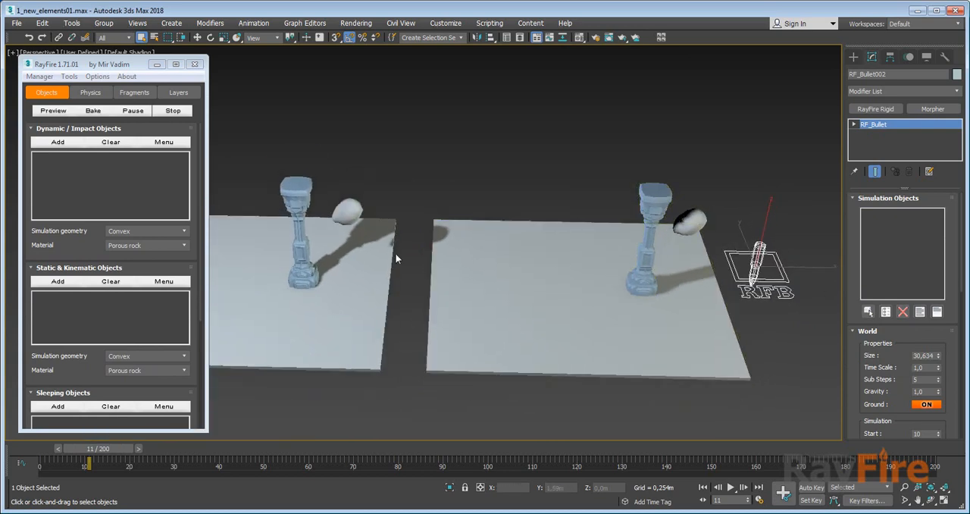
Select the stone column carrying the RayFire Voronoi modifier on the first ground slab and display the viewport in wireframe.
{"action": "middle_click_drag", "start_coordinate": [326, 272], "coordinate": [406, 273]}
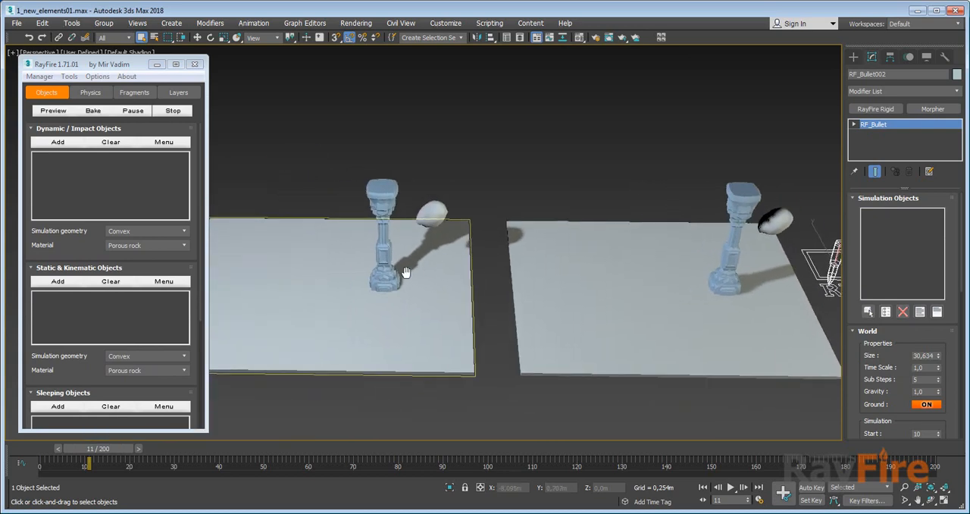
{"action": "left_click", "coordinate": [366, 205]}
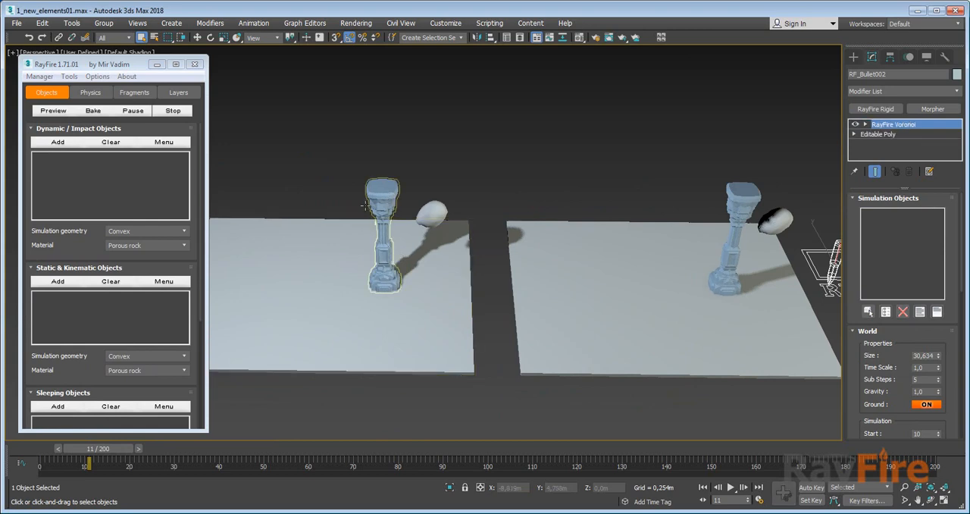
{"action": "left_click", "coordinate": [403, 229]}
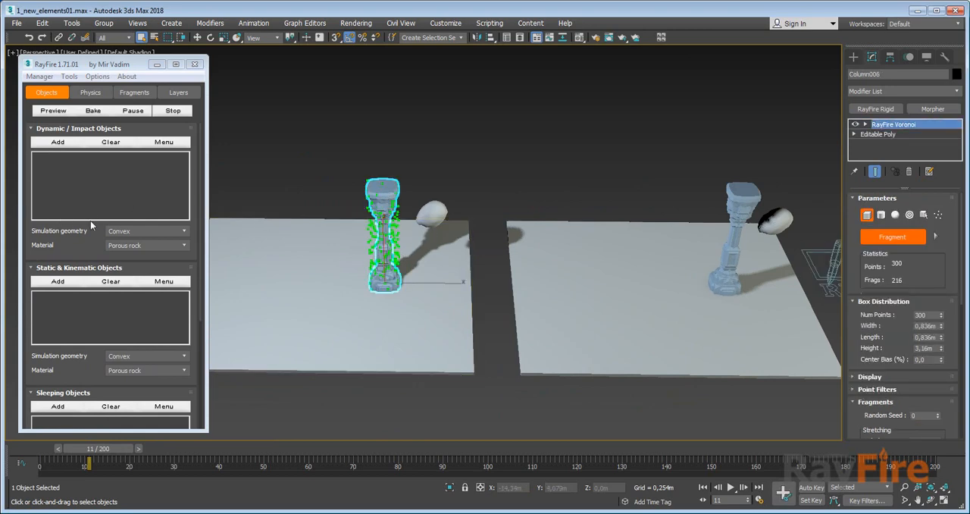
{"action": "scroll", "coordinate": [78, 238], "scroll_direction": "down", "scroll_amount": 1}
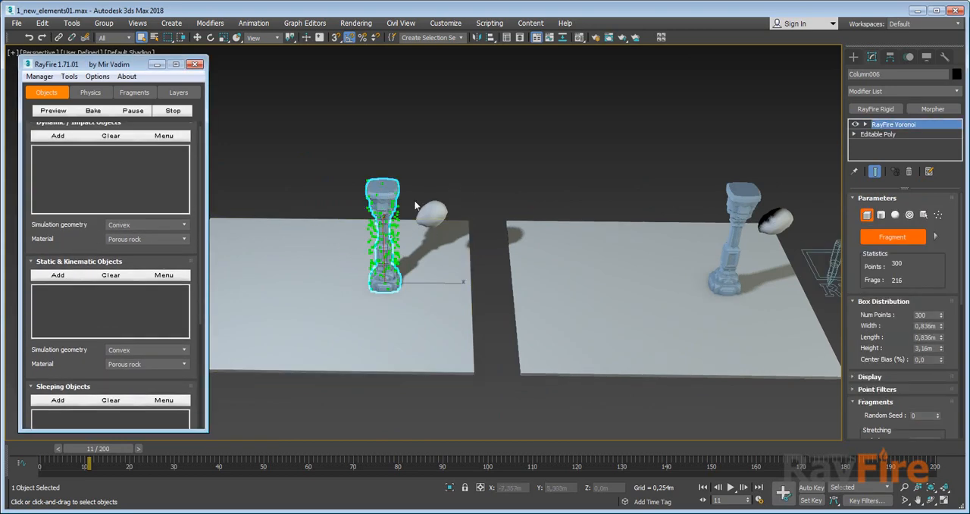
{"action": "scroll", "coordinate": [383, 216], "scroll_direction": "up", "scroll_amount": 5}
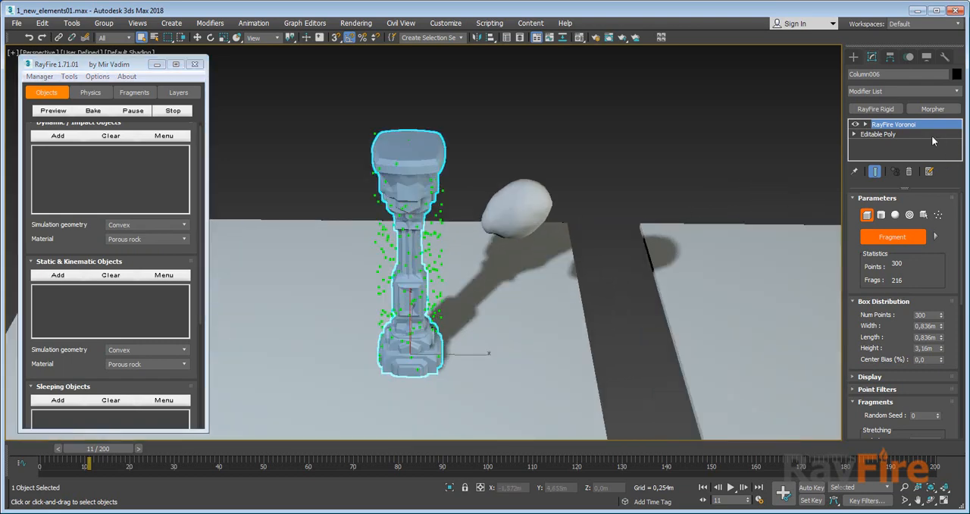
{"action": "key", "text": "F3"}
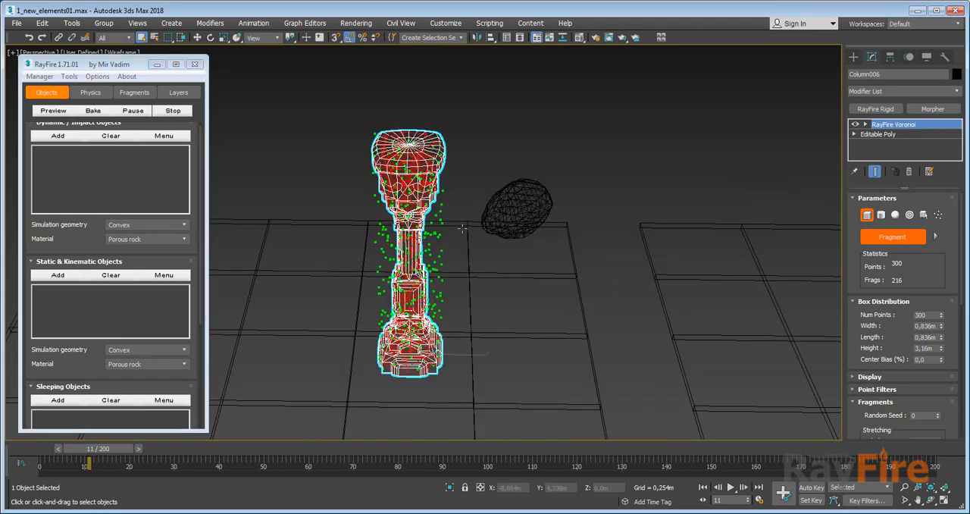
Explode the column's Voronoi fragments into separate objects and clear the selection.
{"action": "scroll", "coordinate": [875, 302], "scroll_direction": "down", "scroll_amount": 5}
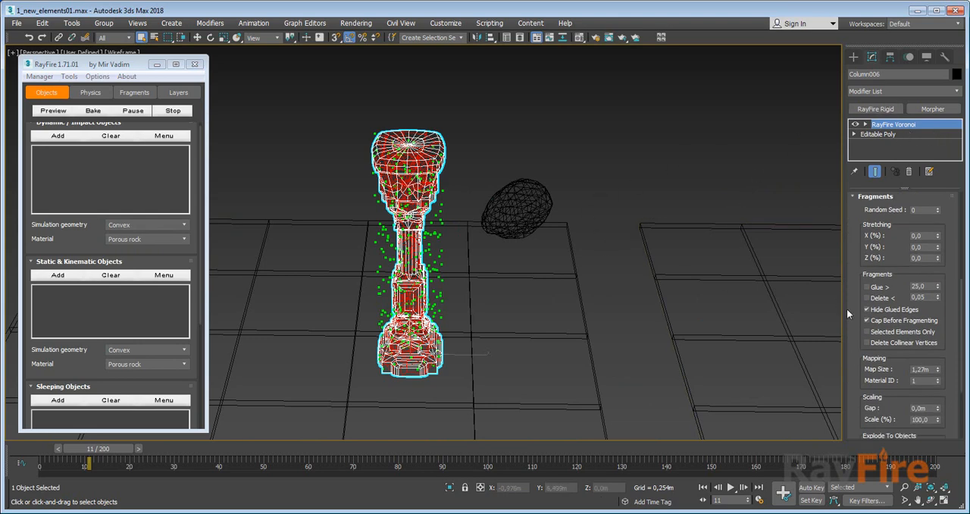
{"action": "scroll", "coordinate": [858, 228], "scroll_direction": "down", "scroll_amount": 3}
{"action": "scroll", "coordinate": [866, 250], "scroll_direction": "down", "scroll_amount": 2}
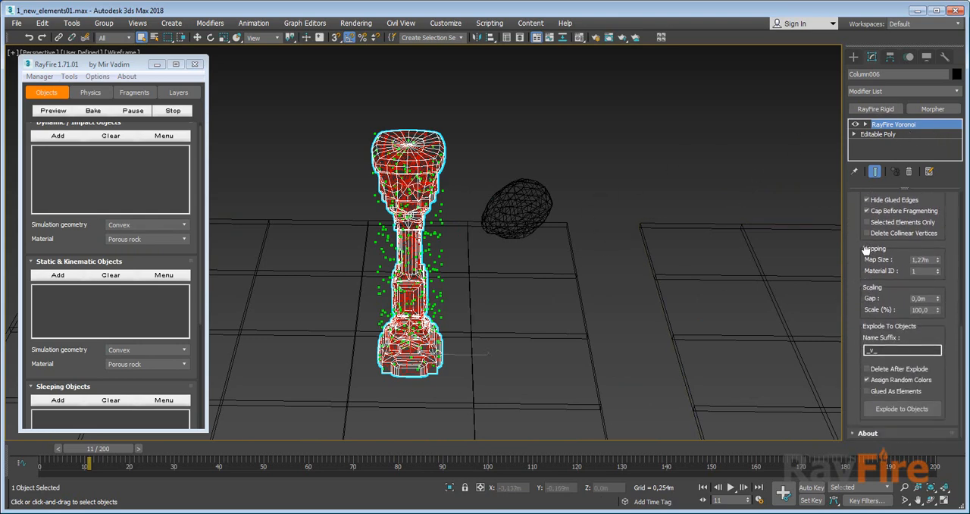
{"action": "left_click", "coordinate": [892, 409]}
{"action": "left_click", "coordinate": [458, 157]}
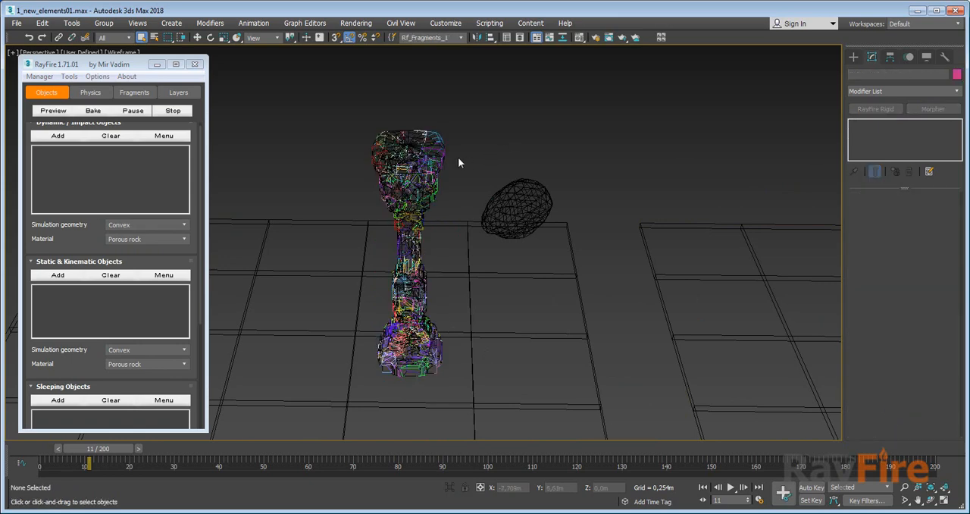
Restore the shaded viewport display and hide the original unfragmented column.
{"action": "key", "text": "F3"}
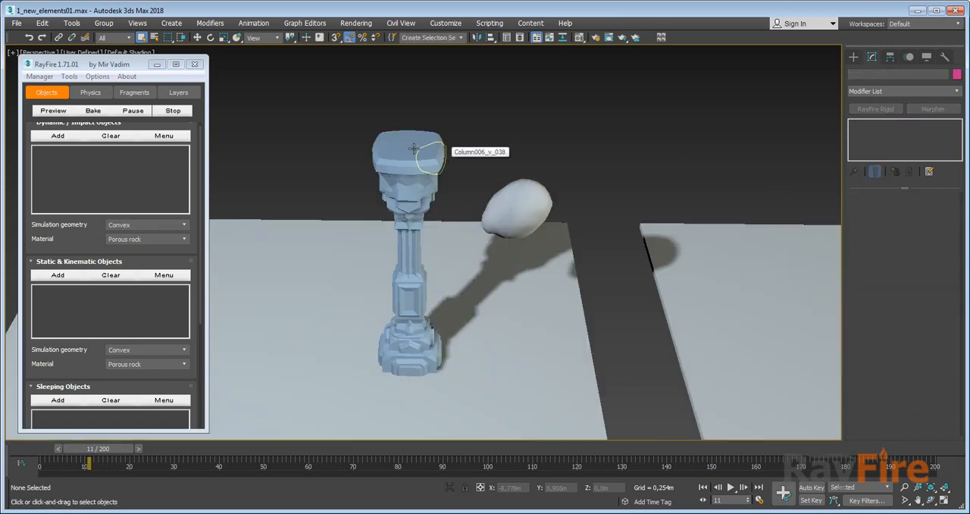
{"action": "left_click", "coordinate": [407, 253]}
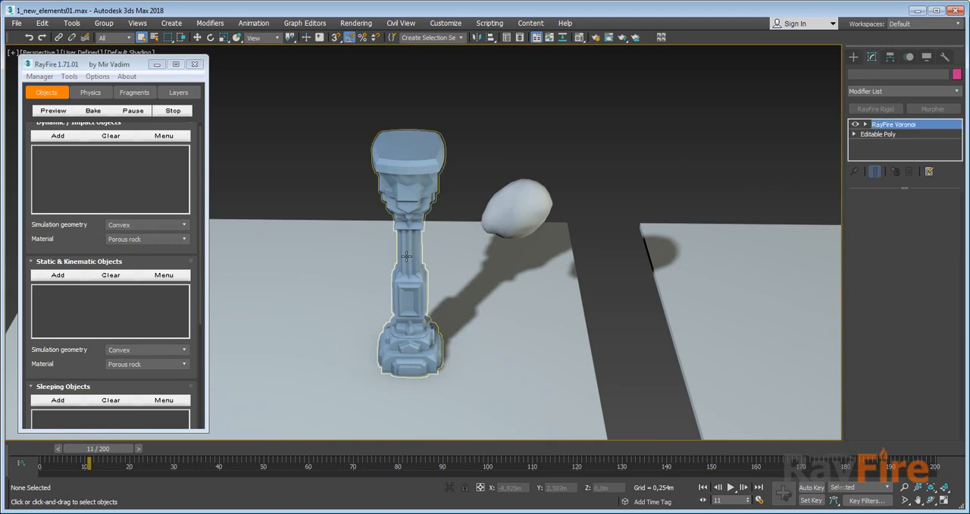
{"action": "right_click", "coordinate": [407, 255]}
{"action": "left_click", "coordinate": [420, 213]}
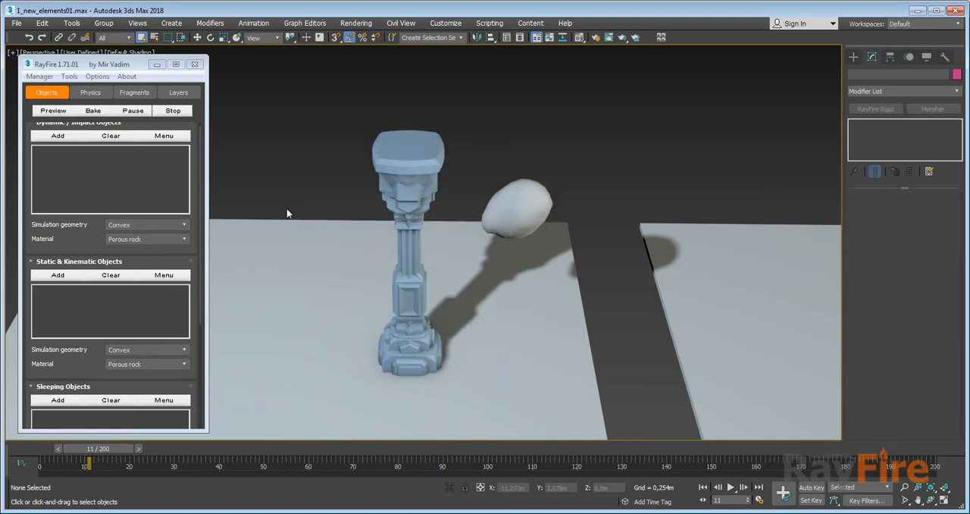
Select all column fragments, add them to RayFire's sleeping objects, and set their simulation geometry to Convex.
{"action": "left_click_drag", "start_coordinate": [443, 332], "coordinate": [470, 341]}
{"action": "left_click", "coordinate": [566, 294], "text": "alt"}
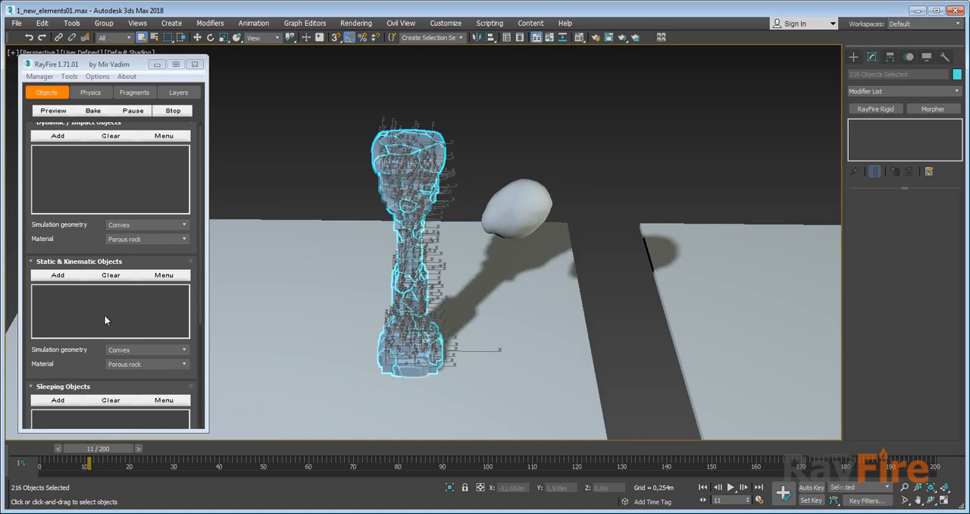
{"action": "scroll", "coordinate": [55, 372], "scroll_direction": "down", "scroll_amount": 5}
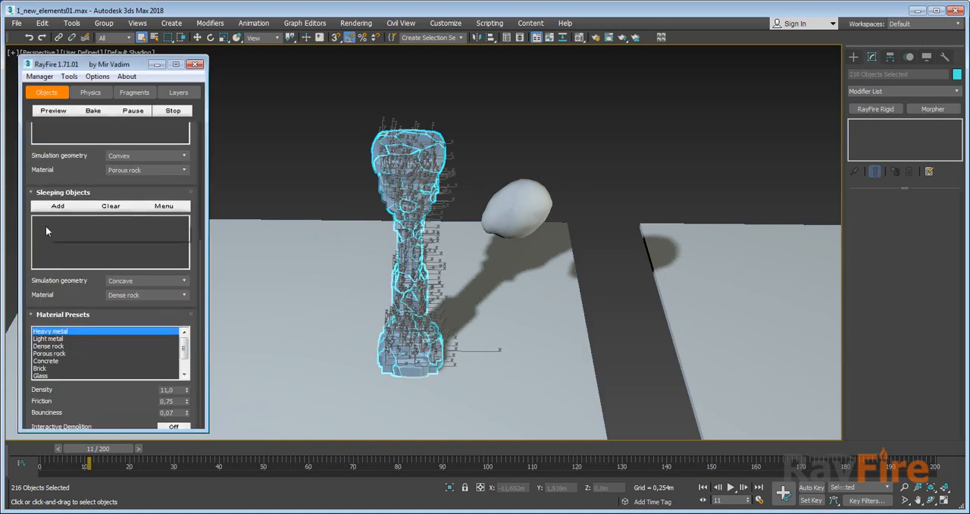
{"action": "left_click", "coordinate": [58, 206]}
{"action": "left_click", "coordinate": [135, 282]}
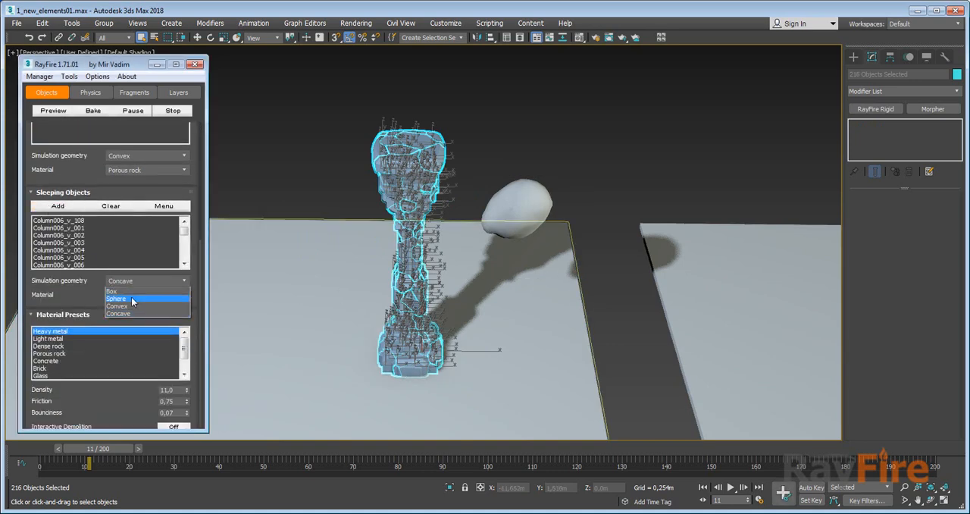
{"action": "left_click", "coordinate": [126, 306]}
Add Rock1 to the dynamic/impact objects and Ground001 to the static and kinematic objects.
{"action": "left_click", "coordinate": [497, 209]}
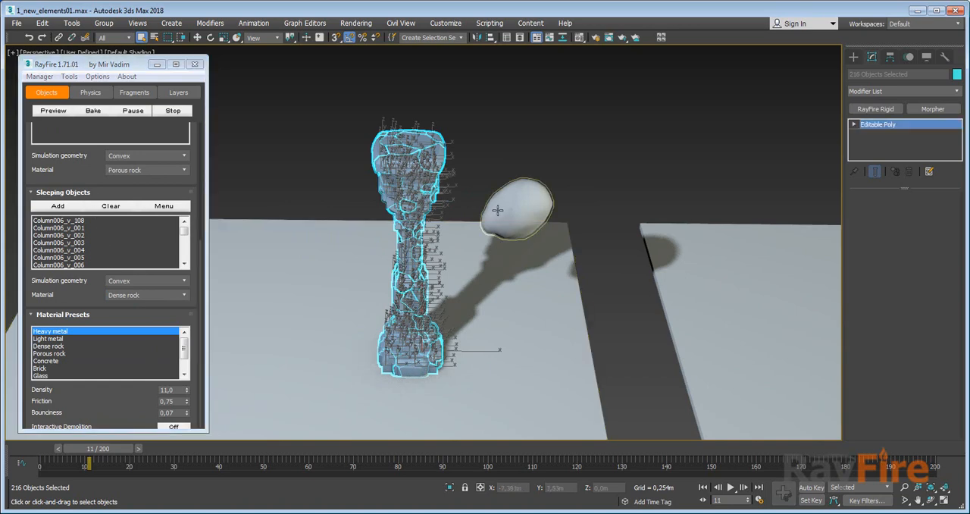
{"action": "scroll", "coordinate": [76, 334], "scroll_direction": "up", "scroll_amount": 4}
{"action": "scroll", "coordinate": [61, 230], "scroll_direction": "up", "scroll_amount": 1}
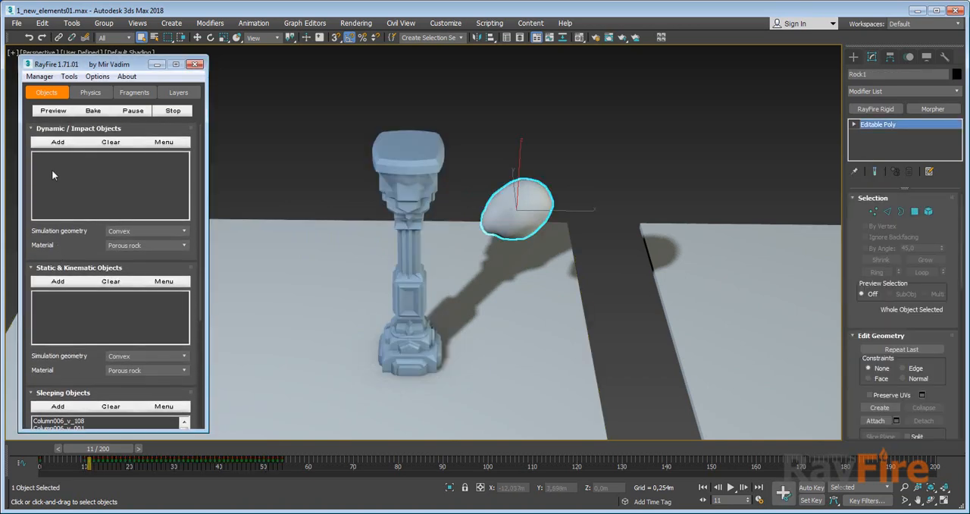
{"action": "left_click", "coordinate": [530, 288]}
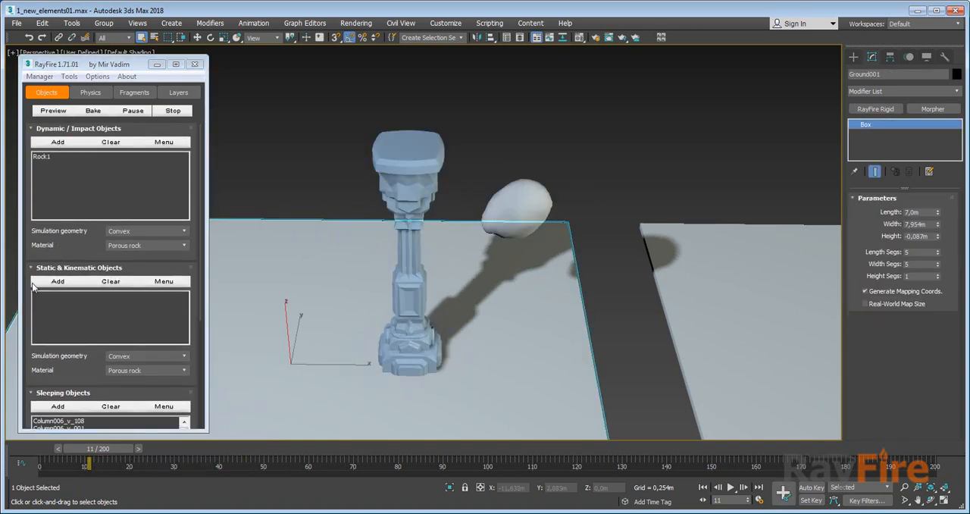
{"action": "left_click", "coordinate": [59, 282]}
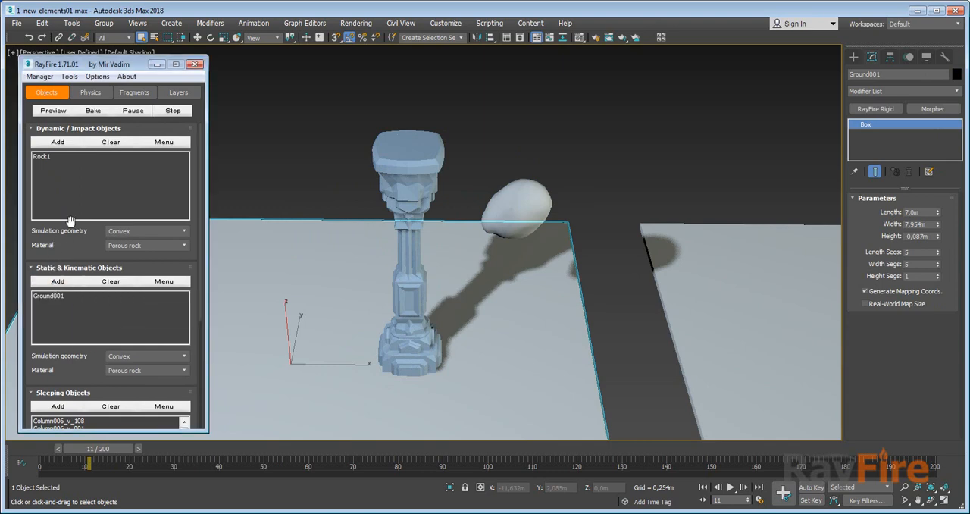
Set the simulation start frame to 10, bake the RayFire simulation, and stop it once the column has collapsed.
{"action": "left_click", "coordinate": [89, 92]}
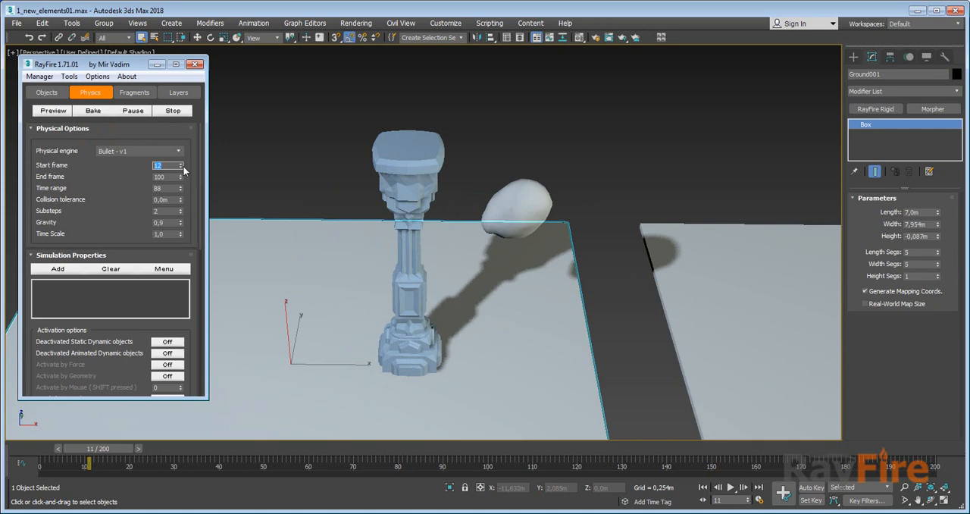
{"action": "left_click_drag", "start_coordinate": [183, 166], "coordinate": [182, 167]}
{"action": "left_click_drag", "start_coordinate": [104, 196], "coordinate": [90, 283]}
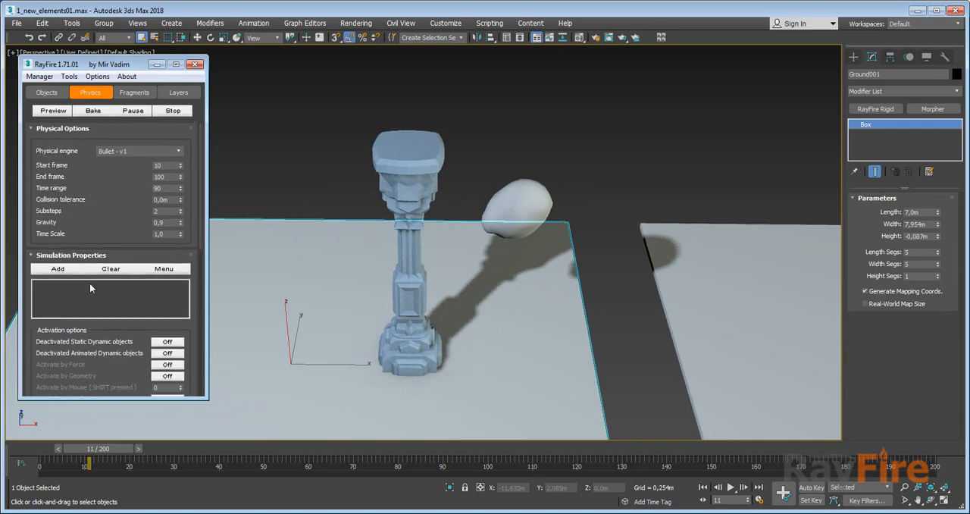
{"action": "left_click", "coordinate": [96, 111]}
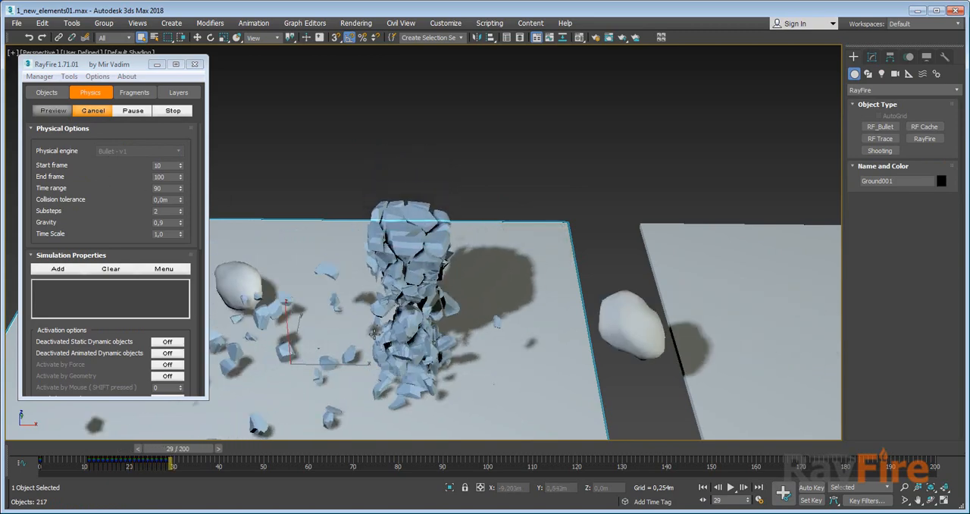
{"action": "middle_click_drag", "start_coordinate": [375, 329], "coordinate": [404, 298]}
{"action": "scroll", "coordinate": [404, 298], "scroll_direction": "down", "scroll_amount": 3}
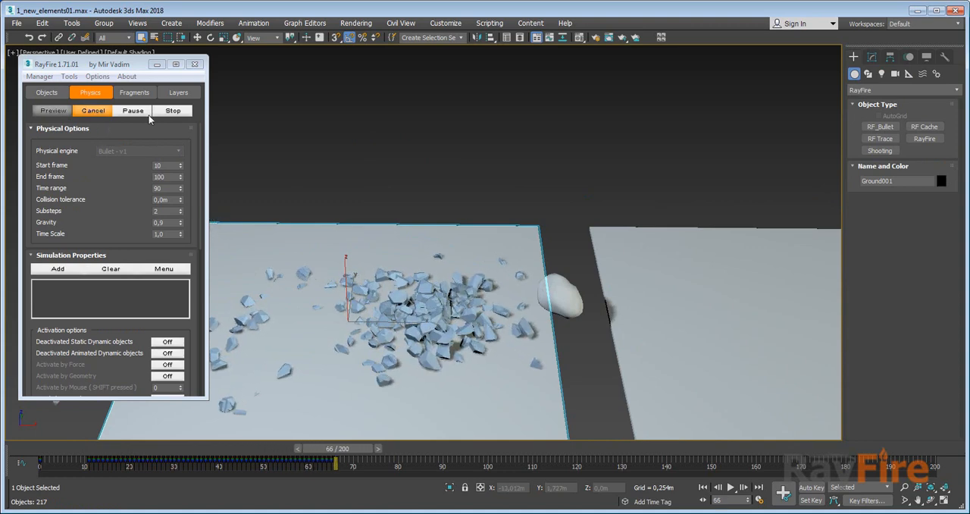
{"action": "left_click", "coordinate": [167, 113]}
Select the RF_Bullet helper beside the second slab and add Column003 and Ground to its simulation objects.
{"action": "middle_click_drag", "start_coordinate": [526, 330], "coordinate": [389, 264]}
{"action": "middle_click_drag", "start_coordinate": [661, 248], "coordinate": [390, 273]}
{"action": "left_click", "coordinate": [646, 235]}
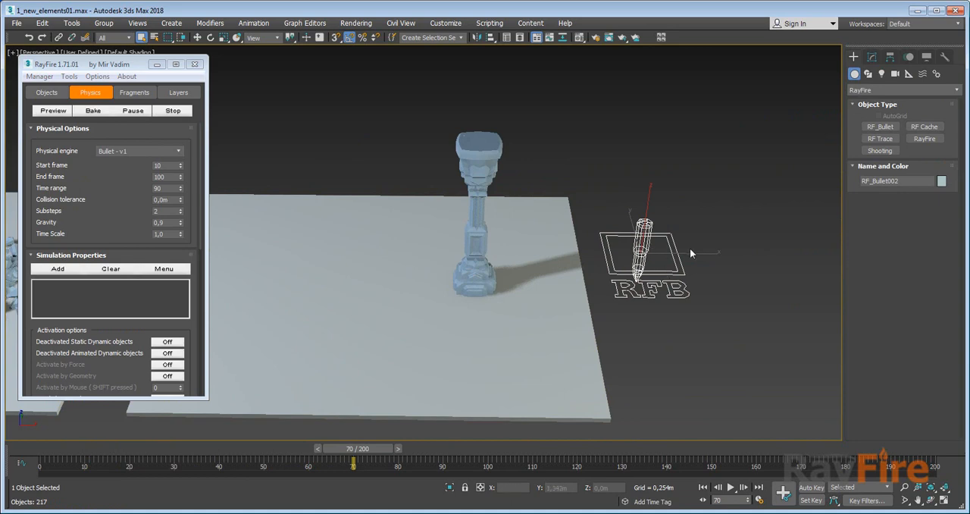
{"action": "left_click", "coordinate": [872, 57]}
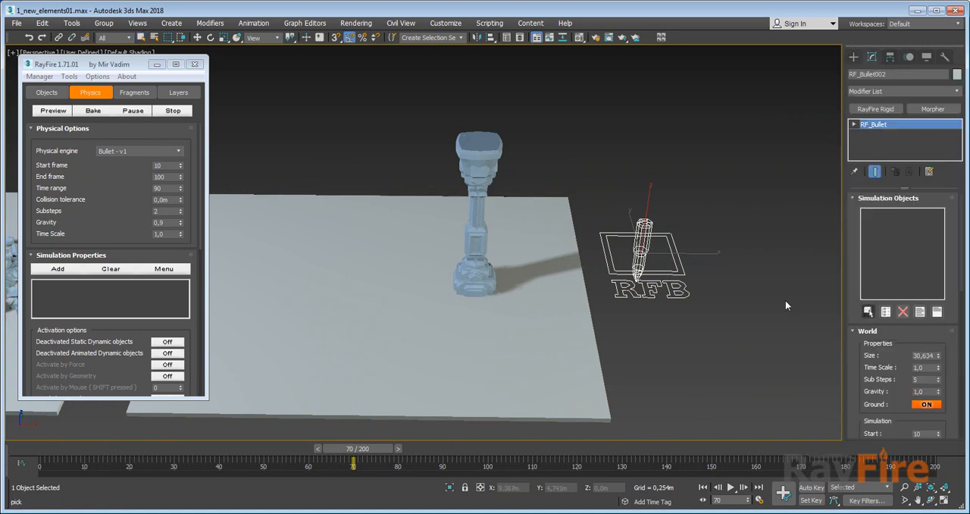
{"action": "left_click", "coordinate": [485, 265]}
{"action": "left_click", "coordinate": [504, 328]}
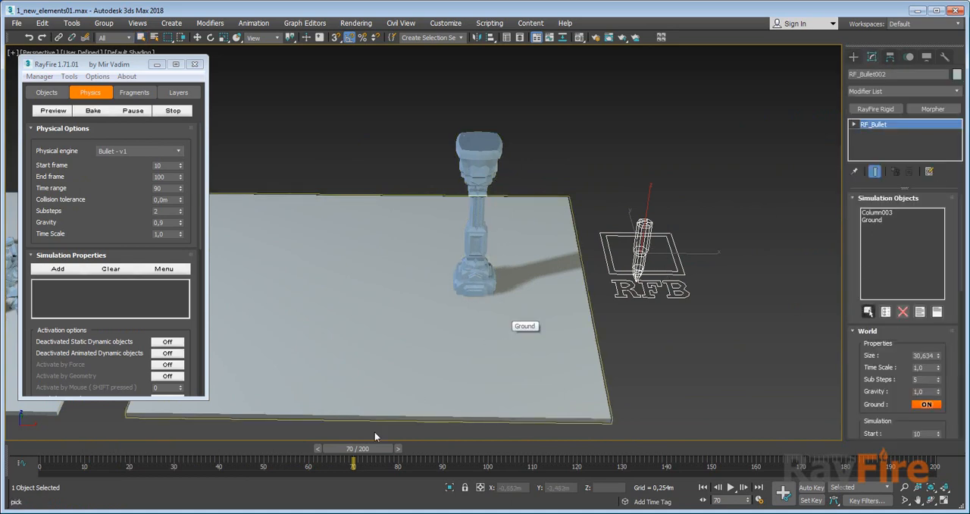
Move the timeline to frame 3 and remove the RayFire Rigid modifier from Rock2.
{"action": "left_click_drag", "start_coordinate": [357, 448], "coordinate": [76, 458]}
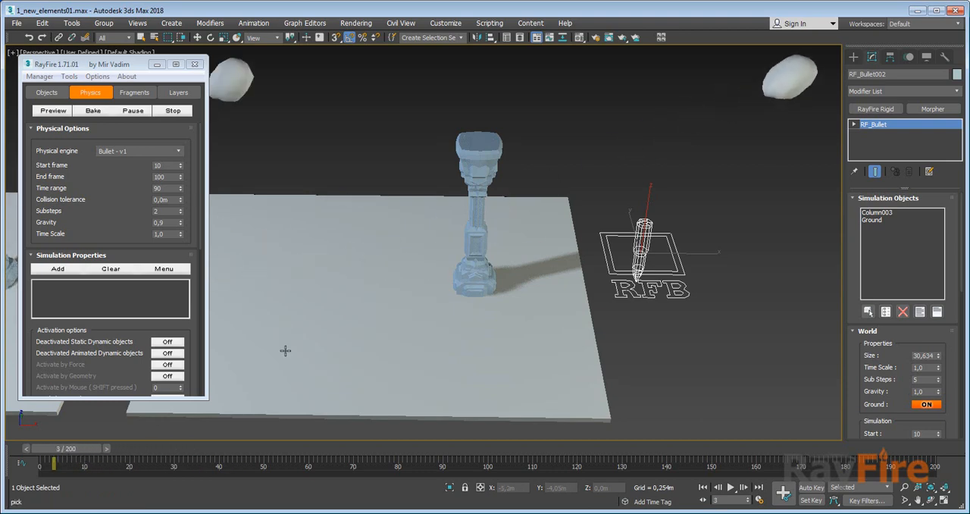
{"action": "left_click", "coordinate": [765, 88]}
{"action": "right_click", "coordinate": [771, 87]}
{"action": "left_click", "coordinate": [778, 83]}
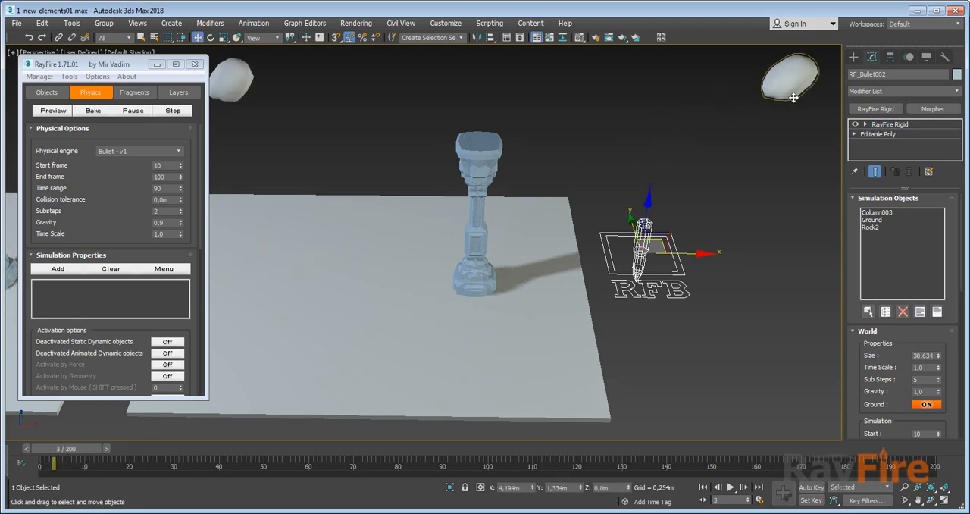
{"action": "left_click", "coordinate": [909, 173]}
Add Rock2 to the simulation objects of the RF_Bullet helper.
{"action": "left_click", "coordinate": [650, 247]}
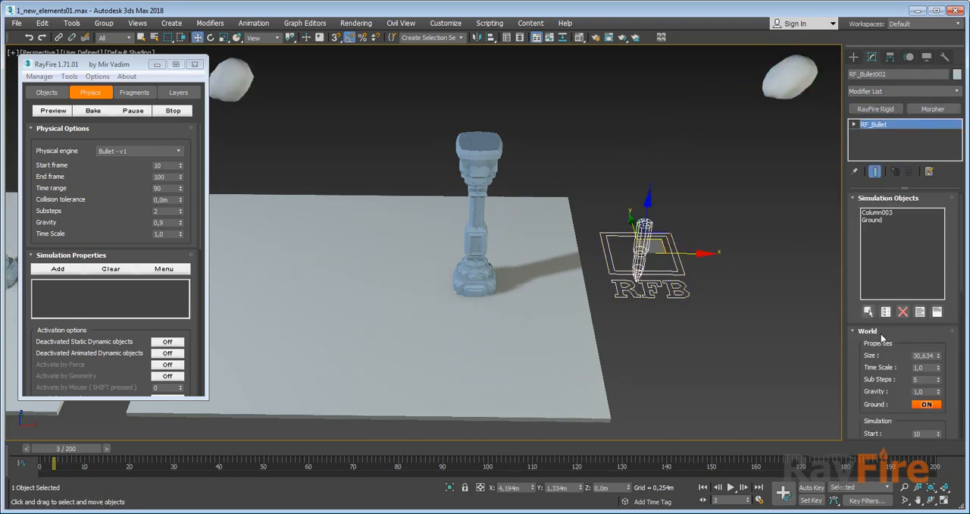
{"action": "left_click", "coordinate": [869, 312]}
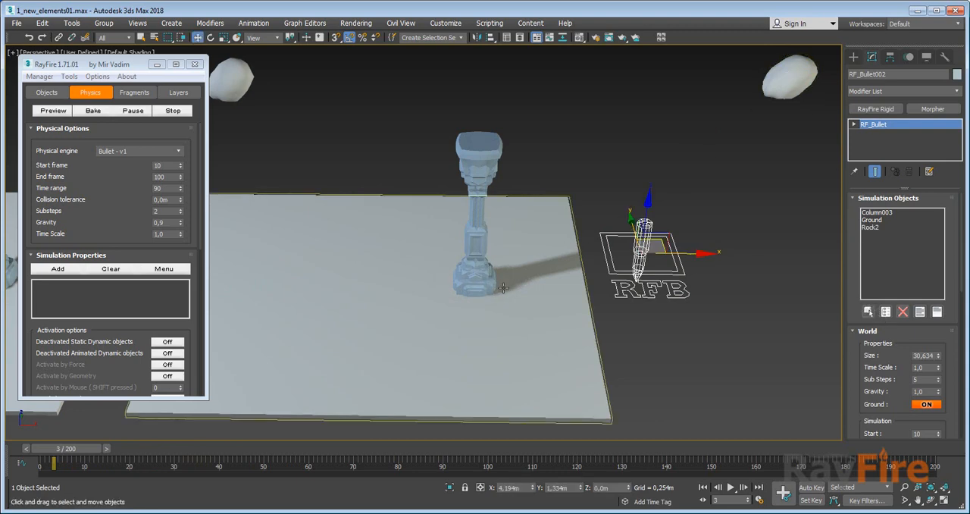
{"action": "mouse_move", "coordinate": [64, 448]}
{"action": "left_mouse_down"}
{"action": "mouse_move", "coordinate": [108, 449]}
{"action": "mouse_move", "coordinate": [64, 449]}
{"action": "left_mouse_up"}
Set the RayFire Rigid material of Rock2 to Heavy Metal.
{"action": "left_click", "coordinate": [475, 151]}
{"action": "left_click_drag", "start_coordinate": [877, 335], "coordinate": [845, 401]}
{"action": "left_click", "coordinate": [808, 84]}
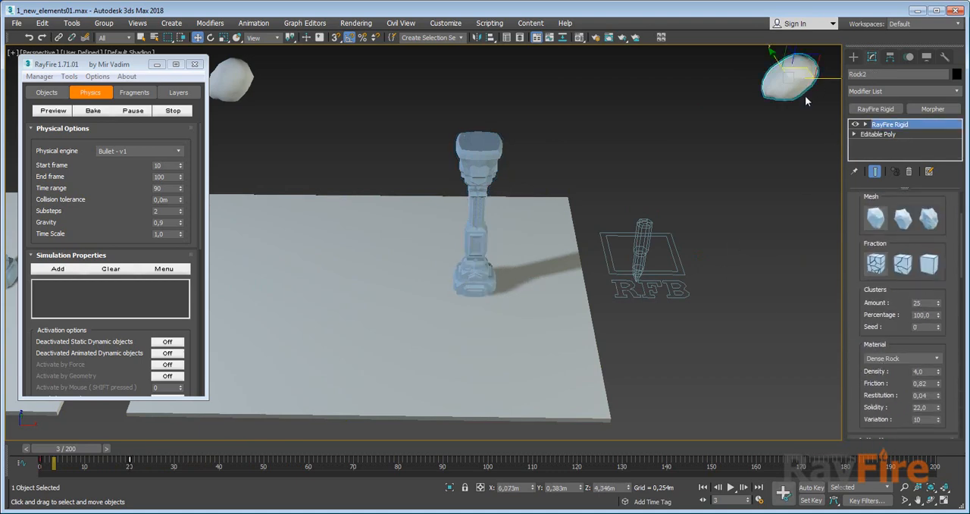
{"action": "left_click", "coordinate": [888, 358]}
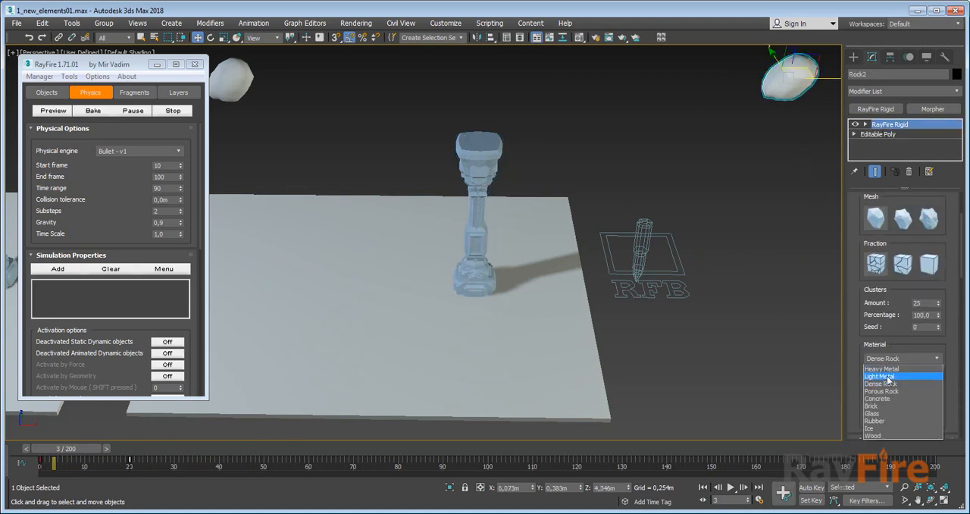
{"action": "left_click", "coordinate": [881, 368]}
Run the RF_Bullet helper's Range simulation, stop it partway, and select the second ground slab.
{"action": "left_click", "coordinate": [643, 229]}
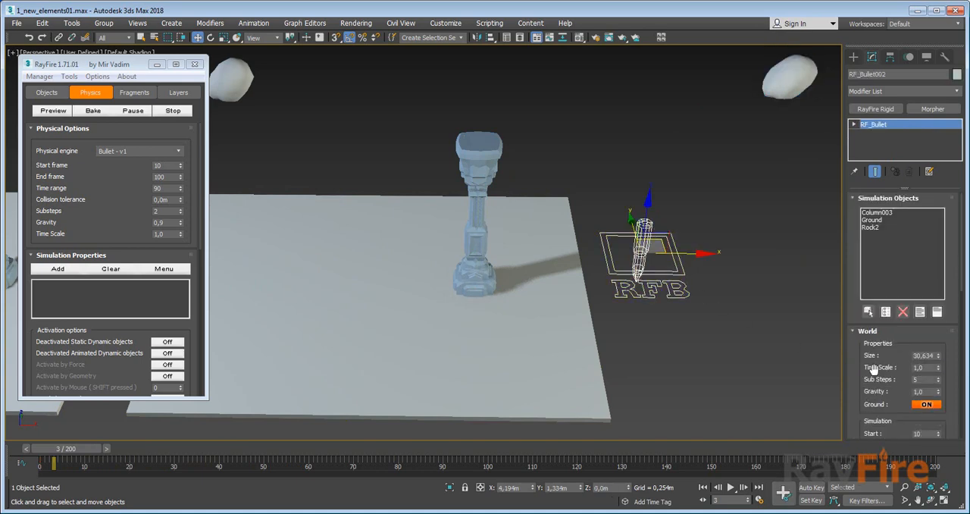
{"action": "scroll", "coordinate": [873, 368], "scroll_direction": "down", "scroll_amount": 3}
{"action": "left_click", "coordinate": [887, 338]}
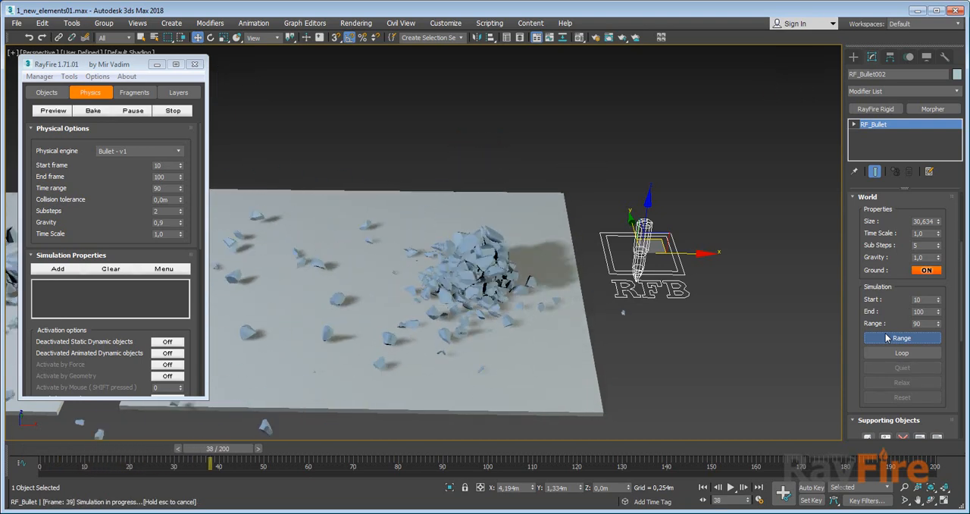
{"action": "key", "text": "Escape"}
{"action": "left_click", "coordinate": [567, 371]}
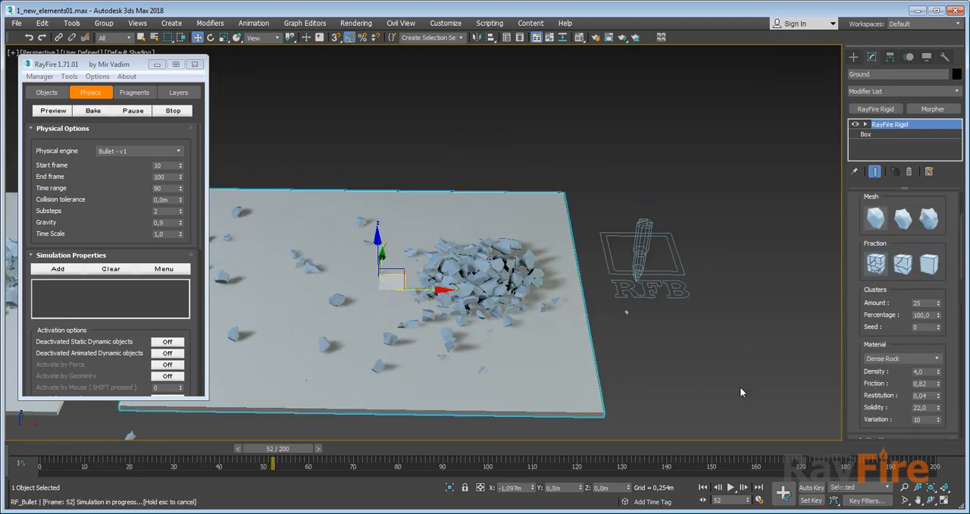
Reset the RF_Bullet helper's simulation and check the RayFire Rigid type of the second ground slab.
{"action": "left_click", "coordinate": [644, 250]}
{"action": "left_click", "coordinate": [902, 397]}
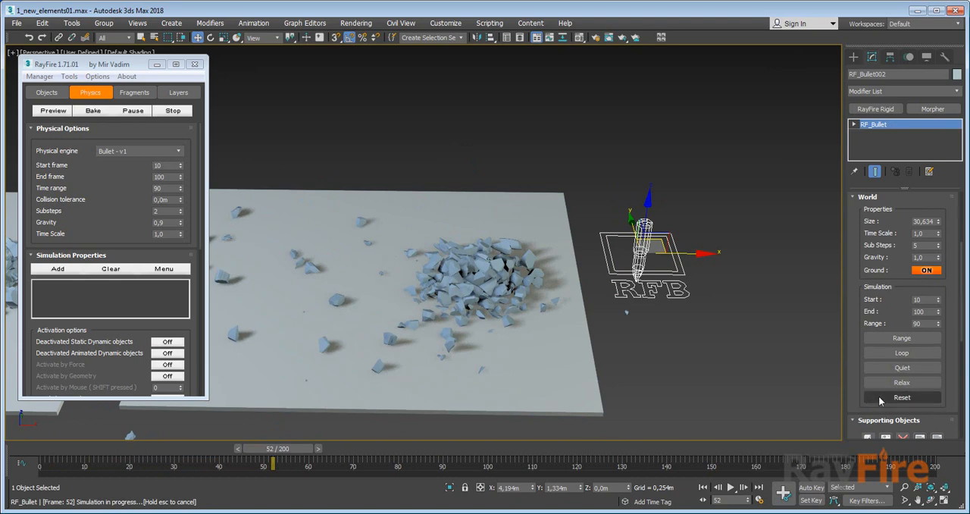
{"action": "left_click", "coordinate": [570, 368]}
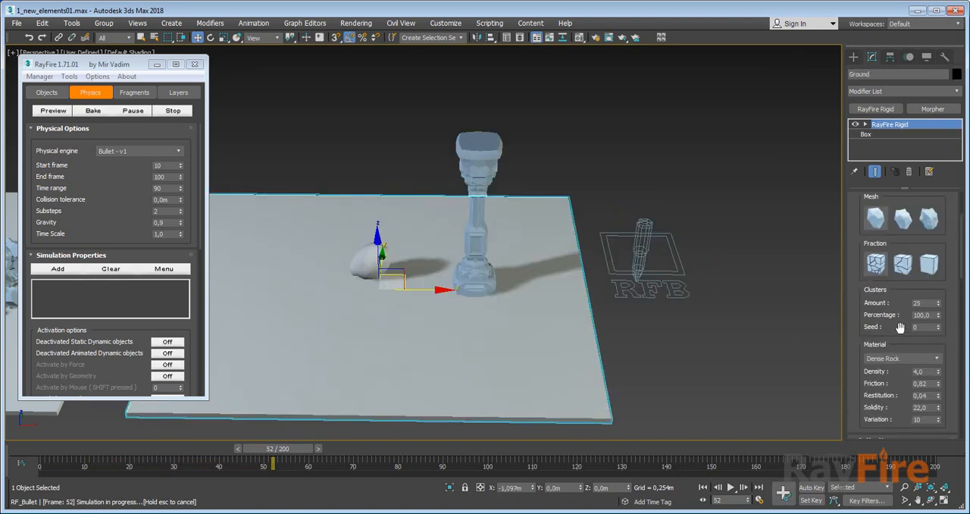
{"action": "scroll", "coordinate": [868, 313], "scroll_direction": "up", "scroll_amount": 3}
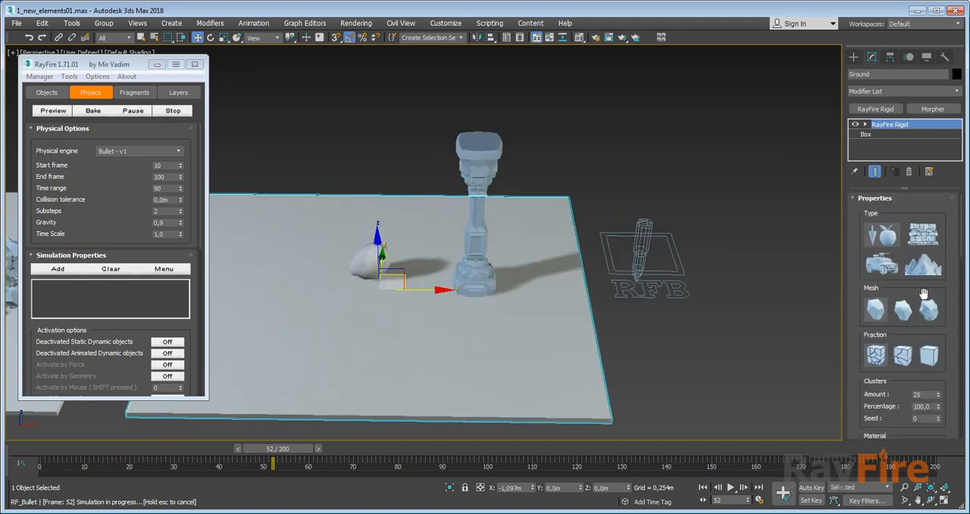
Give Column003 the brick-wall RayFire Rigid type and run the RF_Bullet helper's Range simulation with it.
{"action": "left_click", "coordinate": [458, 250]}
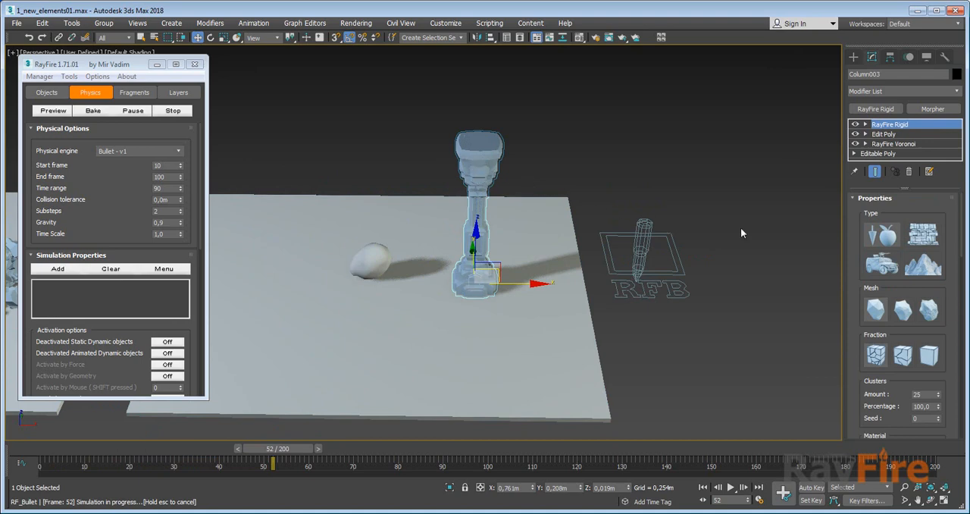
{"action": "left_click", "coordinate": [924, 236]}
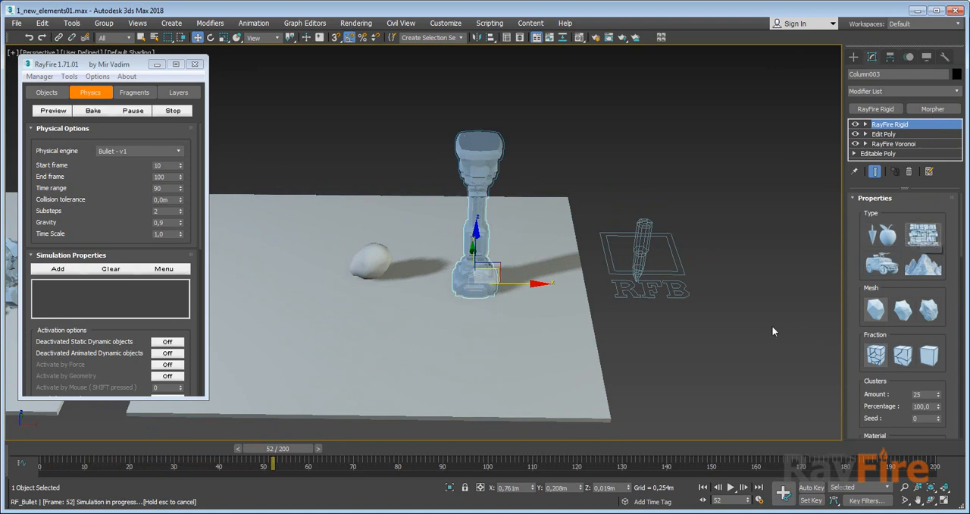
{"action": "left_click", "coordinate": [637, 258]}
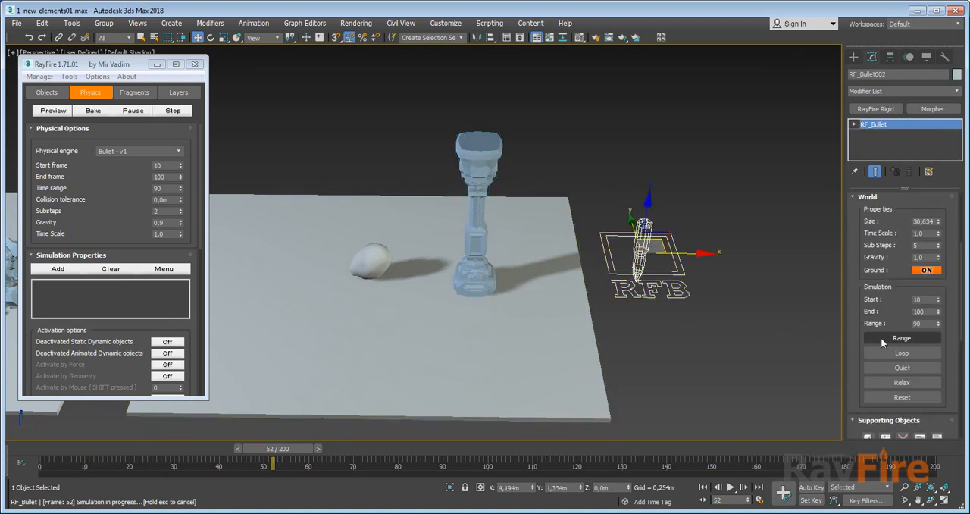
{"action": "left_click", "coordinate": [881, 341]}
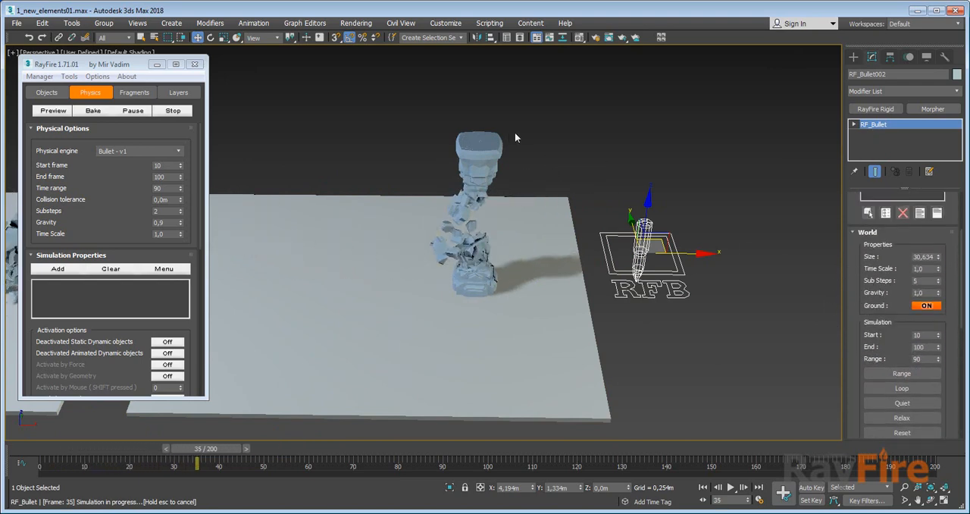
Check Column003's activation settings and set its RayFire Rigid type to the falling-apple type.
{"action": "left_click", "coordinate": [481, 147]}
{"action": "scroll", "coordinate": [864, 277], "scroll_direction": "down", "scroll_amount": 5}
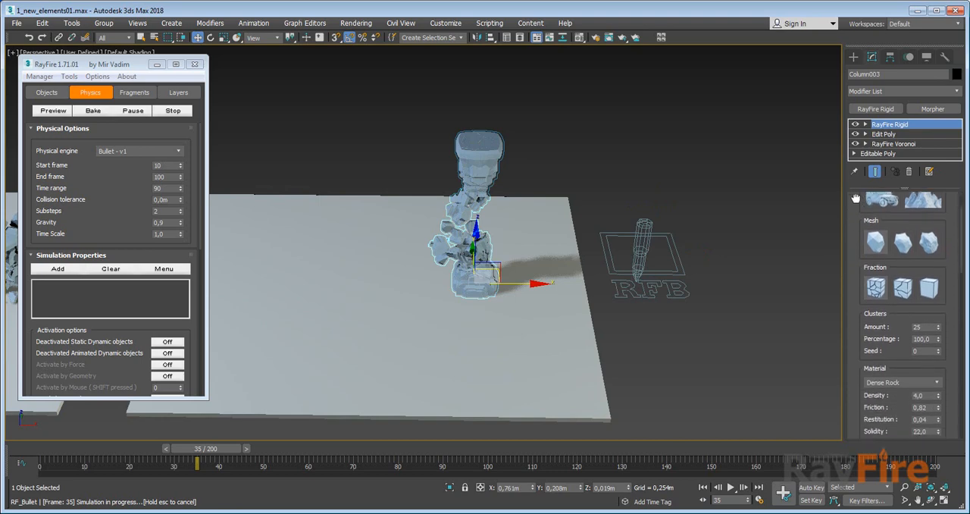
{"action": "scroll", "coordinate": [860, 304], "scroll_direction": "up", "scroll_amount": 7}
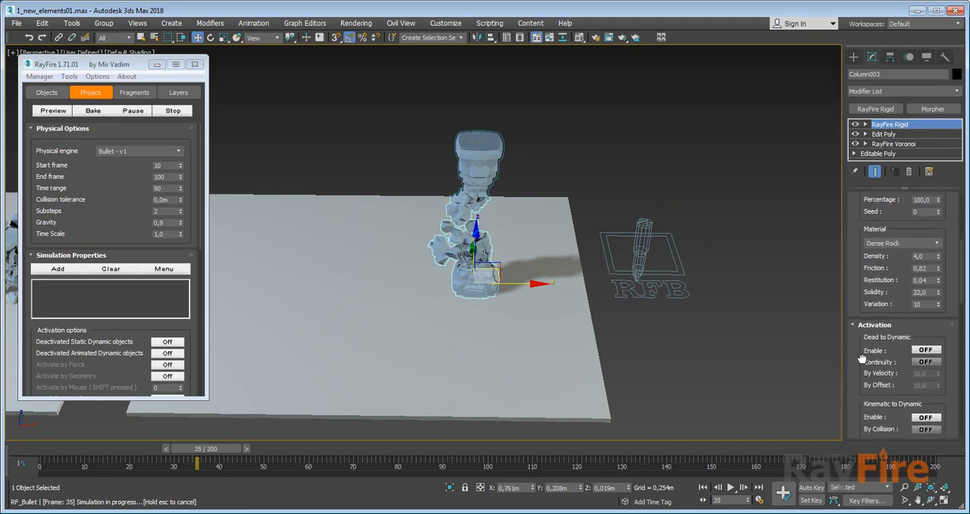
{"action": "scroll", "coordinate": [857, 226], "scroll_direction": "up", "scroll_amount": 2}
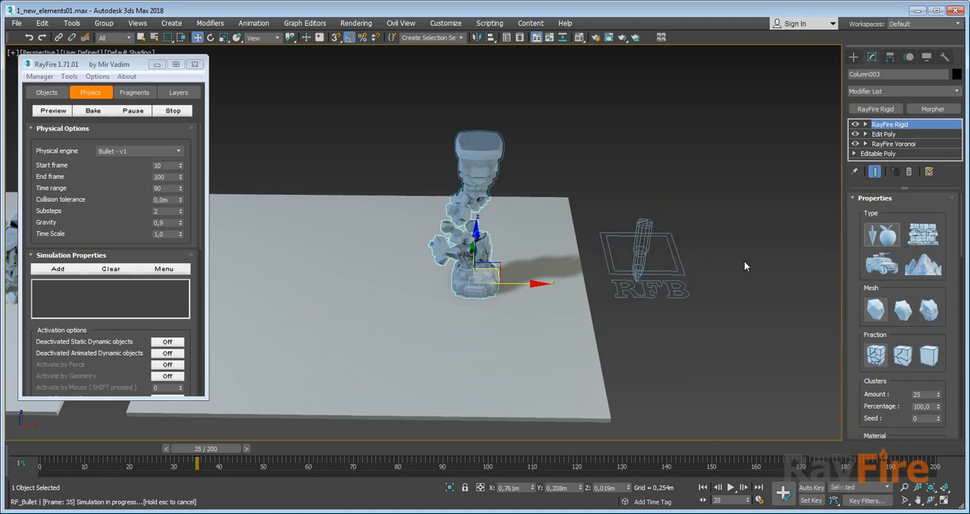
Run the RF_Bullet helper's Range simulation over frames 10 to 100.
{"action": "left_click", "coordinate": [652, 241]}
{"action": "scroll", "coordinate": [871, 319], "scroll_direction": "down", "scroll_amount": 3}
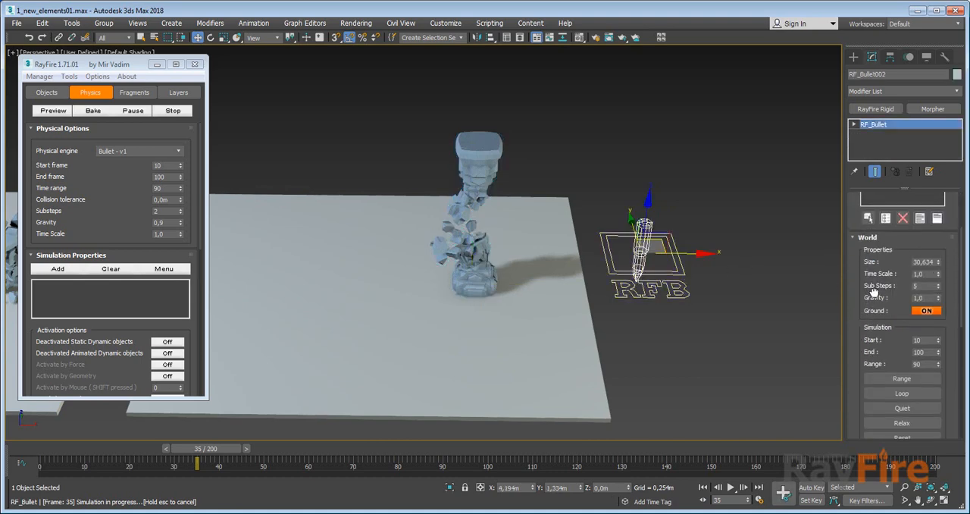
{"action": "left_click", "coordinate": [892, 316]}
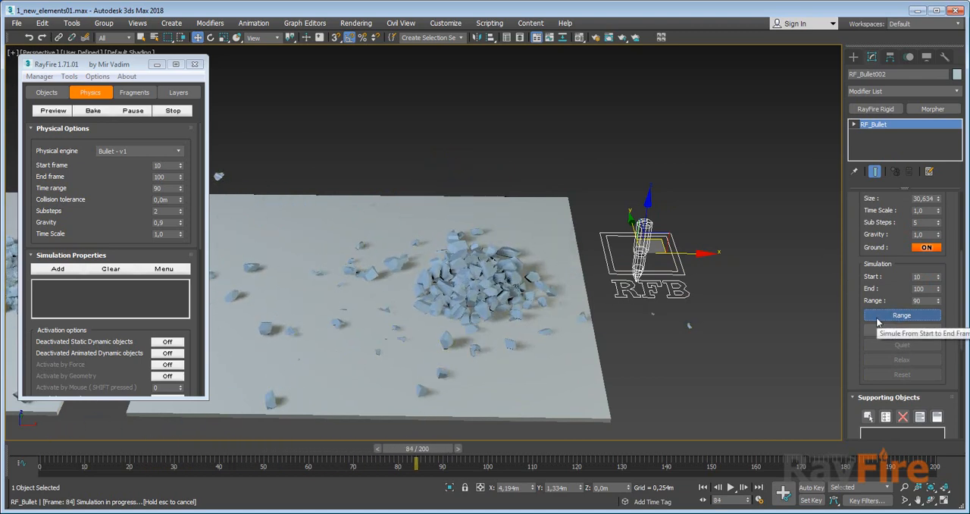
Examine the rubble pile on the first ground slab up close, selecting individual Column006 fragments to check how they are built.
{"action": "scroll", "coordinate": [638, 249], "scroll_direction": "down", "scroll_amount": 3}
{"action": "middle_click_drag", "start_coordinate": [540, 293], "coordinate": [599, 291]}
{"action": "left_click", "coordinate": [268, 257]}
{"action": "middle_click_drag", "start_coordinate": [268, 258], "coordinate": [391, 243]}
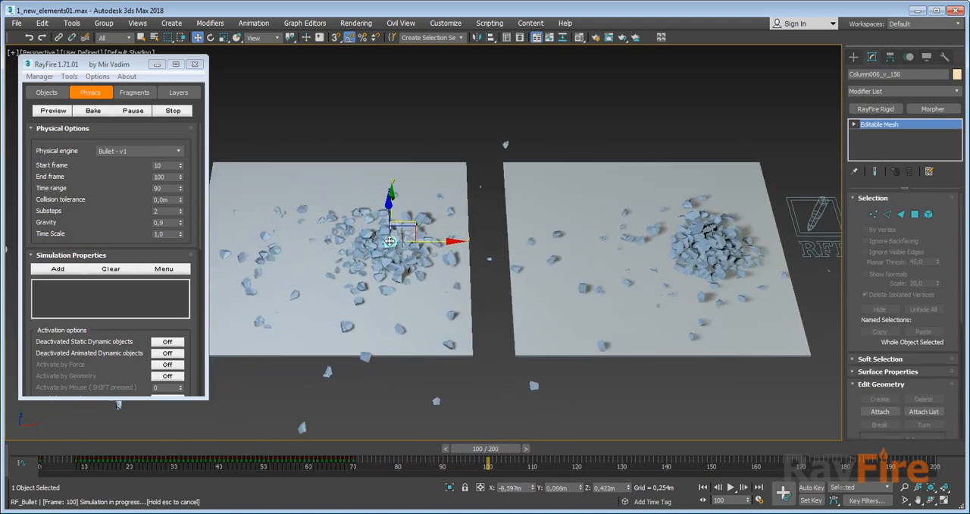
{"action": "scroll", "coordinate": [390, 242], "scroll_direction": "up", "scroll_amount": 3}
{"action": "scroll", "coordinate": [379, 194], "scroll_direction": "up", "scroll_amount": 2}
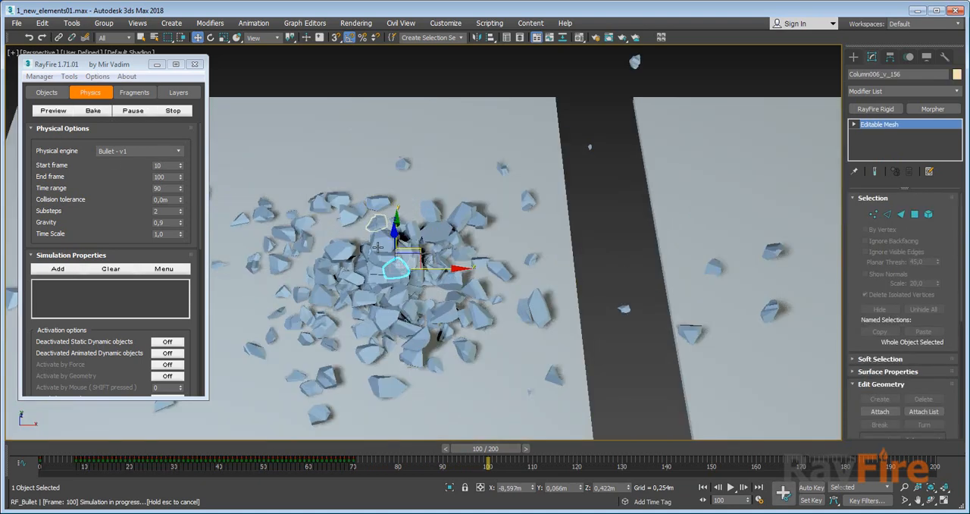
{"action": "left_click", "coordinate": [379, 240]}
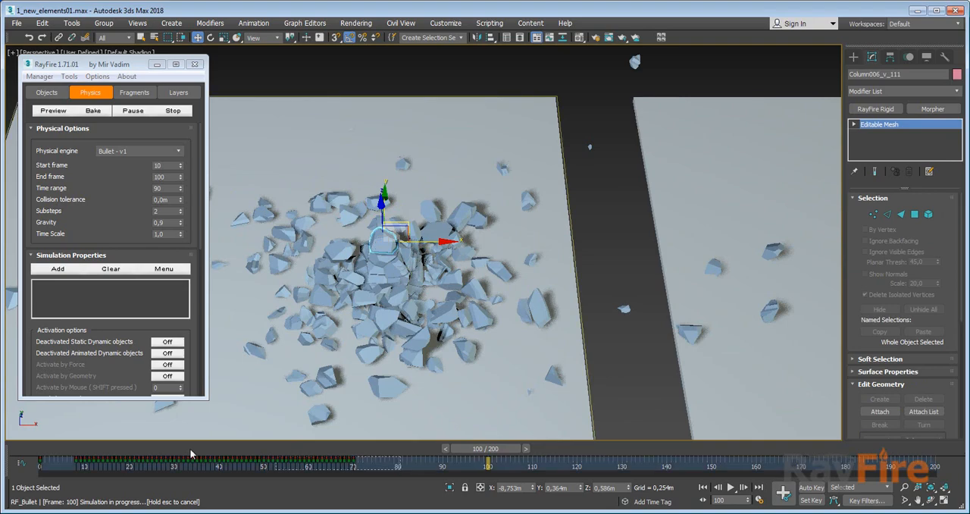
{"action": "middle_click_drag", "start_coordinate": [419, 328], "coordinate": [429, 293], "text": "alt"}
{"action": "left_click", "coordinate": [431, 291]}
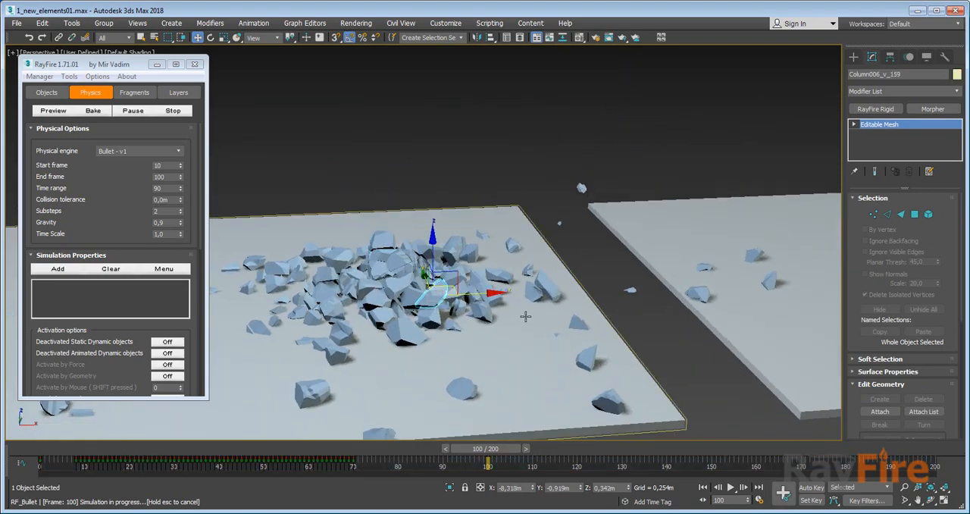
Examine the rubble on the second ground slab, selecting Column003 to check how its pieces are organised.
{"action": "middle_click_drag", "start_coordinate": [543, 316], "coordinate": [532, 315], "text": "alt"}
{"action": "middle_click_drag", "start_coordinate": [584, 297], "coordinate": [298, 280]}
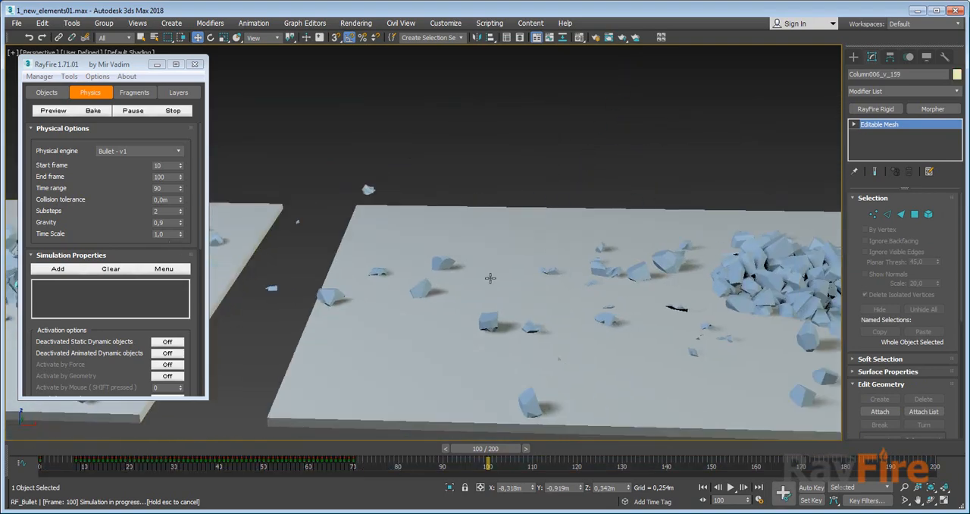
{"action": "middle_click_drag", "start_coordinate": [658, 279], "coordinate": [333, 269]}
{"action": "left_click", "coordinate": [586, 259]}
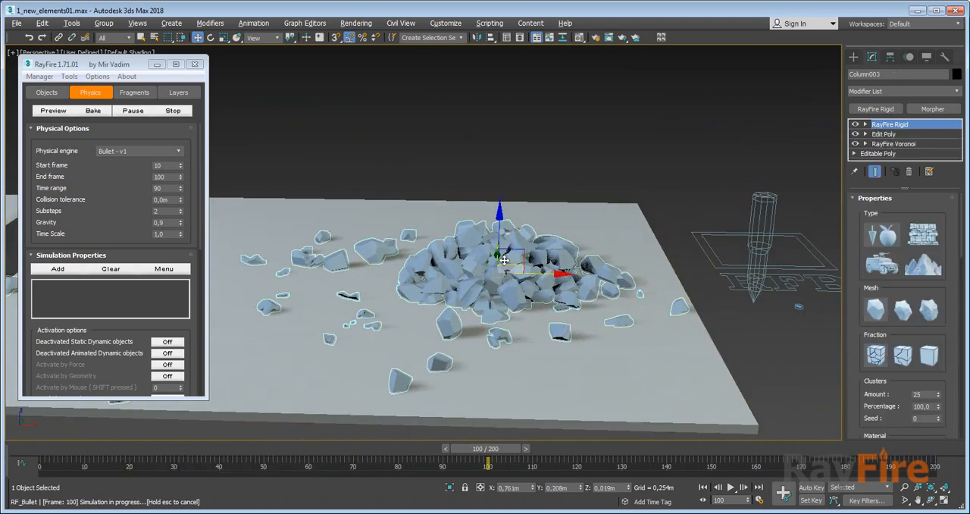
{"action": "middle_click_drag", "start_coordinate": [521, 241], "coordinate": [513, 284], "text": "alt"}
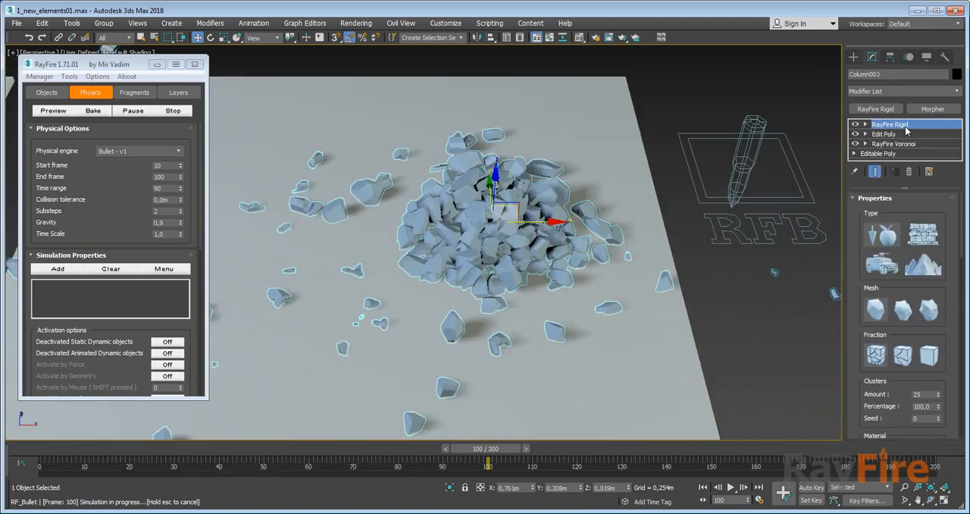
Select the scattered objects as a group, and compare one Column006 fragment's modifier stack with that of Column003.
{"action": "left_click", "coordinate": [662, 110]}
{"action": "scroll", "coordinate": [612, 167], "scroll_direction": "down", "scroll_amount": 5}
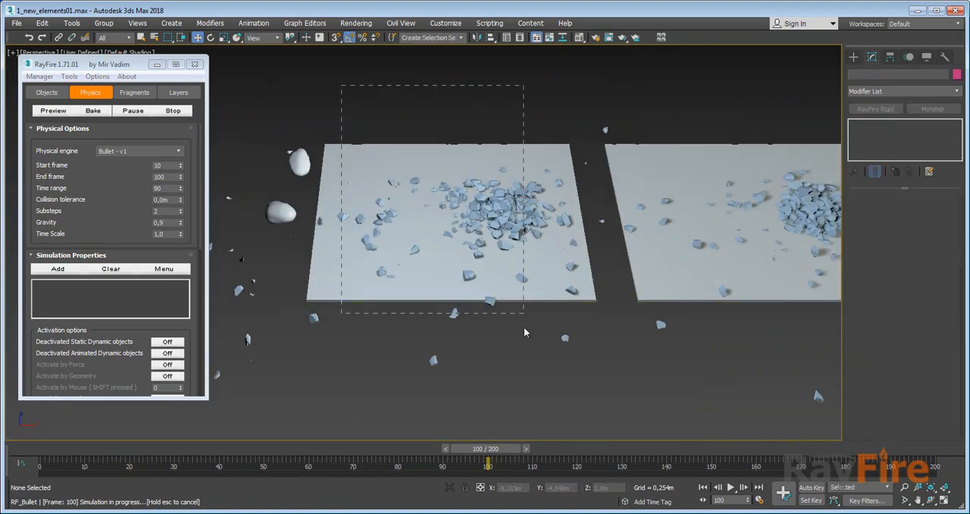
{"action": "left_click_drag", "start_coordinate": [523, 327], "coordinate": [517, 306]}
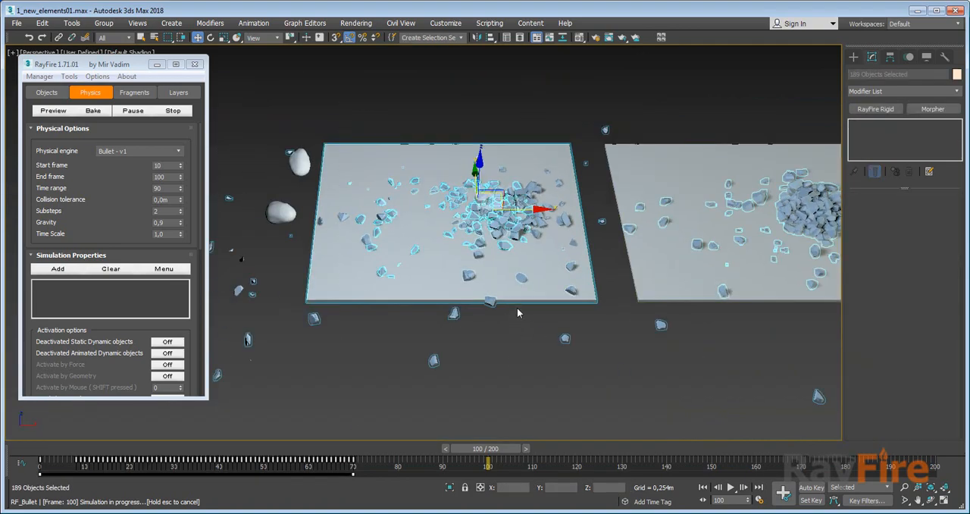
{"action": "left_click", "coordinate": [500, 203]}
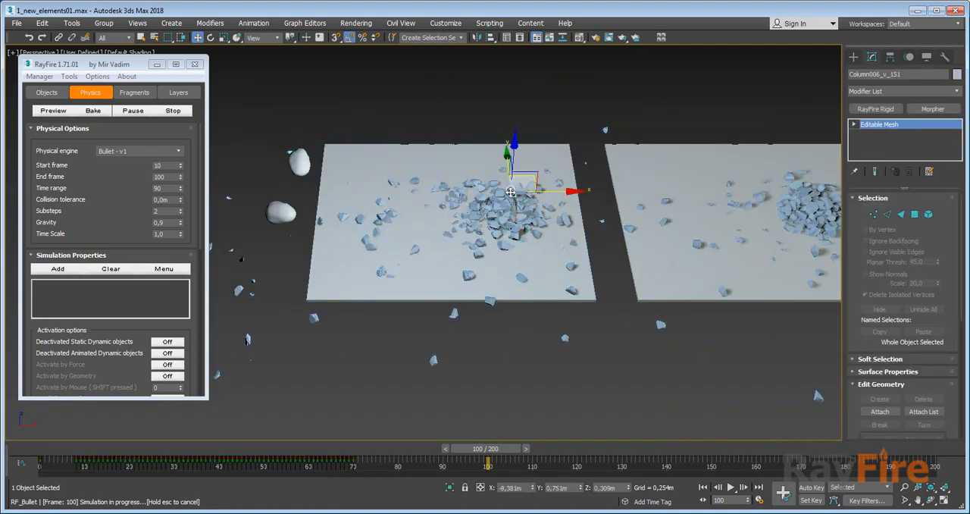
{"action": "middle_click_drag", "start_coordinate": [603, 192], "coordinate": [270, 187]}
{"action": "left_click", "coordinate": [440, 204]}
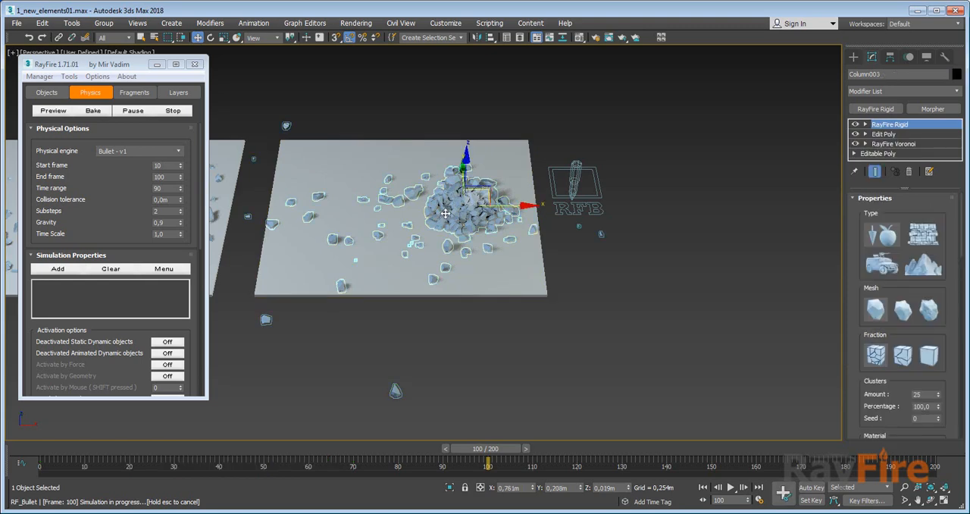
{"action": "scroll", "coordinate": [446, 214], "scroll_direction": "up", "scroll_amount": 3}
{"action": "middle_click_drag", "start_coordinate": [446, 213], "coordinate": [525, 223]}
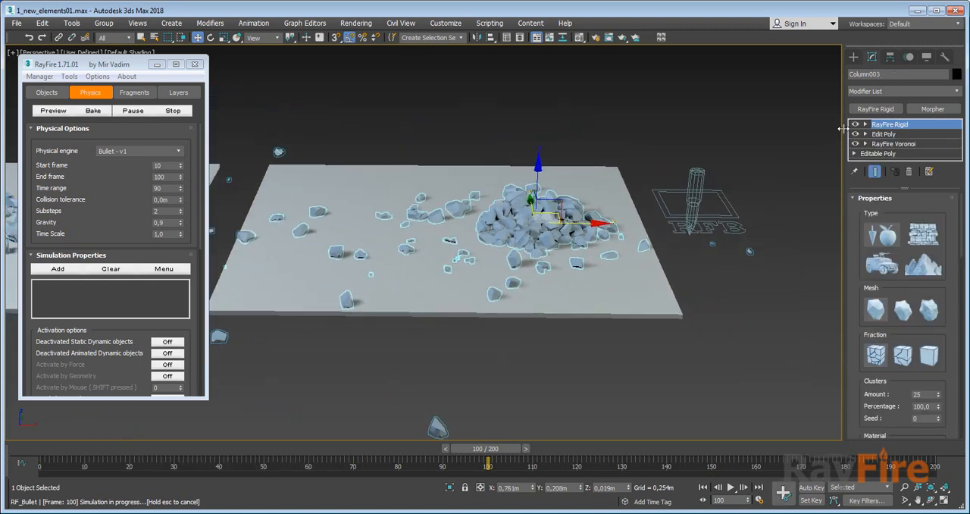
{"action": "middle_click_drag", "start_coordinate": [402, 137], "coordinate": [645, 170]}
{"action": "middle_click_drag", "start_coordinate": [556, 225], "coordinate": [362, 229]}
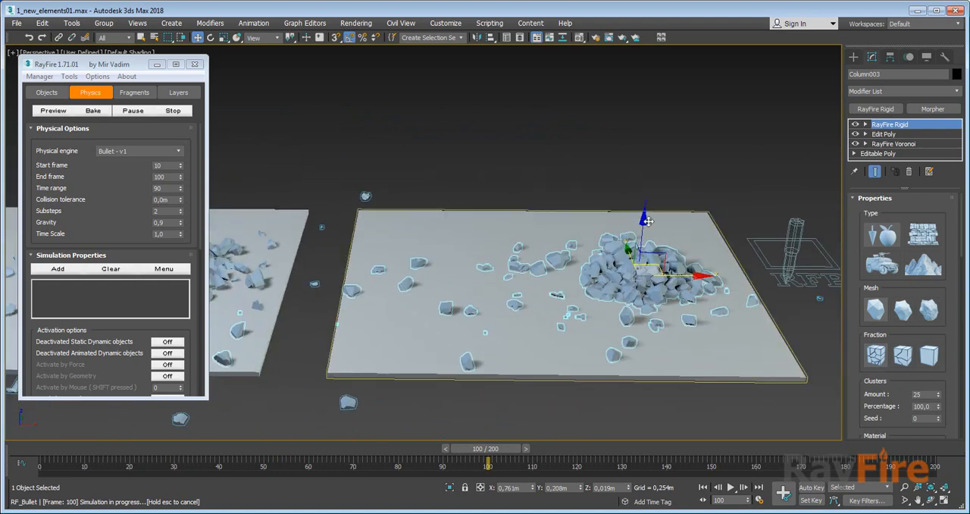
Toggle Column003's RayFire Rigid modifier off and on to compare both states, and move the timeline to frame 20.
{"action": "left_click", "coordinate": [855, 124]}
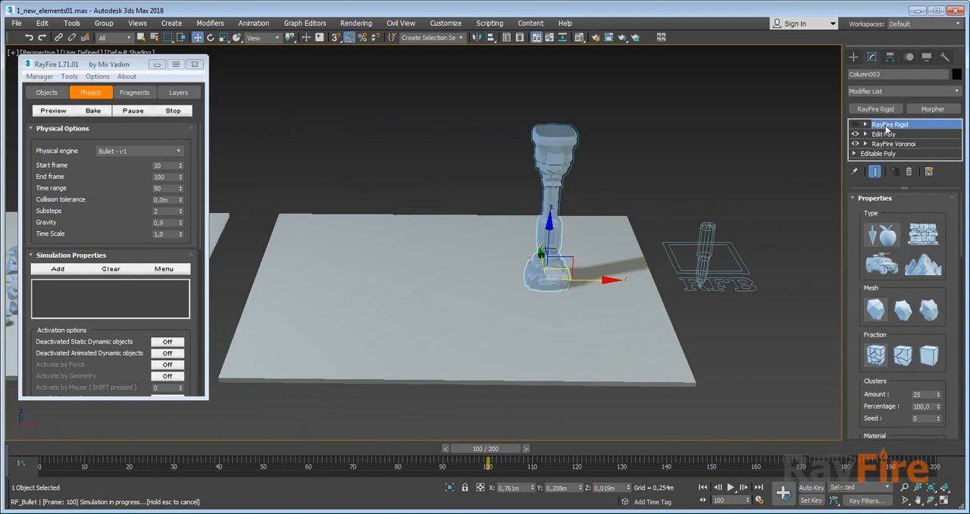
{"action": "left_click", "coordinate": [856, 125]}
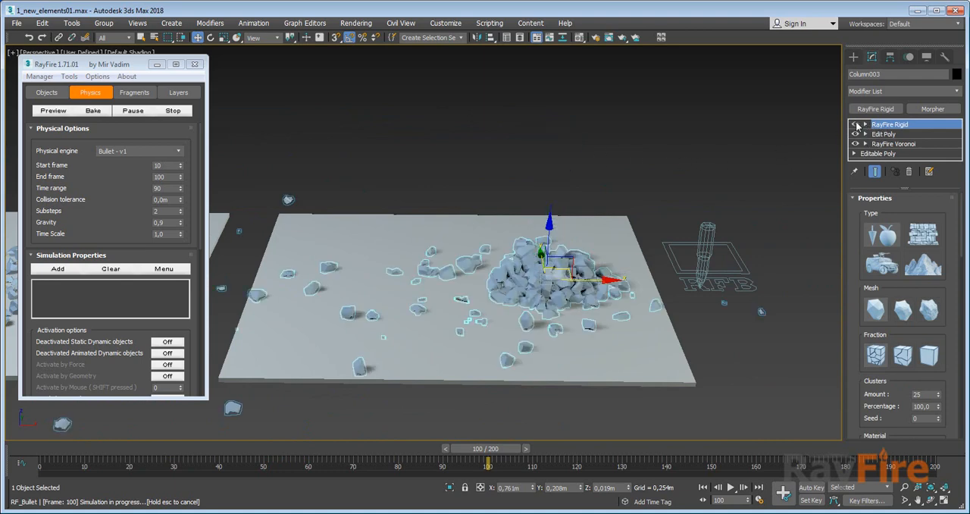
{"action": "left_click", "coordinate": [856, 124]}
{"action": "left_click", "coordinate": [855, 125]}
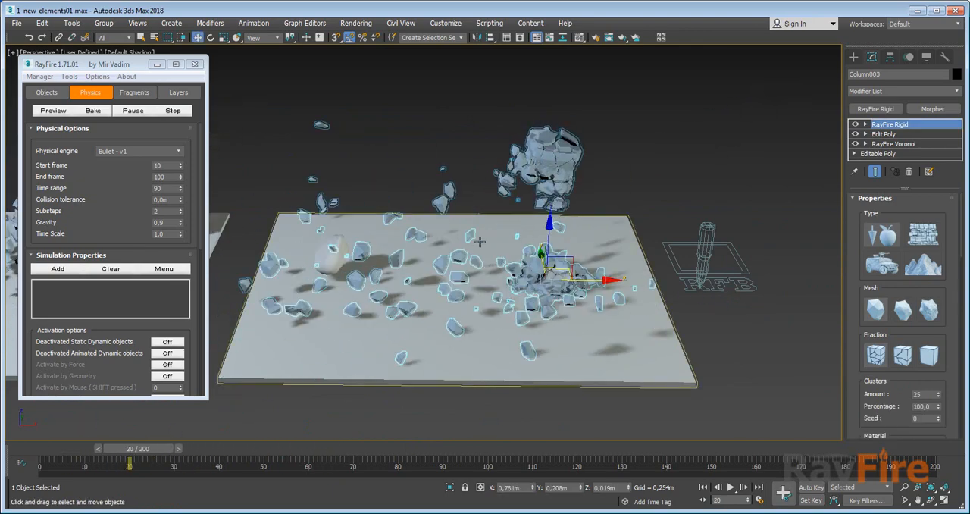
Compare a separate Column006 fragment with the shattering Column003 at frame 20, and view Column003 from above.
{"action": "middle_click_drag", "start_coordinate": [323, 242], "coordinate": [533, 242]}
{"action": "left_click", "coordinate": [287, 255]}
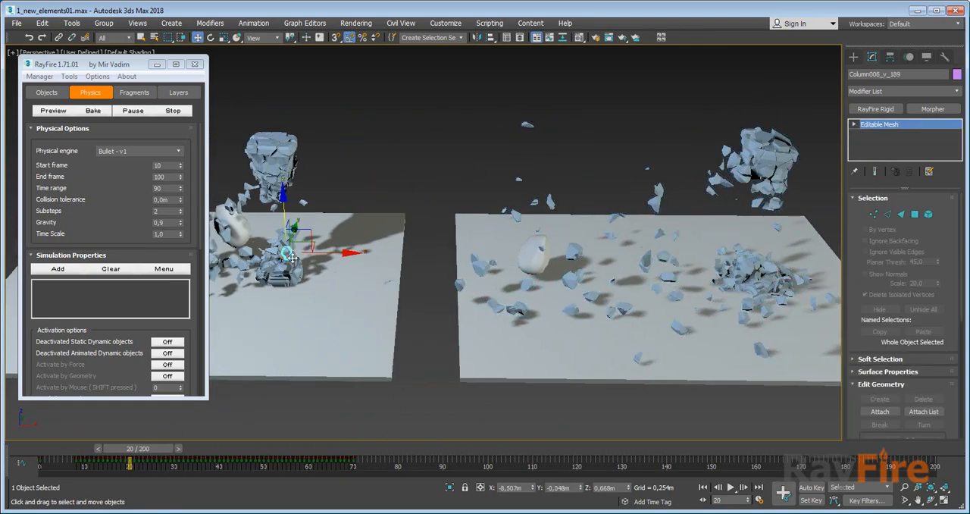
{"action": "middle_click_drag", "start_coordinate": [492, 208], "coordinate": [366, 218]}
{"action": "left_click", "coordinate": [625, 202]}
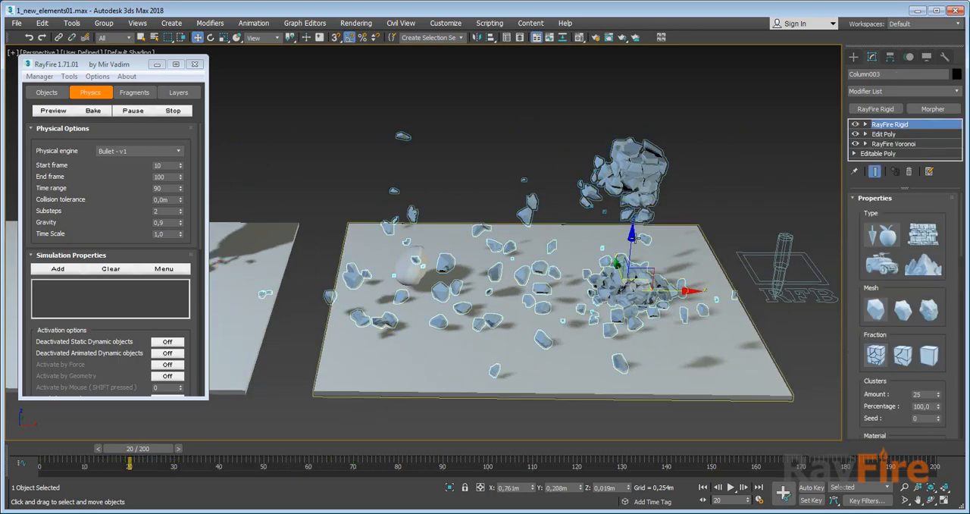
{"action": "middle_click_drag", "start_coordinate": [592, 250], "coordinate": [602, 166]}
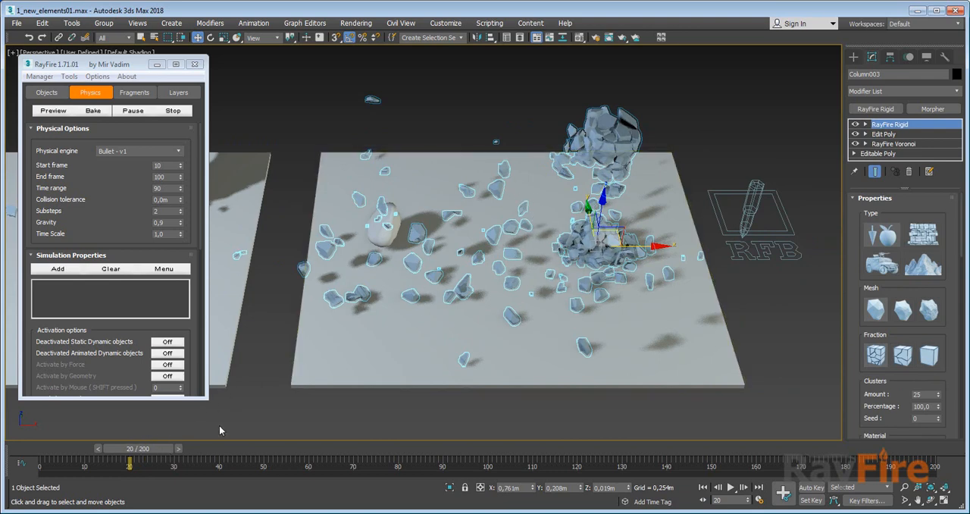
Select all the pieces of the first column together, and contrast them with selecting Column003 as one object.
{"action": "middle_click_drag", "start_coordinate": [265, 220], "coordinate": [531, 230]}
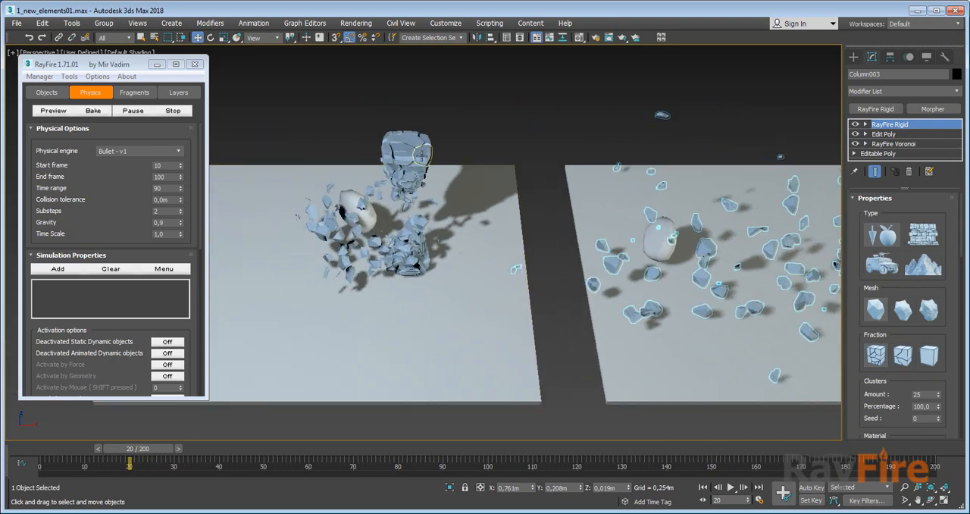
{"action": "left_click", "coordinate": [410, 151]}
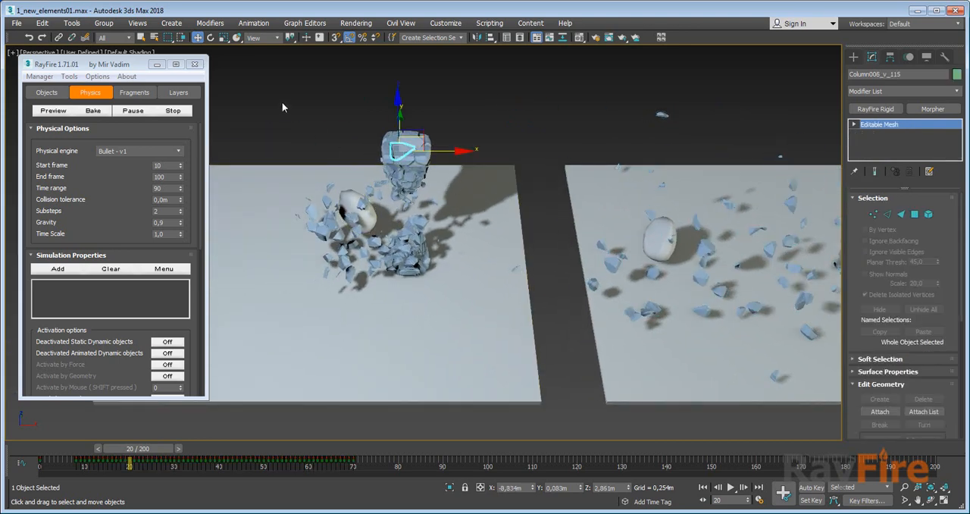
{"action": "left_click_drag", "start_coordinate": [261, 92], "coordinate": [447, 314]}
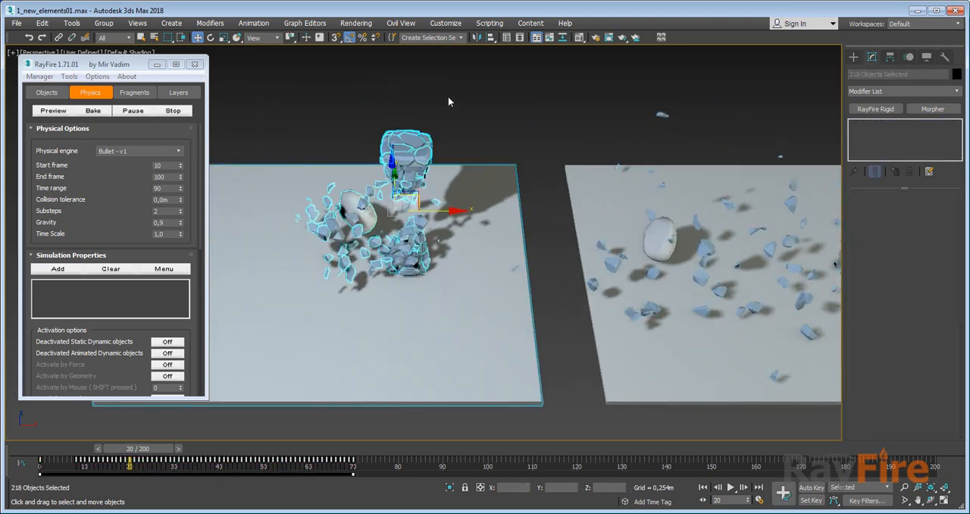
{"action": "left_click", "coordinate": [448, 96]}
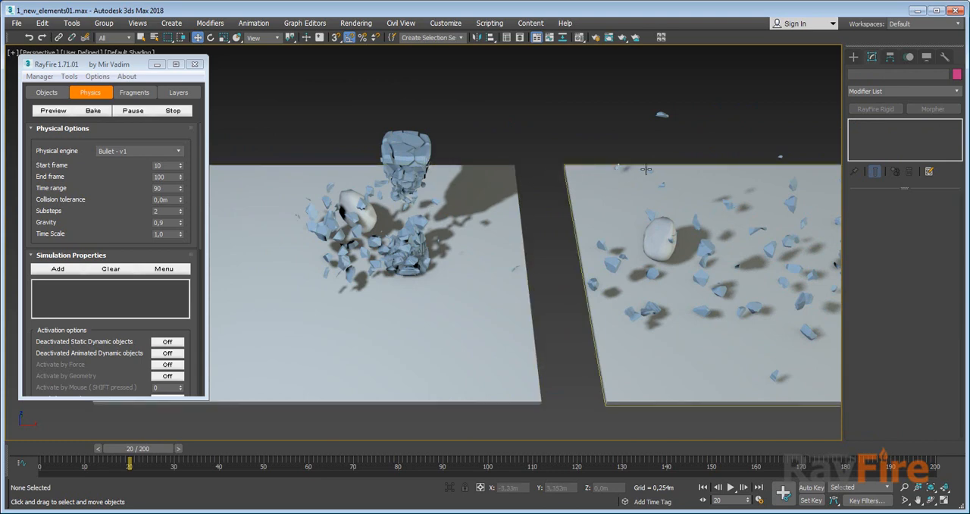
{"action": "middle_click_drag", "start_coordinate": [711, 185], "coordinate": [444, 165]}
{"action": "left_click", "coordinate": [602, 159]}
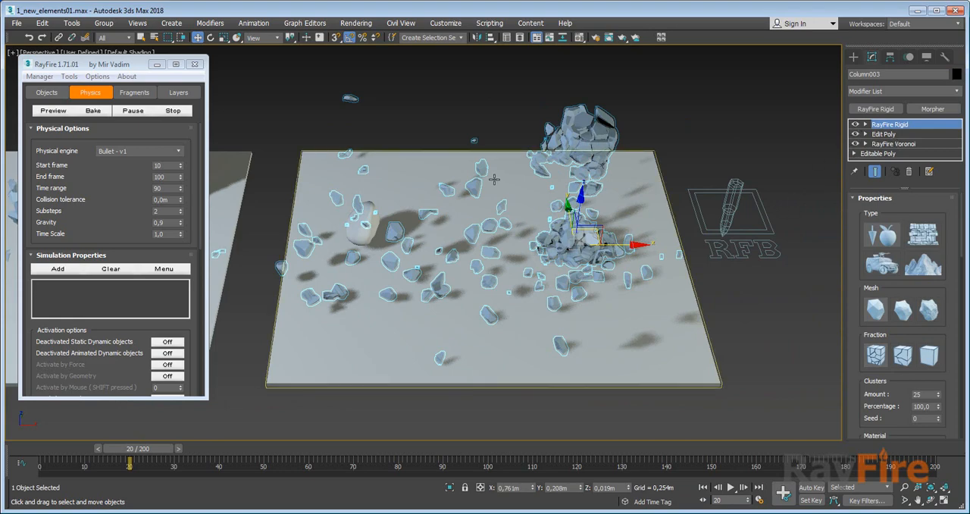
Compare the two shattered columns side by side and select a single Column006 fragment from the first one.
{"action": "middle_click_drag", "start_coordinate": [494, 180], "coordinate": [523, 178]}
{"action": "middle_click_drag", "start_coordinate": [522, 178], "coordinate": [514, 153], "text": "alt"}
{"action": "scroll", "coordinate": [499, 189], "scroll_direction": "down", "scroll_amount": 2}
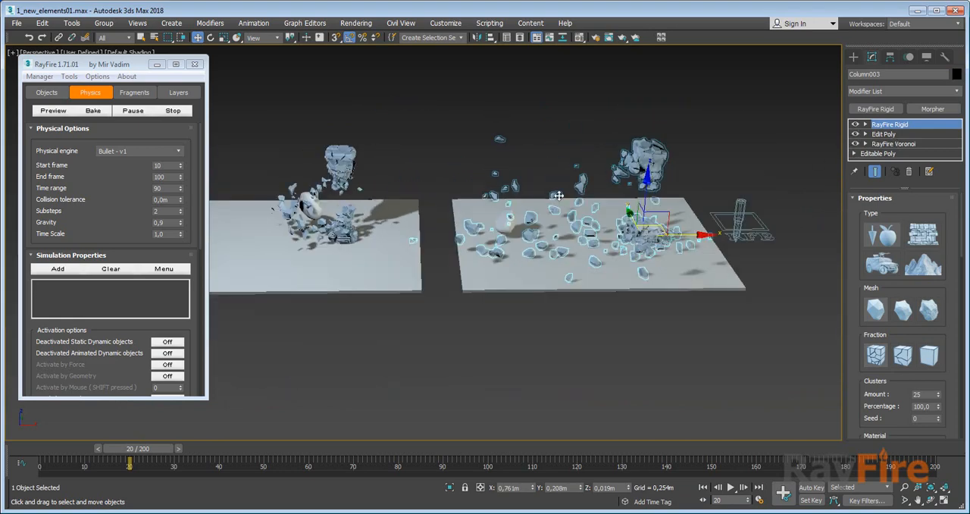
{"action": "middle_click_drag", "start_coordinate": [403, 175], "coordinate": [449, 227]}
{"action": "left_click", "coordinate": [403, 219]}
{"action": "scroll", "coordinate": [379, 225], "scroll_direction": "up", "scroll_amount": 3}
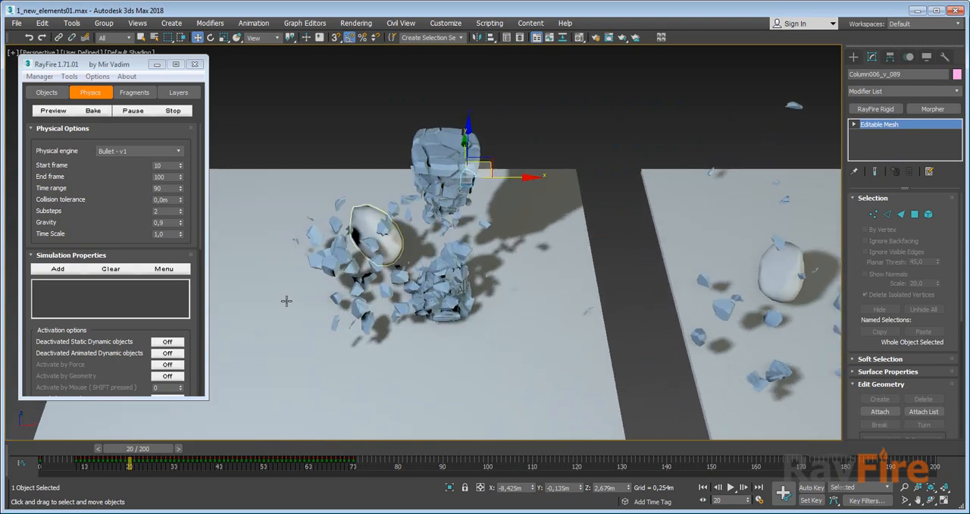
At frame 7, delete all the Column006 fragments and unhide the original unbroken column.
{"action": "left_click_drag", "start_coordinate": [148, 448], "coordinate": [95, 446]}
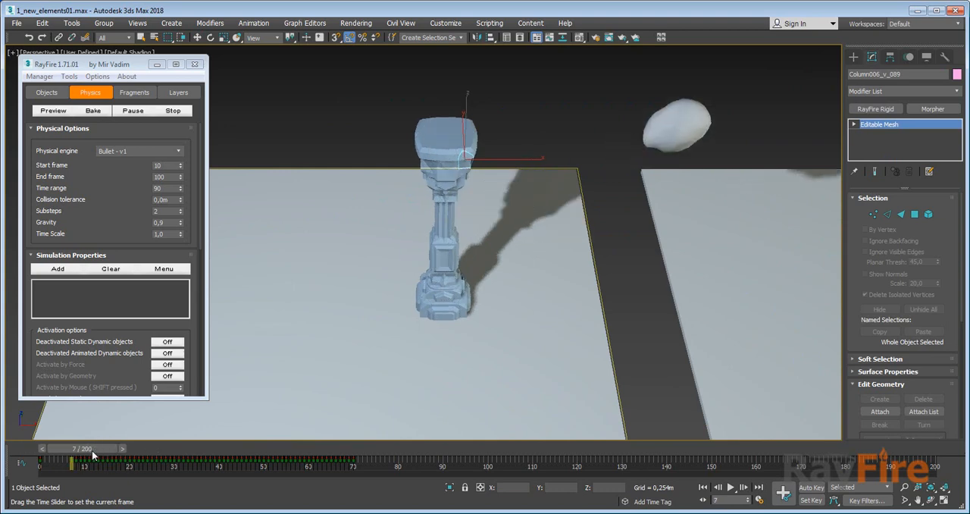
{"action": "key", "text": "w"}
{"action": "left_click_drag", "start_coordinate": [353, 80], "coordinate": [481, 334]}
{"action": "left_click", "coordinate": [589, 247], "text": "alt"}
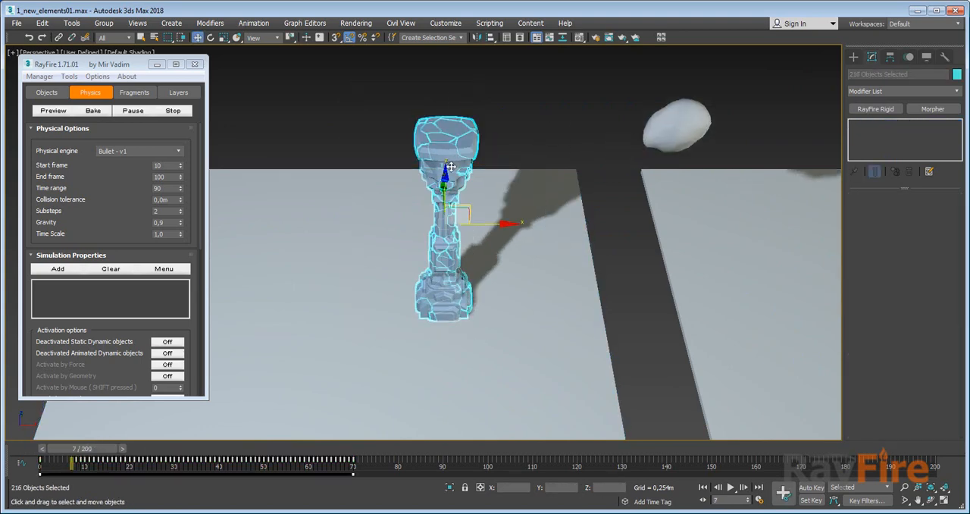
{"action": "right_click", "coordinate": [429, 197]}
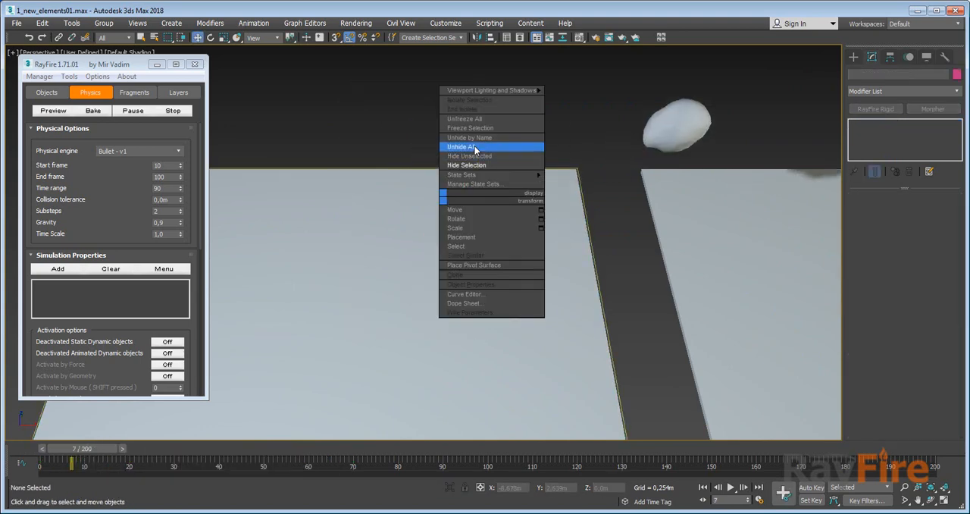
{"action": "left_click", "coordinate": [466, 150]}
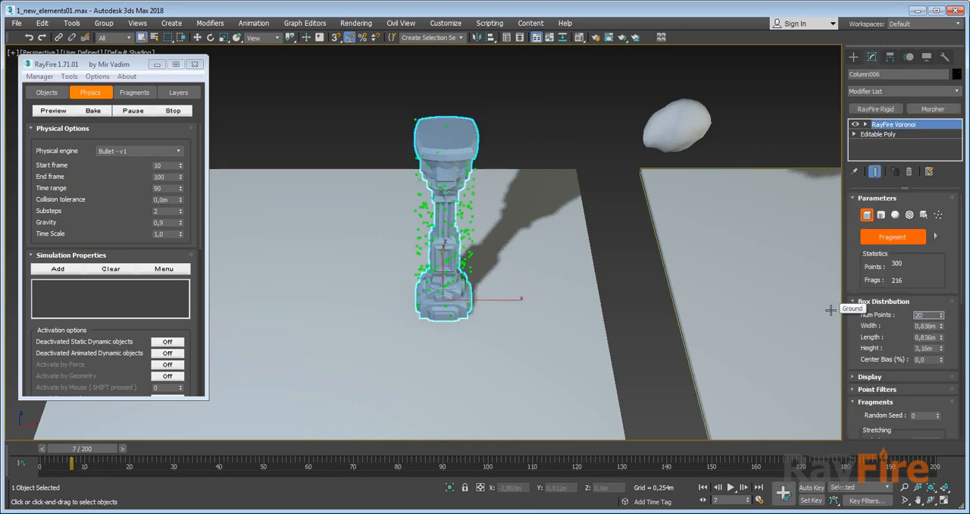
Set Column006's RayFire Voronoi point count to 200 and generate its fragments as separate objects.
{"action": "key", "text": "Return"}
{"action": "scroll", "coordinate": [883, 360], "scroll_direction": "down", "scroll_amount": 10}
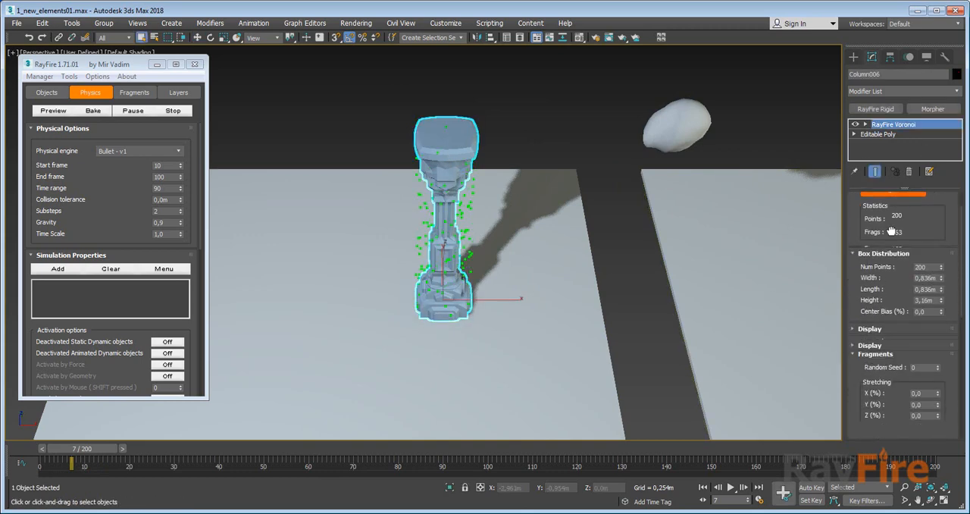
{"action": "left_click", "coordinate": [902, 409]}
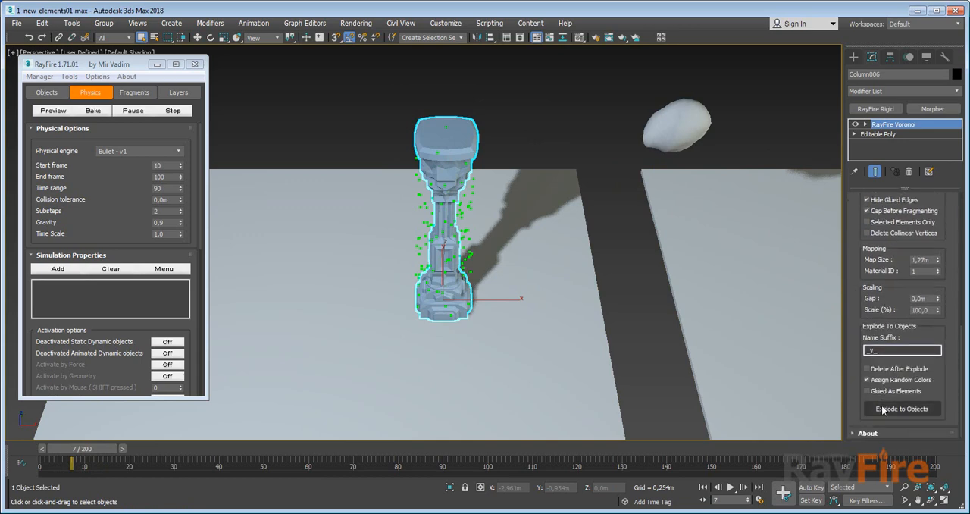
Select individual pieces at the top of the first column to check that they are separate objects.
{"action": "left_click", "coordinate": [466, 133]}
{"action": "right_click", "coordinate": [467, 132]}
{"action": "left_click", "coordinate": [612, 88]}
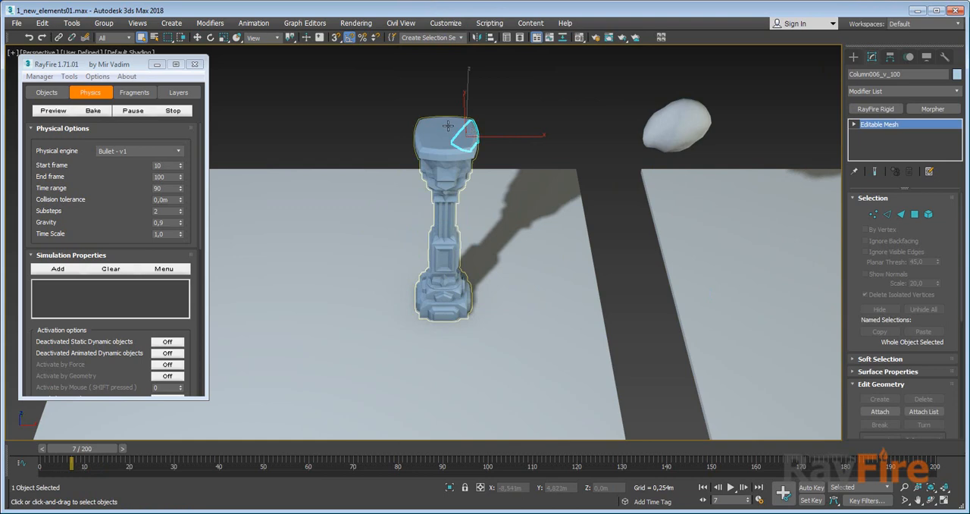
{"action": "left_click", "coordinate": [447, 124]}
{"action": "right_click", "coordinate": [447, 123]}
{"action": "left_click", "coordinate": [460, 82]}
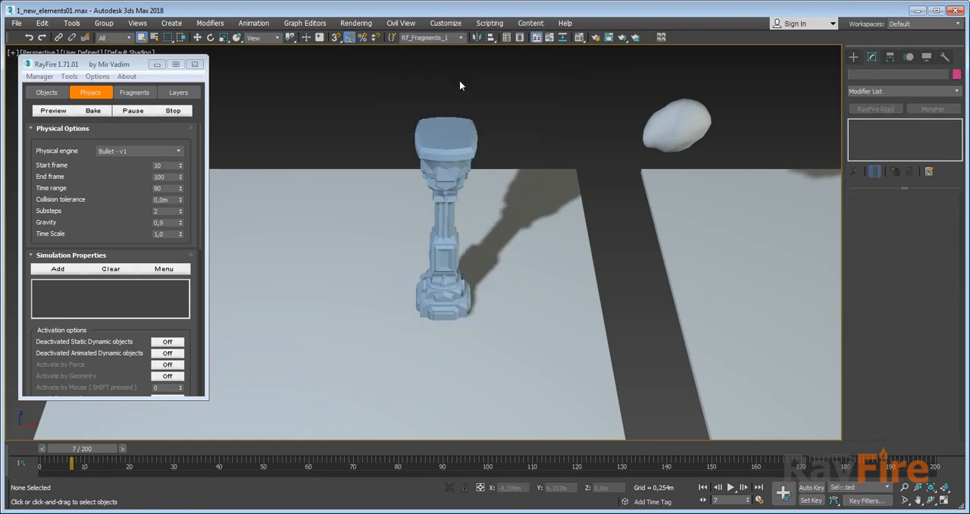
Select all the Column006 fragments without the ground and add them to RayFire's sleeping objects.
{"action": "left_click_drag", "start_coordinate": [355, 84], "coordinate": [485, 328]}
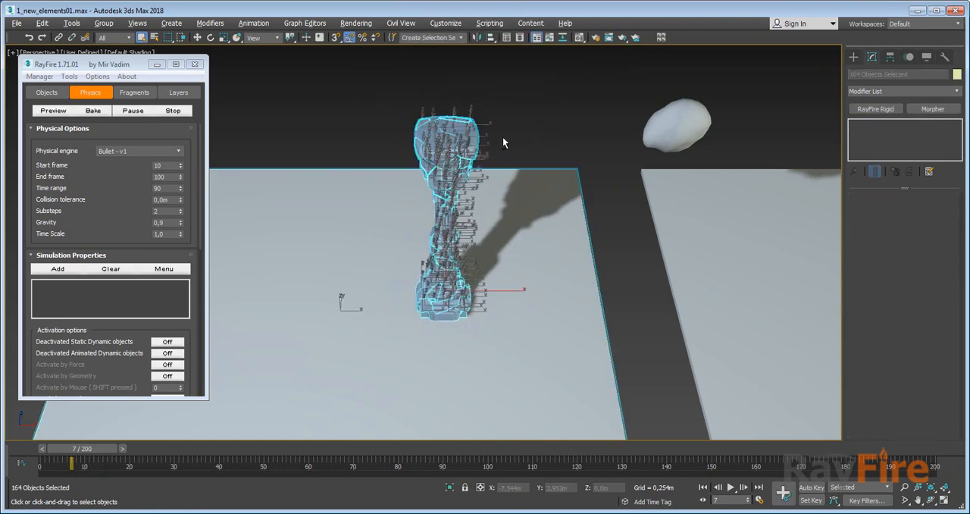
{"action": "left_click", "coordinate": [33, 92]}
{"action": "scroll", "coordinate": [63, 206], "scroll_direction": "down", "scroll_amount": 5}
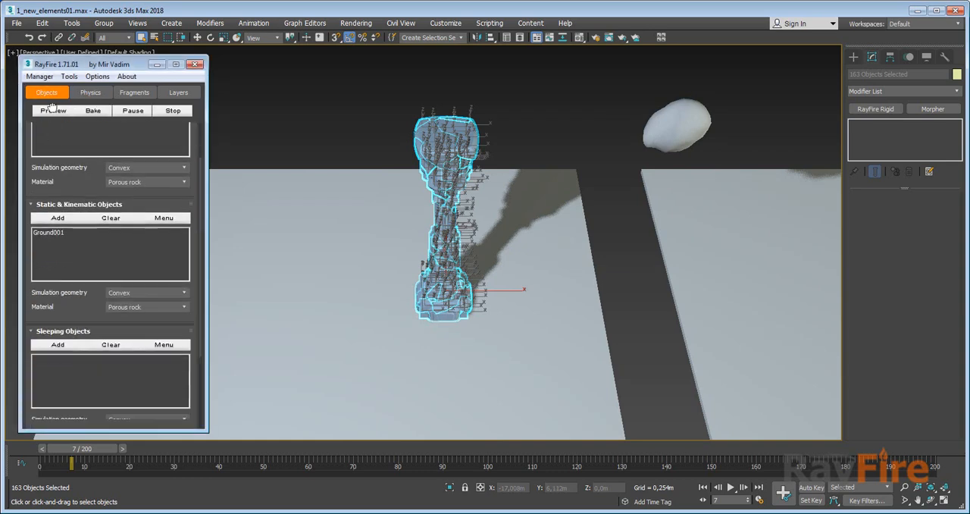
{"action": "left_click", "coordinate": [56, 252]}
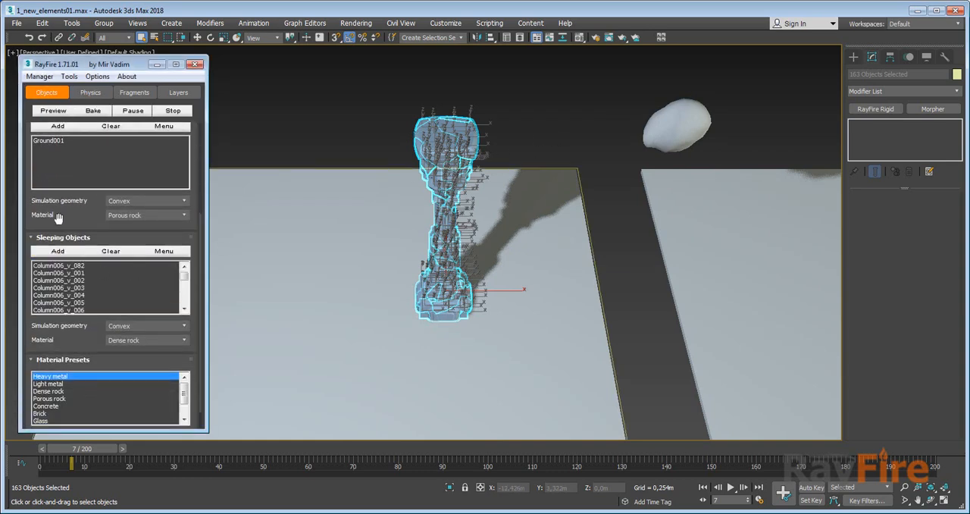
{"action": "scroll", "coordinate": [60, 220], "scroll_direction": "up", "scroll_amount": 5}
Bake the RayFire physics simulation of the Column006 fragments and bring both scenes into view.
{"action": "left_click", "coordinate": [91, 92]}
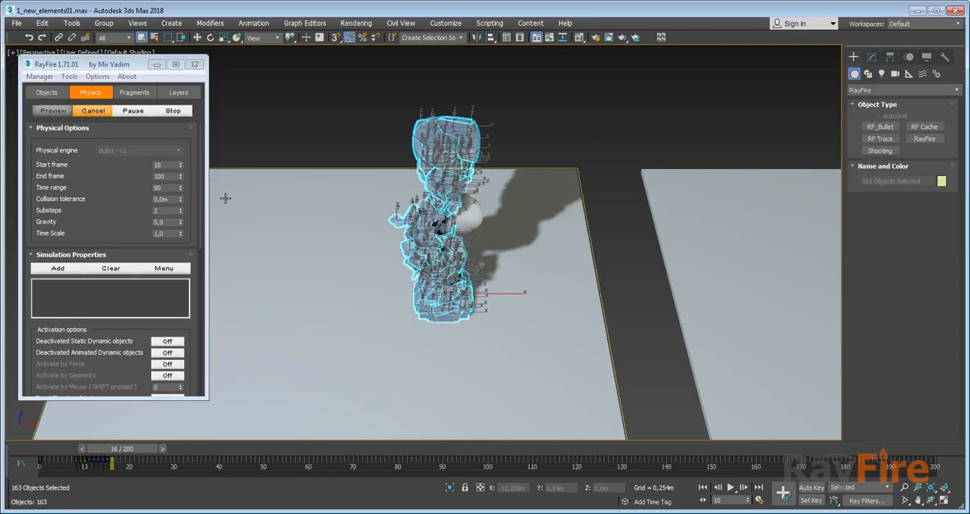
{"action": "left_click", "coordinate": [385, 108]}
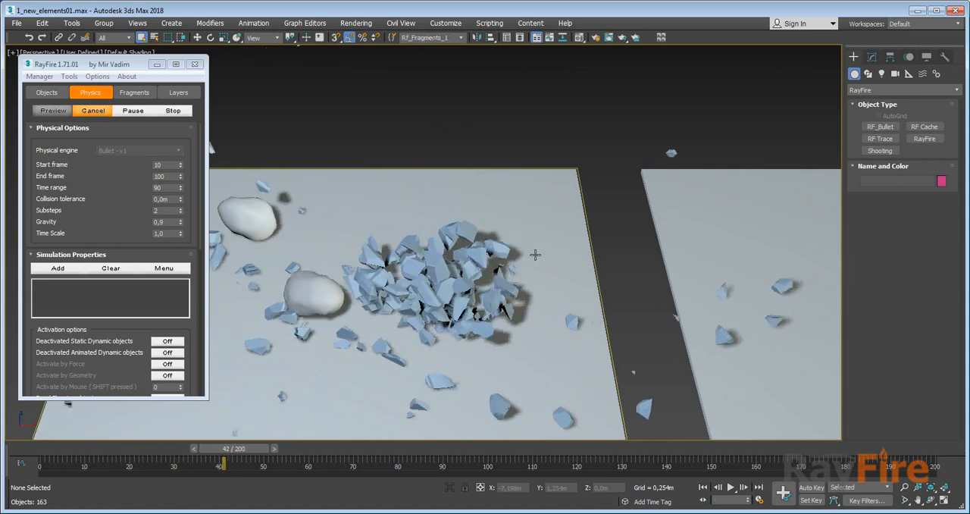
{"action": "middle_click_drag", "start_coordinate": [535, 253], "coordinate": [490, 251]}
{"action": "scroll", "coordinate": [491, 252], "scroll_direction": "down", "scroll_amount": 5}
{"action": "mouse_move", "coordinate": [610, 260]}
{"action": "middle_mouse_down"}
{"action": "mouse_move", "coordinate": [597, 255]}
{"action": "mouse_move", "coordinate": [628, 258]}
{"action": "middle_mouse_up"}
Select the RF_Bullet002 helper, review its simulation settings, and reset its simulation.
{"action": "left_click", "coordinate": [702, 256]}
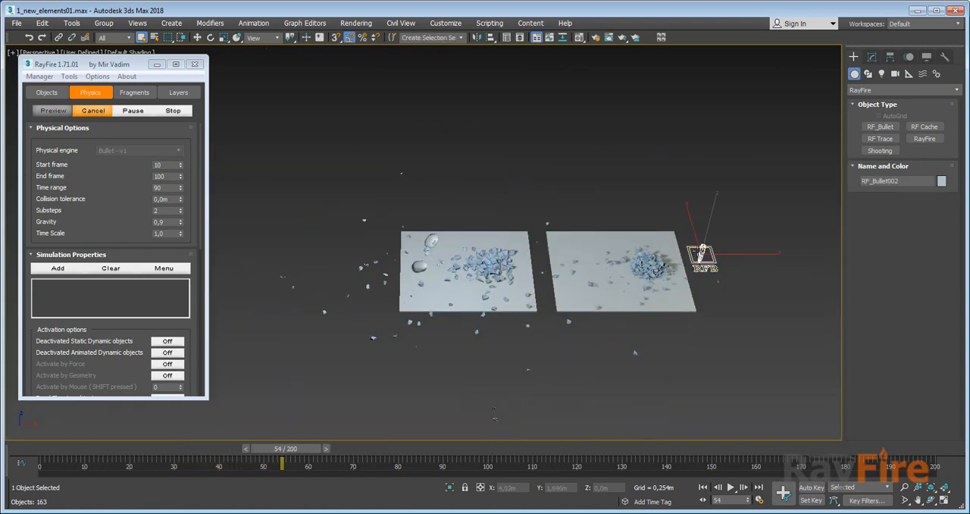
{"action": "left_click", "coordinate": [872, 58]}
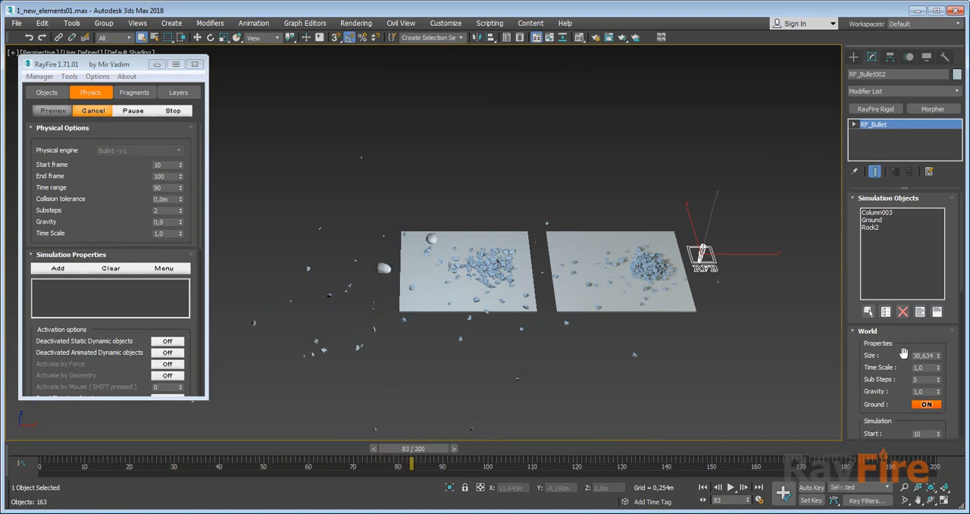
{"action": "scroll", "coordinate": [883, 347], "scroll_direction": "down", "scroll_amount": 5}
{"action": "scroll", "coordinate": [887, 350], "scroll_direction": "up", "scroll_amount": 3}
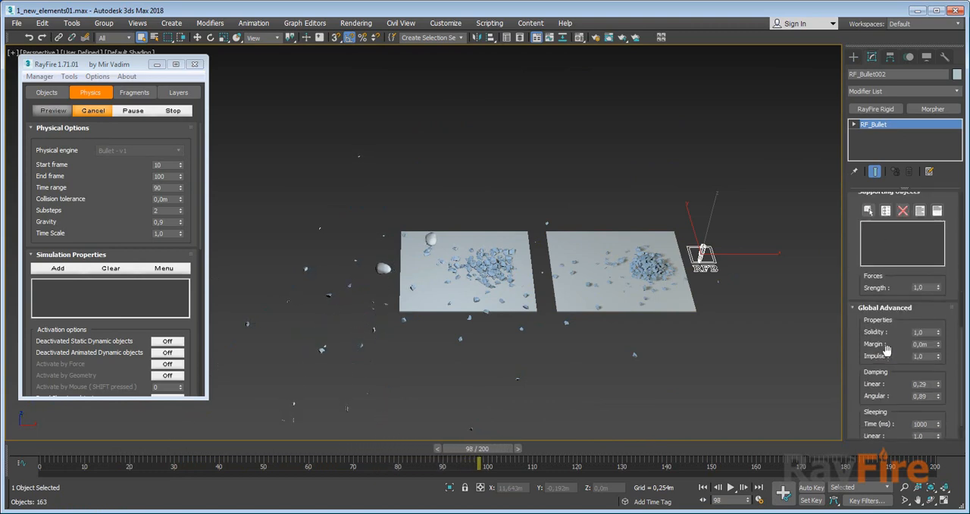
{"action": "scroll", "coordinate": [889, 354], "scroll_direction": "up", "scroll_amount": 1}
{"action": "left_click", "coordinate": [904, 237]}
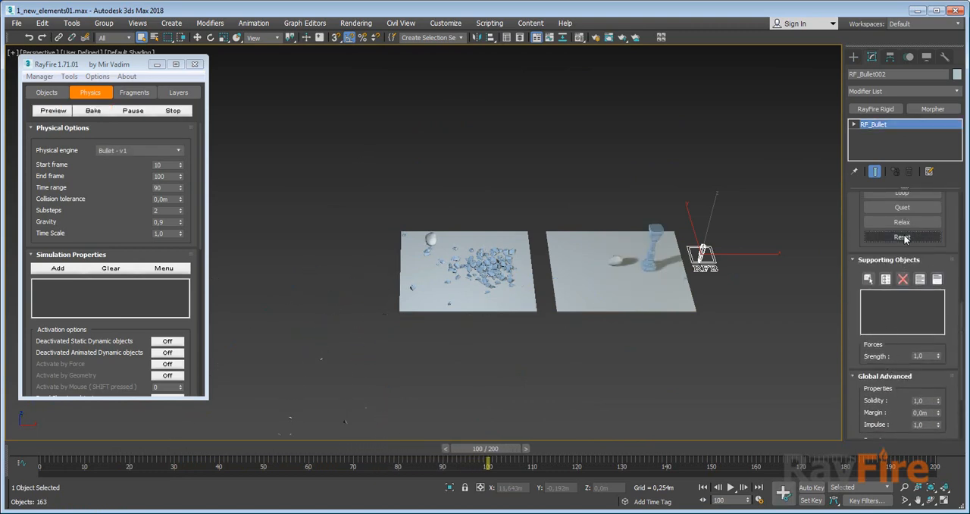
{"action": "scroll", "coordinate": [491, 429], "scroll_direction": "up", "scroll_amount": 3}
At frame 2, delete the baked Column006 fragments and unhide the original column again.
{"action": "left_click_drag", "start_coordinate": [496, 451], "coordinate": [61, 453]}
{"action": "scroll", "coordinate": [593, 240], "scroll_direction": "up", "scroll_amount": 4}
{"action": "left_click_drag", "start_coordinate": [602, 270], "coordinate": [720, 353]}
{"action": "scroll", "coordinate": [529, 222], "scroll_direction": "up", "scroll_amount": 2}
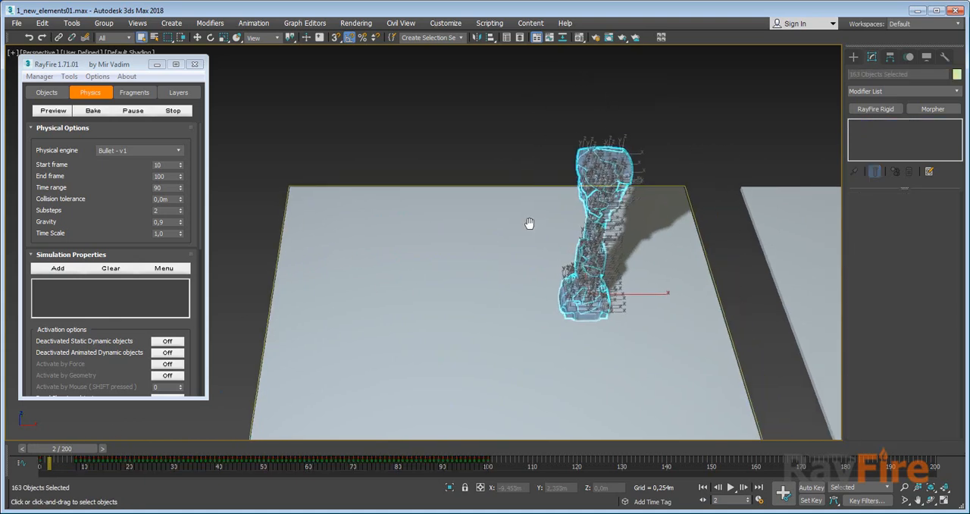
{"action": "key", "text": "Delete"}
{"action": "right_click", "coordinate": [413, 191]}
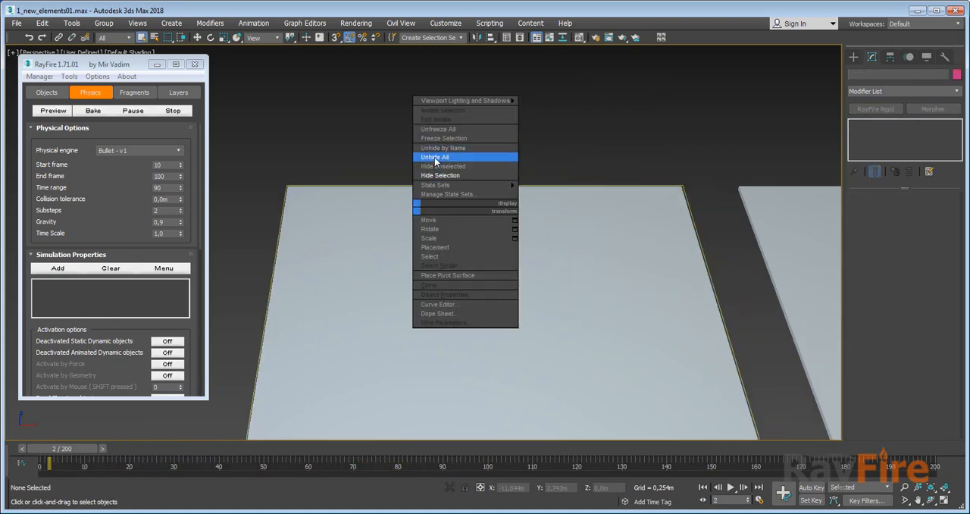
{"action": "left_click", "coordinate": [436, 158]}
Set Column006's RayFire Voronoi point count to 250 and go to its fragment settings.
{"action": "left_click", "coordinate": [598, 235]}
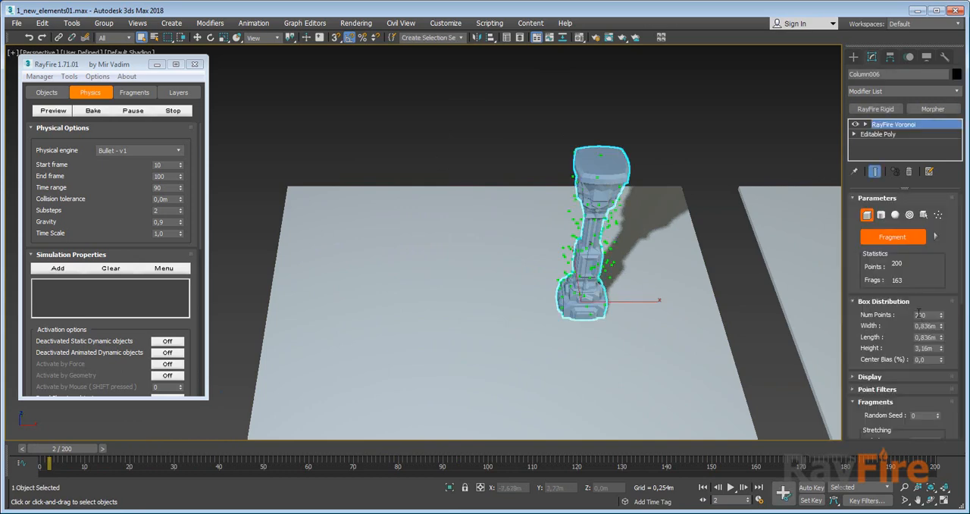
{"action": "type", "text": "250"}
{"action": "key", "text": "Return"}
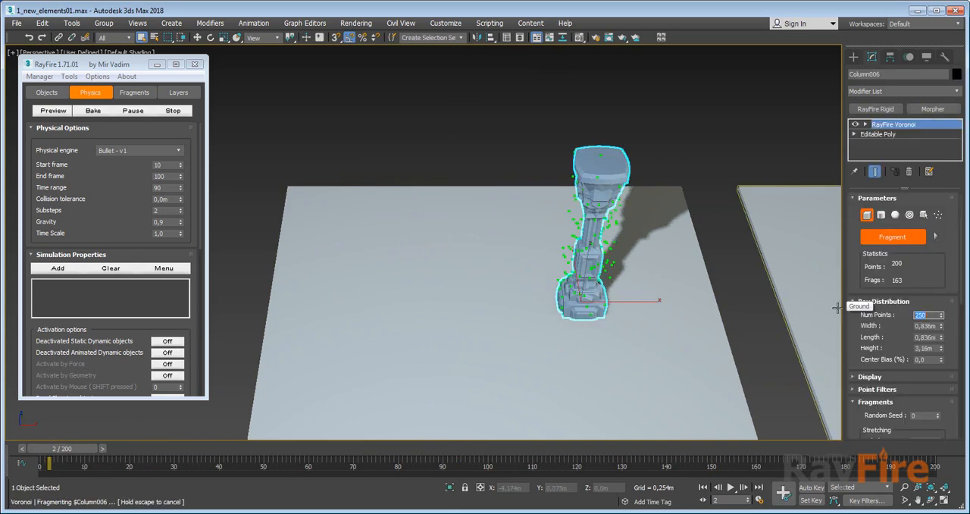
{"action": "middle_click_drag", "start_coordinate": [557, 291], "coordinate": [472, 275]}
{"action": "left_click_drag", "start_coordinate": [876, 254], "coordinate": [876, 198]}
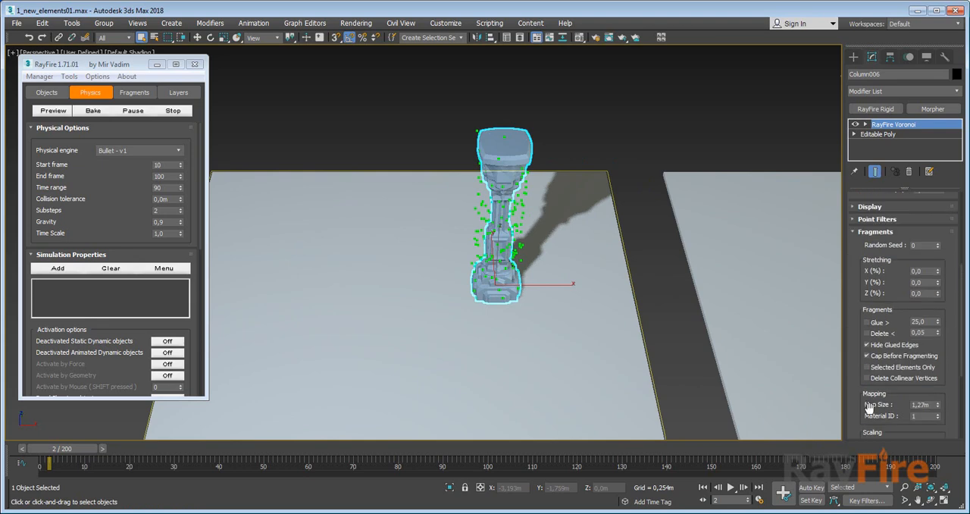
{"action": "left_click_drag", "start_coordinate": [866, 408], "coordinate": [860, 271]}
Select Column003 in the second scene and set the point count in its RayFire Voronoi modifier to 250.
{"action": "middle_click_drag", "start_coordinate": [591, 265], "coordinate": [416, 279]}
{"action": "middle_click_drag", "start_coordinate": [513, 263], "coordinate": [189, 246]}
{"action": "left_click", "coordinate": [513, 235]}
{"action": "middle_click_drag", "start_coordinate": [481, 226], "coordinate": [506, 229]}
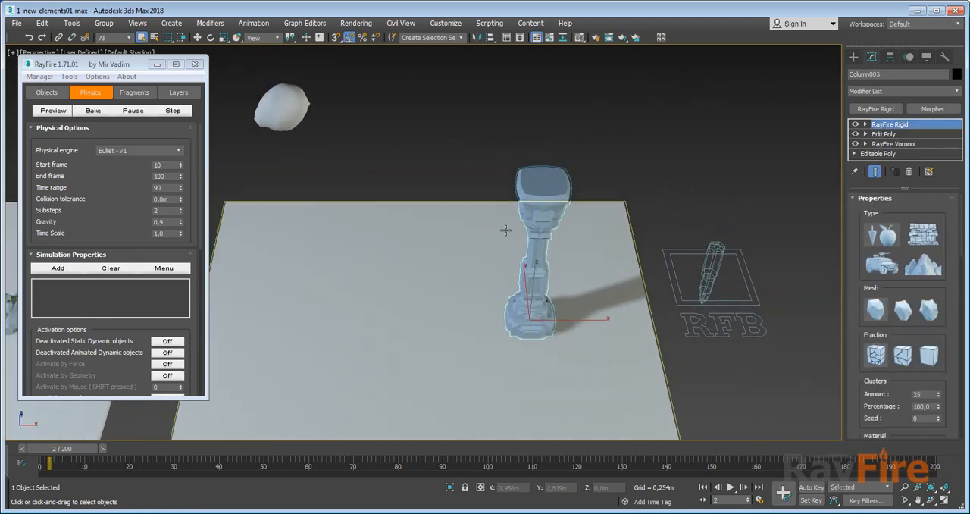
{"action": "left_click", "coordinate": [894, 144]}
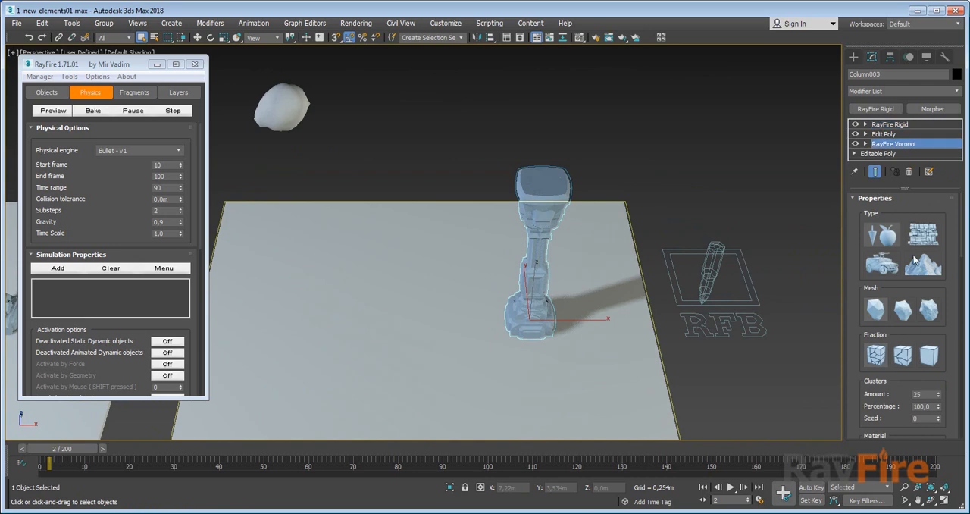
{"action": "left_click_drag", "start_coordinate": [891, 256], "coordinate": [879, 412]}
{"action": "left_click_drag", "start_coordinate": [893, 220], "coordinate": [898, 285]}
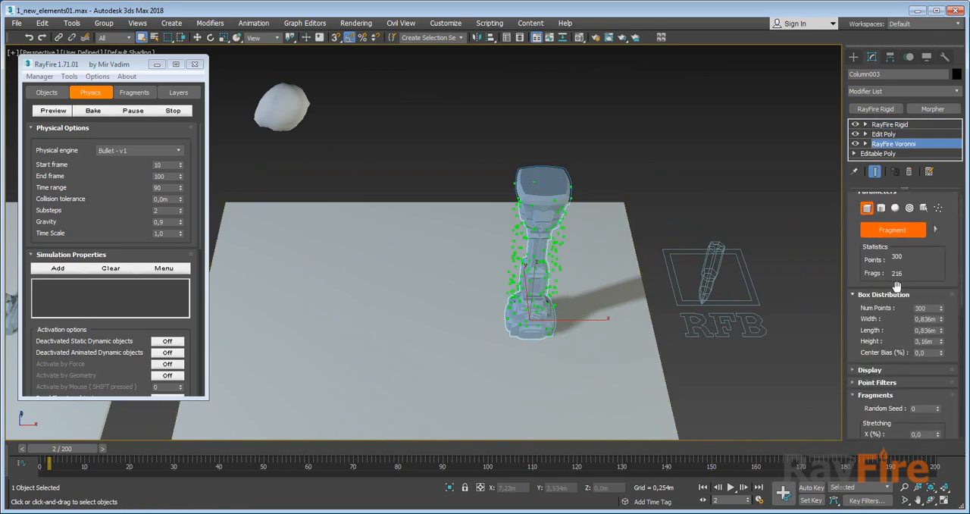
{"action": "left_click", "coordinate": [926, 314]}
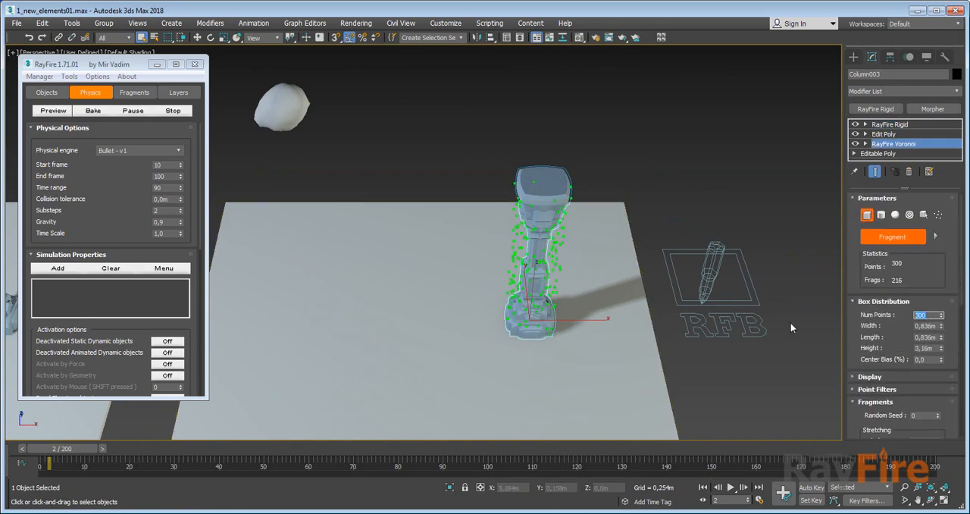
{"action": "type", "text": "250"}
{"action": "key", "text": "Return"}
Run the RF_Bullet002 range simulation from frame 10, viewing the shattering Column003 in wireframe and in shaded display.
{"action": "scroll", "coordinate": [538, 203], "scroll_direction": "up", "scroll_amount": 2}
{"action": "key", "text": "F3"}
{"action": "left_click", "coordinate": [772, 277]}
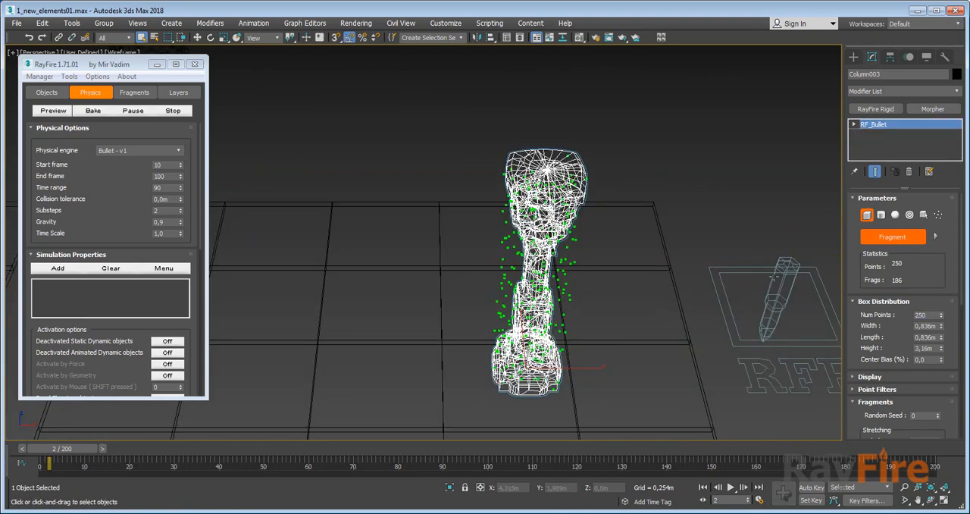
{"action": "scroll", "coordinate": [859, 225], "scroll_direction": "up", "scroll_amount": 3}
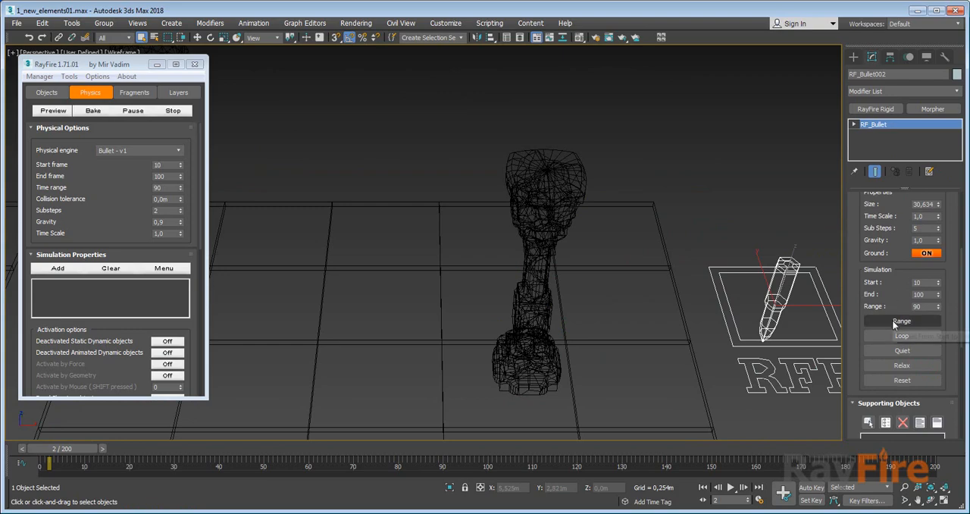
{"action": "left_click", "coordinate": [894, 320]}
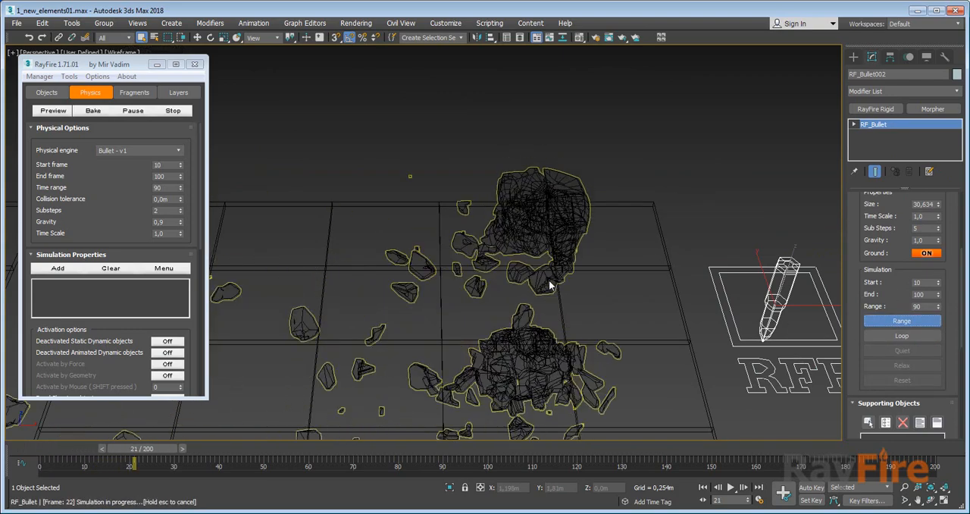
{"action": "key", "text": "F3"}
{"action": "middle_click_drag", "start_coordinate": [569, 299], "coordinate": [594, 262]}
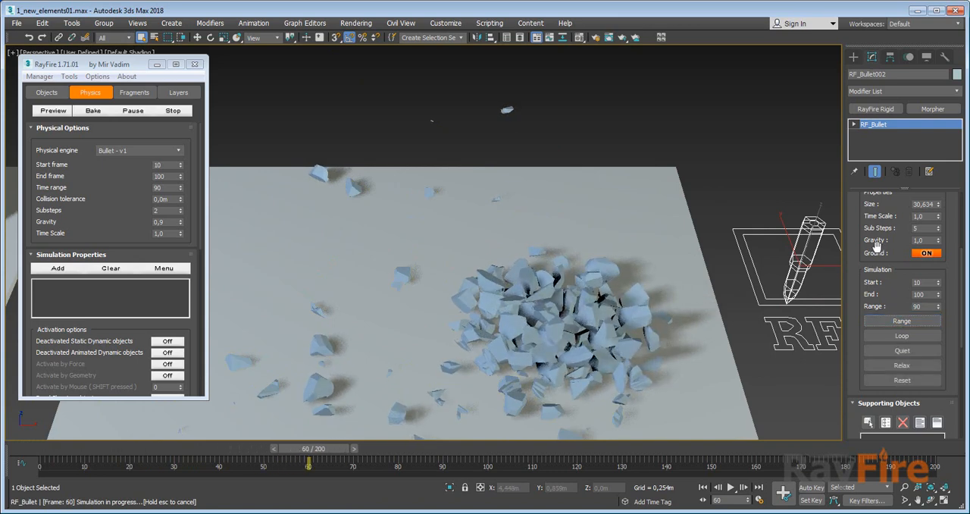
Set Column003's RayFire Voronoi point count to 50 and rerun the RF_Bullet002 range simulation.
{"action": "scroll", "coordinate": [869, 405], "scroll_direction": "up", "scroll_amount": 4}
{"action": "left_click_drag", "start_coordinate": [867, 418], "coordinate": [882, 339]}
{"action": "left_click", "coordinate": [638, 309]}
{"action": "left_click", "coordinate": [895, 144]}
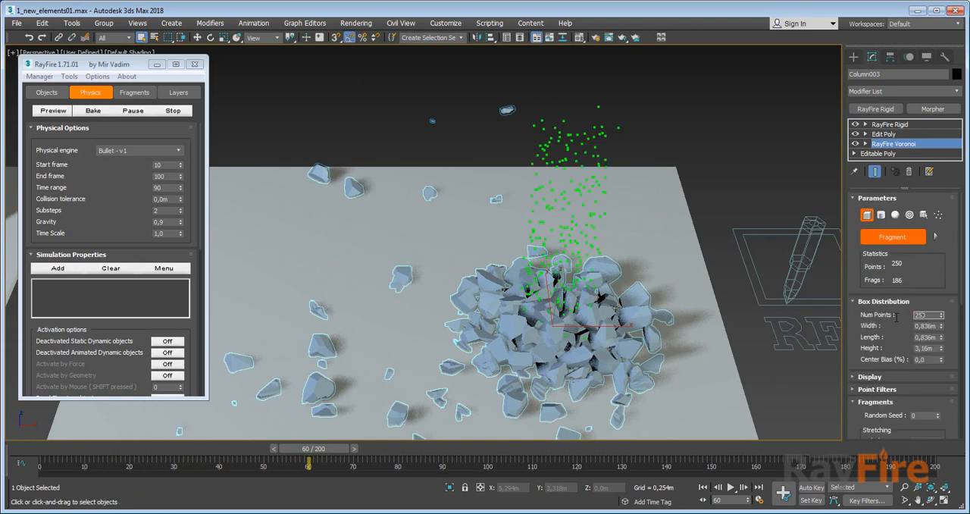
{"action": "type", "text": "50"}
{"action": "key", "text": "Return"}
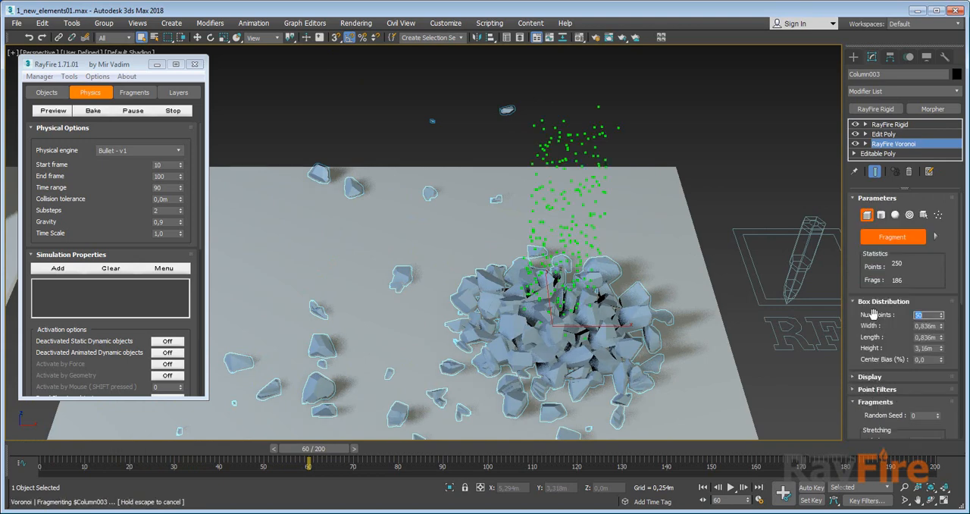
{"action": "left_click", "coordinate": [811, 261]}
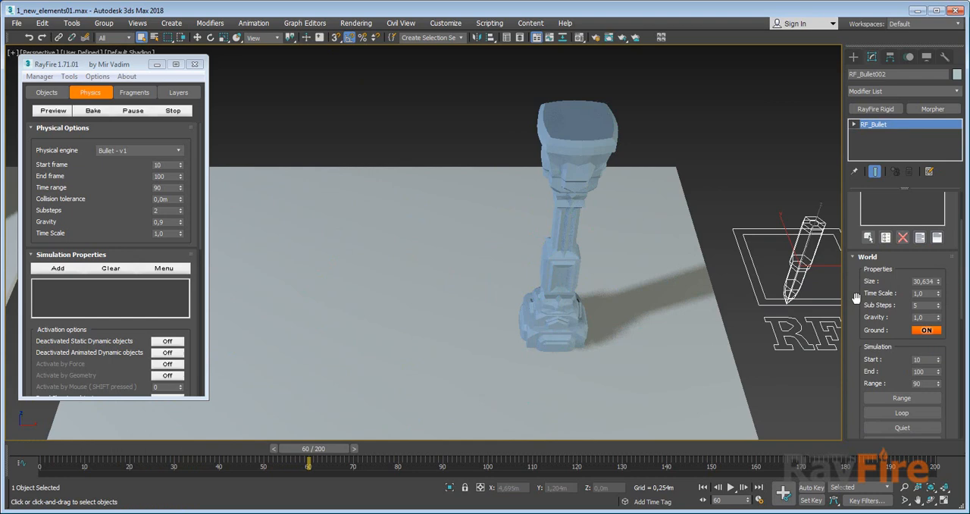
{"action": "left_click", "coordinate": [902, 397]}
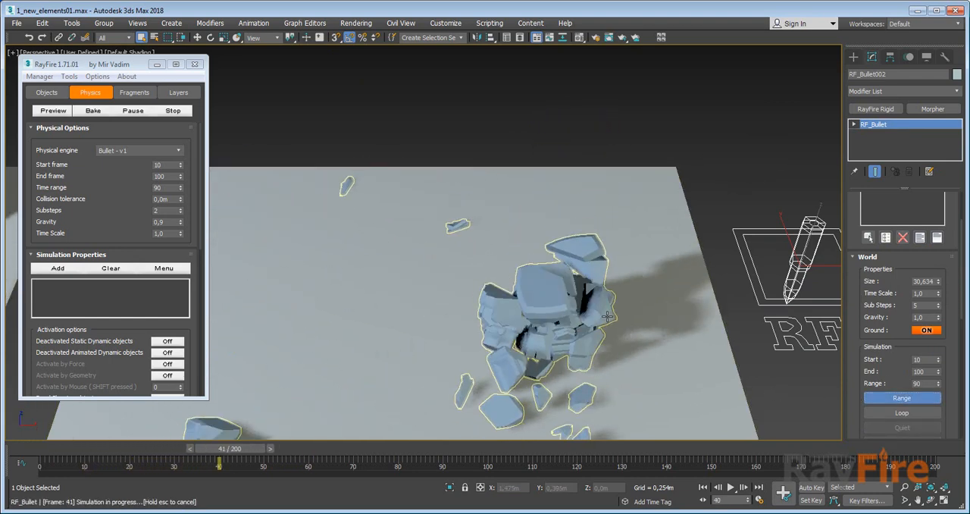
Watch Column003 shatter in the RF_Bullet002 range simulation and stop the simulation.
{"action": "scroll", "coordinate": [597, 327], "scroll_direction": "down", "scroll_amount": 2}
{"action": "middle_click_drag", "start_coordinate": [521, 312], "coordinate": [609, 301]}
{"action": "middle_click_drag", "start_coordinate": [303, 289], "coordinate": [476, 247]}
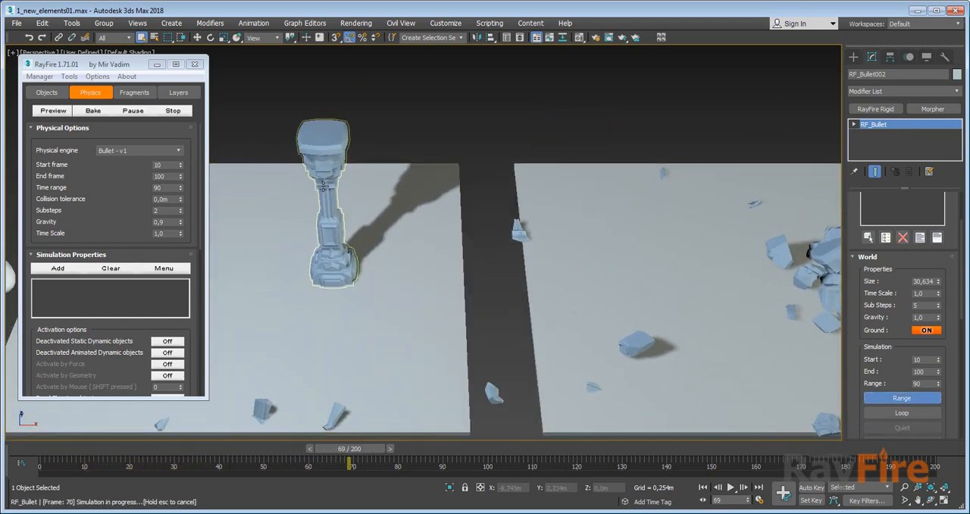
{"action": "middle_click_drag", "start_coordinate": [523, 228], "coordinate": [266, 214]}
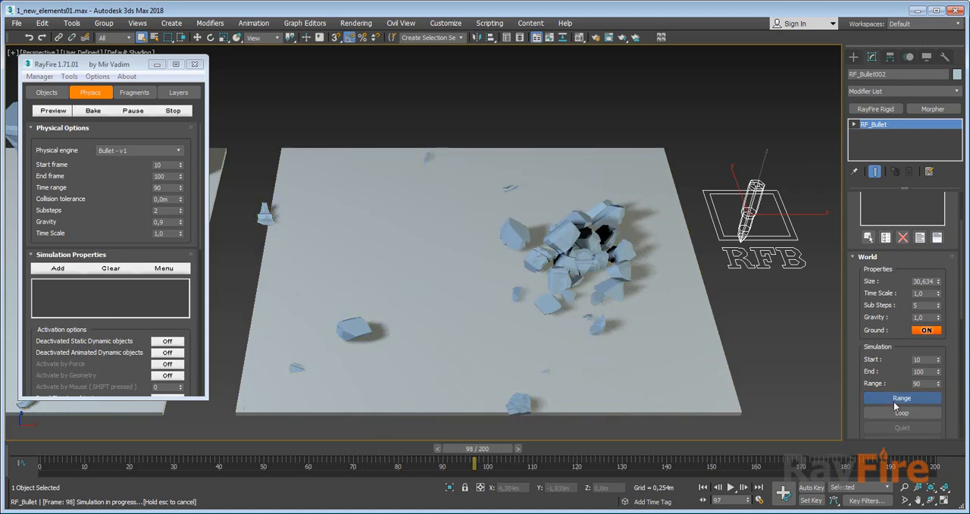
{"action": "left_click", "coordinate": [895, 402]}
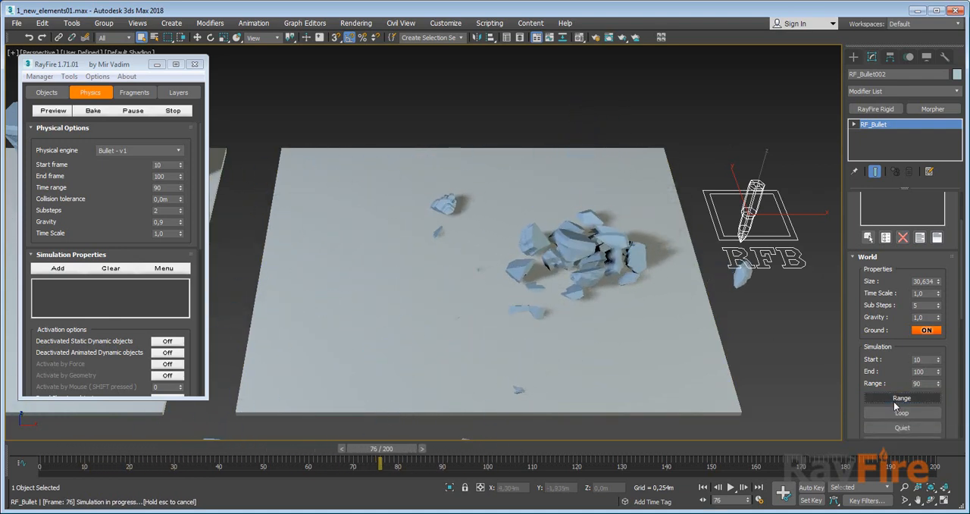
Select Column006 in the first scene and inspect it up close in wireframe and shaded display.
{"action": "scroll", "coordinate": [748, 324], "scroll_direction": "down", "scroll_amount": 4}
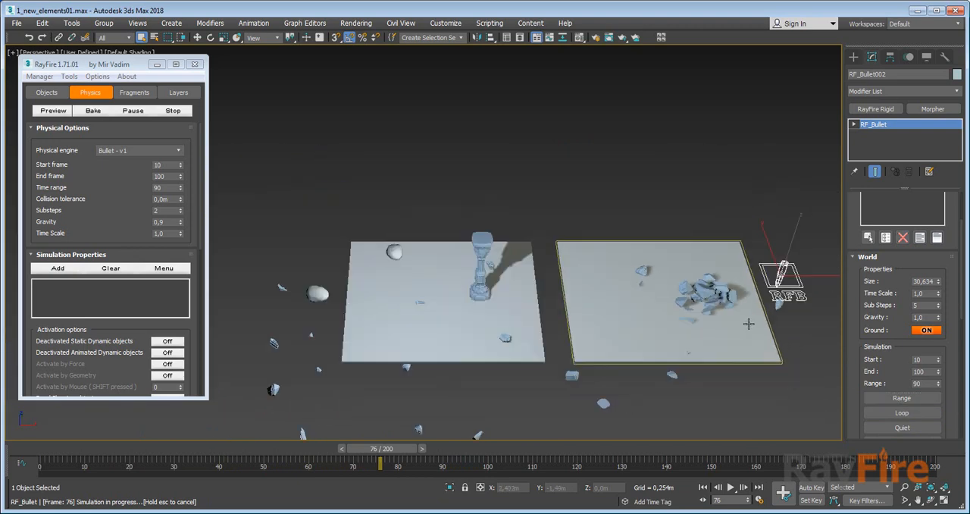
{"action": "left_click", "coordinate": [489, 244]}
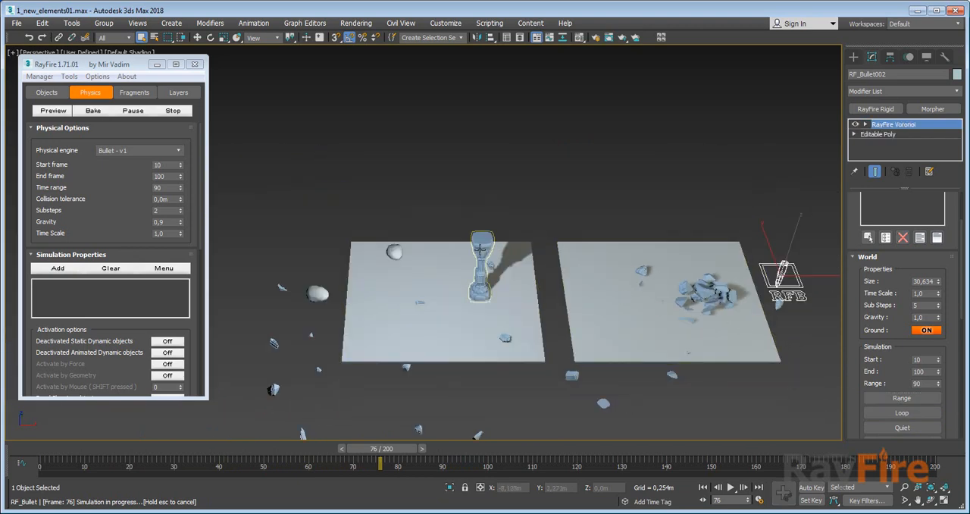
{"action": "scroll", "coordinate": [480, 248], "scroll_direction": "up", "scroll_amount": 6}
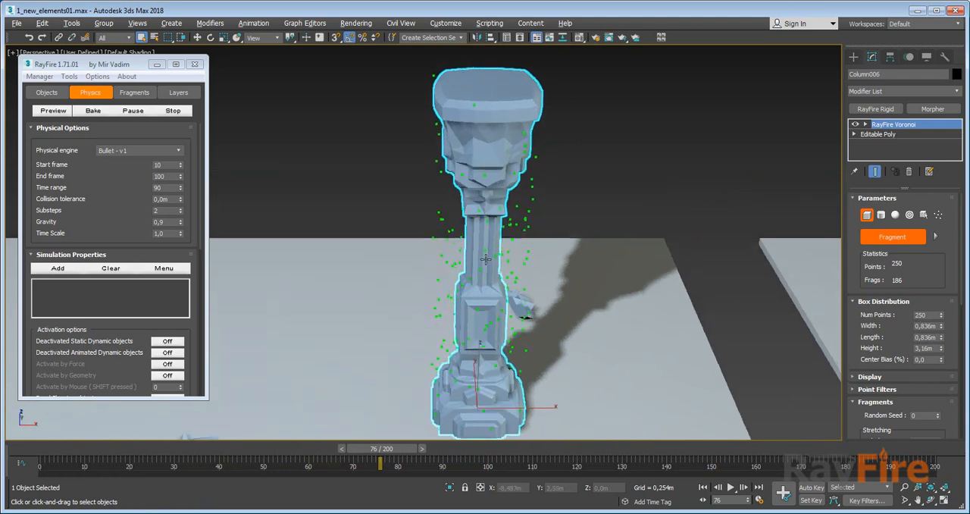
{"action": "middle_click_drag", "start_coordinate": [486, 259], "coordinate": [473, 166], "text": "alt"}
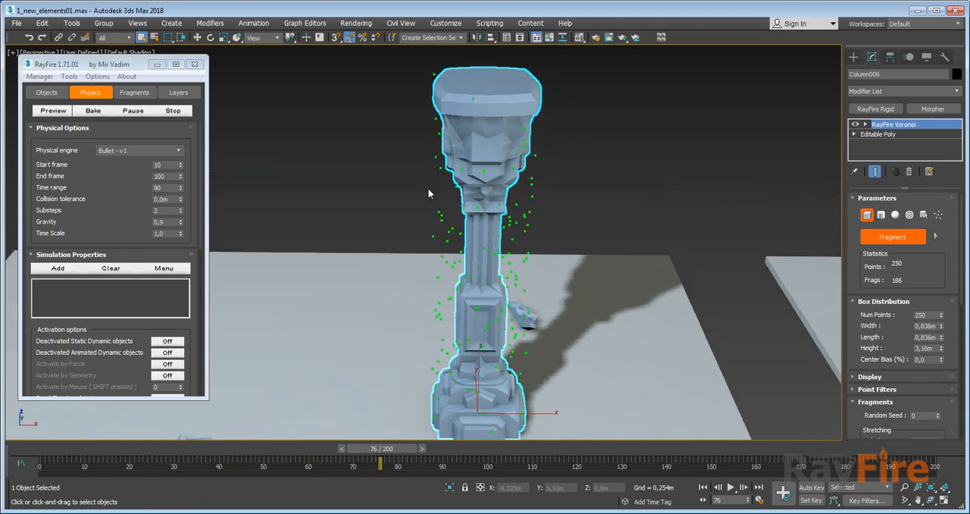
{"action": "middle_click_drag", "start_coordinate": [471, 250], "coordinate": [485, 241], "text": "alt"}
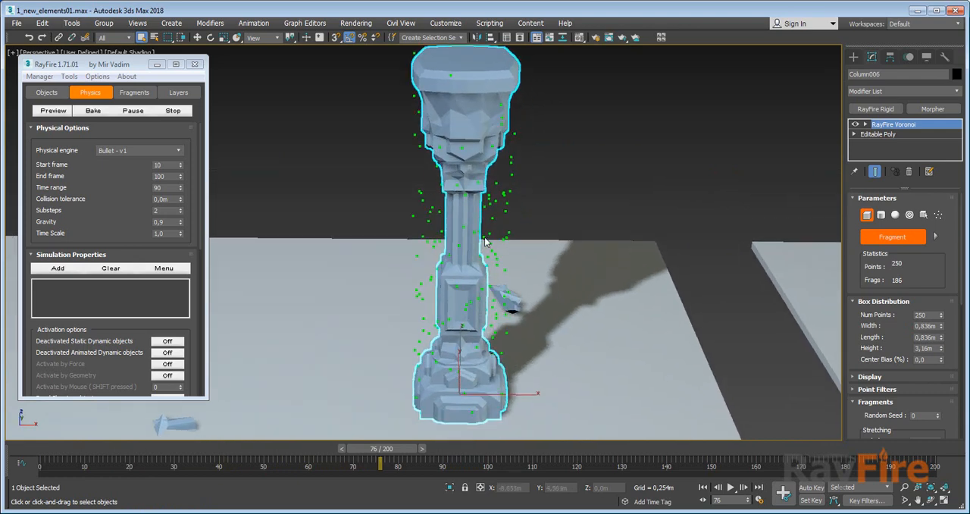
{"action": "key", "text": "F3"}
{"action": "key", "text": "F3"}
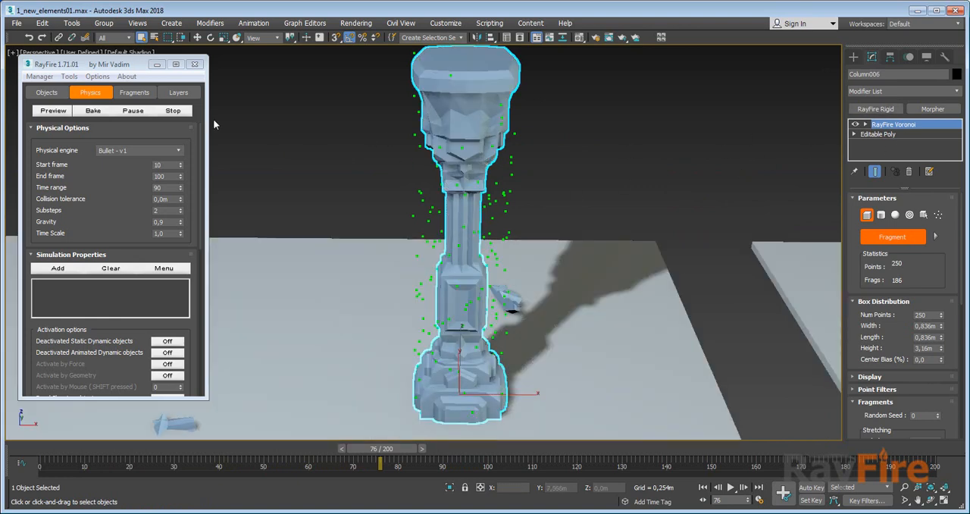
Add a RayFire Clusters modifier above Column006's RayFire Voronoi and preview the clusters by temporarily lowering their scale to 90.
{"action": "left_click", "coordinate": [954, 90]}
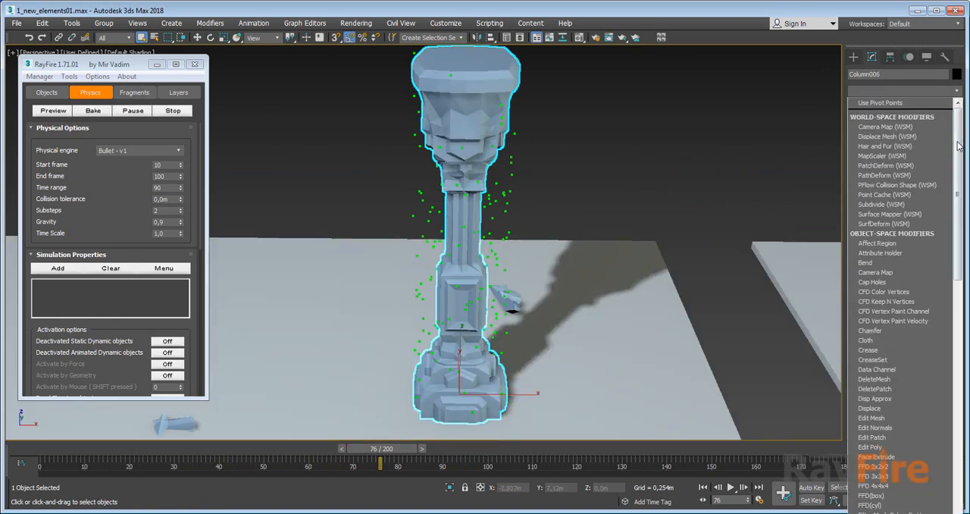
{"action": "scroll", "coordinate": [959, 191], "scroll_direction": "down", "scroll_amount": 3}
{"action": "left_click_drag", "start_coordinate": [959, 192], "coordinate": [958, 357]}
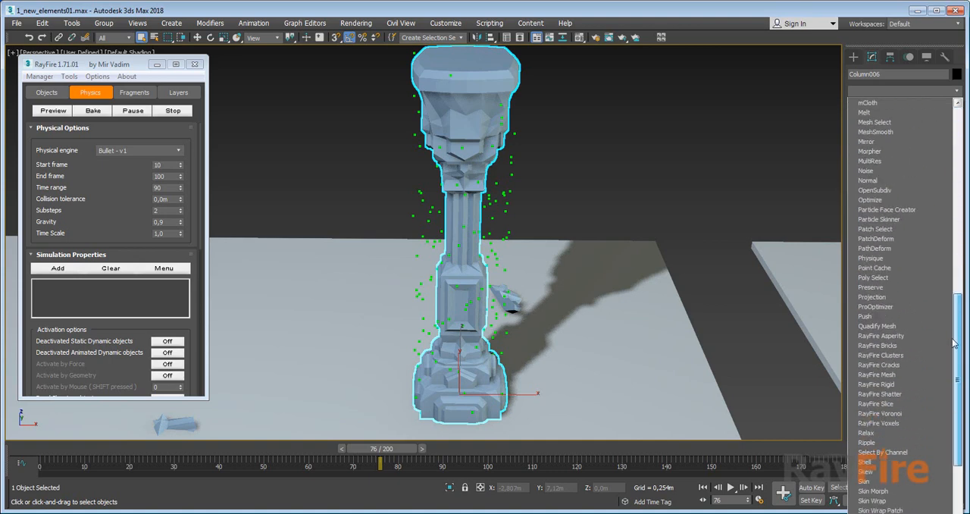
{"action": "left_click", "coordinate": [900, 356]}
{"action": "scroll", "coordinate": [878, 331], "scroll_direction": "down", "scroll_amount": 5}
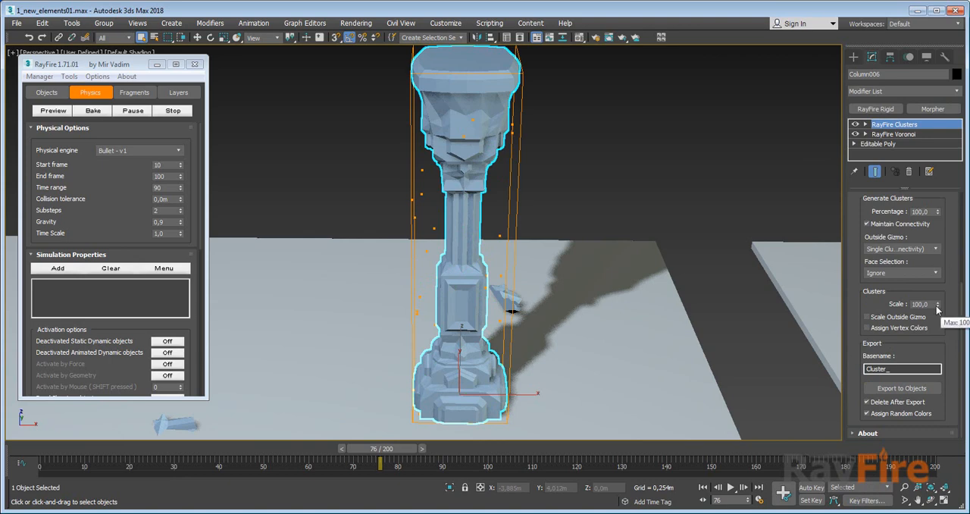
{"action": "left_click_drag", "start_coordinate": [937, 307], "coordinate": [933, 311]}
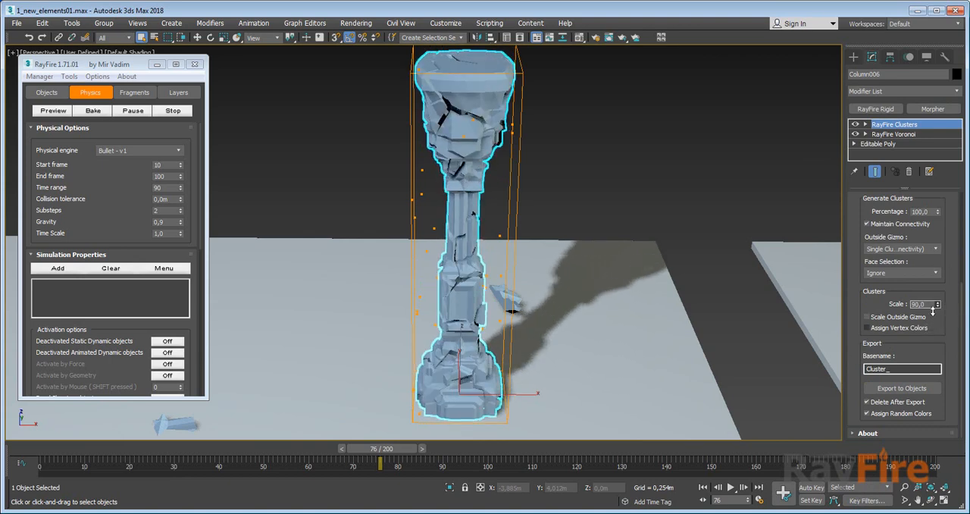
{"action": "right_click", "coordinate": [933, 311]}
Select RF_Bullet002 beside the second scene and reset its simulation.
{"action": "middle_click_drag", "start_coordinate": [628, 328], "coordinate": [565, 310], "text": "alt"}
{"action": "left_click", "coordinate": [550, 293]}
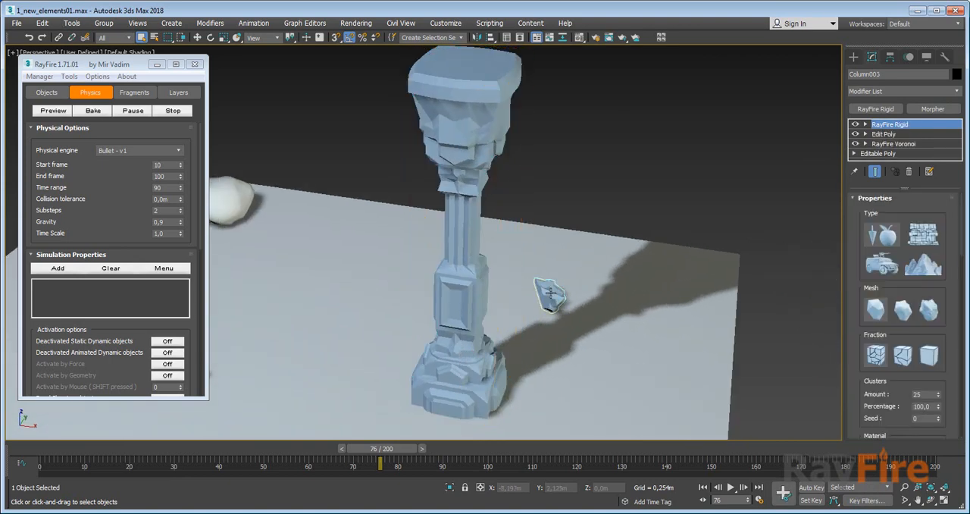
{"action": "scroll", "coordinate": [589, 304], "scroll_direction": "down", "scroll_amount": 5}
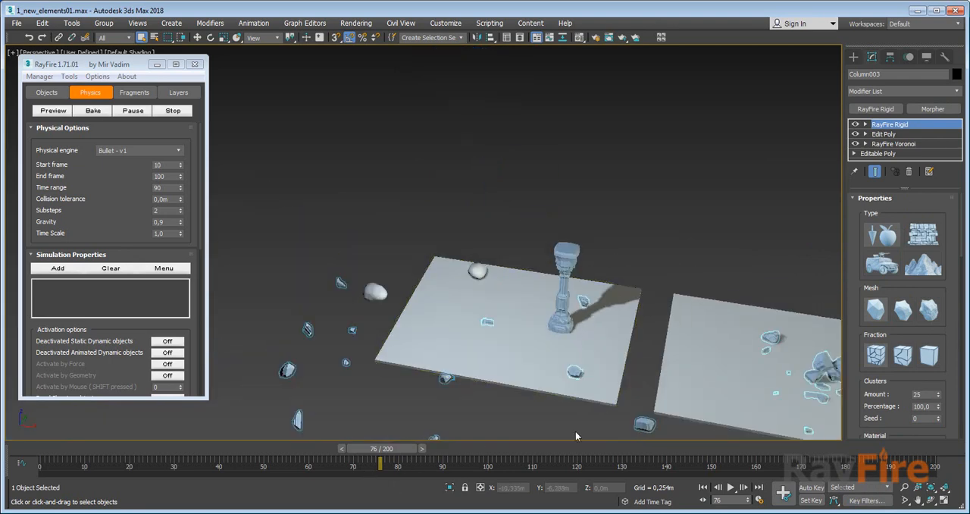
{"action": "middle_click_drag", "start_coordinate": [759, 355], "coordinate": [563, 276]}
{"action": "left_click", "coordinate": [625, 258]}
{"action": "scroll", "coordinate": [898, 349], "scroll_direction": "down", "scroll_amount": 2}
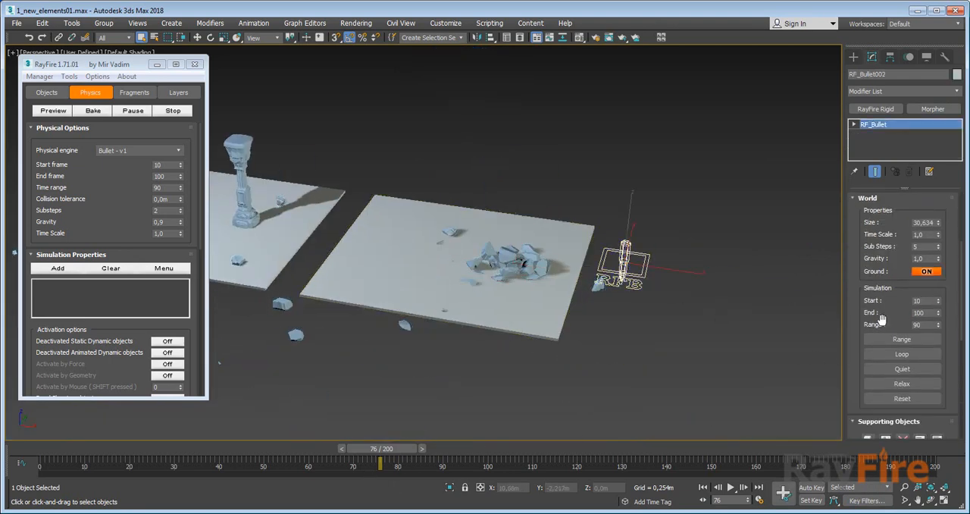
{"action": "left_click", "coordinate": [902, 401]}
Export Column006's RayFire Clusters to separate objects with the basename Cluster_.
{"action": "middle_click_drag", "start_coordinate": [456, 299], "coordinate": [694, 341]}
{"action": "left_click", "coordinate": [479, 193]}
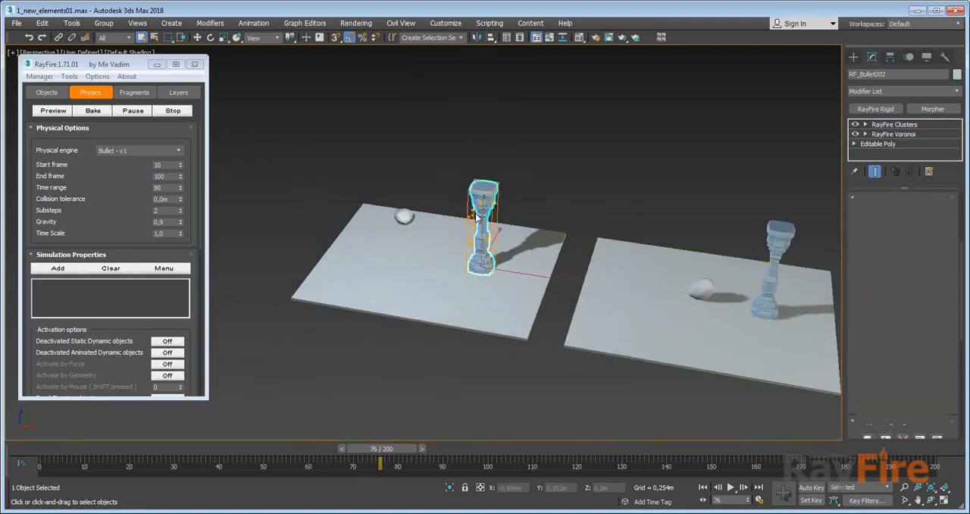
{"action": "key", "text": "z"}
{"action": "middle_click_drag", "start_coordinate": [482, 216], "coordinate": [494, 217], "text": "alt"}
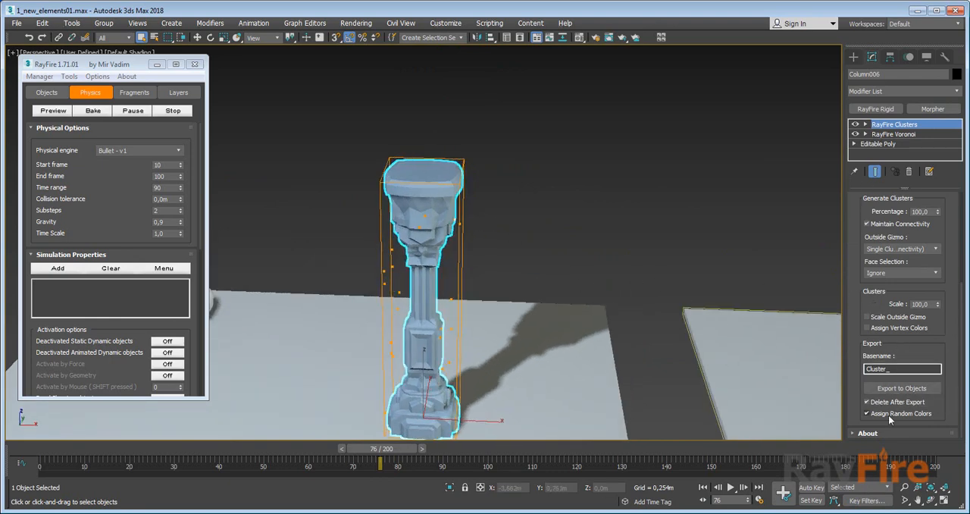
{"action": "left_click", "coordinate": [884, 392]}
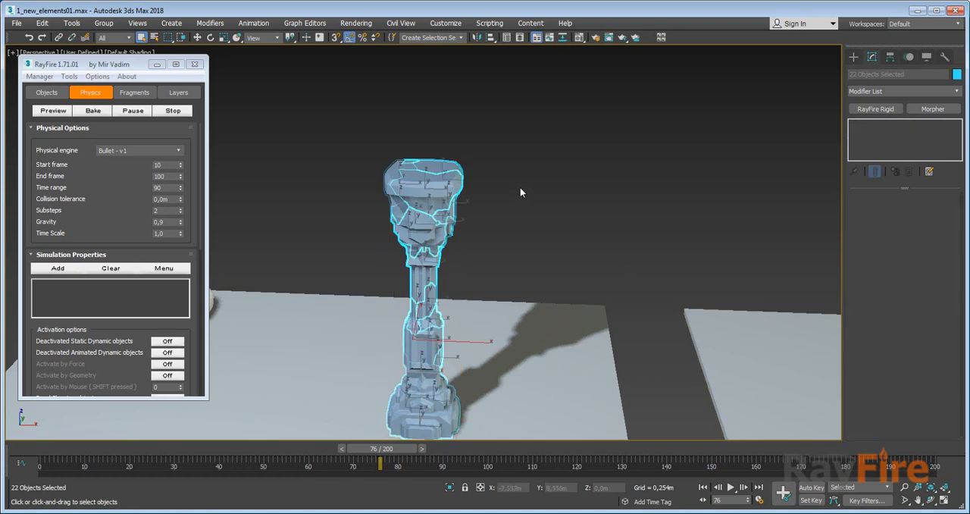
Check individual exported clusters, then select the original Column006 and hide it.
{"action": "left_click", "coordinate": [399, 169]}
{"action": "left_click", "coordinate": [399, 235]}
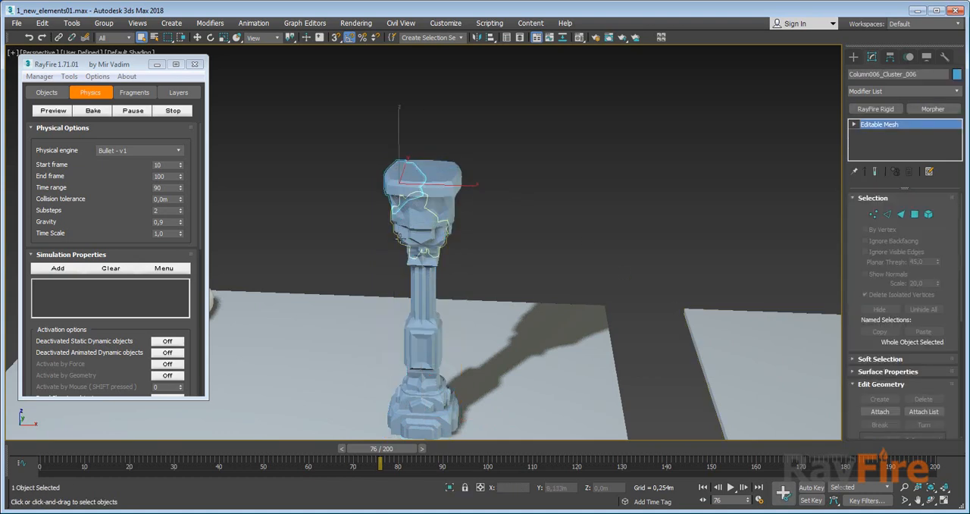
{"action": "left_click", "coordinate": [416, 284]}
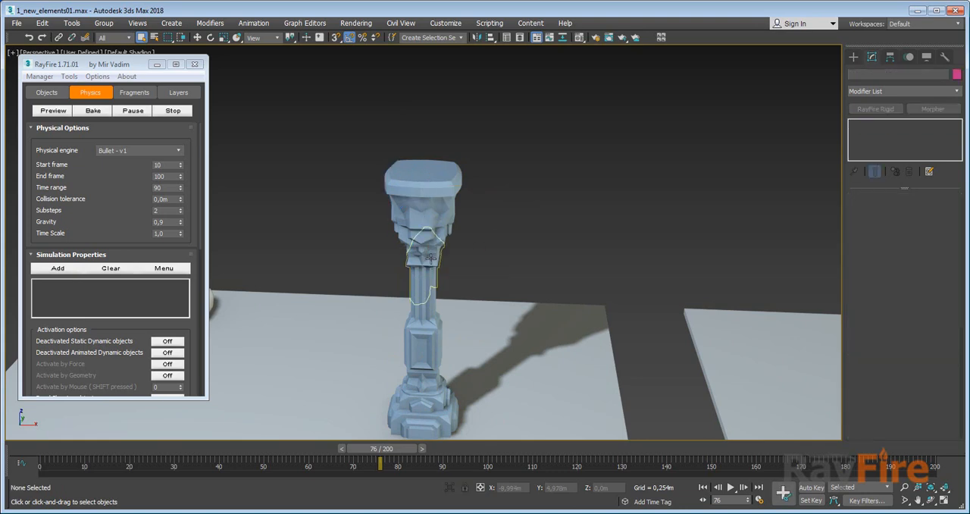
{"action": "left_click", "coordinate": [432, 264]}
{"action": "right_click", "coordinate": [432, 264]}
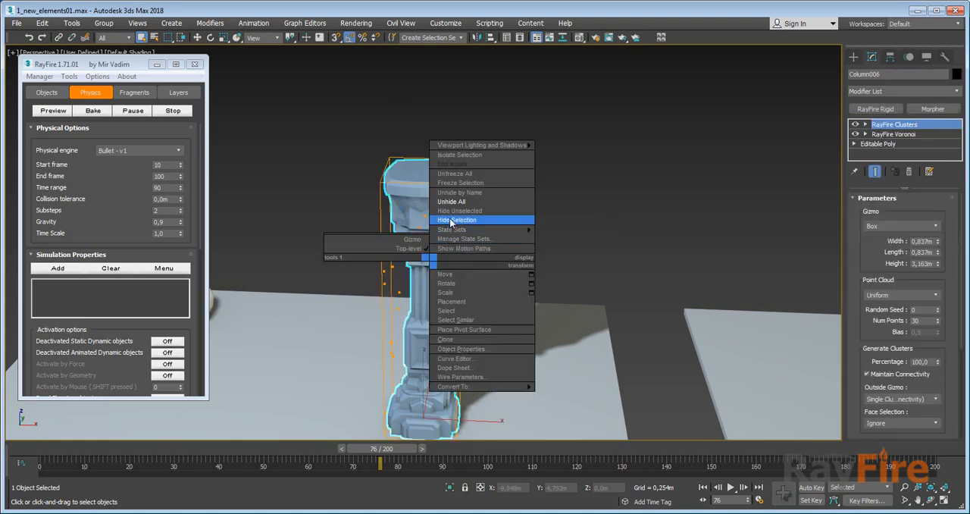
{"action": "left_click", "coordinate": [465, 220]}
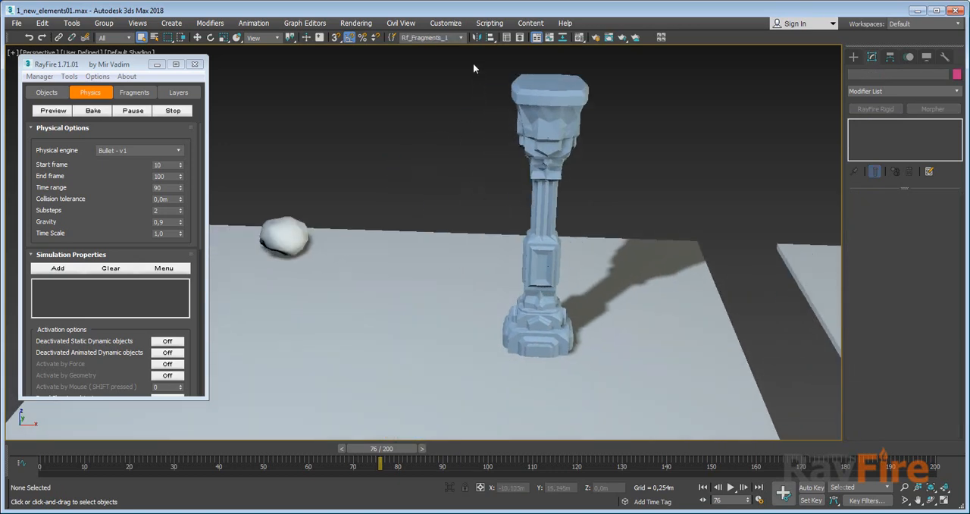
Select the exported column clusters and set the Dynamic / Impact Objects simulation geometry to Concave.
{"action": "left_click_drag", "start_coordinate": [473, 69], "coordinate": [623, 381]}
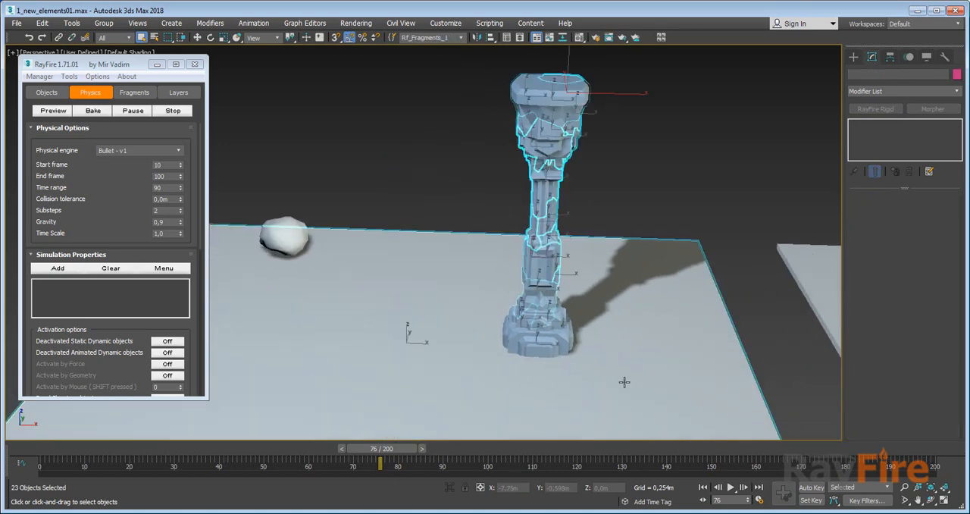
{"action": "middle_click_drag", "start_coordinate": [446, 191], "coordinate": [448, 241]}
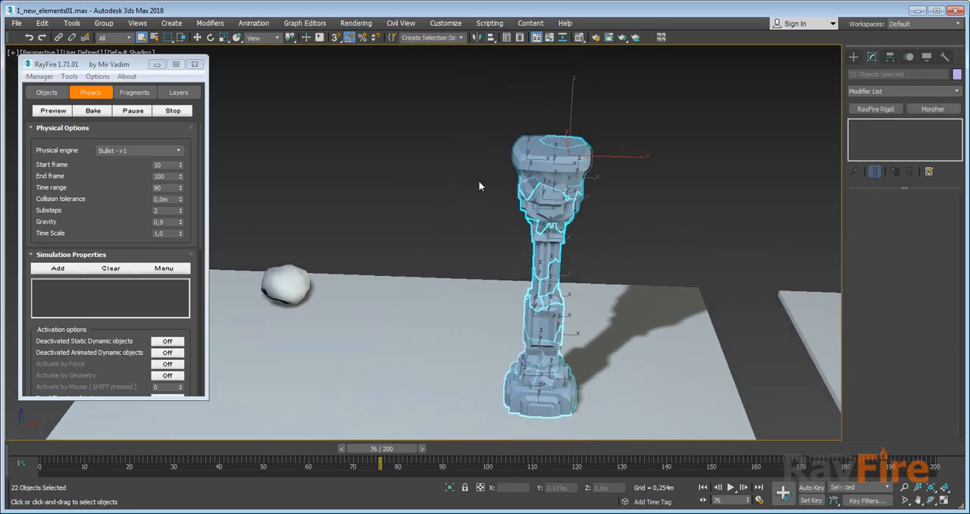
{"action": "scroll", "coordinate": [103, 201], "scroll_direction": "down", "scroll_amount": 5}
{"action": "left_click", "coordinate": [46, 92]}
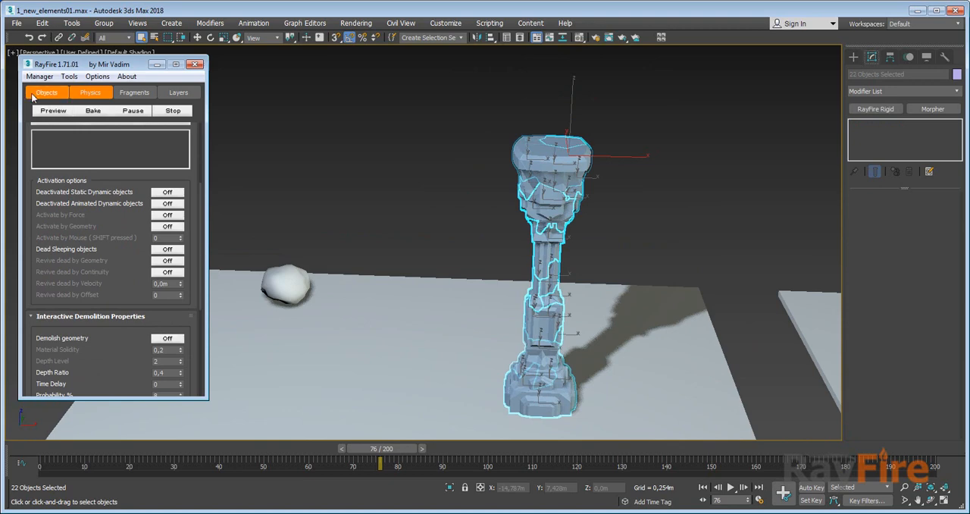
{"action": "scroll", "coordinate": [76, 201], "scroll_direction": "up", "scroll_amount": 2}
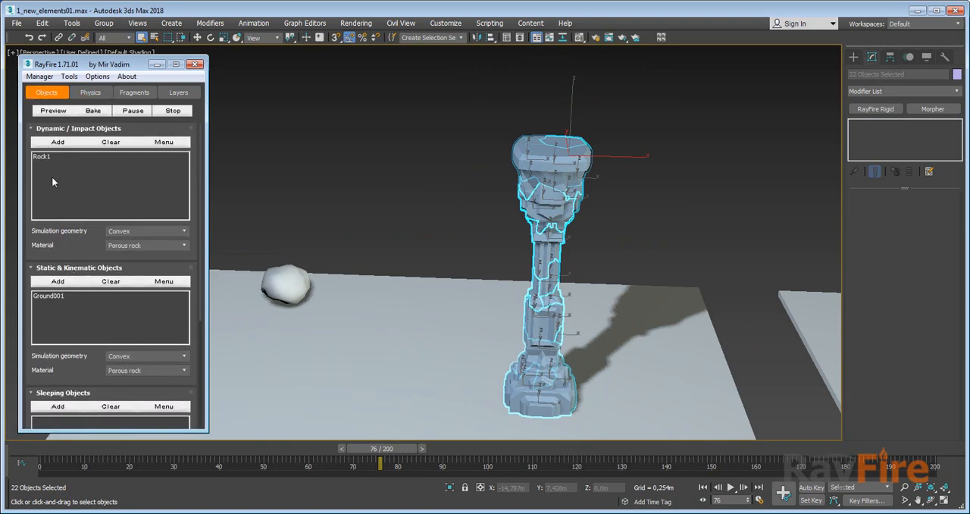
{"action": "left_click", "coordinate": [126, 231]}
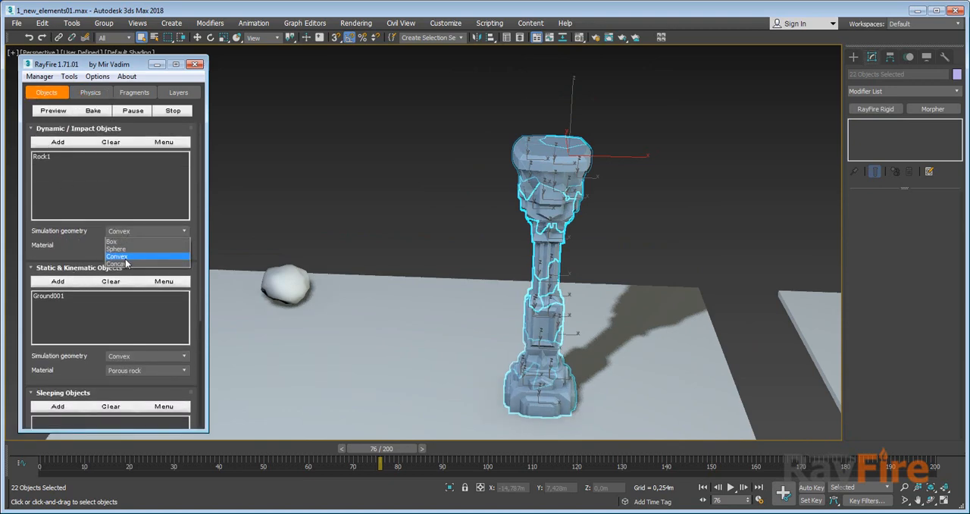
{"action": "left_click", "coordinate": [127, 264]}
{"action": "left_click", "coordinate": [285, 218]}
Select all the Column006 cluster objects and add them to the RayFire Sleeping Objects.
{"action": "middle_click_drag", "start_coordinate": [466, 230], "coordinate": [364, 259]}
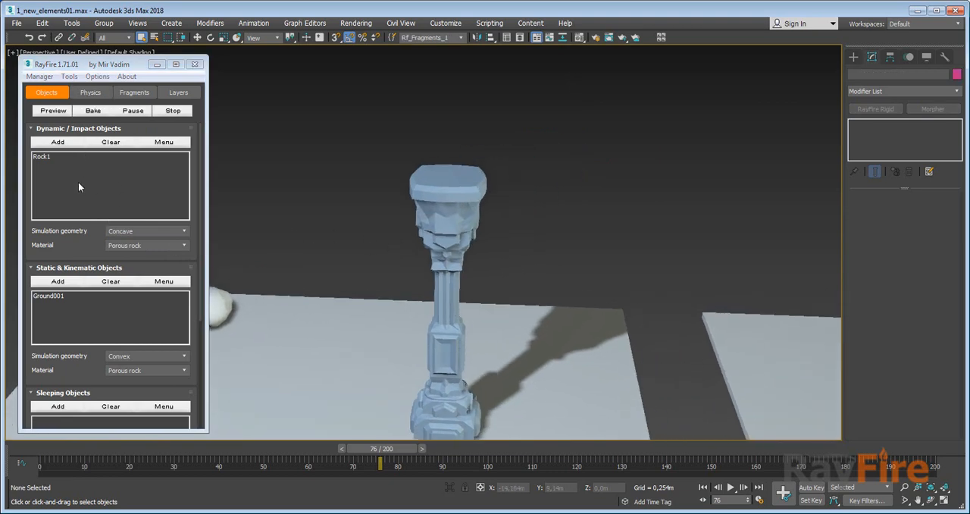
{"action": "left_click_drag", "start_coordinate": [368, 180], "coordinate": [513, 336]}
{"action": "left_click", "coordinate": [513, 336], "text": "alt"}
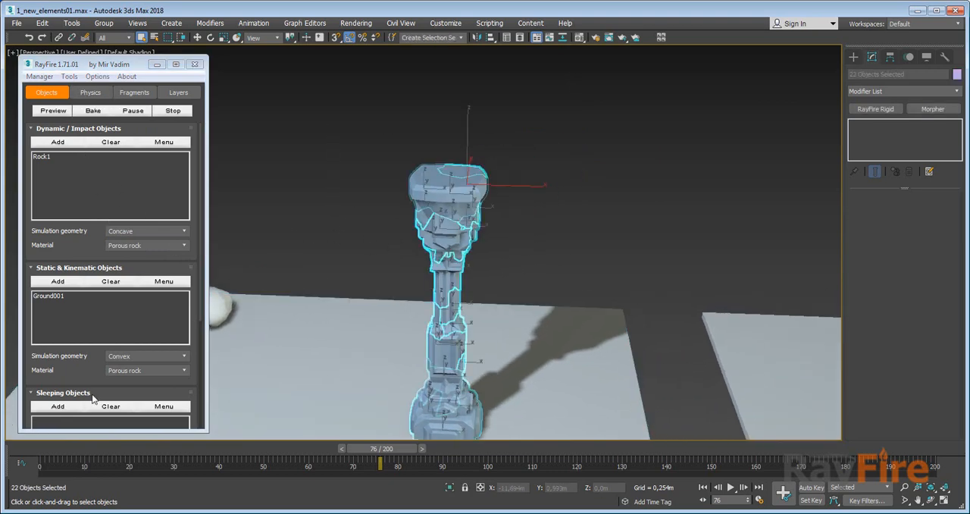
{"action": "left_click_drag", "start_coordinate": [66, 372], "coordinate": [66, 258]}
{"action": "left_click", "coordinate": [58, 295]}
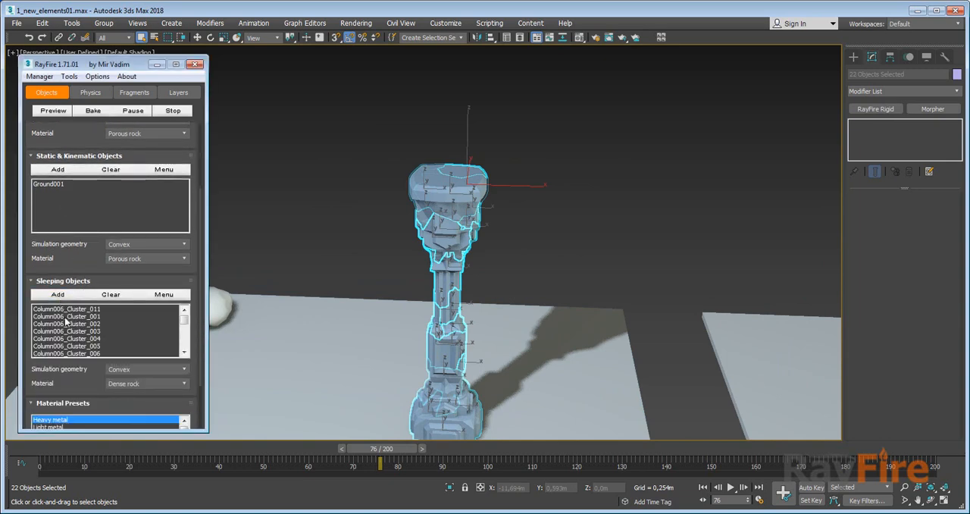
Set the Sleeping Objects simulation geometry to Concave and the Dynamic / Impact Objects geometry back to Convex.
{"action": "left_click", "coordinate": [125, 373]}
{"action": "left_click", "coordinate": [124, 402]}
{"action": "scroll", "coordinate": [102, 296], "scroll_direction": "up", "scroll_amount": 3}
{"action": "left_click", "coordinate": [119, 232]}
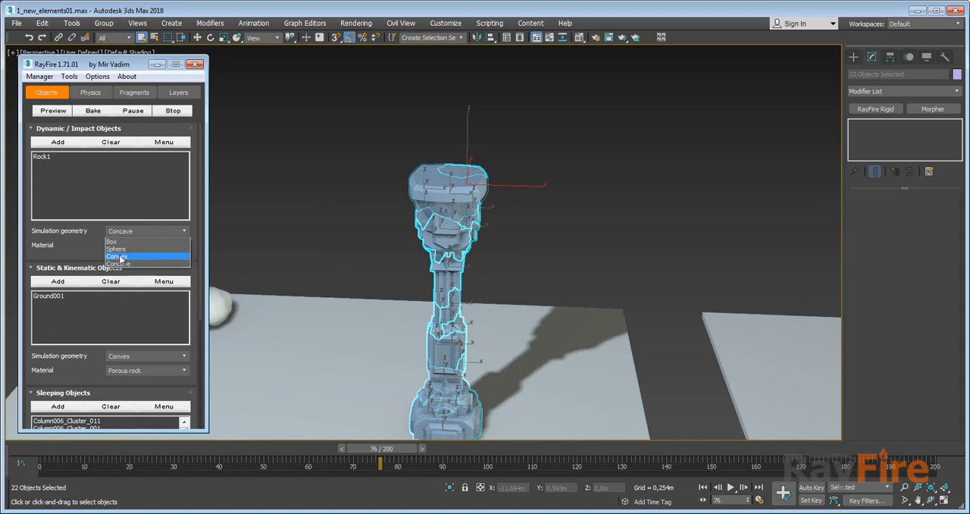
{"action": "left_click", "coordinate": [119, 257]}
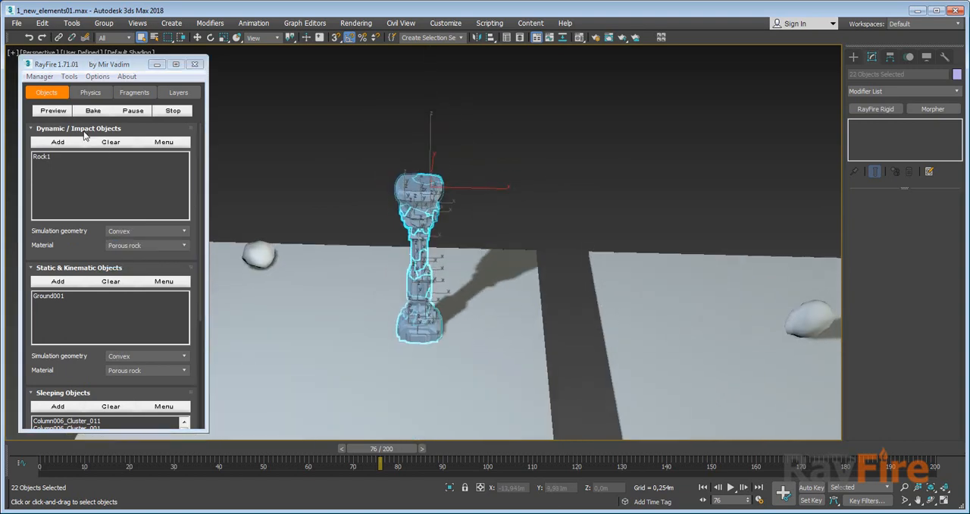
Bake the simulation of the rock hitting the column clusters, watch the breakup closely, and cancel the bake.
{"action": "left_click", "coordinate": [93, 110]}
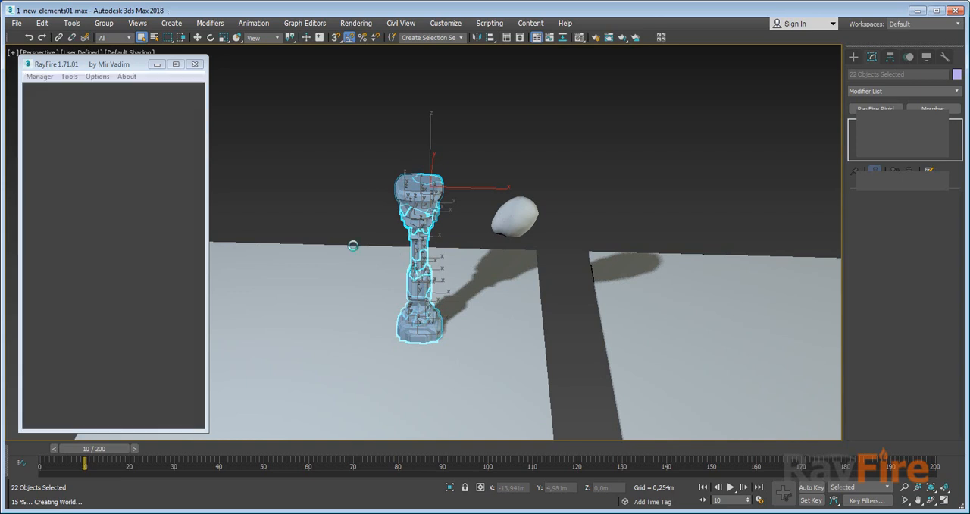
{"action": "left_click", "coordinate": [648, 160]}
{"action": "scroll", "coordinate": [499, 196], "scroll_direction": "up", "scroll_amount": 3}
{"action": "scroll", "coordinate": [509, 226], "scroll_direction": "up", "scroll_amount": 2}
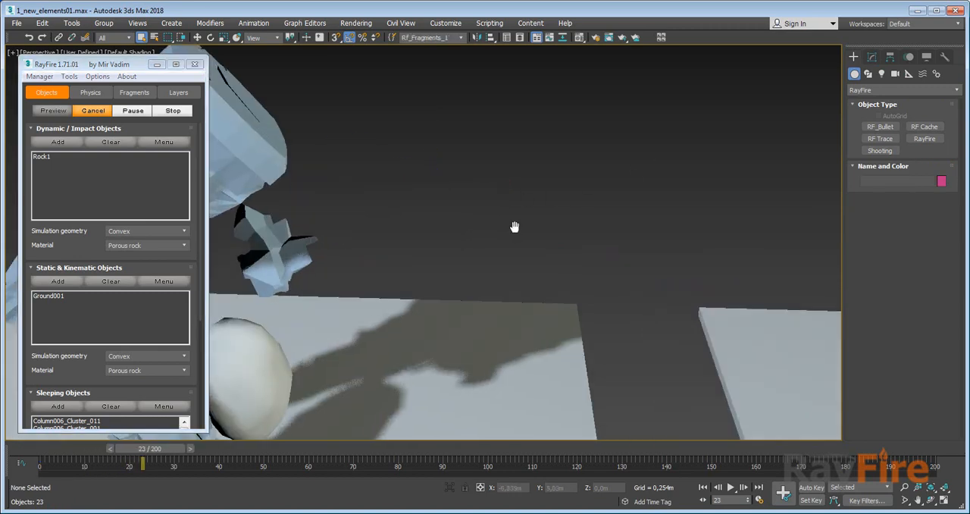
{"action": "middle_click_drag", "start_coordinate": [514, 226], "coordinate": [474, 228]}
{"action": "scroll", "coordinate": [385, 239], "scroll_direction": "down", "scroll_amount": 2}
{"action": "scroll", "coordinate": [385, 239], "scroll_direction": "down", "scroll_amount": 2}
{"action": "middle_click_drag", "start_coordinate": [386, 239], "coordinate": [496, 195]}
{"action": "scroll", "coordinate": [461, 221], "scroll_direction": "up", "scroll_amount": 2}
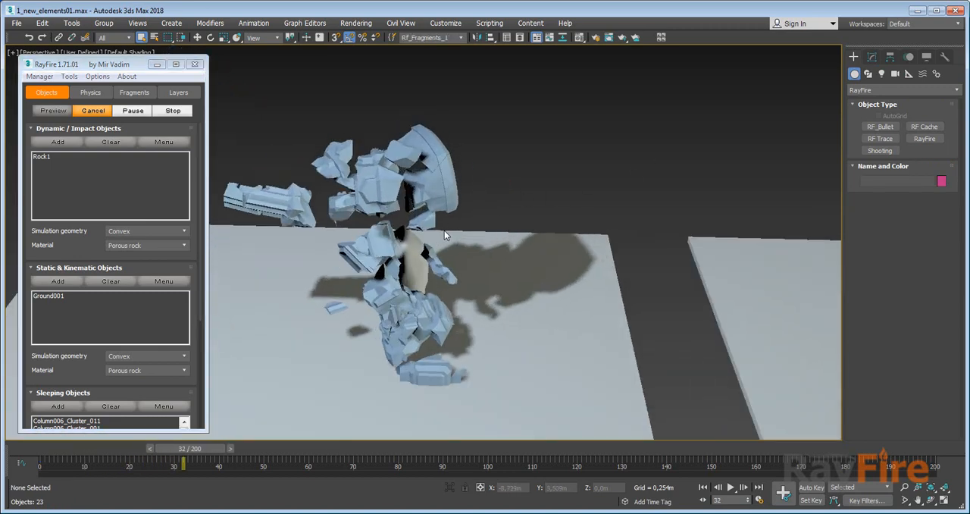
{"action": "middle_click_drag", "start_coordinate": [444, 230], "coordinate": [519, 232]}
{"action": "scroll", "coordinate": [517, 235], "scroll_direction": "down", "scroll_amount": 1}
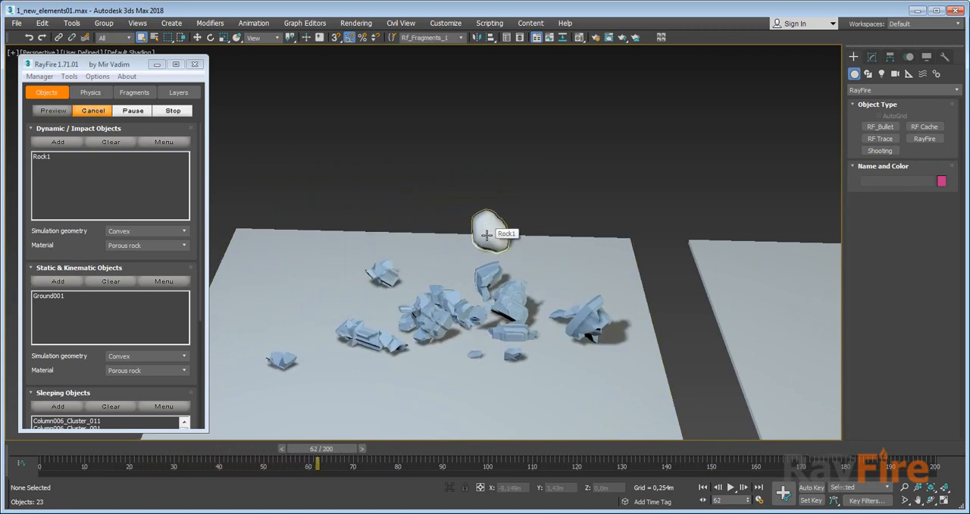
{"action": "left_click", "coordinate": [93, 112]}
Delete all the exported Column006 cluster objects and unhide the original column.
{"action": "left_click", "coordinate": [523, 189]}
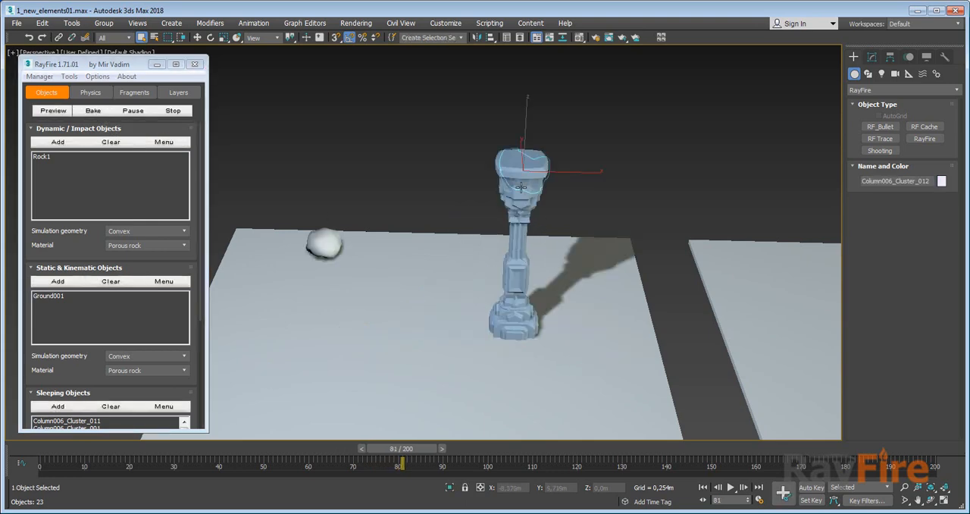
{"action": "left_click_drag", "start_coordinate": [561, 354], "coordinate": [563, 353]}
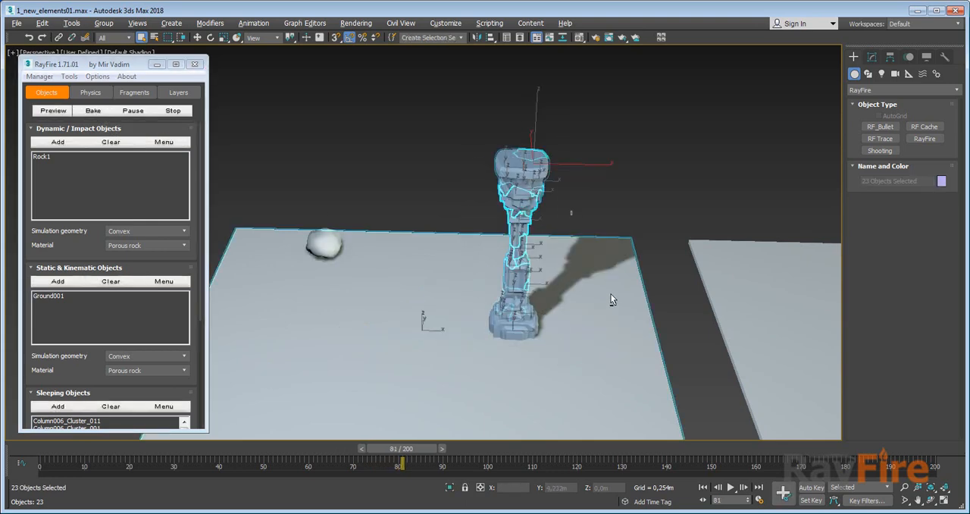
{"action": "key", "text": "Delete"}
{"action": "right_click", "coordinate": [557, 274]}
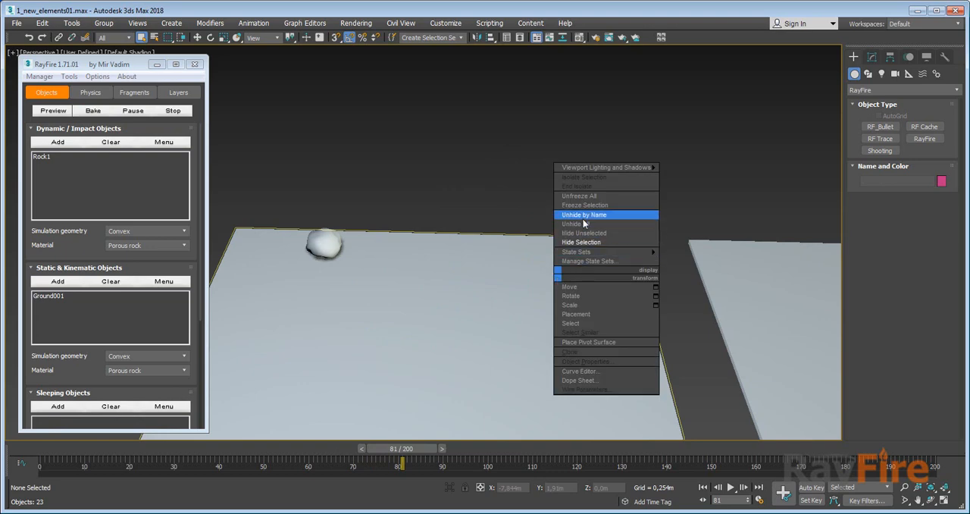
{"action": "left_click", "coordinate": [586, 223]}
Set Num Points to 50 in Column006's RayFire Clusters modifier and export the clusters to separate objects.
{"action": "left_click", "coordinate": [507, 190]}
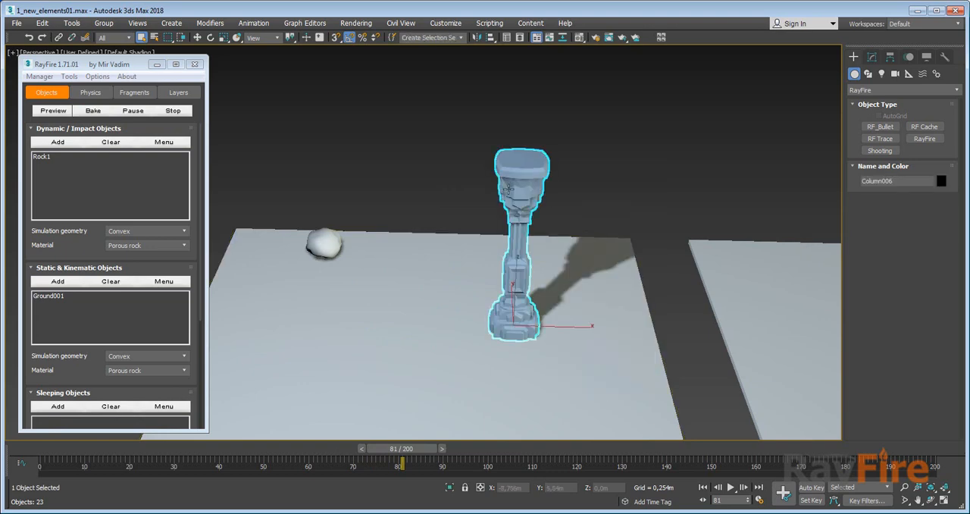
{"action": "left_click", "coordinate": [873, 59]}
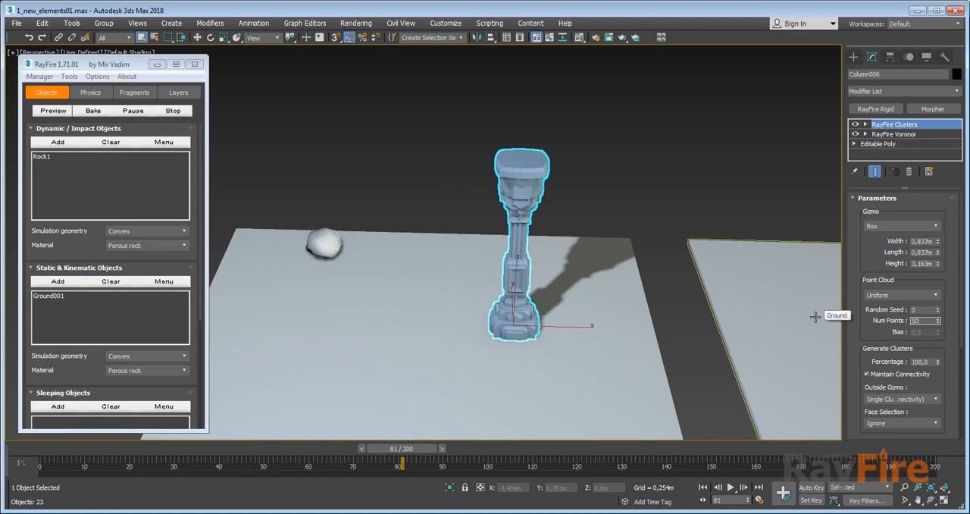
{"action": "key", "text": "Return"}
{"action": "scroll", "coordinate": [858, 348], "scroll_direction": "down", "scroll_amount": 4}
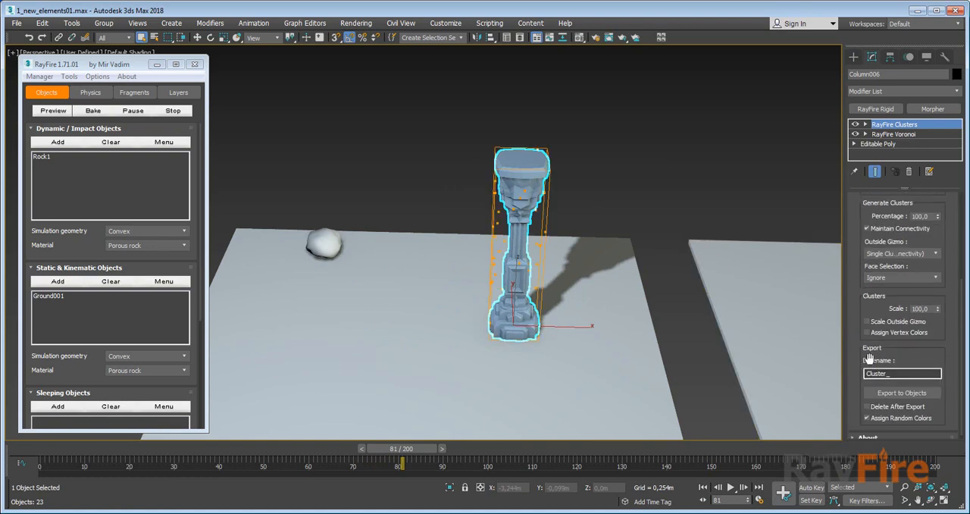
{"action": "left_click", "coordinate": [891, 391]}
{"action": "left_click", "coordinate": [560, 157]}
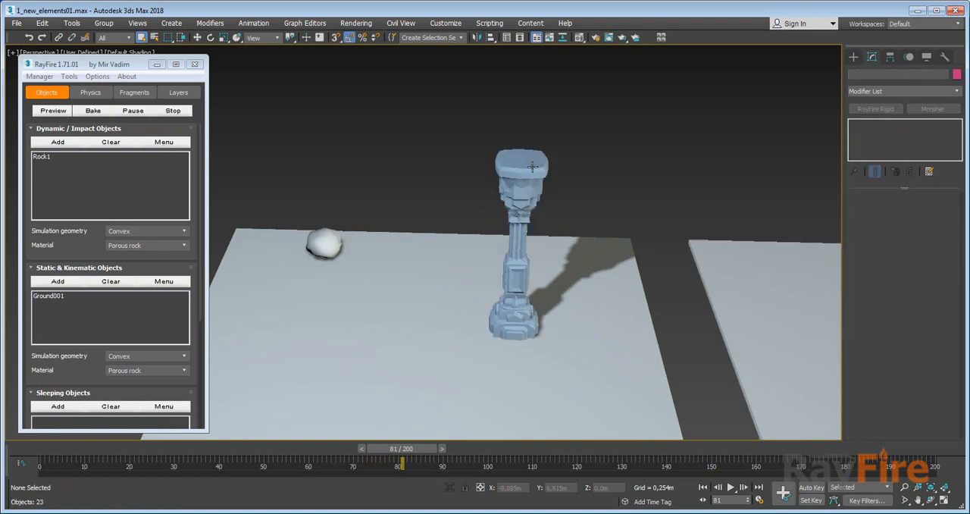
Select the original Column006 and hide it so only its exported clusters remain in view.
{"action": "left_click", "coordinate": [533, 177]}
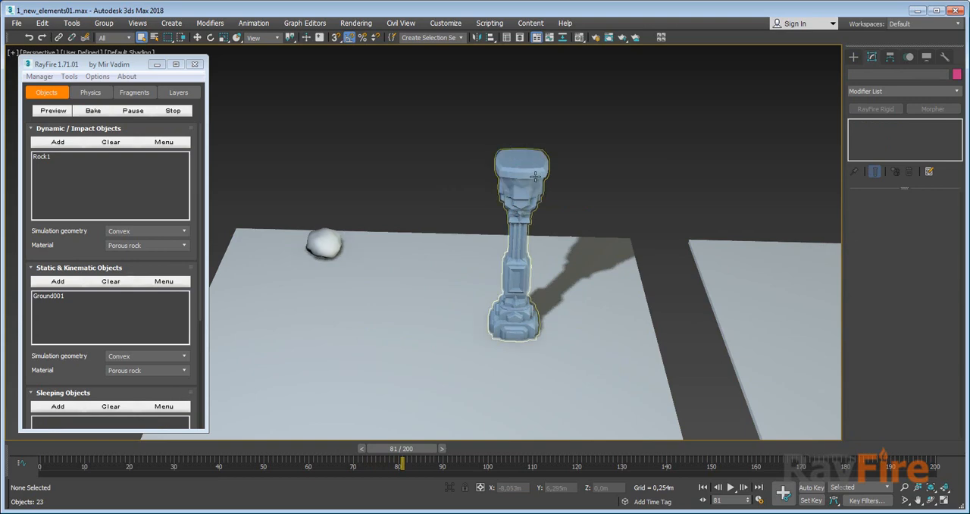
{"action": "right_click", "coordinate": [551, 161]}
{"action": "left_click", "coordinate": [550, 146]}
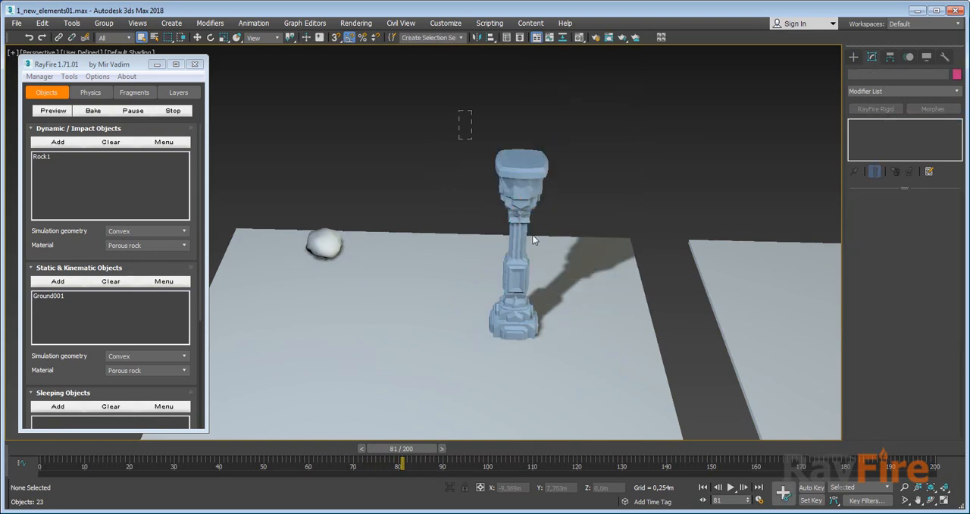
Select all the newly exported column clusters and add them to the RayFire Sleeping Objects.
{"action": "left_click_drag", "start_coordinate": [533, 237], "coordinate": [618, 385]}
{"action": "left_click", "coordinate": [617, 281], "text": "alt"}
{"action": "scroll", "coordinate": [70, 360], "scroll_direction": "down", "scroll_amount": 5}
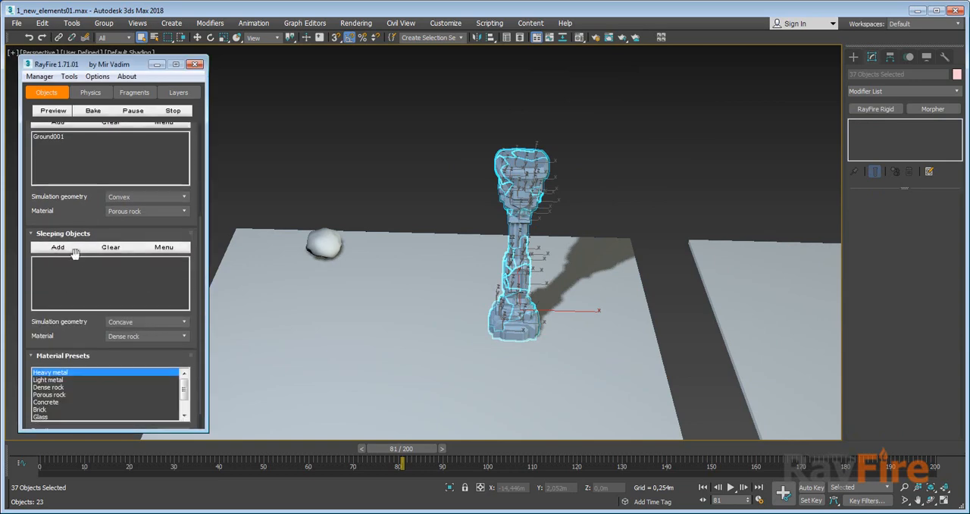
{"action": "left_click", "coordinate": [78, 249]}
Review the RayFire physical options, bake the simulation with the new clusters, and cancel it after watching the collapse.
{"action": "left_click", "coordinate": [83, 97]}
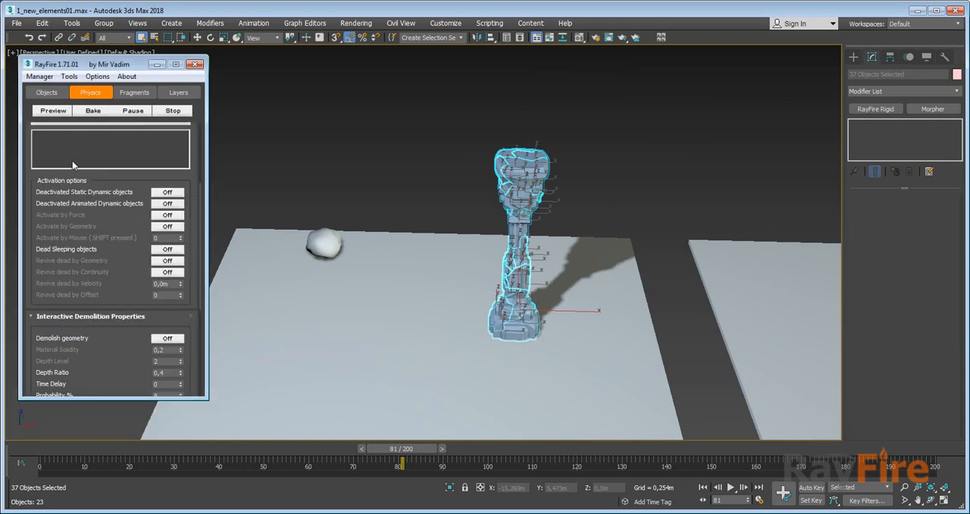
{"action": "scroll", "coordinate": [85, 303], "scroll_direction": "up", "scroll_amount": 3}
{"action": "scroll", "coordinate": [89, 270], "scroll_direction": "up", "scroll_amount": 2}
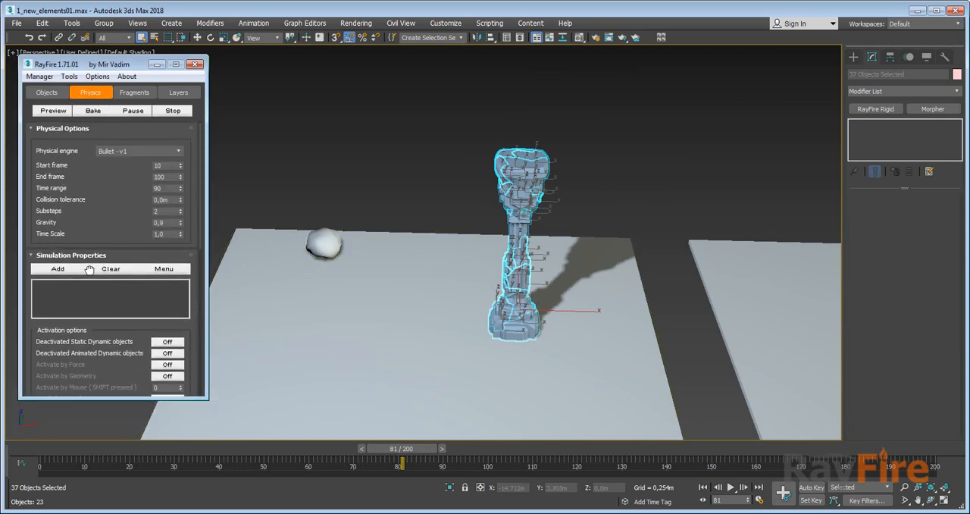
{"action": "left_click", "coordinate": [94, 112]}
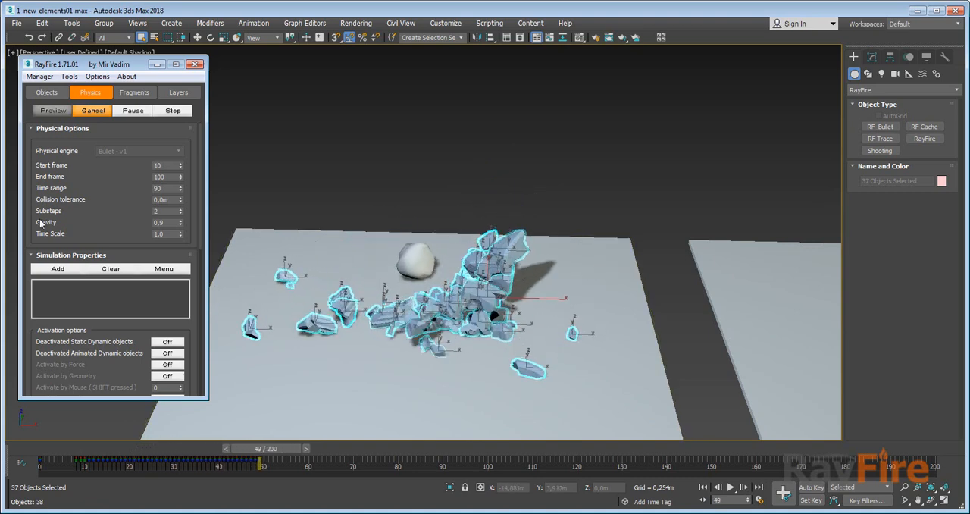
{"action": "left_click", "coordinate": [95, 111]}
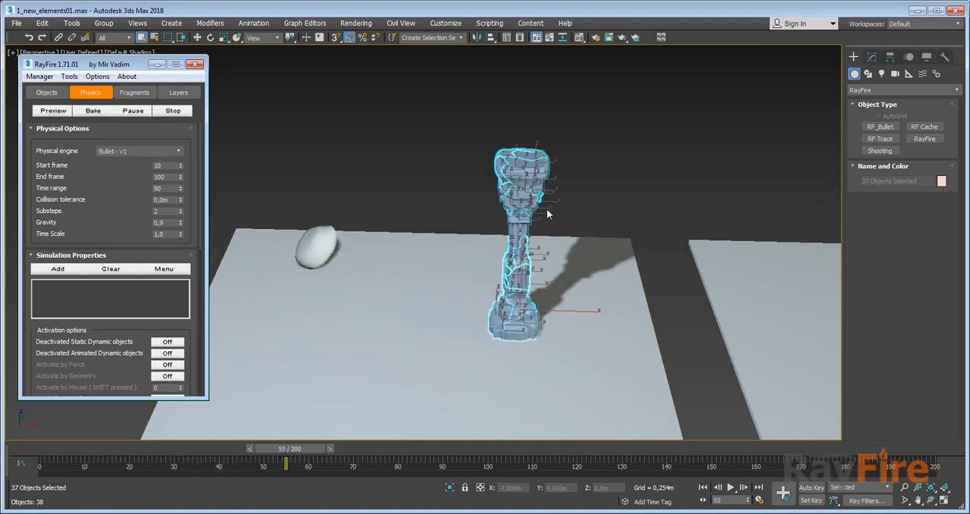
Examine the RF_Bullet setup beside Column003 and the column's modifier stack down to its Editable Poly base.
{"action": "middle_click_drag", "start_coordinate": [650, 207], "coordinate": [385, 184]}
{"action": "middle_click_drag", "start_coordinate": [682, 193], "coordinate": [420, 219]}
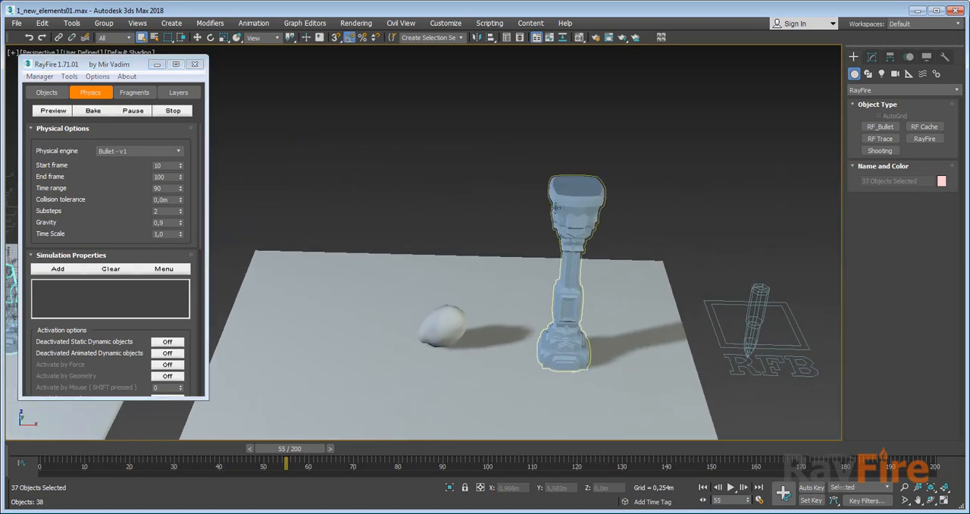
{"action": "middle_click_drag", "start_coordinate": [556, 208], "coordinate": [486, 190]}
{"action": "left_click", "coordinate": [508, 185]}
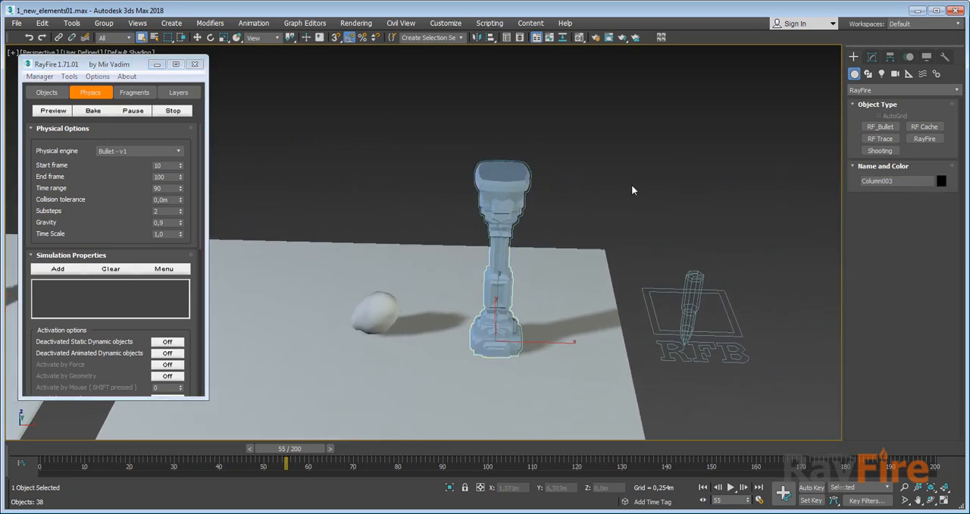
{"action": "left_click", "coordinate": [873, 58]}
{"action": "left_click", "coordinate": [690, 304]}
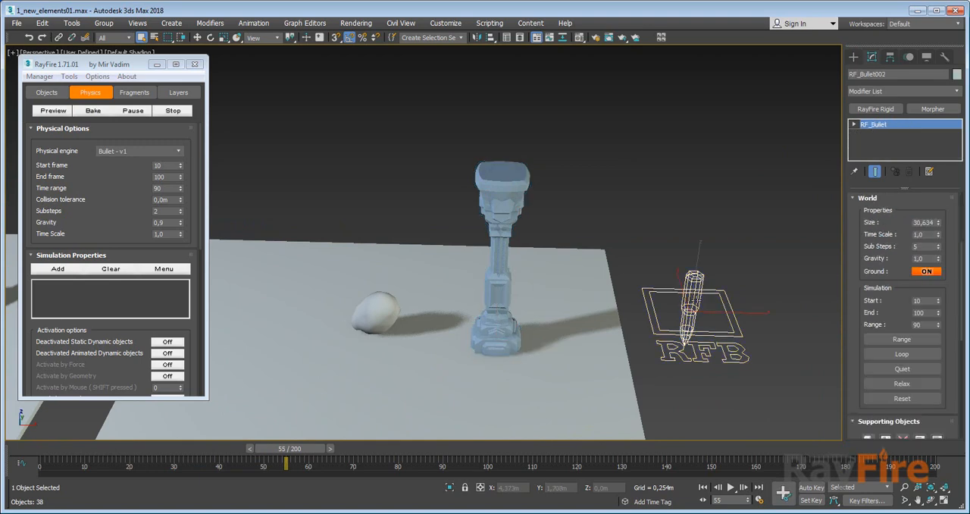
{"action": "left_click", "coordinate": [476, 175]}
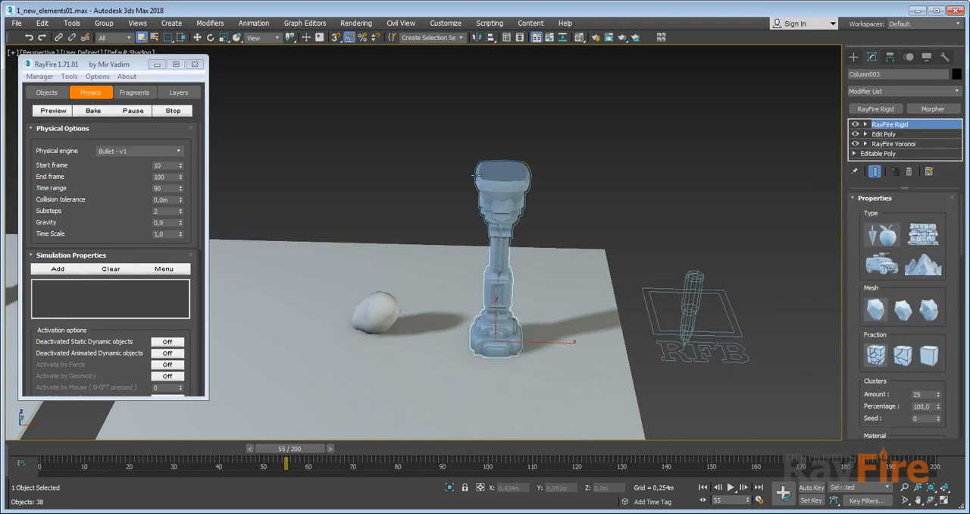
{"action": "left_click_drag", "start_coordinate": [855, 279], "coordinate": [859, 140]}
{"action": "left_click", "coordinate": [860, 153]}
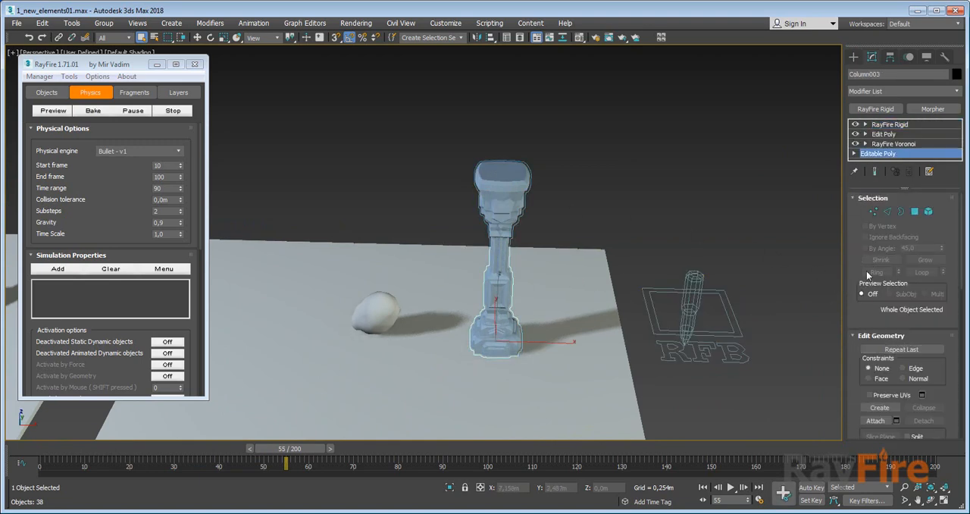
Set the Fraction type in Column003's RayFire Rigid modifier to Clusters and check the cluster amount.
{"action": "left_click", "coordinate": [892, 125]}
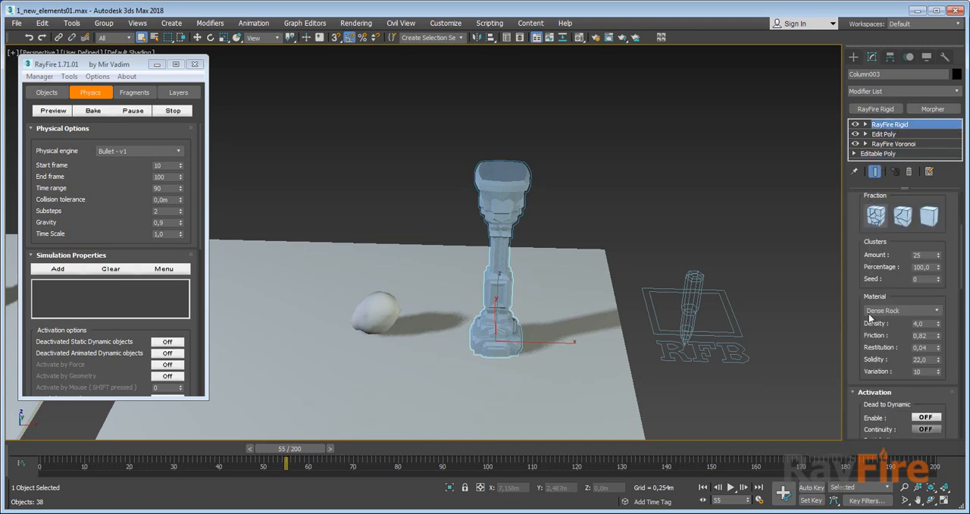
{"action": "scroll", "coordinate": [871, 326], "scroll_direction": "up", "scroll_amount": 3}
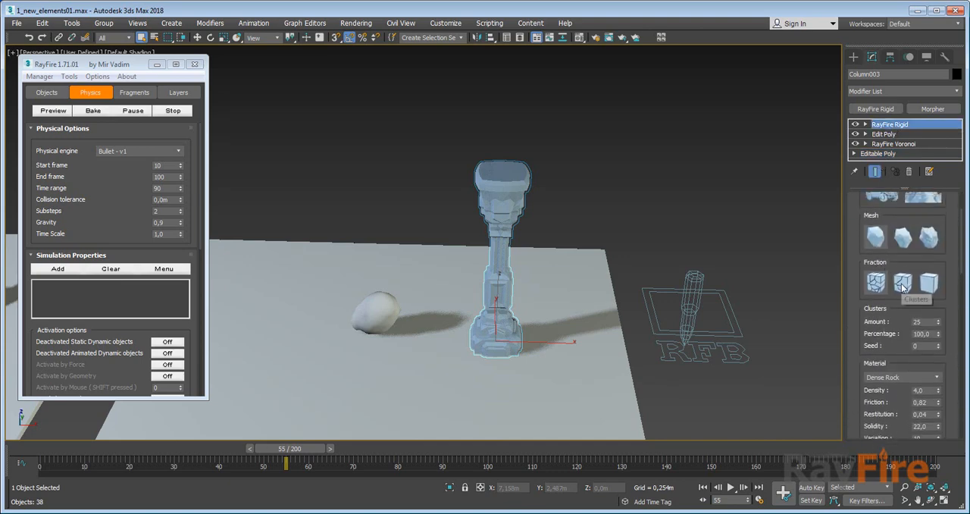
{"action": "left_click", "coordinate": [903, 285]}
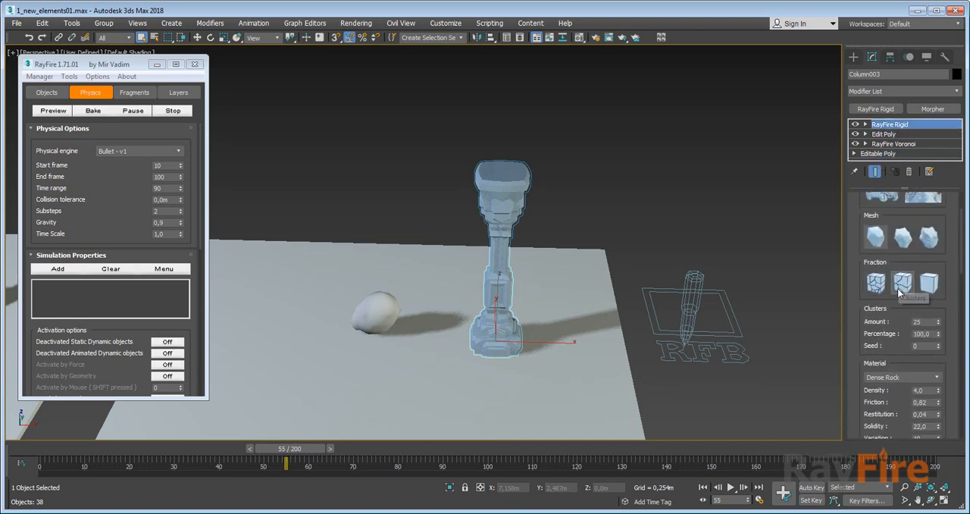
{"action": "scroll", "coordinate": [870, 331], "scroll_direction": "down", "scroll_amount": 1}
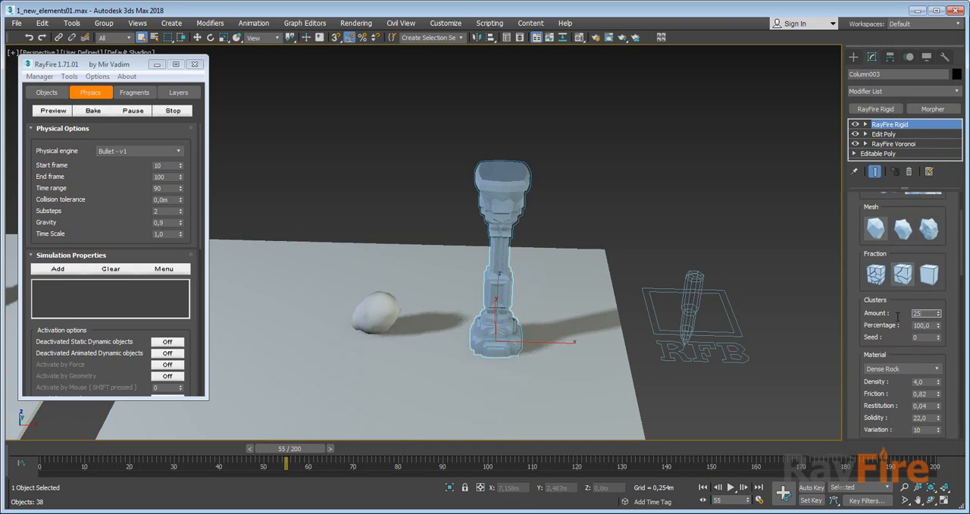
{"action": "middle_click_drag", "start_coordinate": [673, 317], "coordinate": [669, 263]}
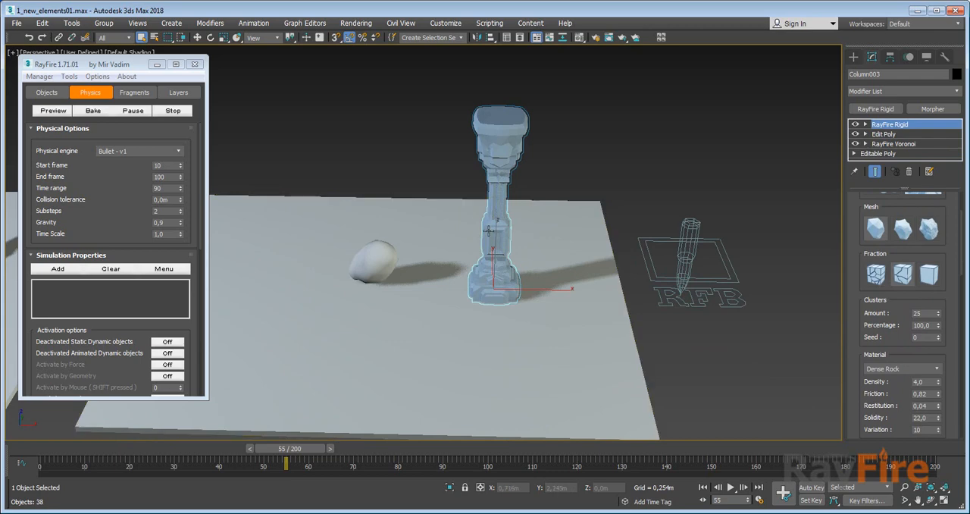
{"action": "middle_click_drag", "start_coordinate": [482, 214], "coordinate": [484, 214], "text": "alt"}
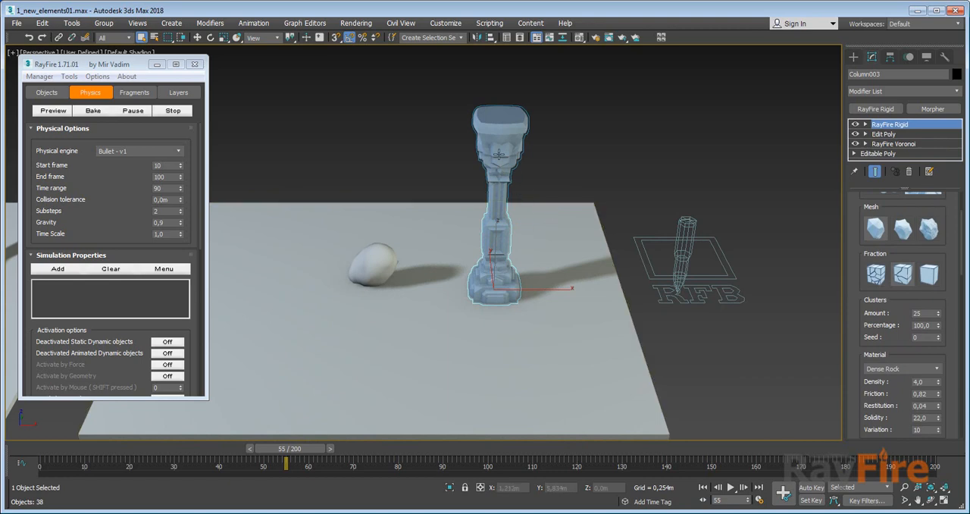
Run the RF_Bullet002 simulation over its frame range to smash Column003.
{"action": "left_click", "coordinate": [665, 254]}
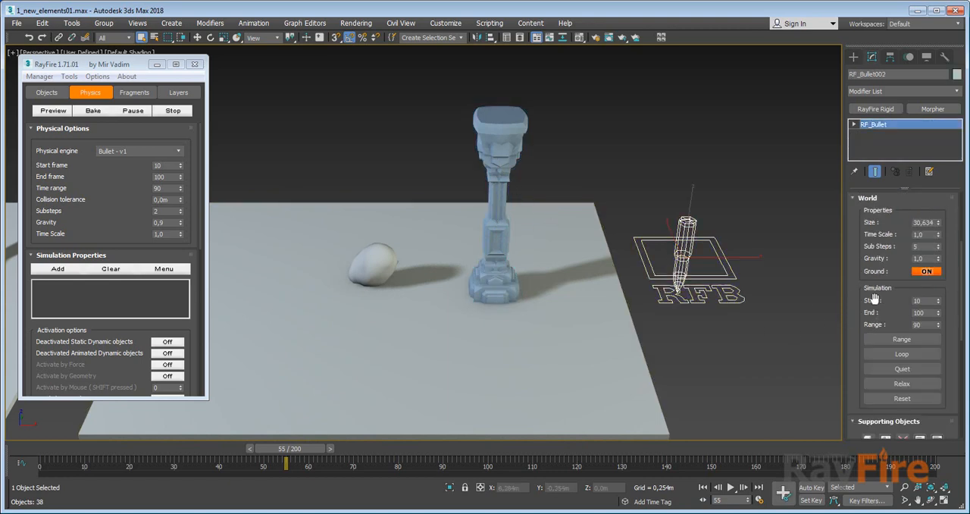
{"action": "scroll", "coordinate": [891, 296], "scroll_direction": "down", "scroll_amount": 2}
{"action": "left_click", "coordinate": [891, 297]}
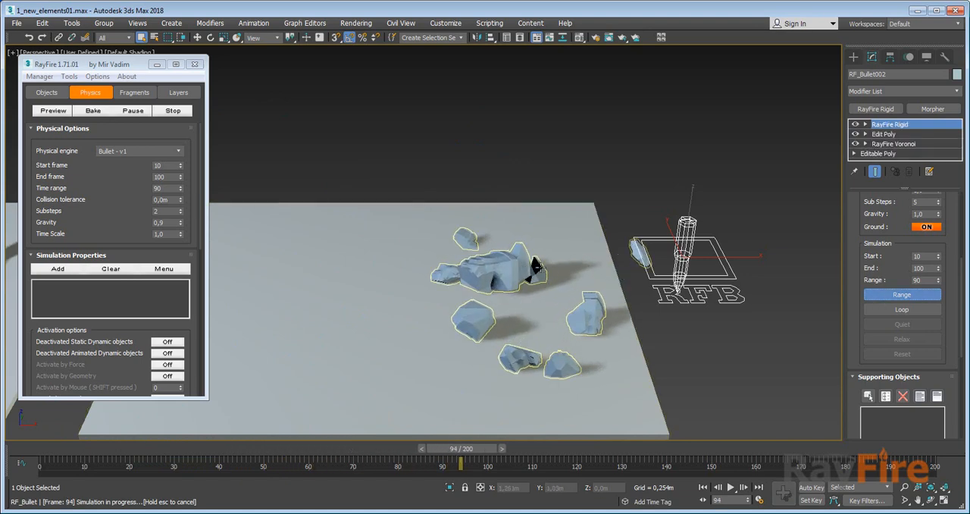
Set Num Points to 500 in Column003's RayFire Voronoi modifier to refragment the column.
{"action": "left_click_drag", "start_coordinate": [887, 312], "coordinate": [888, 308]}
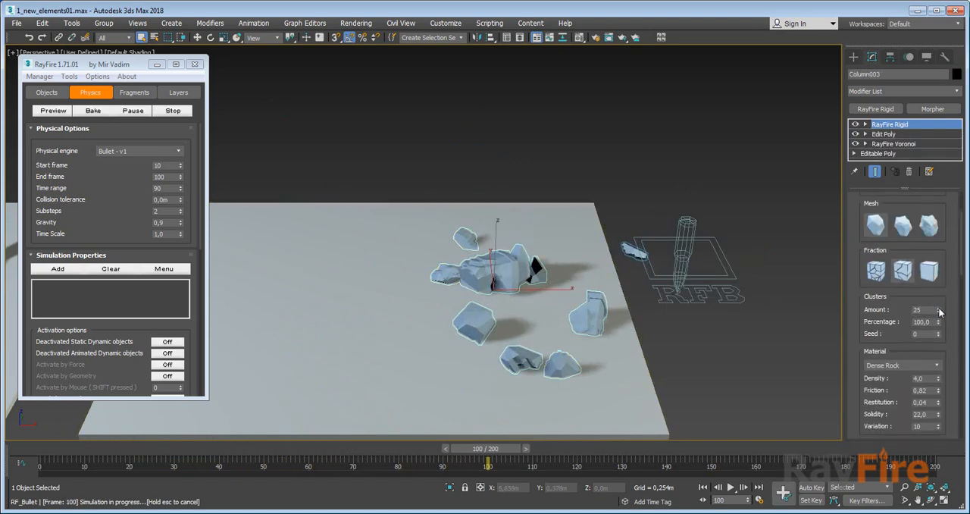
{"action": "left_click", "coordinate": [894, 144]}
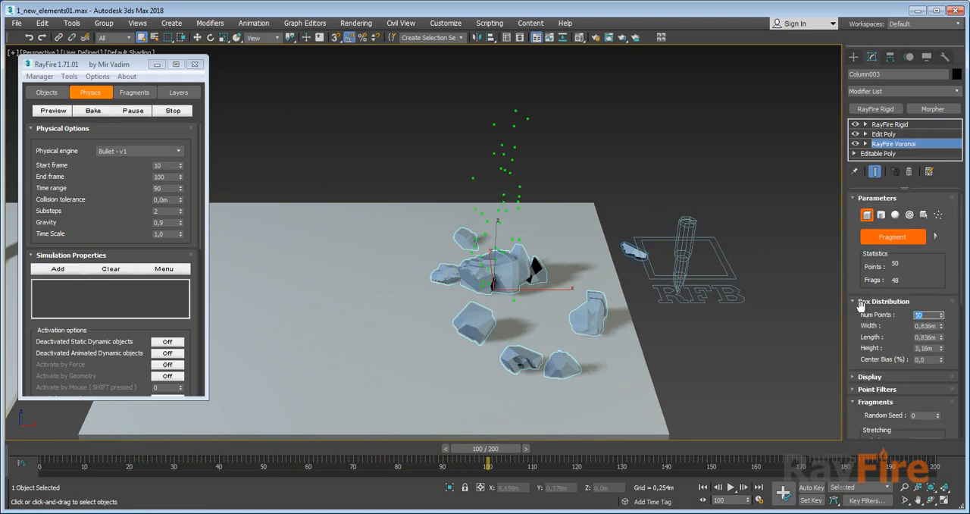
{"action": "type", "text": "500"}
{"action": "key", "text": "Return"}
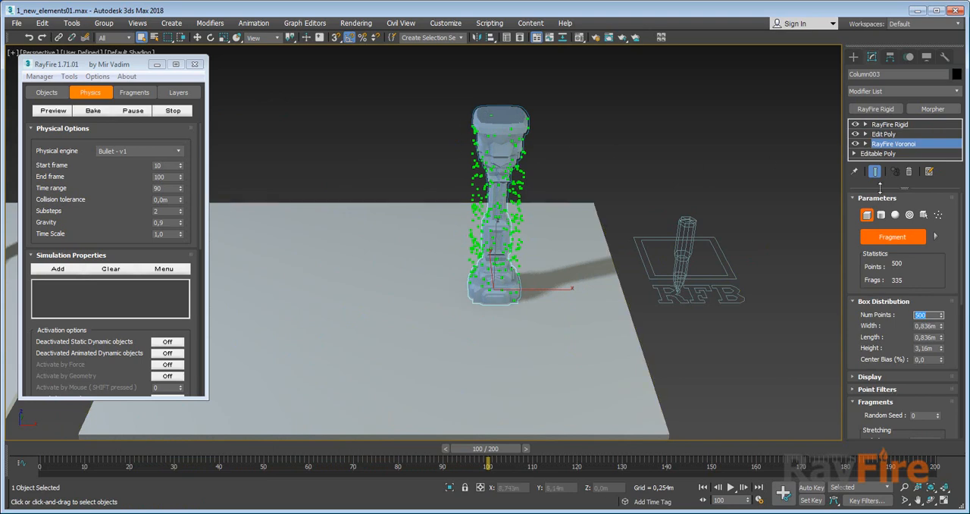
Set the cluster Amount to 50 in Column003's RayFire Rigid modifier and simulate the RF_Bullet002 frame range.
{"action": "left_click", "coordinate": [879, 125]}
{"action": "scroll", "coordinate": [880, 325], "scroll_direction": "down", "scroll_amount": 2}
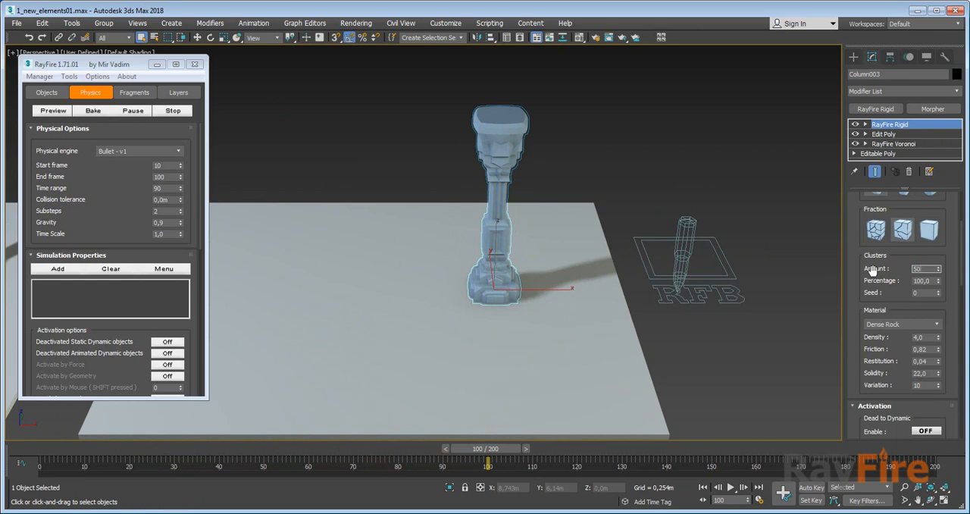
{"action": "scroll", "coordinate": [877, 279], "scroll_direction": "up", "scroll_amount": 2}
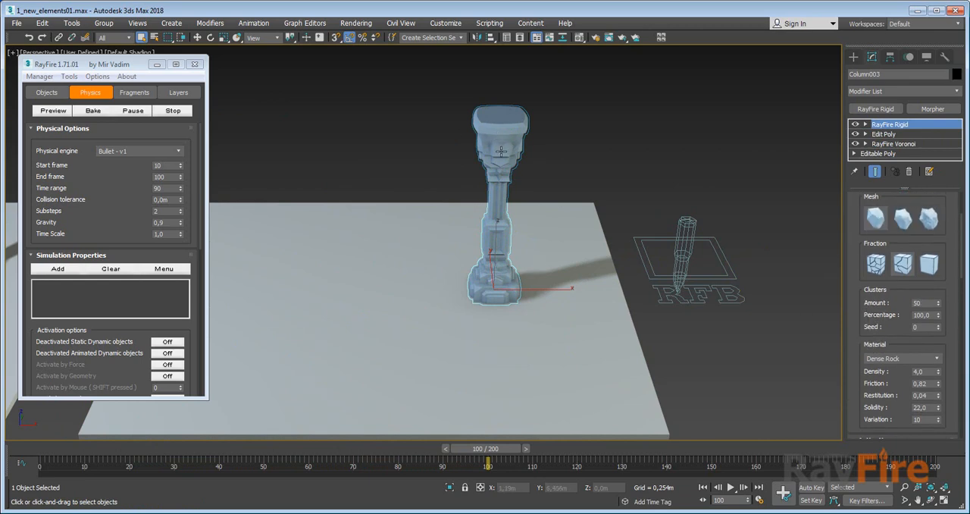
{"action": "left_click", "coordinate": [680, 237]}
{"action": "scroll", "coordinate": [883, 261], "scroll_direction": "down", "scroll_amount": 2}
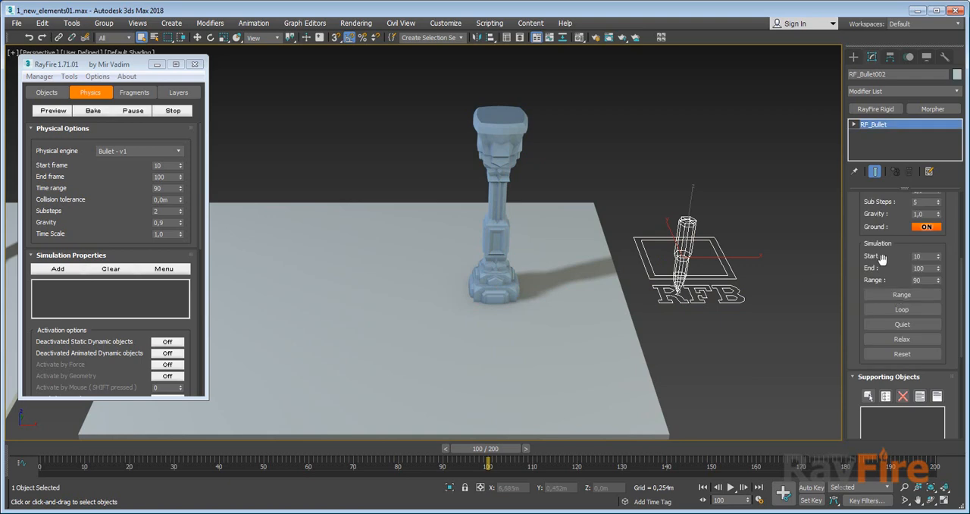
{"action": "left_click", "coordinate": [894, 296]}
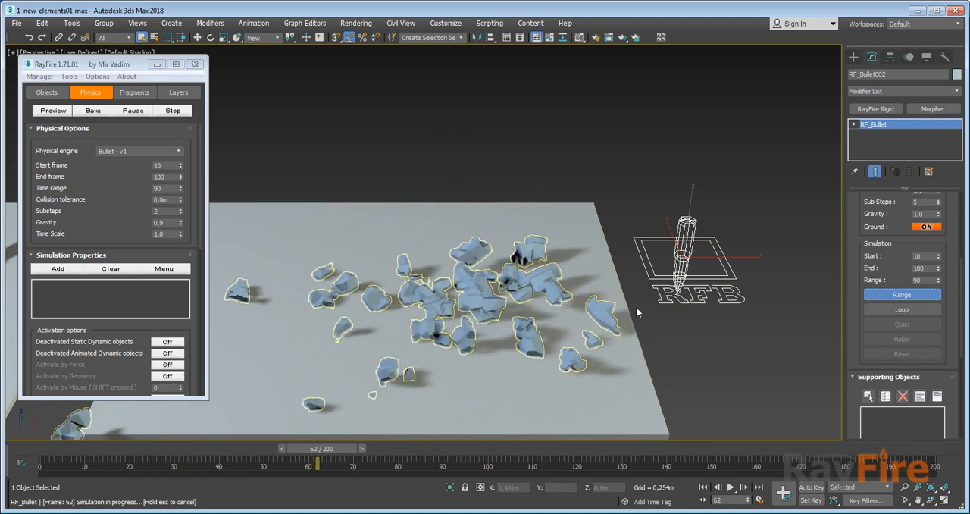
Set Column003's cluster Amount to 100 and run the RF_Bullet002 range simulation, viewing the fragments from a higher angle.
{"action": "scroll", "coordinate": [875, 281], "scroll_direction": "up", "scroll_amount": 1}
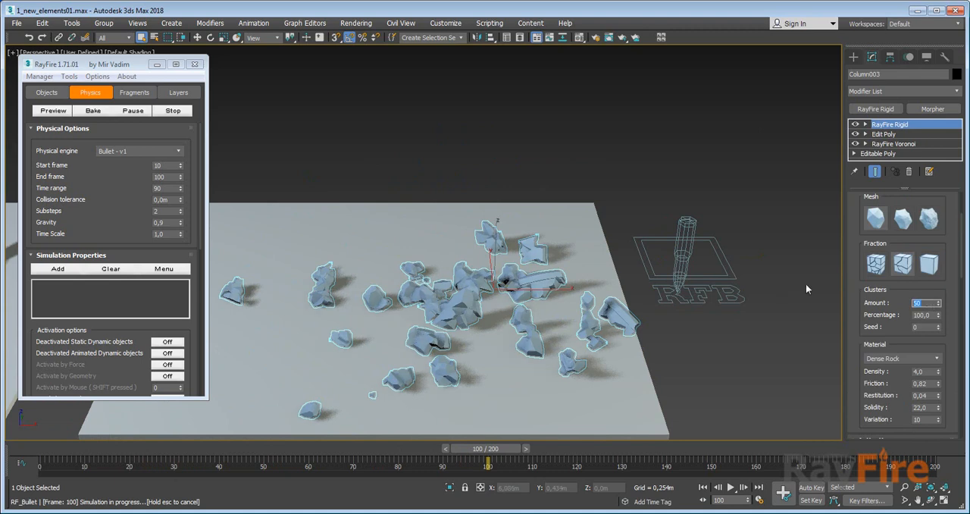
{"action": "type", "text": "100"}
{"action": "key", "text": "Return"}
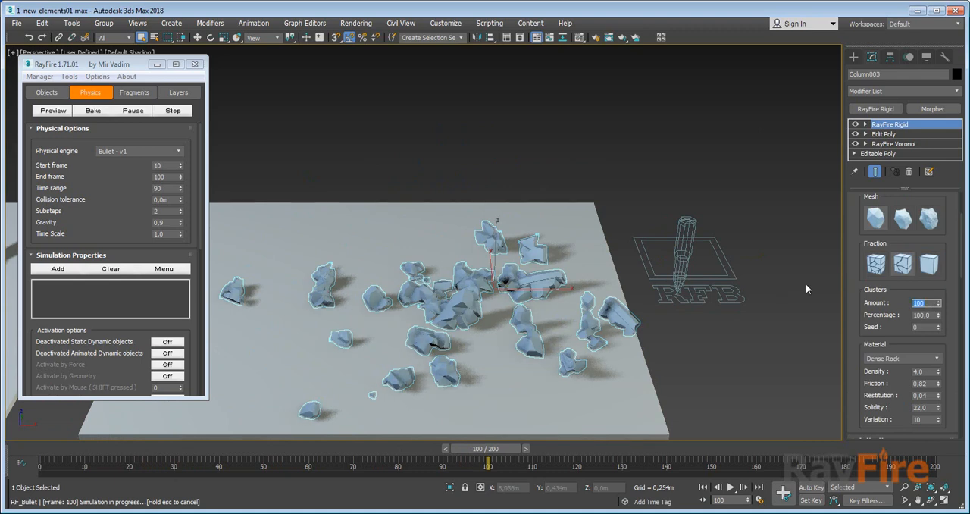
{"action": "left_click", "coordinate": [705, 249]}
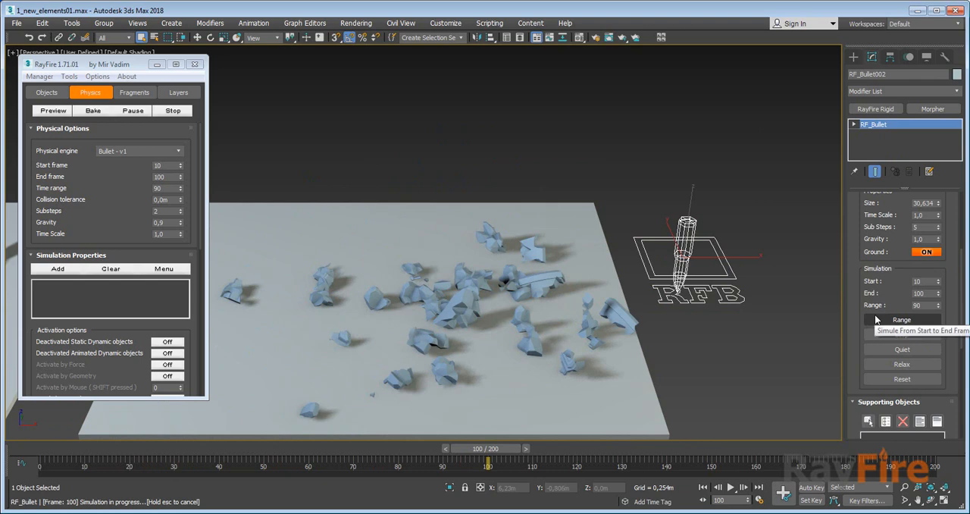
{"action": "left_click", "coordinate": [891, 320]}
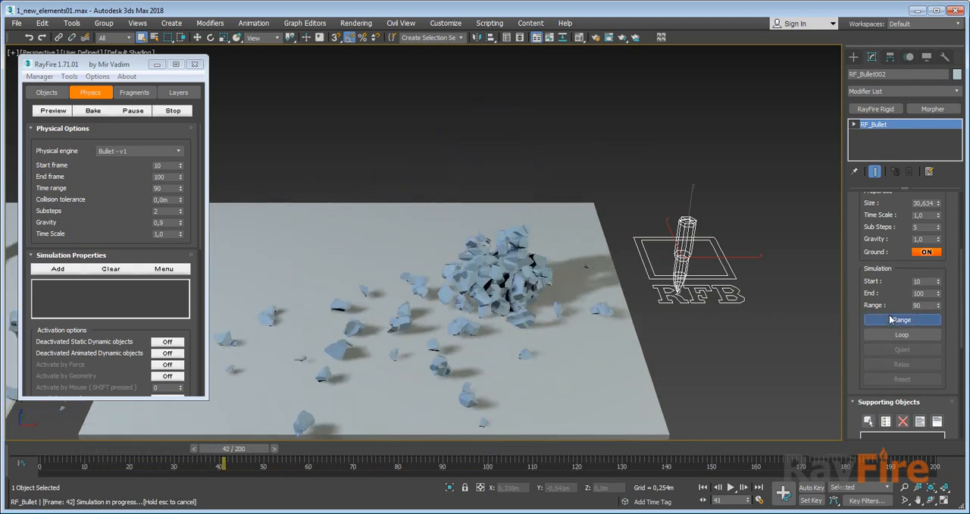
{"action": "middle_click_drag", "start_coordinate": [580, 303], "coordinate": [627, 265], "text": "alt"}
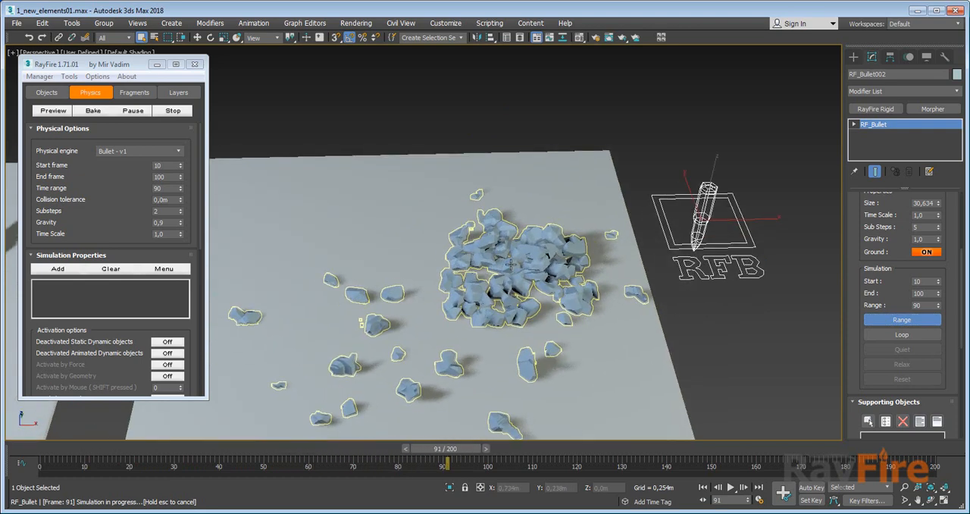
{"action": "middle_click_drag", "start_coordinate": [527, 248], "coordinate": [506, 246], "text": "alt"}
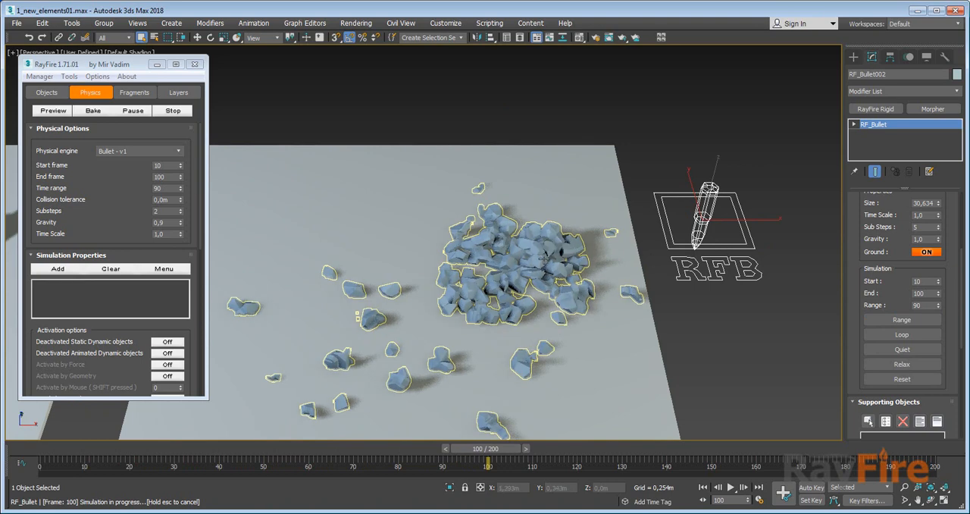
Set Column003's cluster Amount to 10 and rerun the RF_Bullet002 simulation over its frame range.
{"action": "left_click", "coordinate": [544, 258]}
{"action": "scroll", "coordinate": [904, 248], "scroll_direction": "down", "scroll_amount": 1}
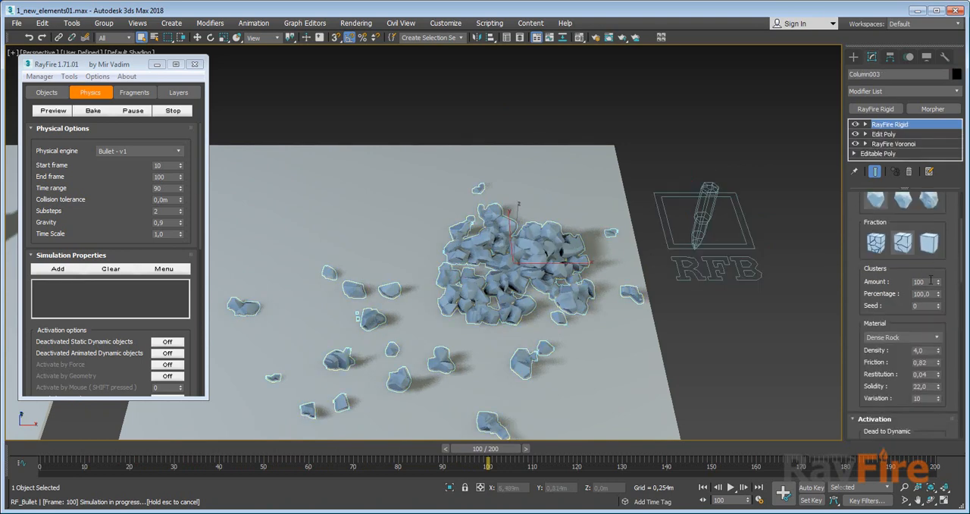
{"action": "left_click", "coordinate": [734, 267]}
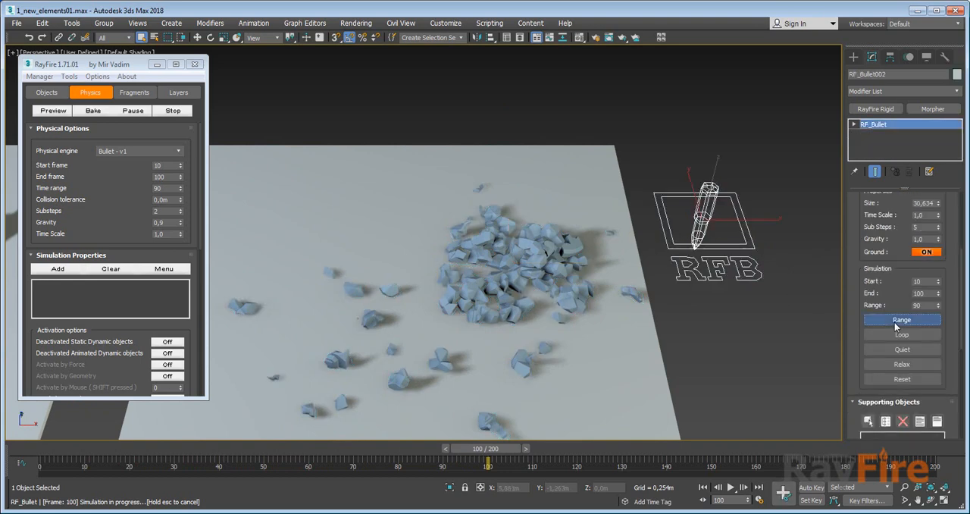
{"action": "scroll", "coordinate": [500, 268], "scroll_direction": "down", "scroll_amount": 5}
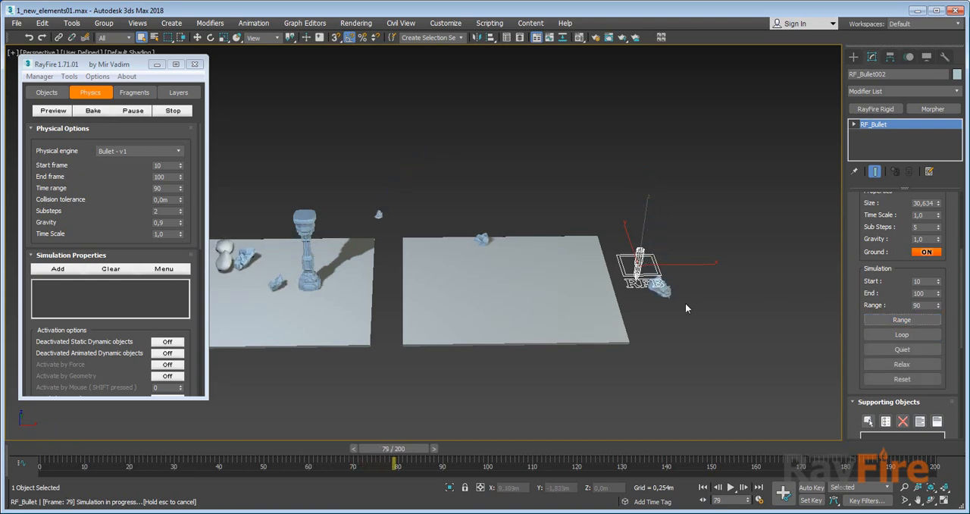
Rewind the timeline to the intact column and set Rock2's RayFire Rigid material to Dense Rock.
{"action": "left_click", "coordinate": [662, 290]}
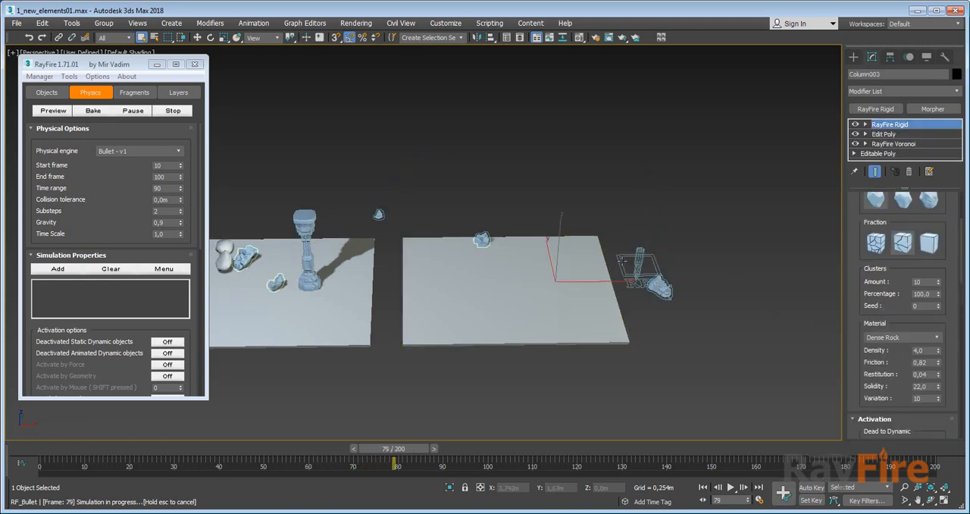
{"action": "left_click_drag", "start_coordinate": [394, 448], "coordinate": [98, 447]}
{"action": "left_click", "coordinate": [716, 177]}
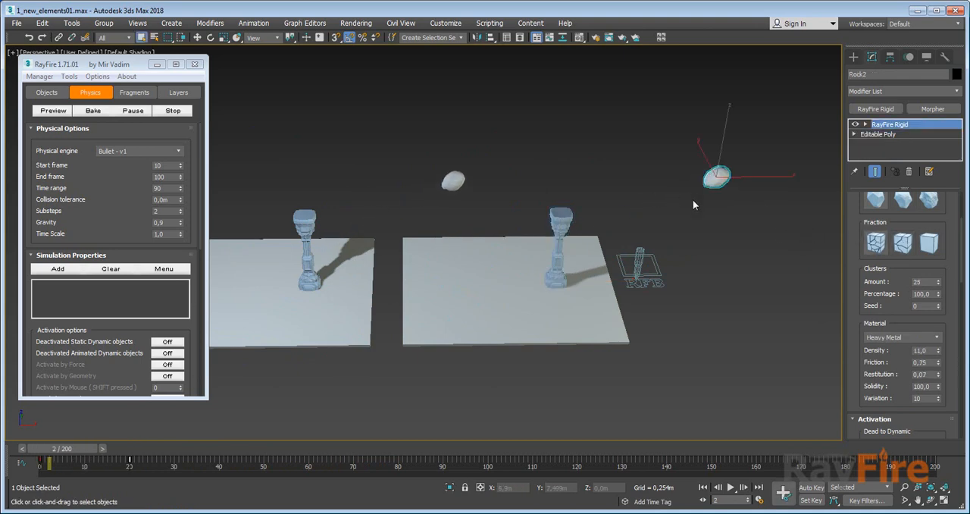
{"action": "scroll", "coordinate": [874, 310], "scroll_direction": "down", "scroll_amount": 5}
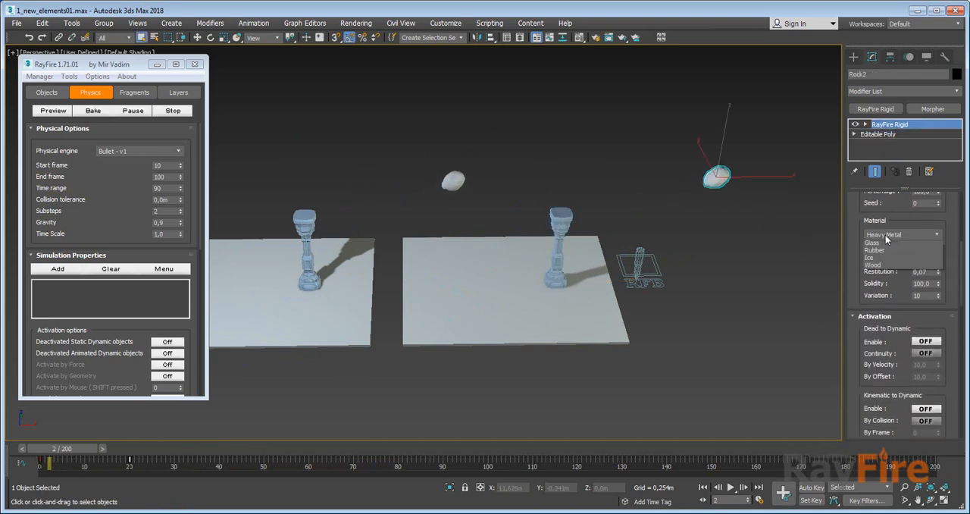
{"action": "left_click", "coordinate": [886, 235]}
{"action": "left_click", "coordinate": [884, 259]}
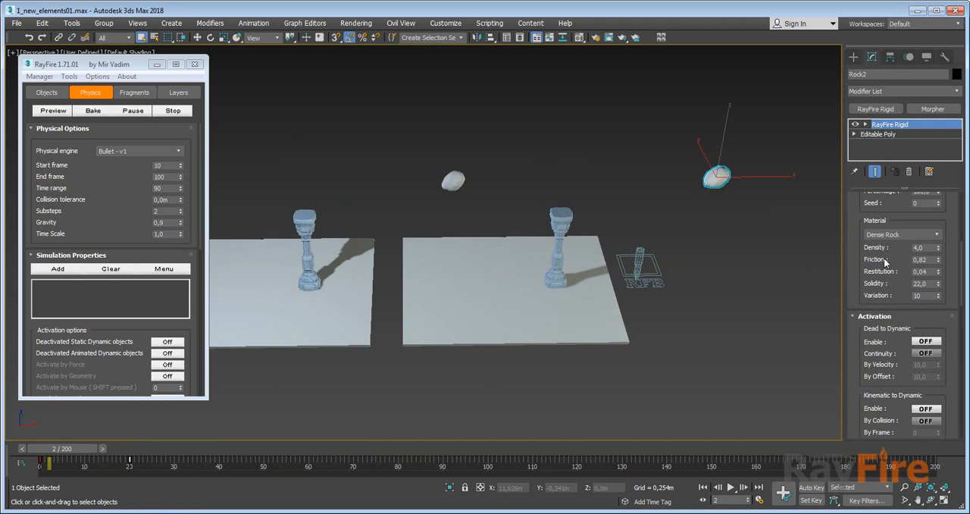
Run the RF_Bullet002 range simulation, stop it partway, and check Column003's cluster and material settings.
{"action": "left_click", "coordinate": [662, 276]}
{"action": "left_click", "coordinate": [886, 320]}
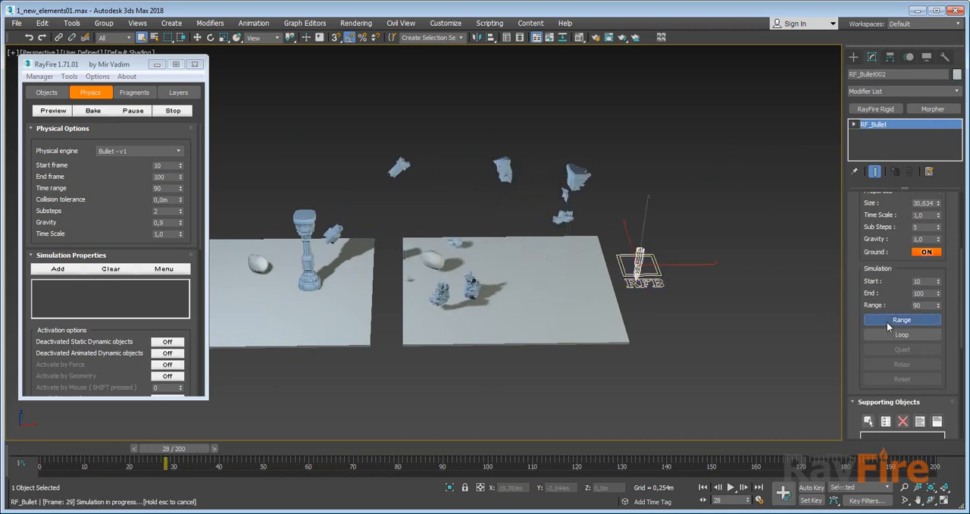
{"action": "key", "text": "Escape"}
{"action": "left_click", "coordinate": [594, 189]}
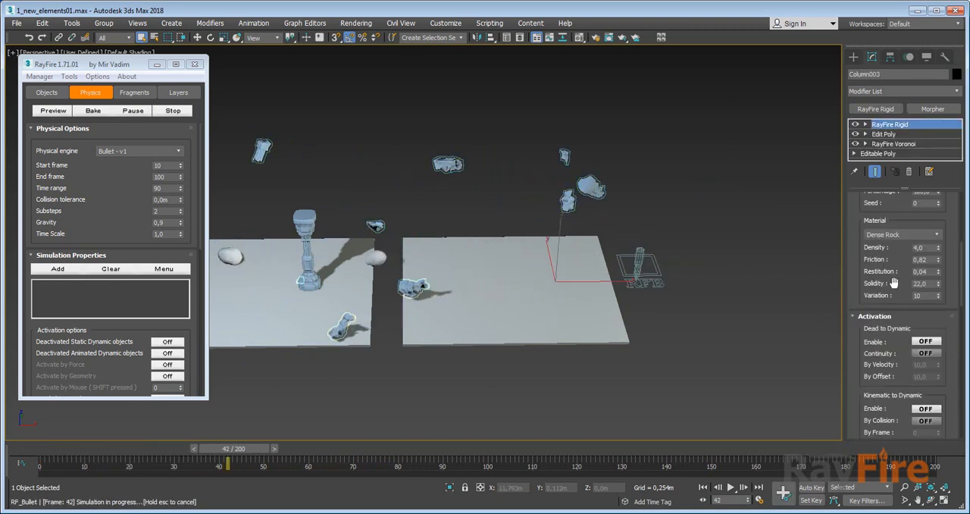
{"action": "scroll", "coordinate": [895, 282], "scroll_direction": "up", "scroll_amount": 4}
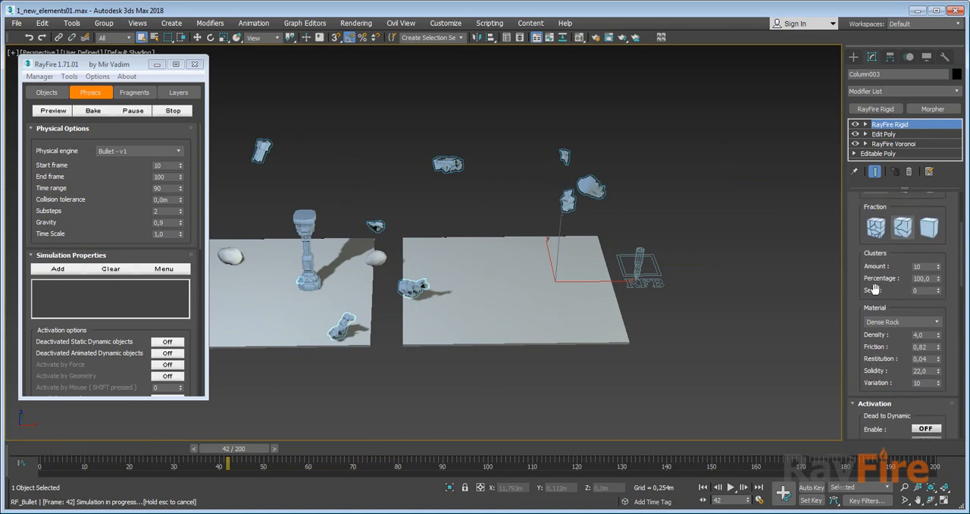
Move Rock2's animation key from frame 20 to about frame 27 and simulate the RF_Bullet002 range again.
{"action": "left_click", "coordinate": [376, 259]}
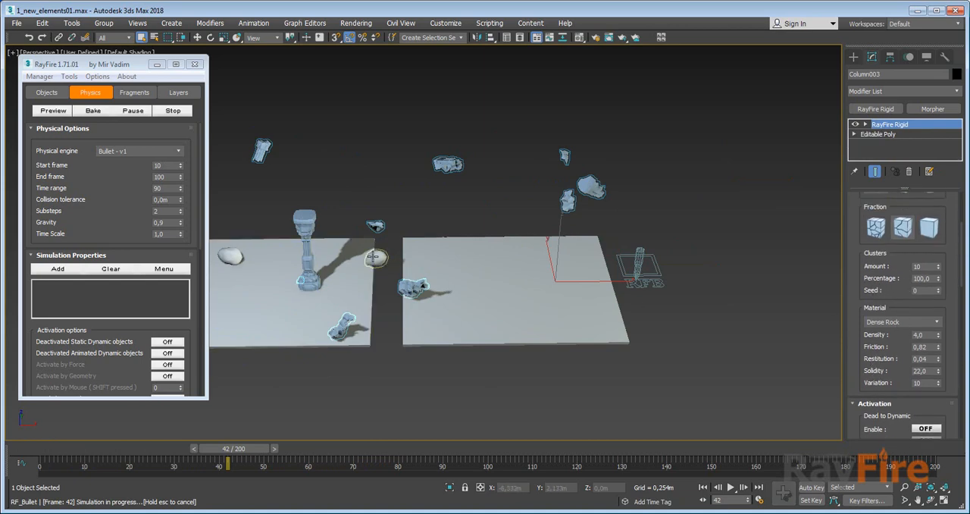
{"action": "left_click", "coordinate": [150, 467]}
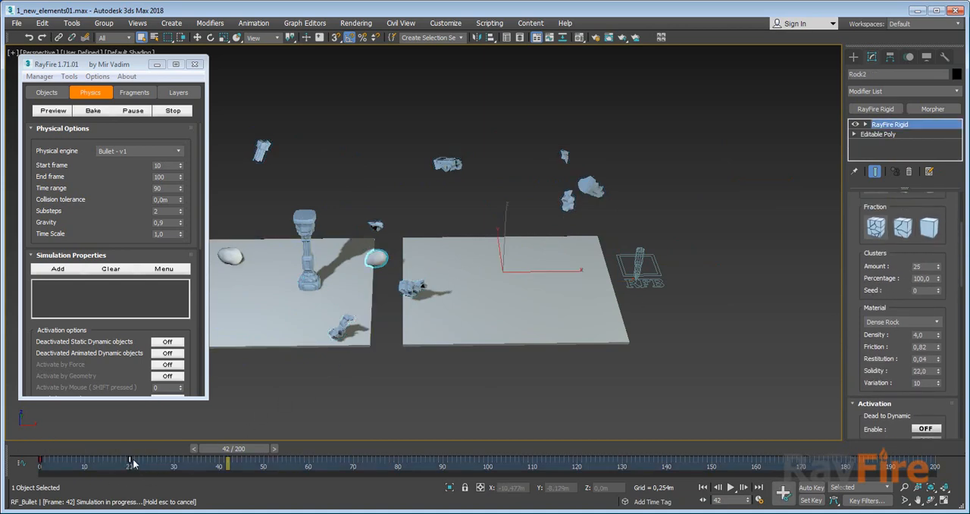
{"action": "left_click_drag", "start_coordinate": [131, 464], "coordinate": [161, 459]}
{"action": "left_click", "coordinate": [640, 266]}
{"action": "left_click", "coordinate": [887, 321]}
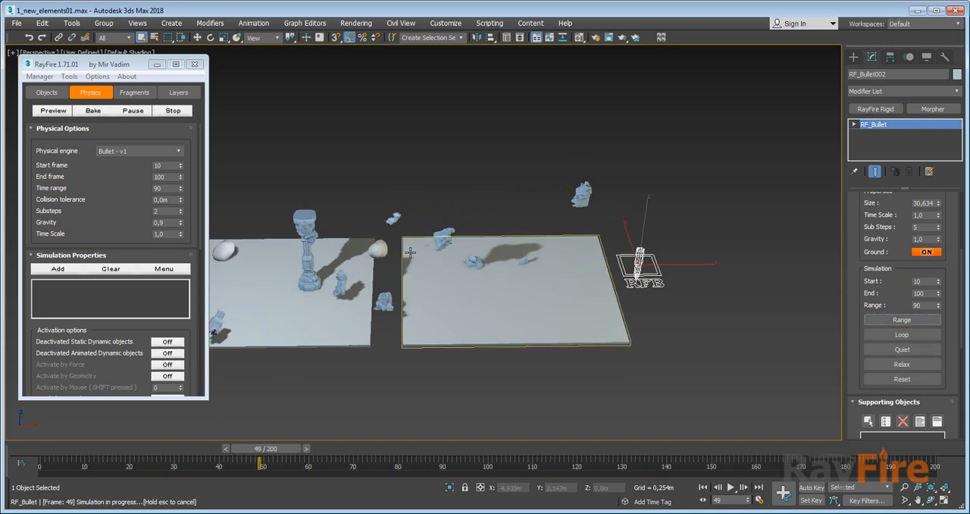
Examine the other column's separate cluster objects and the RayFire floater's object lists, and return the timeline to frame 0.
{"action": "middle_click_drag", "start_coordinate": [564, 245], "coordinate": [510, 266]}
{"action": "scroll", "coordinate": [466, 283], "scroll_direction": "up", "scroll_amount": 3}
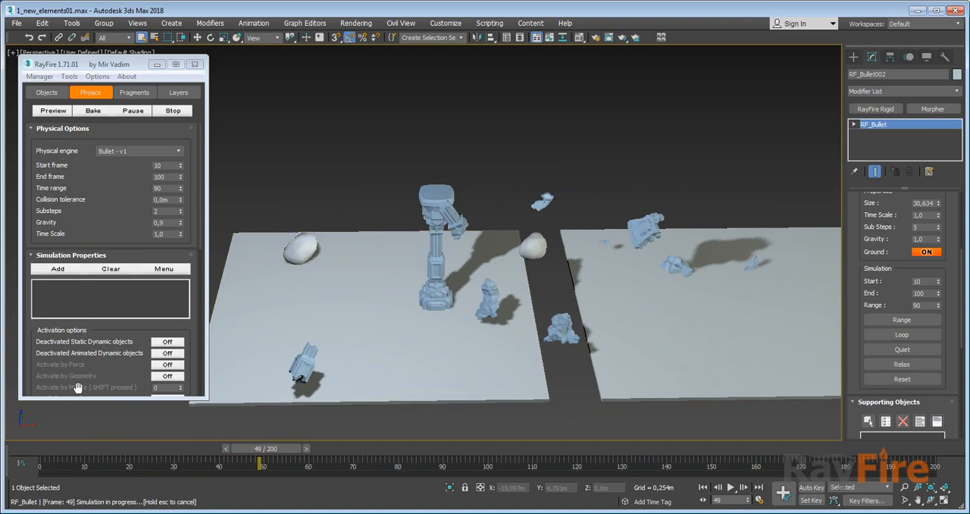
{"action": "left_click", "coordinate": [438, 199]}
{"action": "scroll", "coordinate": [66, 106], "scroll_direction": "down", "scroll_amount": 1}
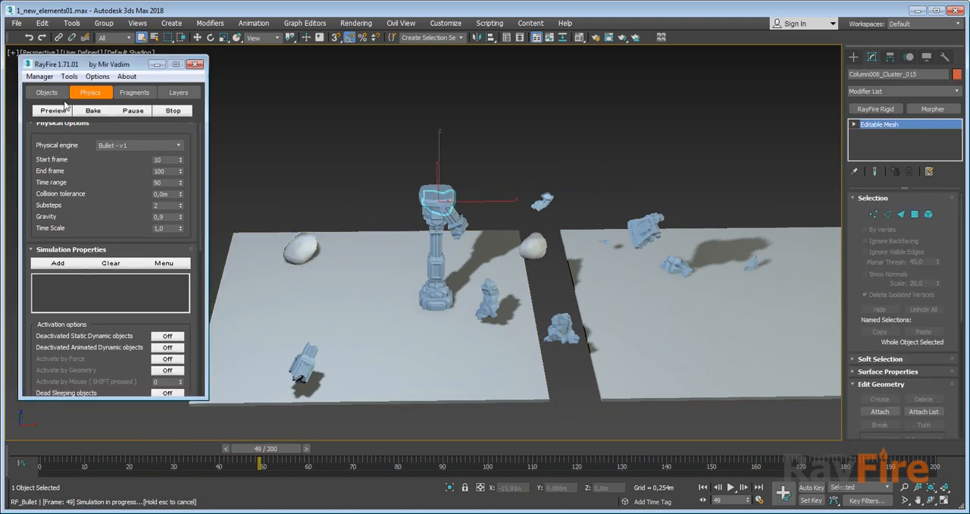
{"action": "left_click", "coordinate": [48, 93]}
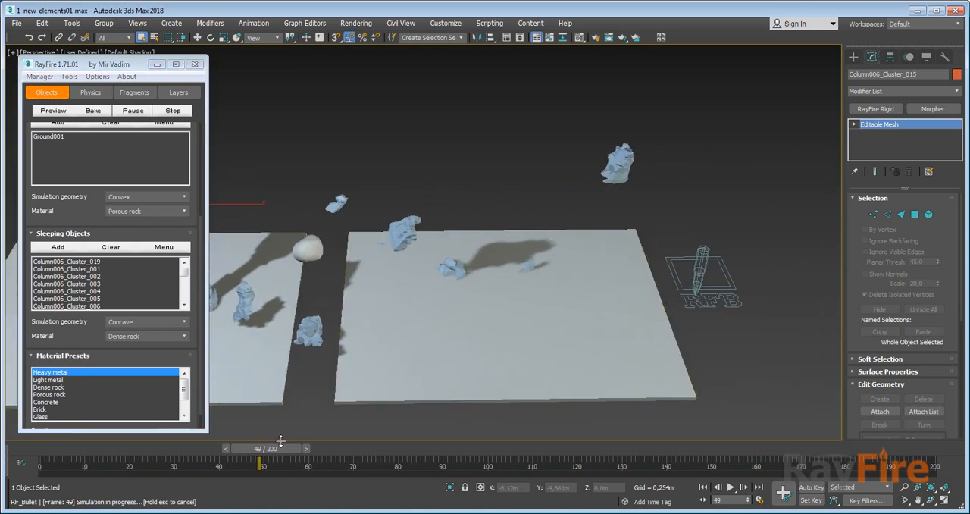
{"action": "left_click_drag", "start_coordinate": [274, 452], "coordinate": [211, 453]}
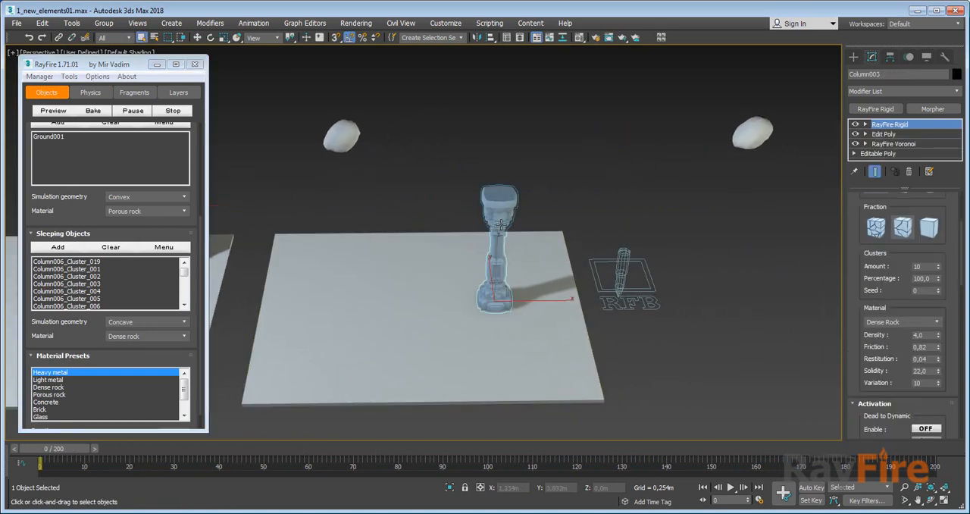
{"action": "middle_click_drag", "start_coordinate": [459, 238], "coordinate": [598, 232]}
{"action": "middle_click_drag", "start_coordinate": [467, 262], "coordinate": [582, 256]}
{"action": "middle_click_drag", "start_coordinate": [479, 246], "coordinate": [519, 239]}
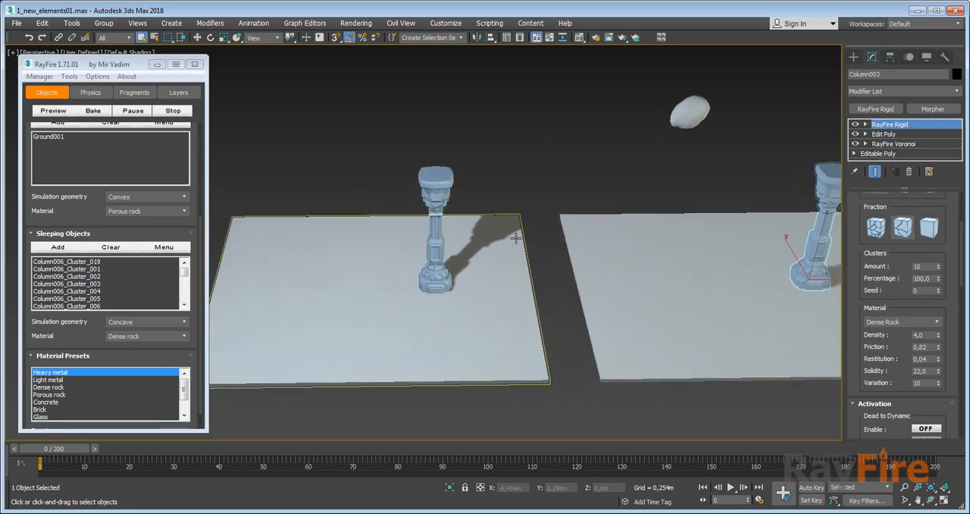
Create a Standard Primitives box about 0.84 m long and 0.5 m wide on the ground plate beside the floater's clustered column.
{"action": "left_click", "coordinate": [853, 57]}
{"action": "left_click", "coordinate": [864, 90]}
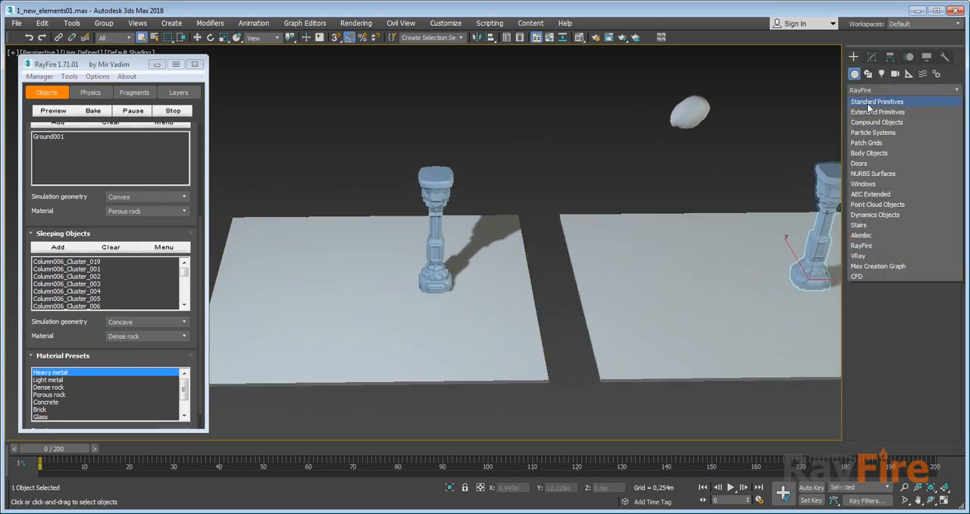
{"action": "left_click", "coordinate": [872, 102]}
{"action": "left_click", "coordinate": [880, 126]}
{"action": "middle_click_drag", "start_coordinate": [317, 218], "coordinate": [470, 230]}
{"action": "left_click_drag", "start_coordinate": [470, 295], "coordinate": [438, 318]}
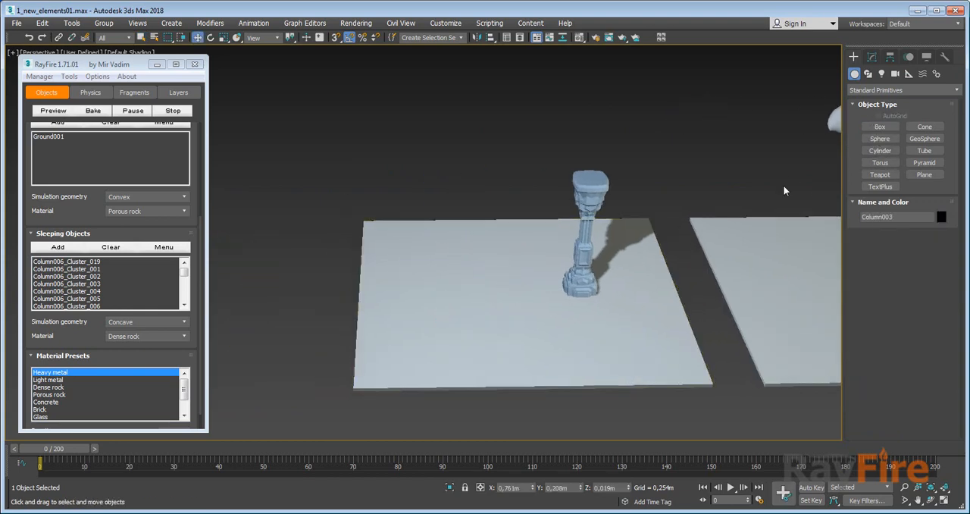
{"action": "left_click", "coordinate": [879, 127]}
{"action": "left_click_drag", "start_coordinate": [434, 302], "coordinate": [445, 311]}
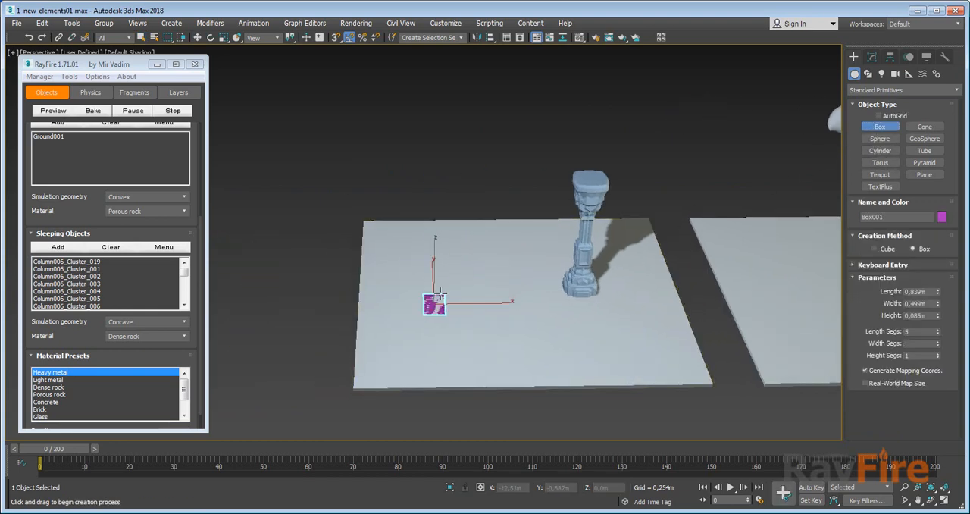
Raise the box above the ground plate and rotate it to about 33° in X and 15° in Y.
{"action": "key", "text": "w"}
{"action": "middle_click_drag", "start_coordinate": [439, 264], "coordinate": [405, 235], "text": "alt"}
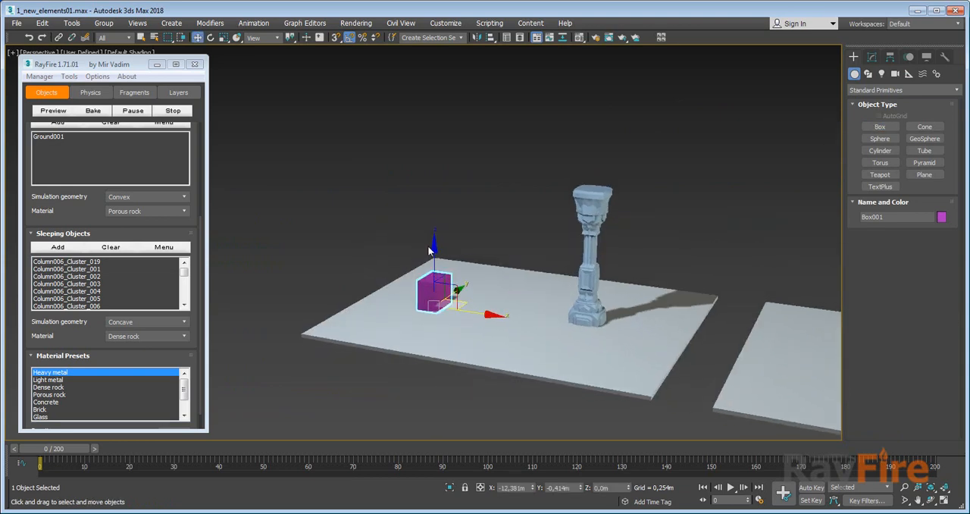
{"action": "left_click_drag", "start_coordinate": [432, 248], "coordinate": [439, 136]}
{"action": "key", "text": "e"}
{"action": "left_click_drag", "start_coordinate": [451, 193], "coordinate": [446, 229]}
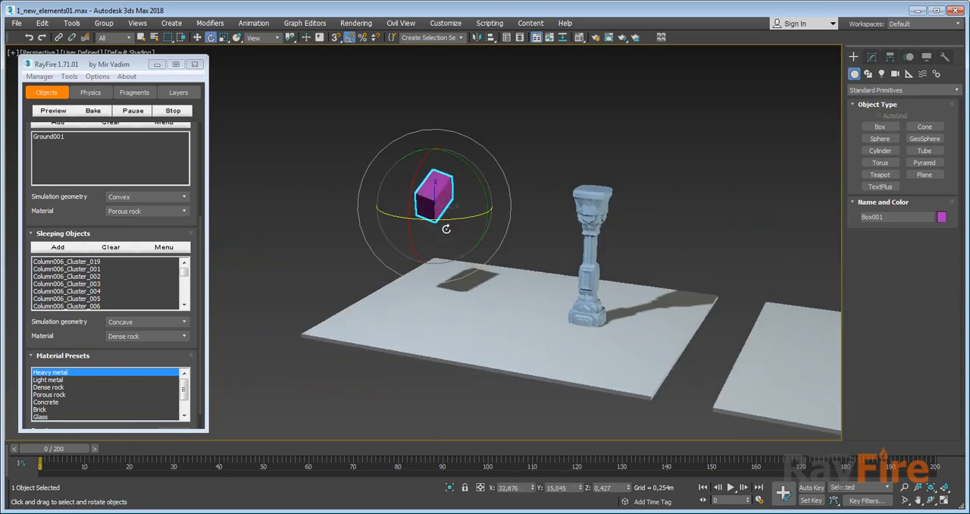
{"action": "middle_click_drag", "start_coordinate": [427, 214], "coordinate": [471, 238], "text": "alt"}
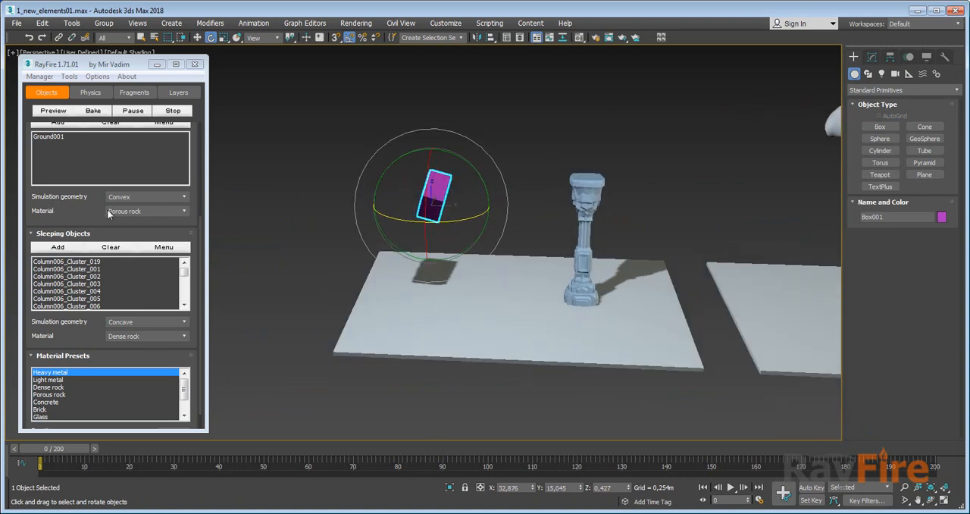
Empty the floater's Sleeping and Dynamic / Impact object lists and add Box001 as the only dynamic object.
{"action": "left_click_drag", "start_coordinate": [68, 66], "coordinate": [48, 70]}
{"action": "left_click_drag", "start_coordinate": [74, 223], "coordinate": [65, 276]}
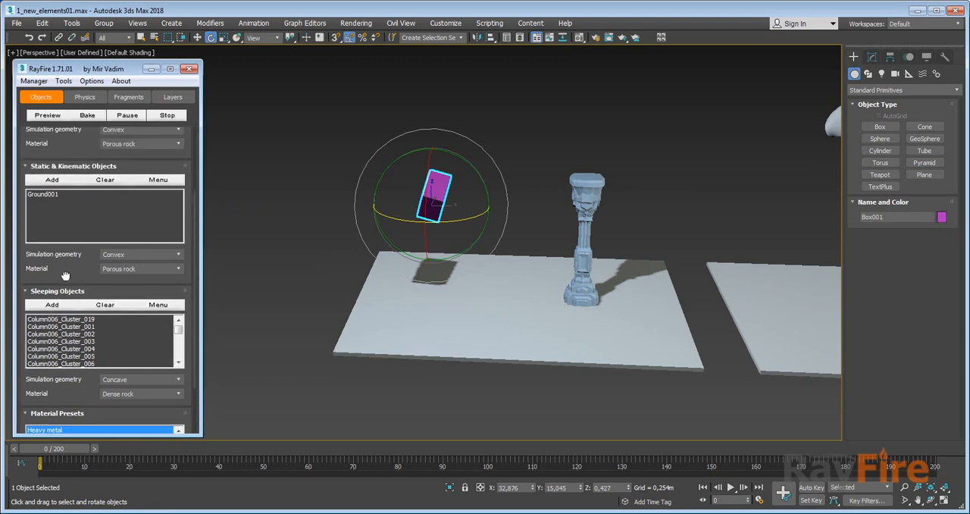
{"action": "left_click_drag", "start_coordinate": [63, 134], "coordinate": [61, 199]}
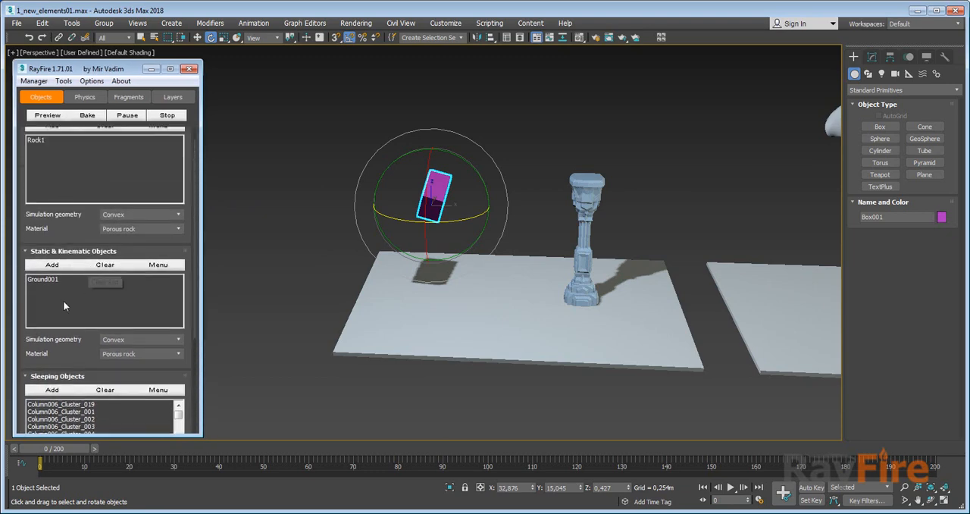
{"action": "left_click_drag", "start_coordinate": [69, 360], "coordinate": [65, 429]}
{"action": "left_click", "coordinate": [104, 280]}
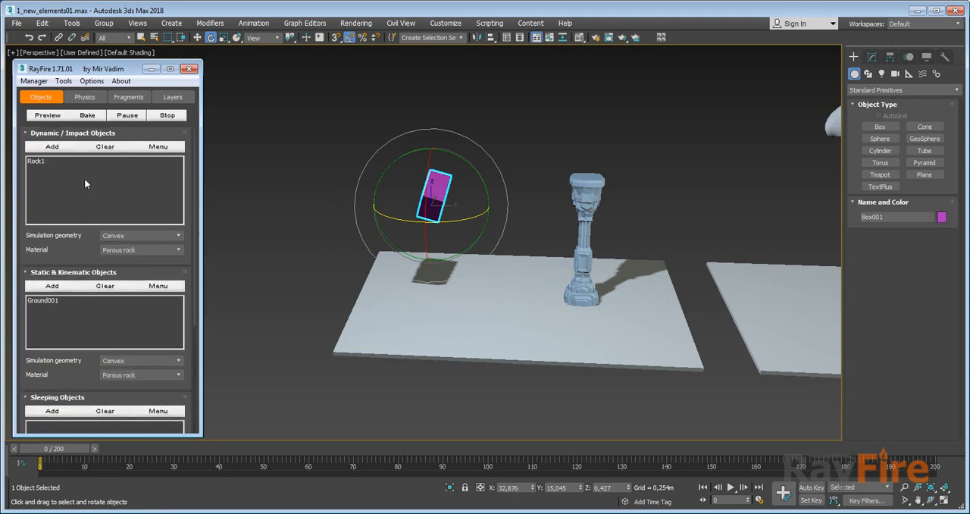
{"action": "left_click", "coordinate": [105, 146]}
{"action": "left_click", "coordinate": [48, 147]}
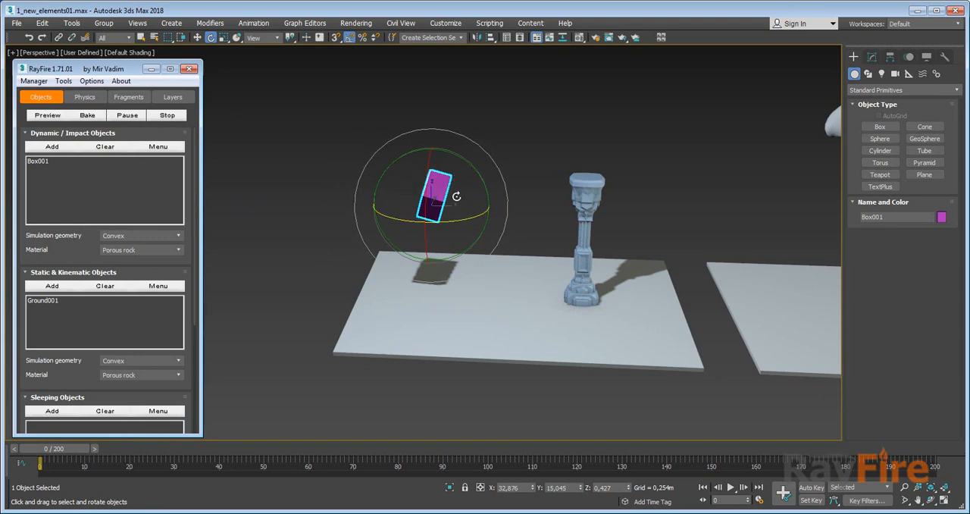
Bake the simulation with Box001 as the dynamic object and return the timeline to frame 2.
{"action": "mouse_move", "coordinate": [57, 400]}
{"action": "left_mouse_down"}
{"action": "mouse_move", "coordinate": [54, 323]}
{"action": "mouse_move", "coordinate": [59, 406]}
{"action": "left_mouse_up"}
{"action": "left_click", "coordinate": [83, 116]}
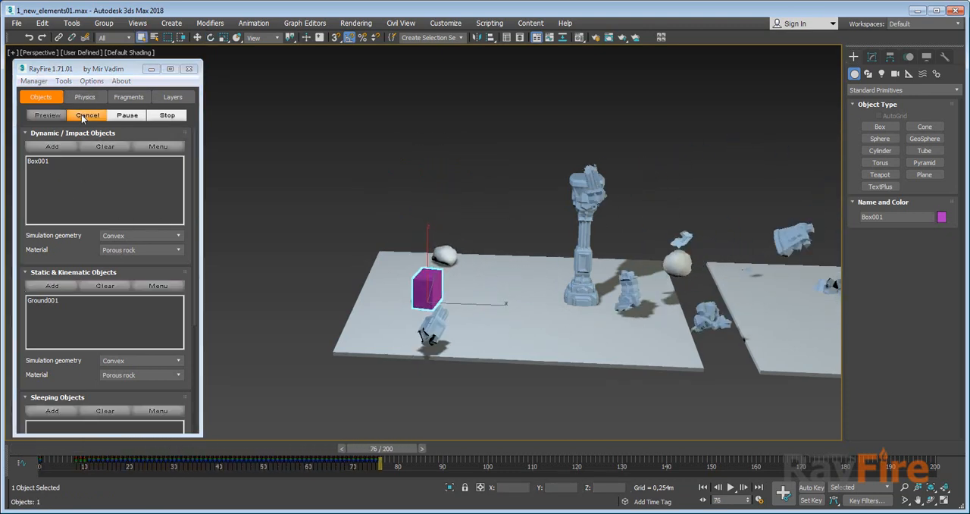
{"action": "left_click_drag", "start_coordinate": [523, 455], "coordinate": [50, 428]}
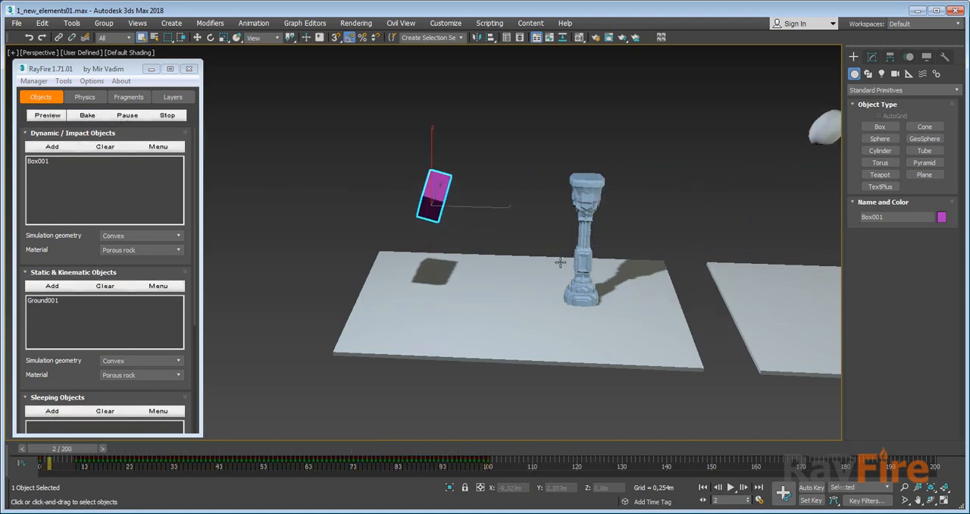
Lower Rock1 by about 0.98 m along Z and return the timeline to frame 0.
{"action": "left_click", "coordinate": [584, 203]}
{"action": "scroll", "coordinate": [589, 215], "scroll_direction": "up", "scroll_amount": 4}
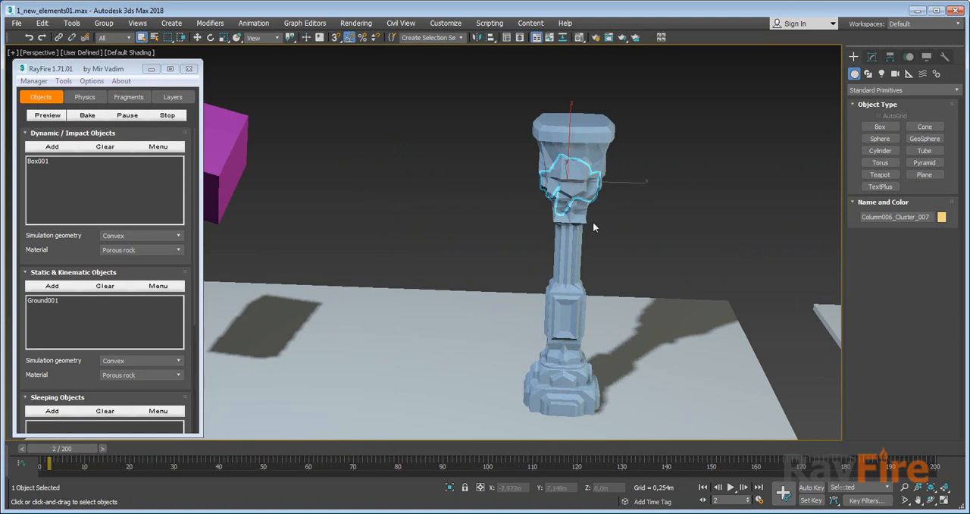
{"action": "scroll", "coordinate": [565, 182], "scroll_direction": "down", "scroll_amount": 4}
{"action": "left_click", "coordinate": [735, 129]}
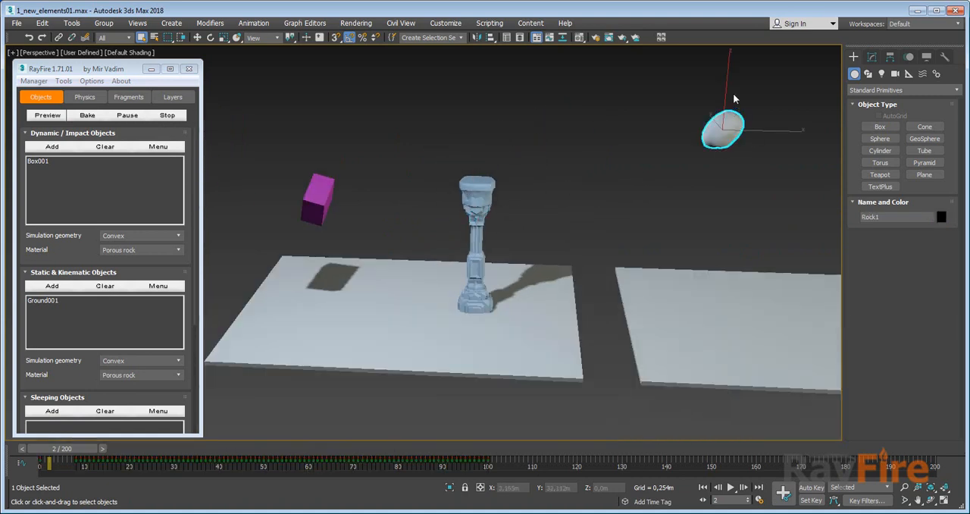
{"action": "key", "text": "w"}
{"action": "left_click_drag", "start_coordinate": [728, 82], "coordinate": [722, 123]}
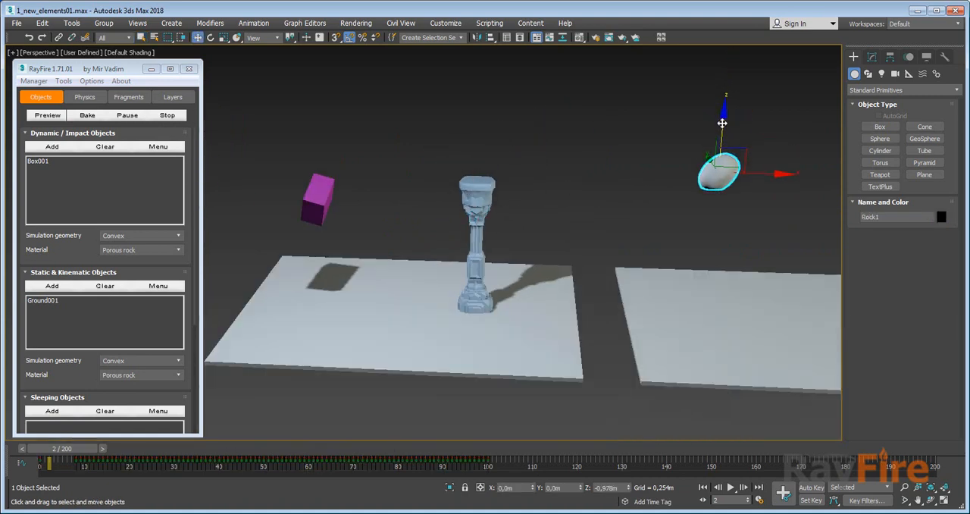
{"action": "mouse_move", "coordinate": [53, 453]}
{"action": "left_mouse_down"}
{"action": "mouse_move", "coordinate": [152, 449]}
{"action": "mouse_move", "coordinate": [42, 447]}
{"action": "left_mouse_up"}
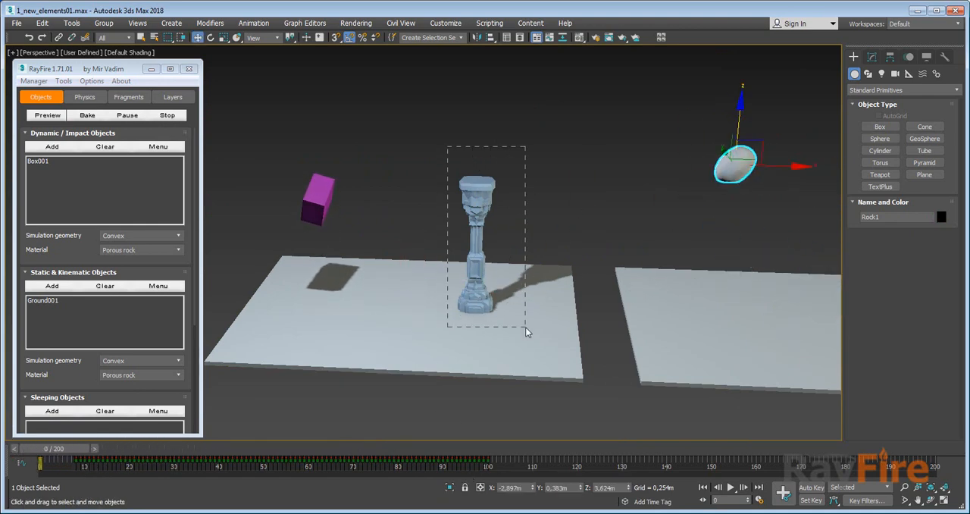
Select all cluster objects of the Column006 column and add them to the floater's Sleeping Objects list.
{"action": "left_click_drag", "start_coordinate": [526, 326], "coordinate": [526, 327]}
{"action": "left_click", "coordinate": [402, 289], "text": "alt"}
{"action": "left_click_drag", "start_coordinate": [59, 376], "coordinate": [62, 237]}
{"action": "left_click", "coordinate": [51, 279]}
Replace Box001 with Rock1 in the Dynamic / Impact Objects list, check the rock's motion in the first frames, and bake the simulation.
{"action": "left_click", "coordinate": [736, 167]}
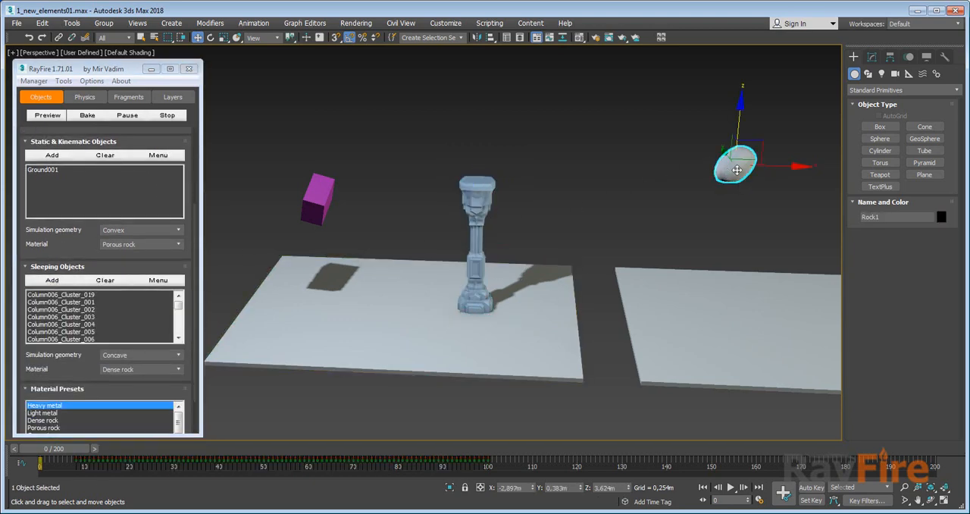
{"action": "scroll", "coordinate": [51, 263], "scroll_direction": "up", "scroll_amount": 4}
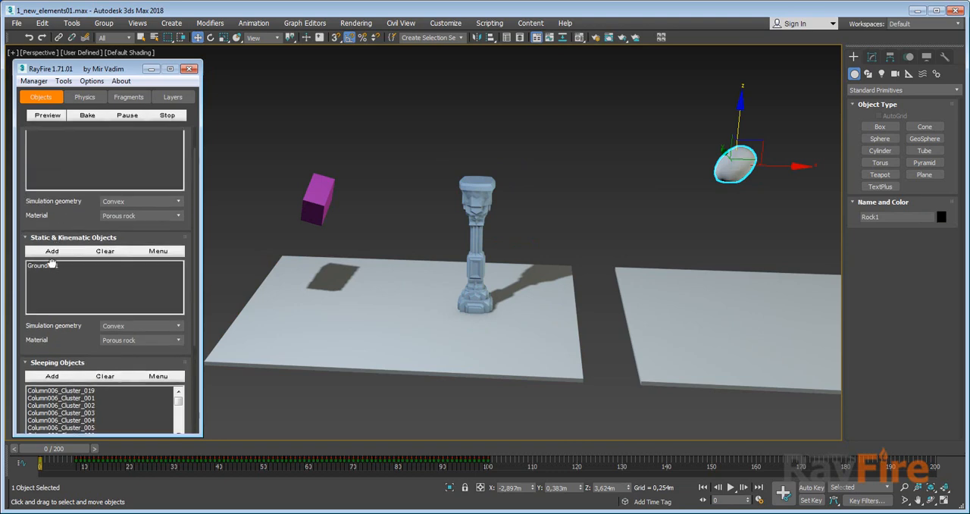
{"action": "scroll", "coordinate": [51, 263], "scroll_direction": "up", "scroll_amount": 2}
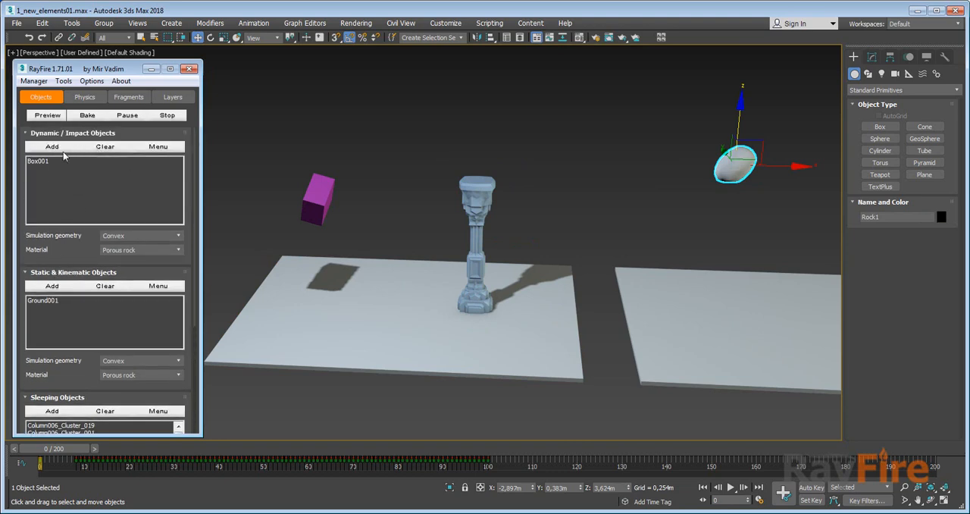
{"action": "left_click", "coordinate": [99, 147]}
{"action": "mouse_move", "coordinate": [62, 449]}
{"action": "left_mouse_down"}
{"action": "mouse_move", "coordinate": [169, 447]}
{"action": "mouse_move", "coordinate": [74, 449]}
{"action": "left_mouse_up"}
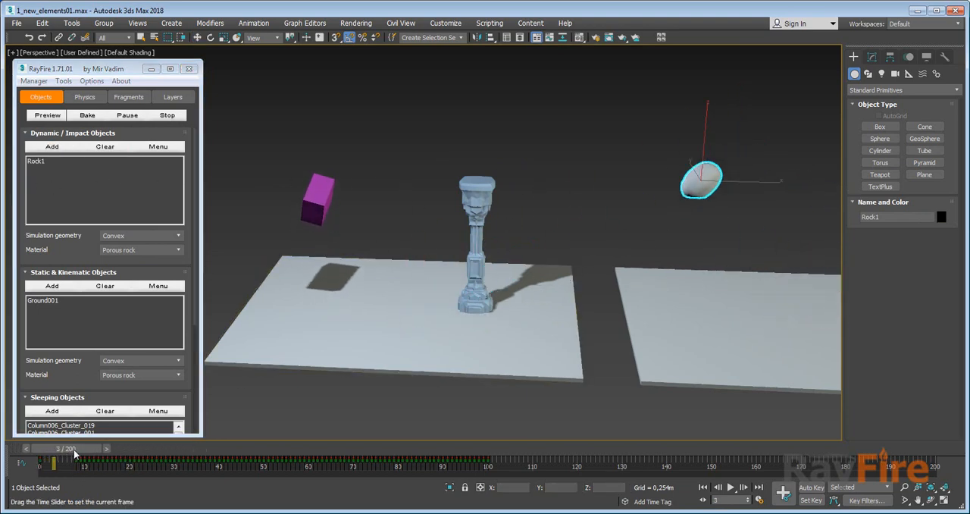
{"action": "left_click", "coordinate": [87, 115]}
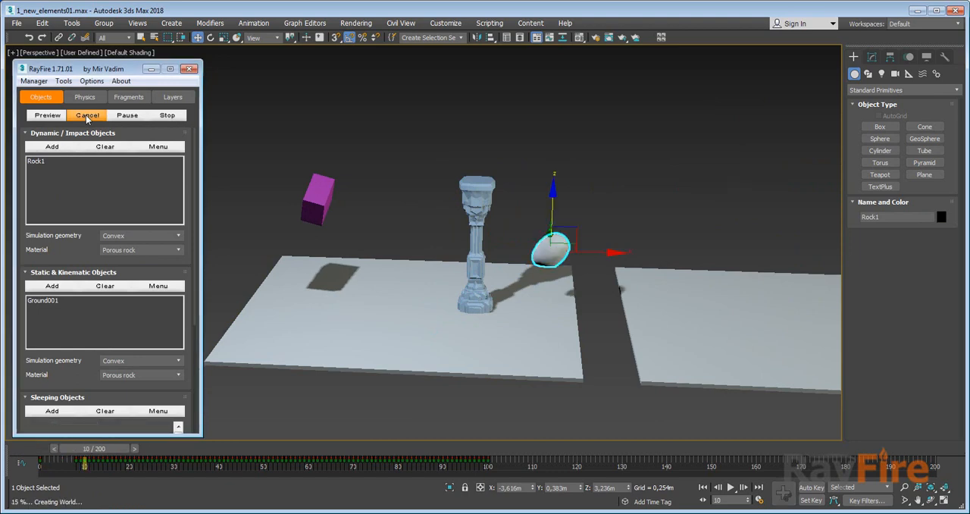
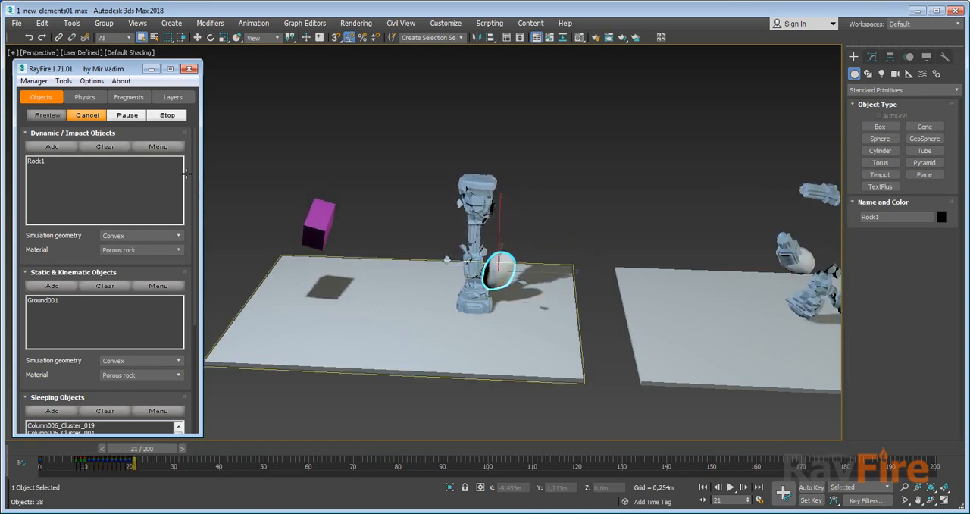
Stop the running bake, select Box001 and return the timeline to frame 0.
{"action": "left_click", "coordinate": [176, 117]}
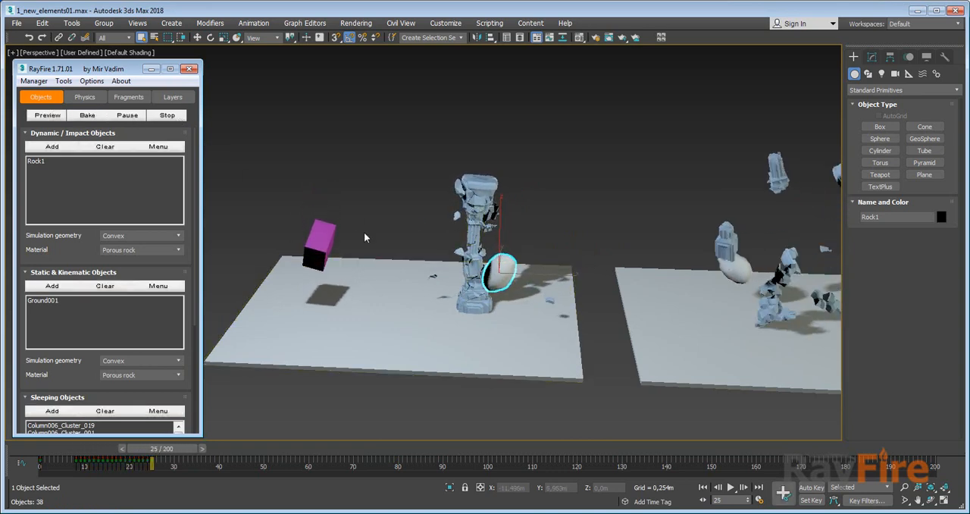
{"action": "left_click", "coordinate": [324, 242]}
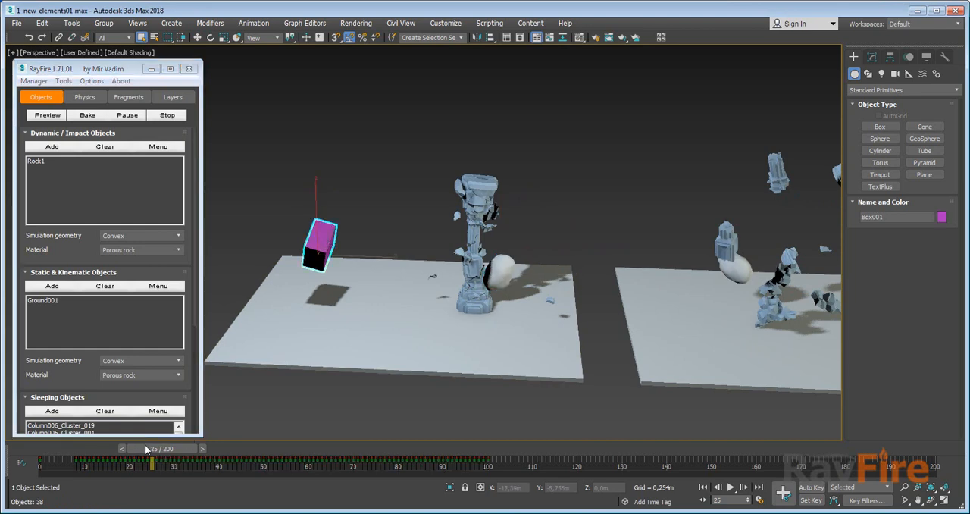
{"action": "left_click_drag", "start_coordinate": [146, 448], "coordinate": [38, 448]}
Delete all of Box001's baked animation keys and reposition it tilted in the air at about X -11.65 m, Z 4.0 m.
{"action": "key", "text": "e"}
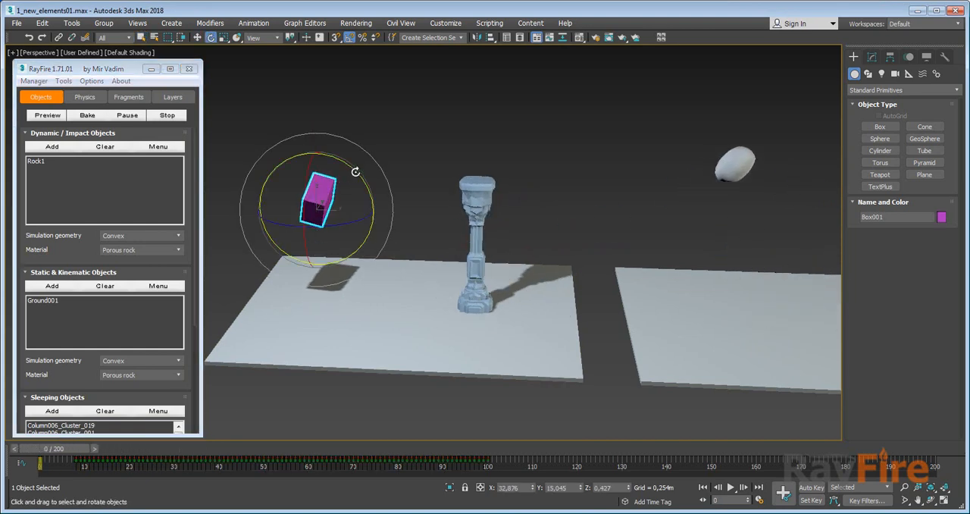
{"action": "left_click_drag", "start_coordinate": [356, 172], "coordinate": [312, 212]}
{"action": "key", "text": "w"}
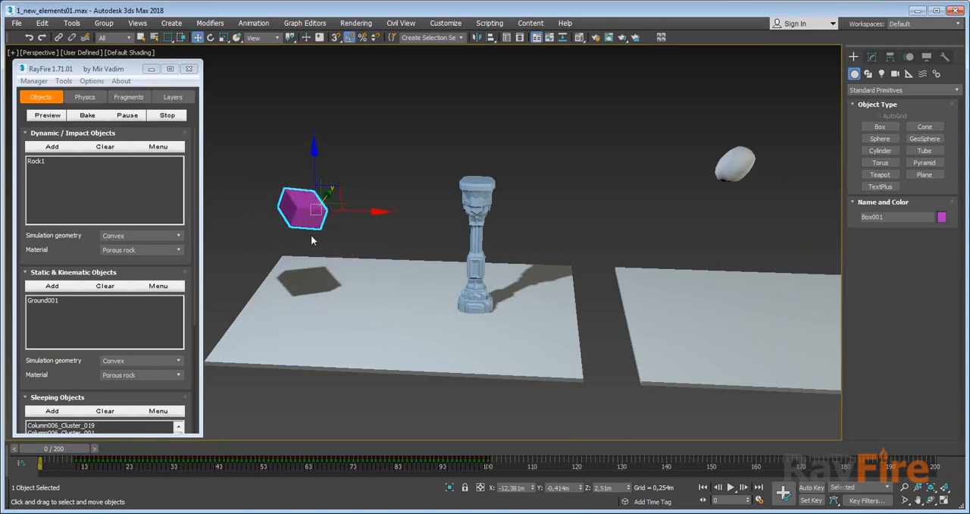
{"action": "left_click_drag", "start_coordinate": [528, 460], "coordinate": [24, 459]}
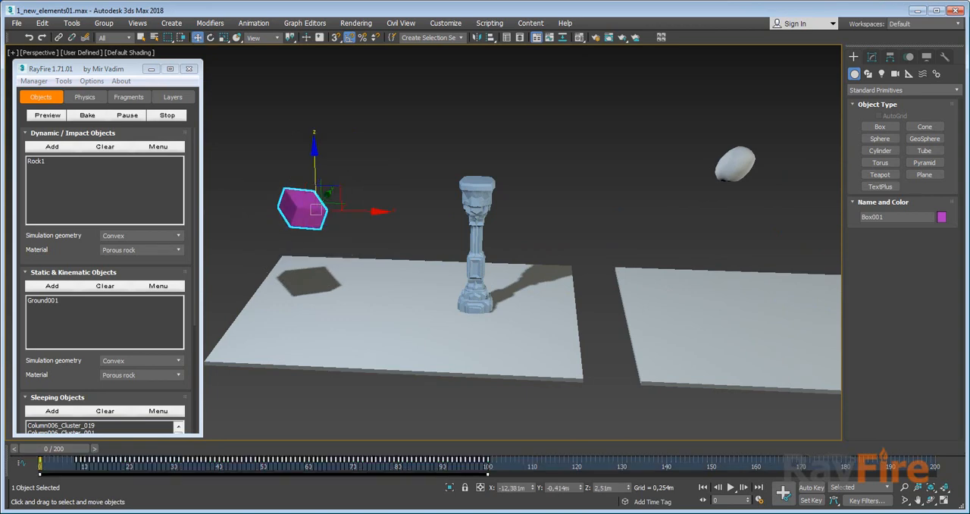
{"action": "key", "text": "Delete"}
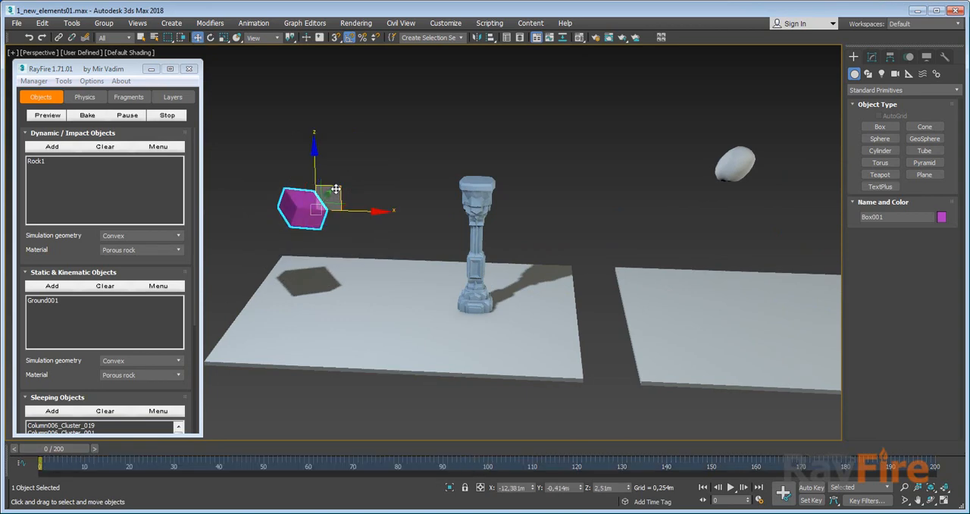
{"action": "left_click_drag", "start_coordinate": [336, 194], "coordinate": [376, 160]}
{"action": "key", "text": "e"}
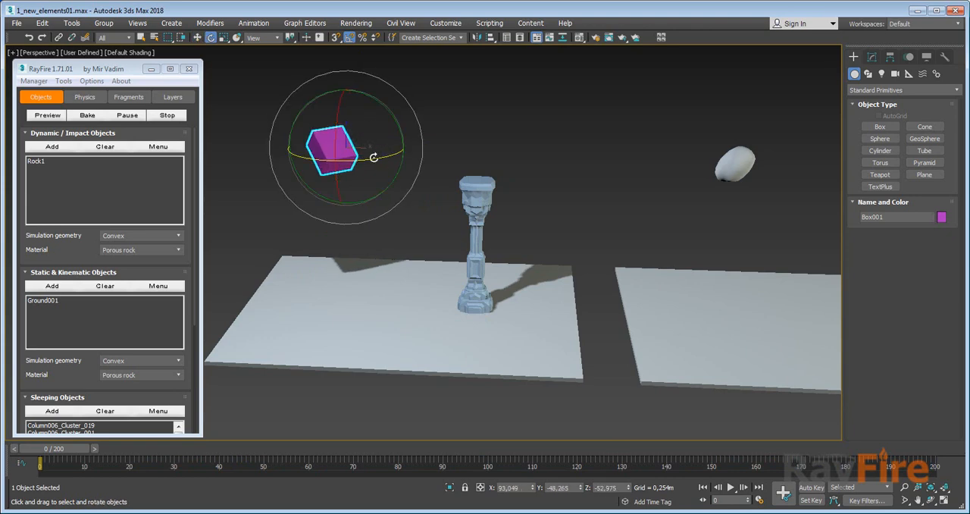
Replace Rock1 with Box001 in the Dynamic / Impact Objects list and clear the Sleeping Objects list.
{"action": "left_click", "coordinate": [104, 148]}
{"action": "scroll", "coordinate": [59, 239], "scroll_direction": "down", "scroll_amount": 5}
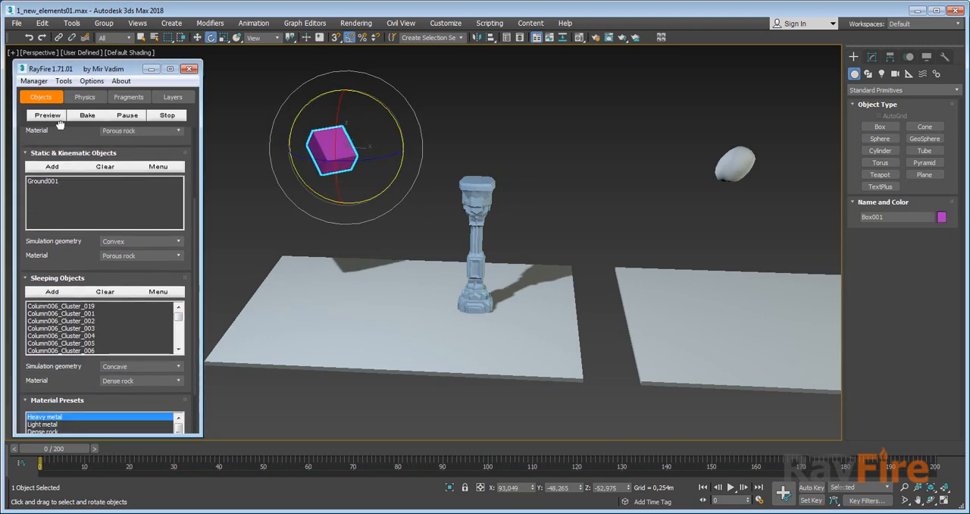
{"action": "left_click", "coordinate": [103, 292]}
{"action": "scroll", "coordinate": [67, 198], "scroll_direction": "up", "scroll_amount": 2}
{"action": "scroll", "coordinate": [67, 198], "scroll_direction": "up", "scroll_amount": 2}
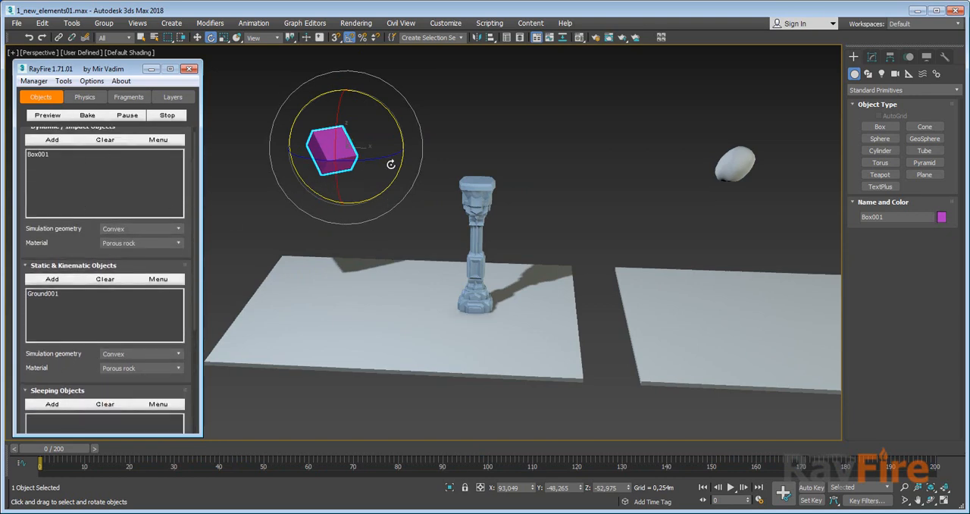
{"action": "scroll", "coordinate": [83, 225], "scroll_direction": "up", "scroll_amount": 1}
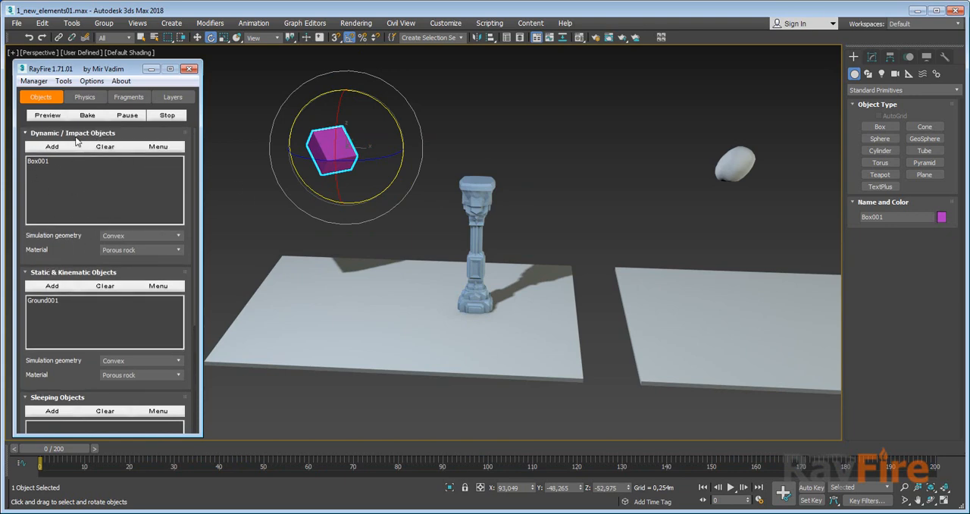
Create a second RF_Bullet helper in front of the existing one, at about X 4.16 m, Y -2.26 m.
{"action": "middle_click_drag", "start_coordinate": [448, 206], "coordinate": [392, 203]}
{"action": "scroll", "coordinate": [392, 205], "scroll_direction": "down", "scroll_amount": 3}
{"action": "middle_click_drag", "start_coordinate": [464, 223], "coordinate": [387, 227]}
{"action": "scroll", "coordinate": [448, 231], "scroll_direction": "up", "scroll_amount": 3}
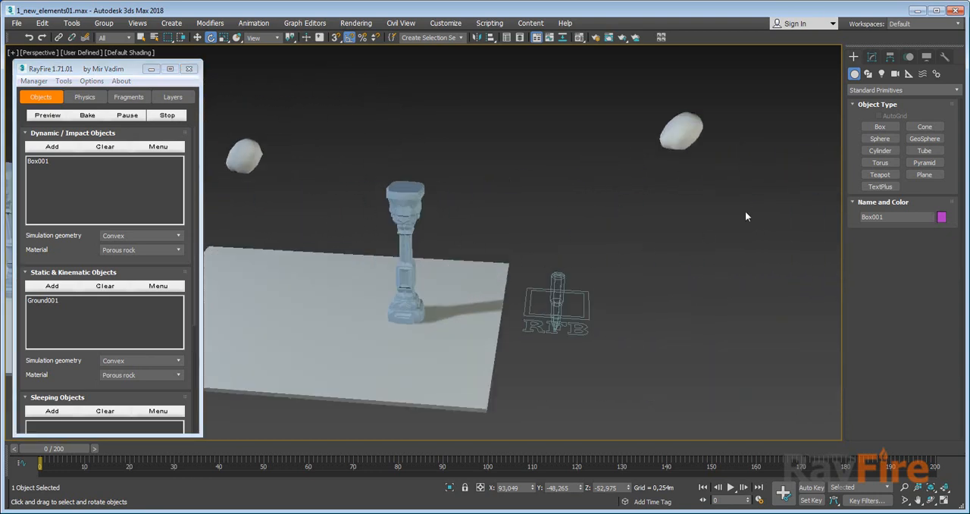
{"action": "left_click", "coordinate": [879, 91]}
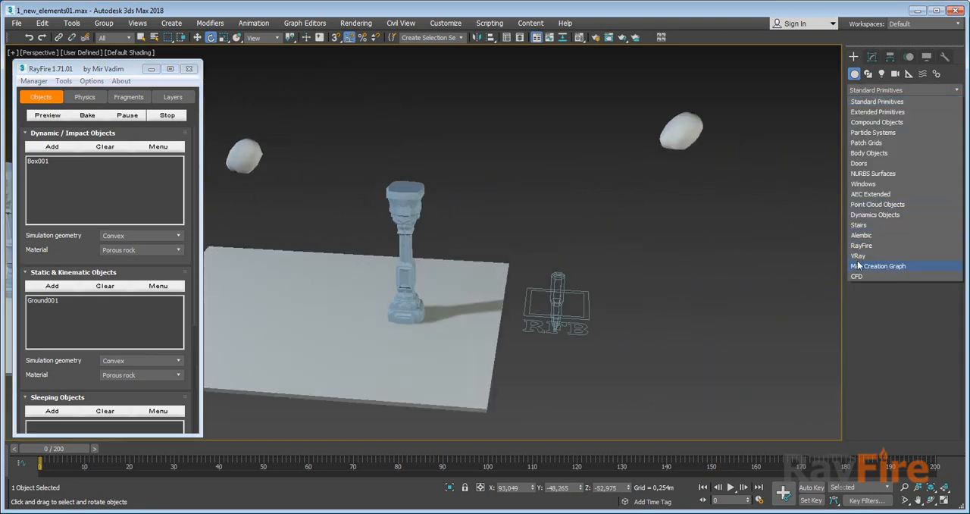
{"action": "left_click", "coordinate": [868, 247]}
{"action": "left_click", "coordinate": [883, 128]}
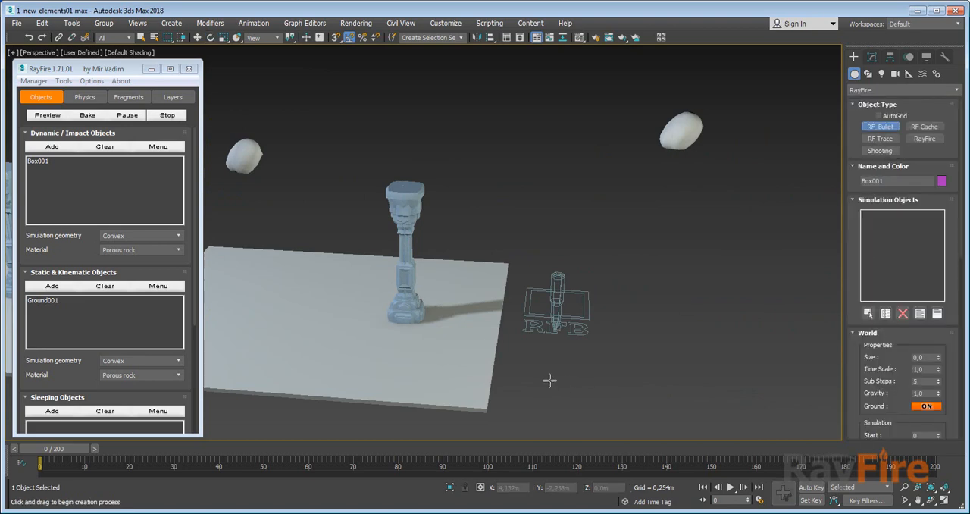
{"action": "left_click_drag", "start_coordinate": [550, 381], "coordinate": [558, 398]}
{"action": "middle_click_drag", "start_coordinate": [558, 398], "coordinate": [563, 417], "text": "alt"}
{"action": "key", "text": "w"}
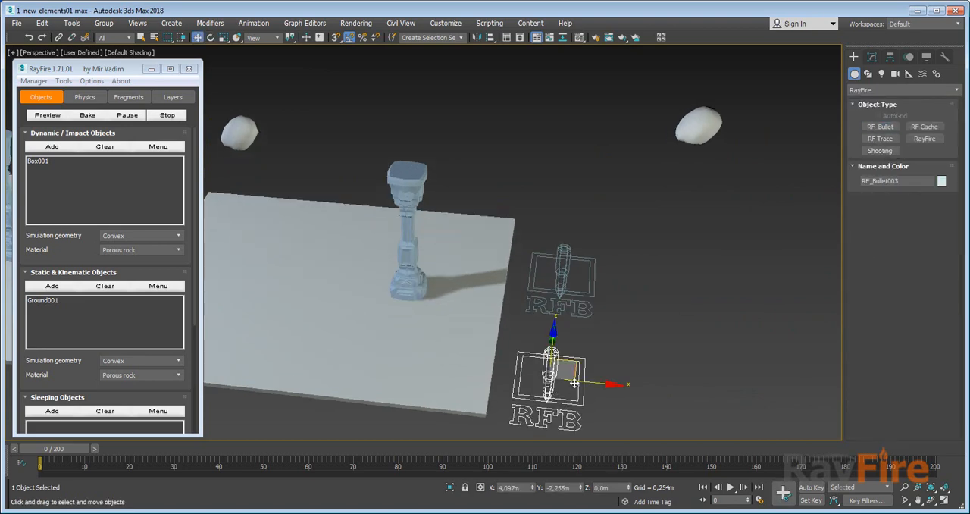
{"action": "left_click_drag", "start_coordinate": [587, 380], "coordinate": [590, 380]}
Create a box on the ground beside the Column003 column, raise it into the air and tilt it about 36 degrees around X.
{"action": "left_click", "coordinate": [864, 89]}
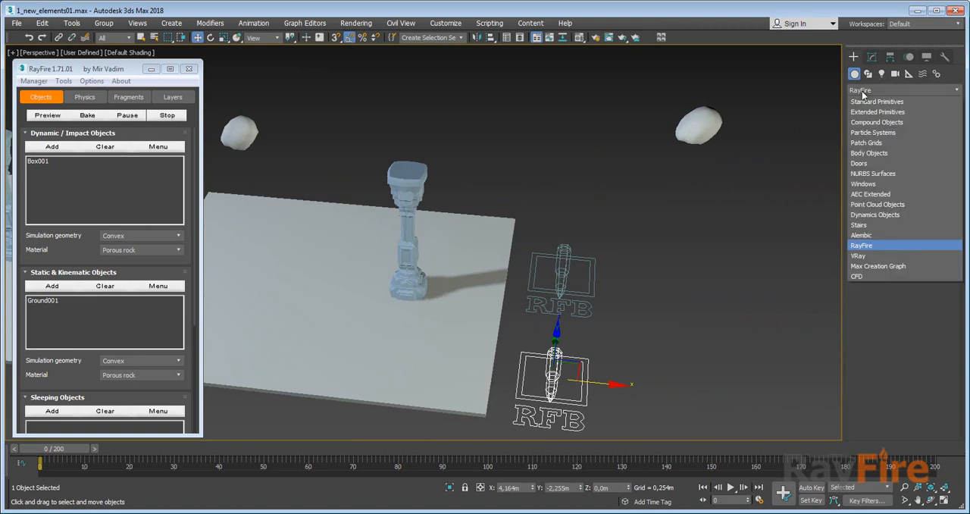
{"action": "left_click", "coordinate": [871, 102]}
{"action": "left_click", "coordinate": [880, 130]}
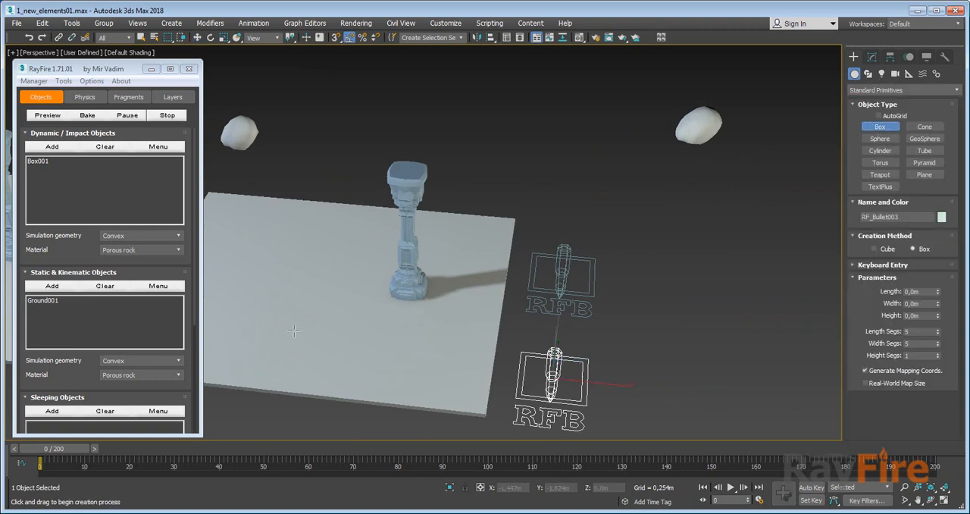
{"action": "left_click_drag", "start_coordinate": [291, 321], "coordinate": [321, 360]}
{"action": "key", "text": "w"}
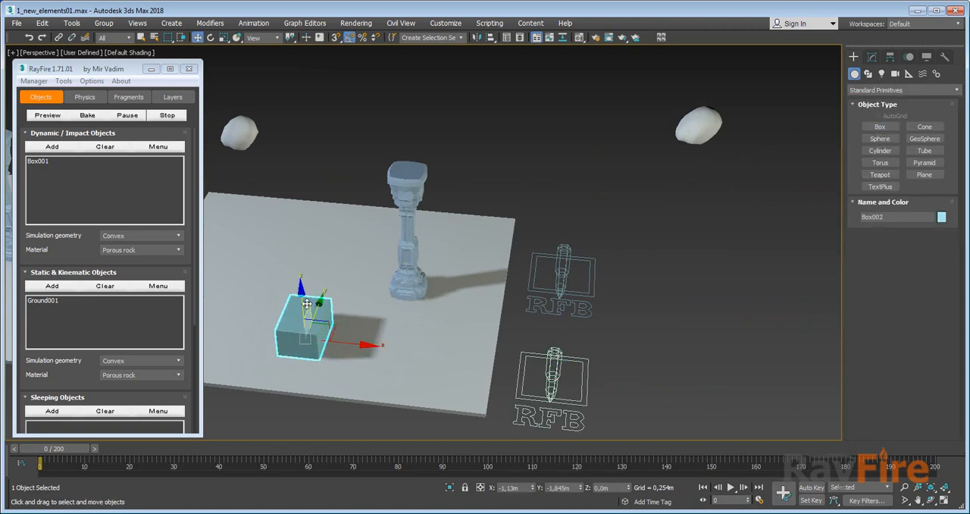
{"action": "left_click_drag", "start_coordinate": [304, 309], "coordinate": [309, 281]}
{"action": "key", "text": "e"}
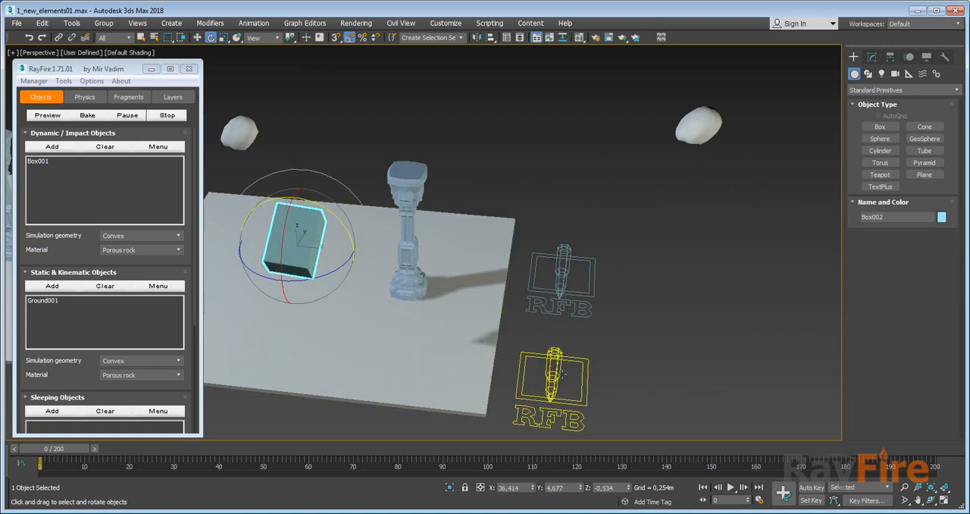
Add the new box to the Simulation Objects list of the RF_Bullet003 helper.
{"action": "left_click", "coordinate": [523, 333]}
{"action": "left_click", "coordinate": [554, 375]}
{"action": "left_click", "coordinate": [872, 57]}
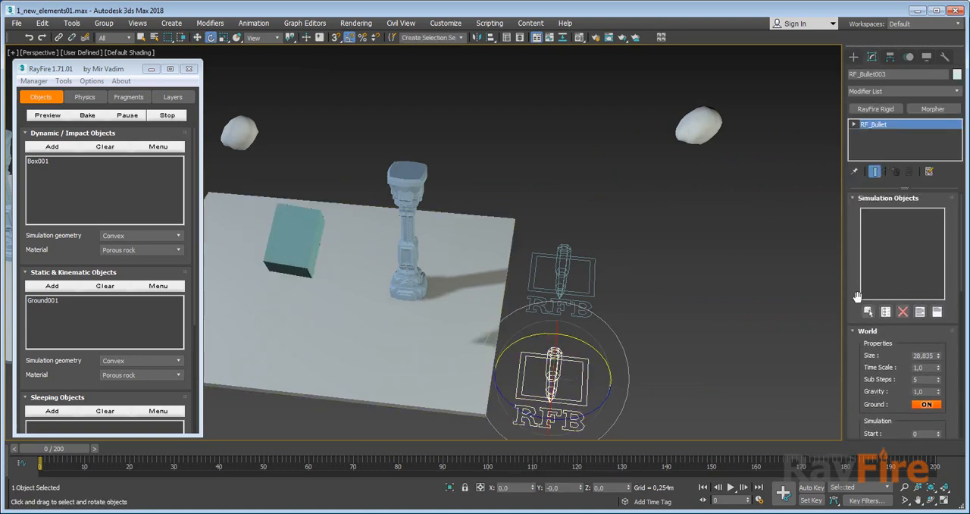
{"action": "left_click", "coordinate": [868, 310]}
{"action": "left_click", "coordinate": [296, 255]}
Run RF_Bullet003's range simulation over frames 0 to 100 and inspect the fallen box alongside the other setups.
{"action": "scroll", "coordinate": [879, 381], "scroll_direction": "down", "scroll_amount": 4}
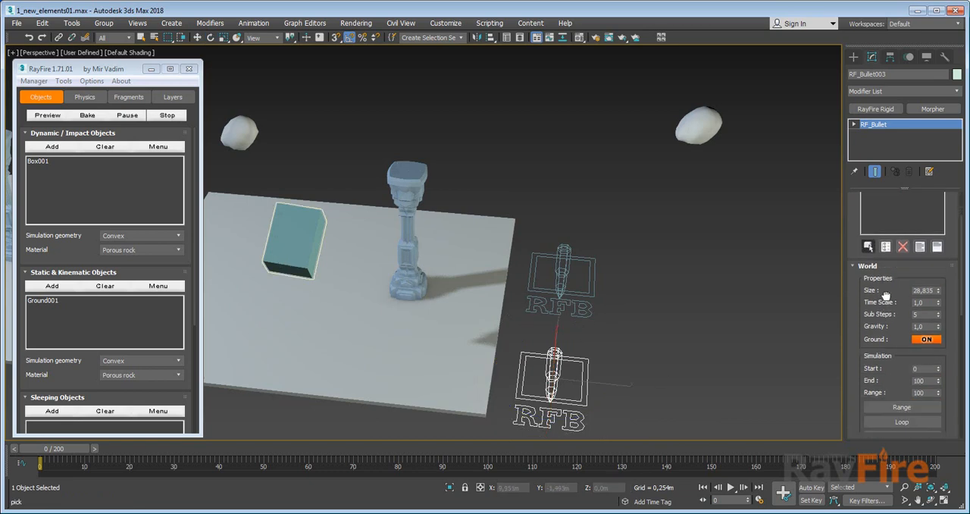
{"action": "left_click", "coordinate": [889, 331]}
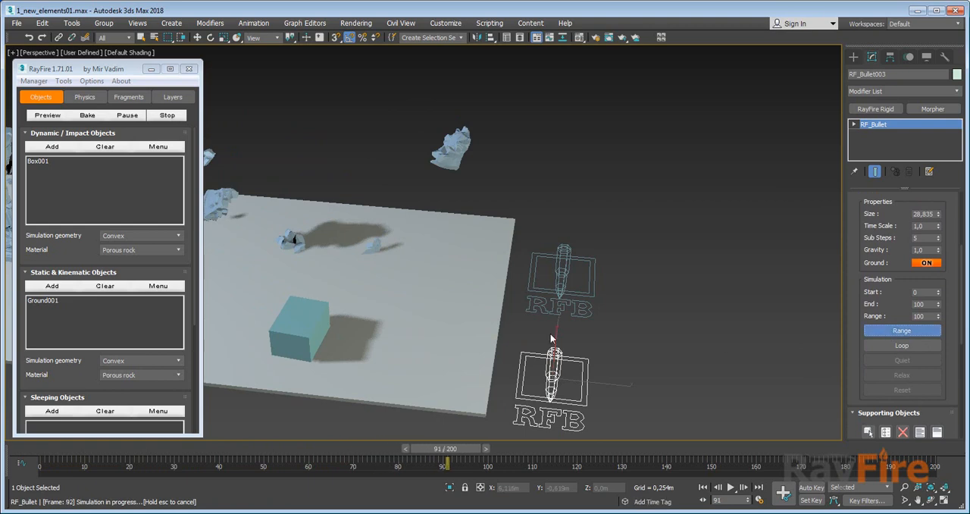
{"action": "middle_click_drag", "start_coordinate": [440, 308], "coordinate": [769, 318]}
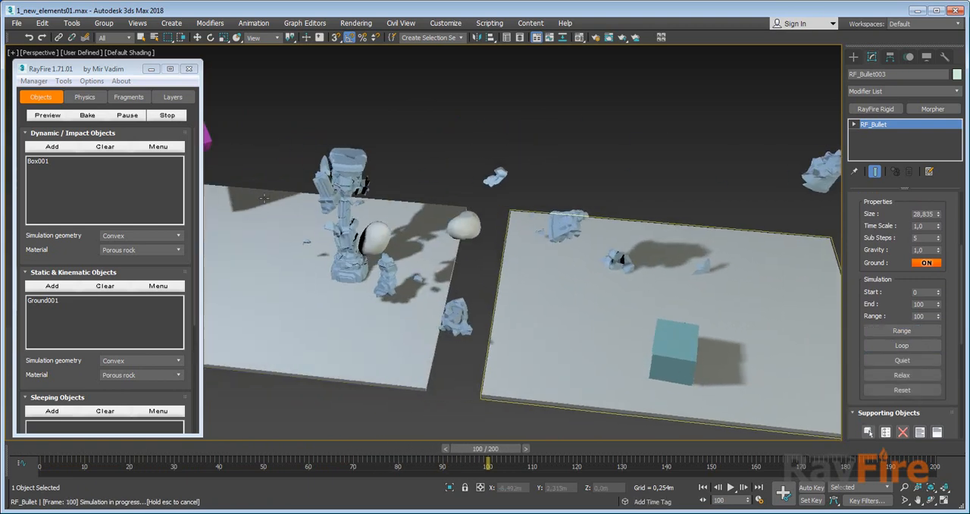
{"action": "middle_click_drag", "start_coordinate": [702, 334], "coordinate": [605, 318]}
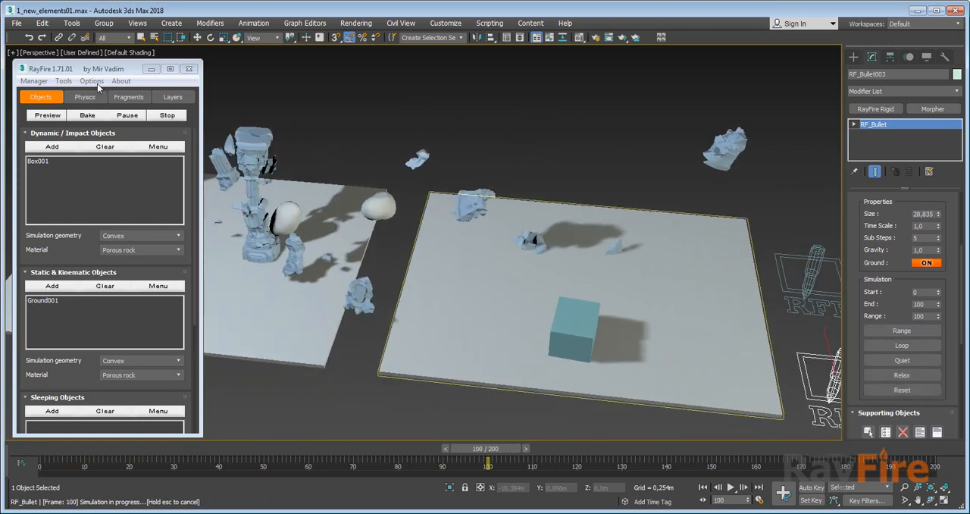
{"action": "middle_click_drag", "start_coordinate": [548, 217], "coordinate": [422, 200]}
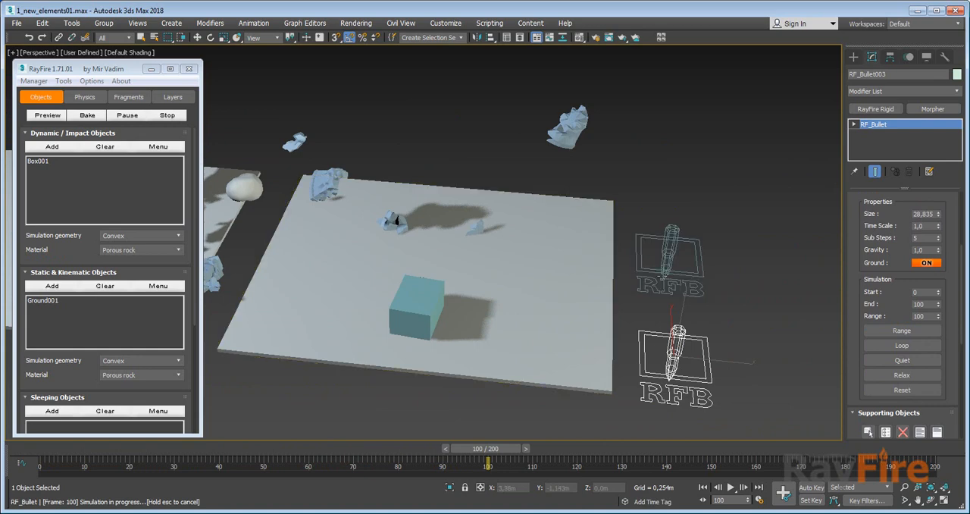
Examine the Simulation Objects and World settings of the two RF_Bullet helpers in turn.
{"action": "key", "text": "w"}
{"action": "left_click", "coordinate": [732, 246]}
{"action": "left_click", "coordinate": [674, 244]}
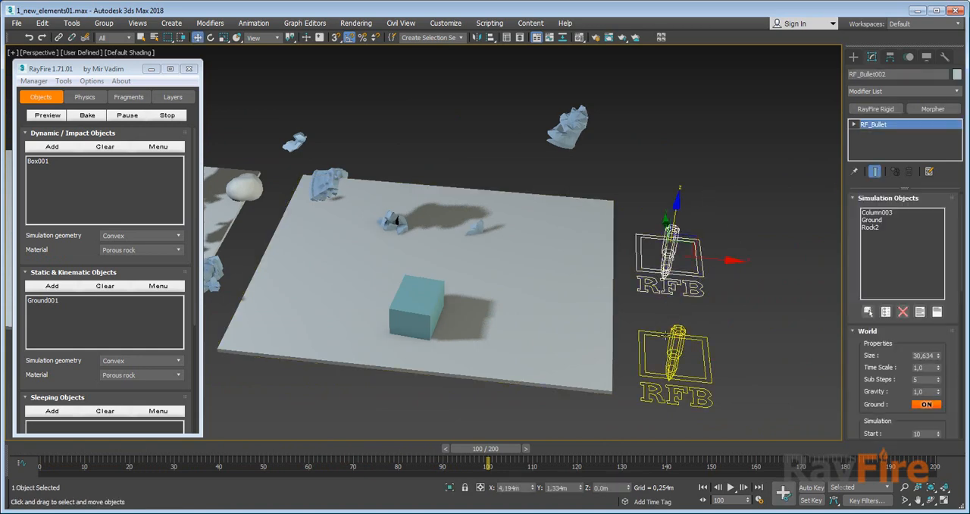
{"action": "left_click", "coordinate": [676, 336]}
{"action": "left_click", "coordinate": [669, 258]}
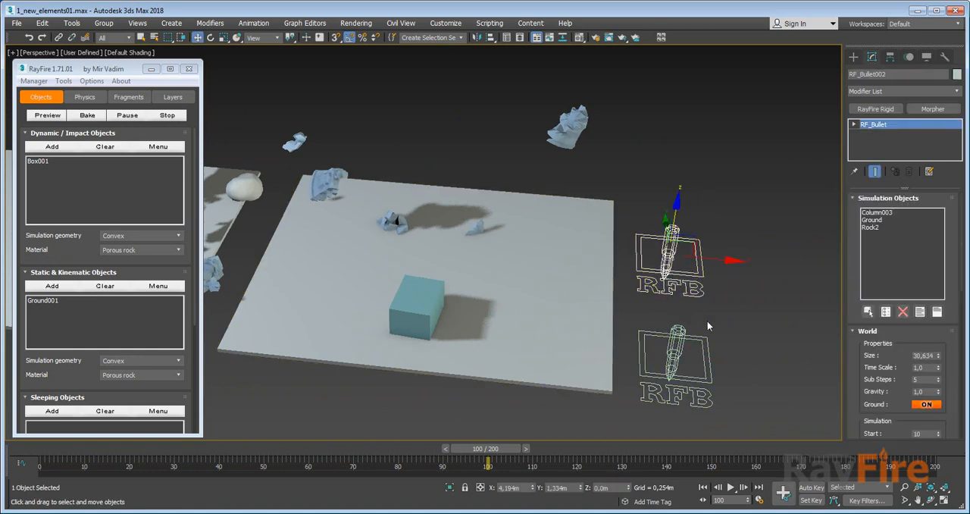
{"action": "scroll", "coordinate": [870, 365], "scroll_direction": "down", "scroll_amount": 3}
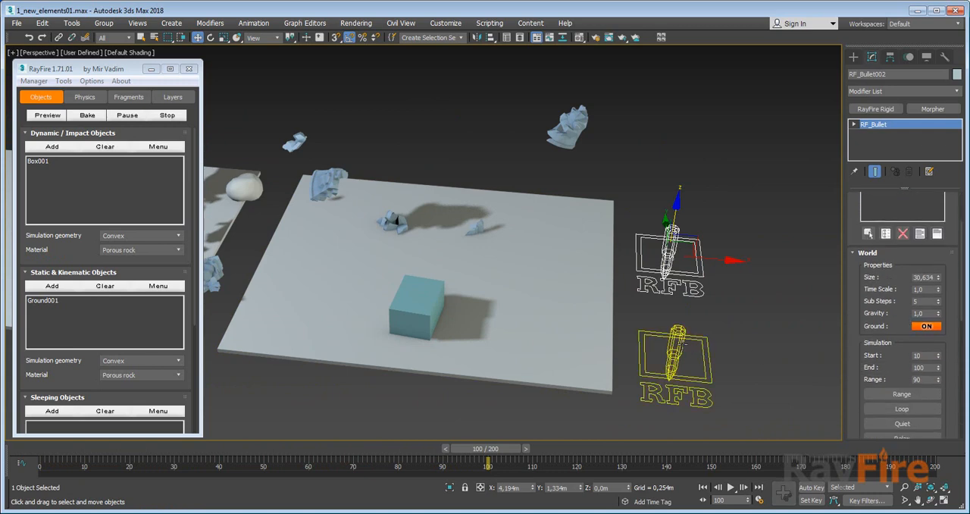
Set RF_Bullet003's gravity to 0.5 and review its remaining settings and simulation objects.
{"action": "left_click", "coordinate": [673, 355]}
{"action": "scroll", "coordinate": [935, 320], "scroll_direction": "down", "scroll_amount": 1}
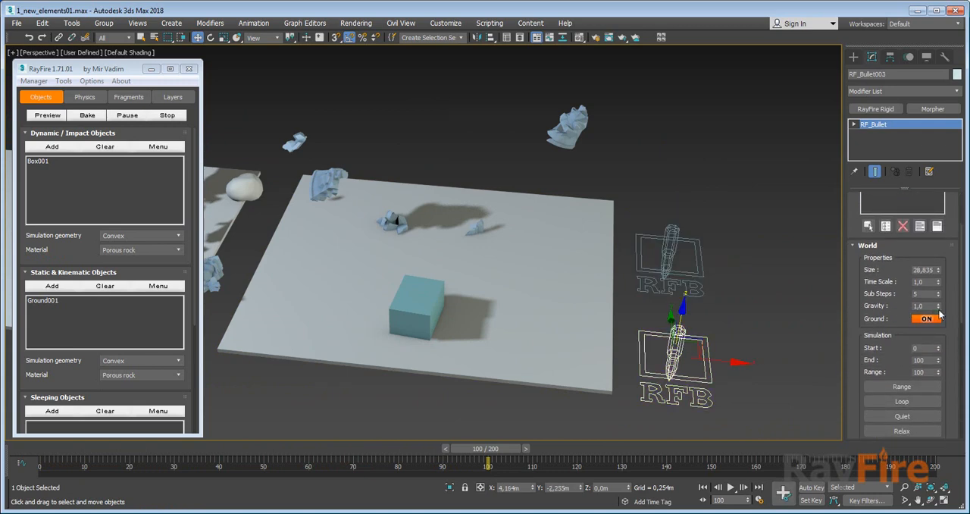
{"action": "left_click_drag", "start_coordinate": [940, 313], "coordinate": [939, 311]}
{"action": "scroll", "coordinate": [905, 342], "scroll_direction": "down", "scroll_amount": 8}
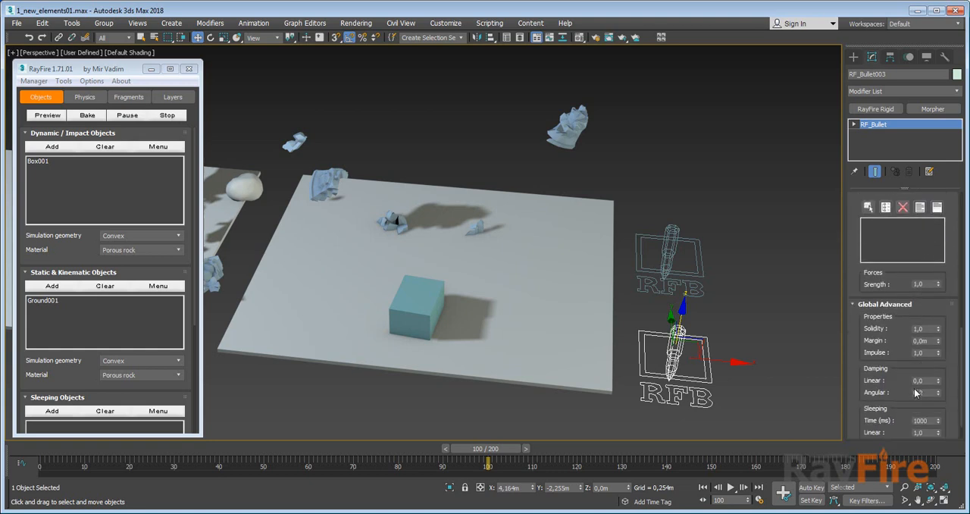
{"action": "scroll", "coordinate": [880, 343], "scroll_direction": "up", "scroll_amount": 8}
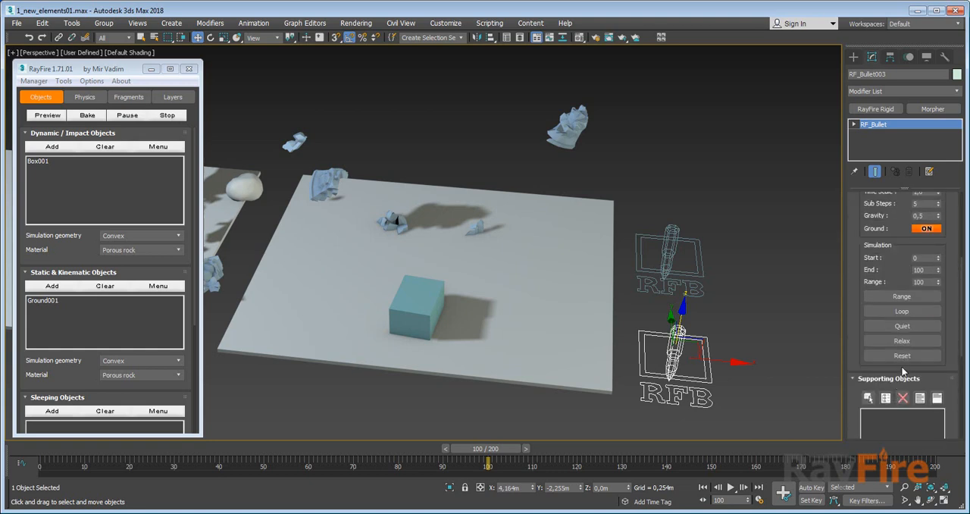
{"action": "left_click", "coordinate": [877, 214]}
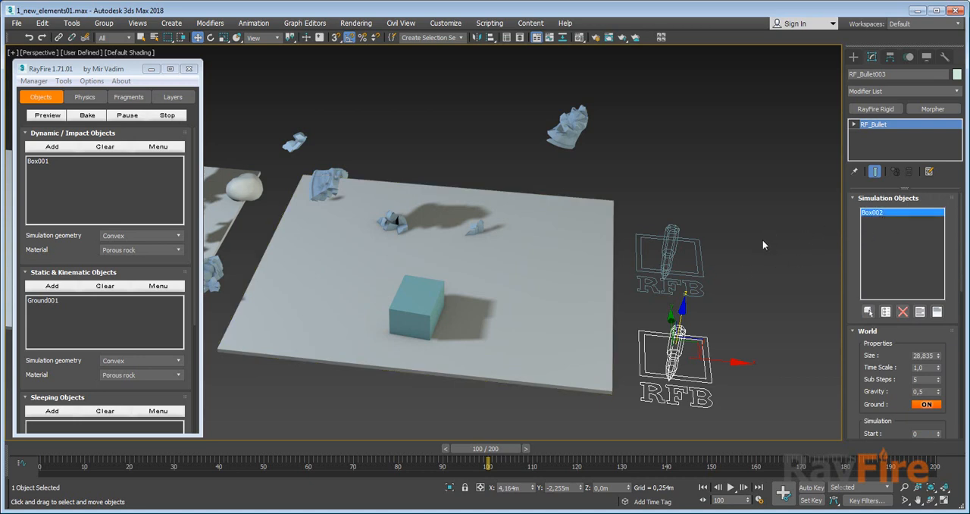
Return the timeline to frame 0 and add Box001 to the floater's Dynamic / Impact Objects list.
{"action": "middle_click_drag", "start_coordinate": [397, 220], "coordinate": [716, 275]}
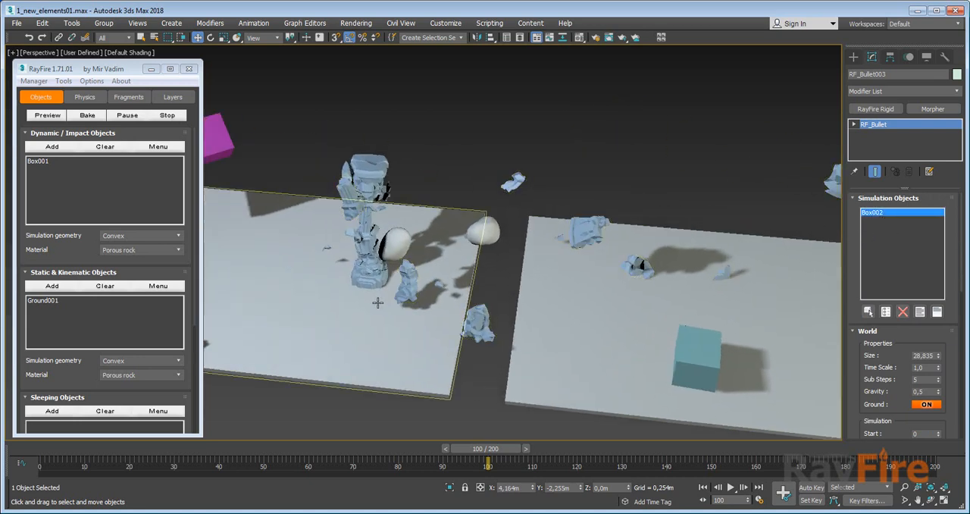
{"action": "middle_click_drag", "start_coordinate": [378, 303], "coordinate": [435, 280]}
{"action": "left_click_drag", "start_coordinate": [499, 450], "coordinate": [60, 428]}
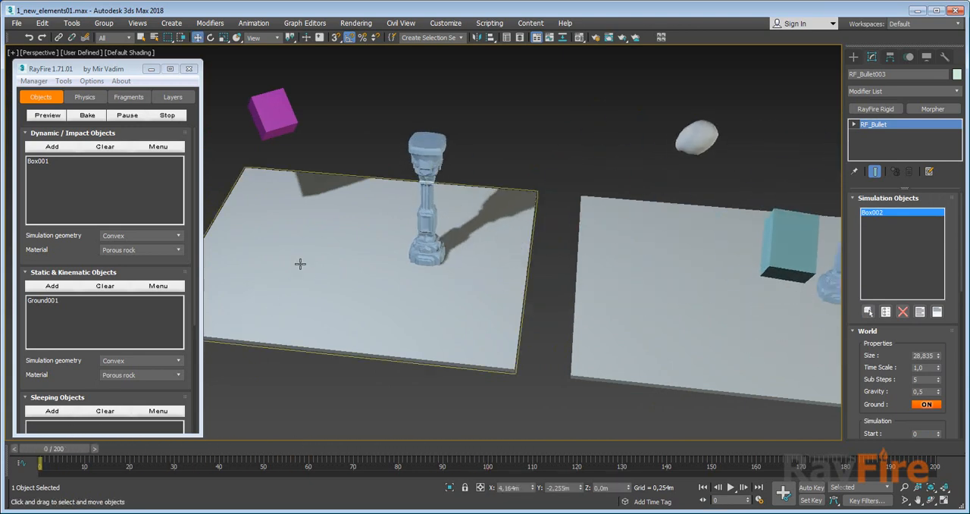
{"action": "left_click", "coordinate": [277, 115]}
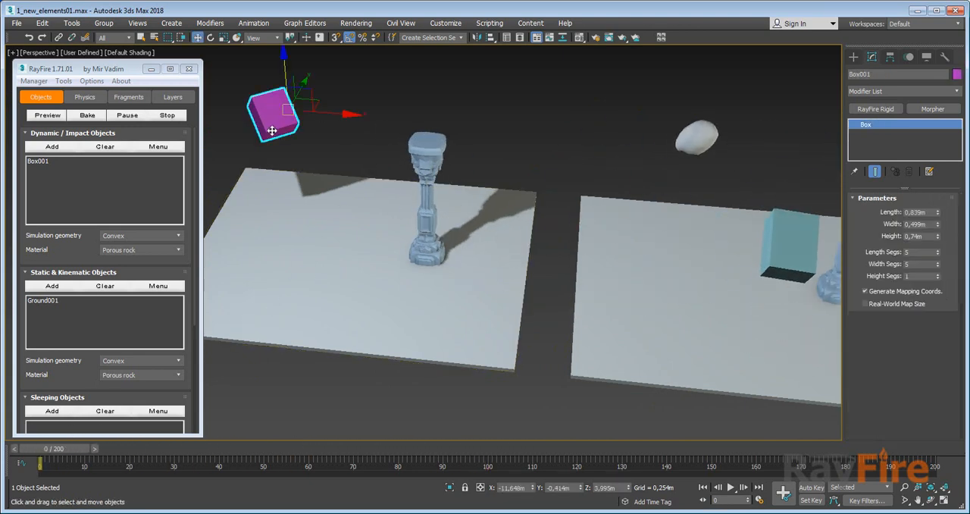
{"action": "left_click", "coordinate": [45, 148]}
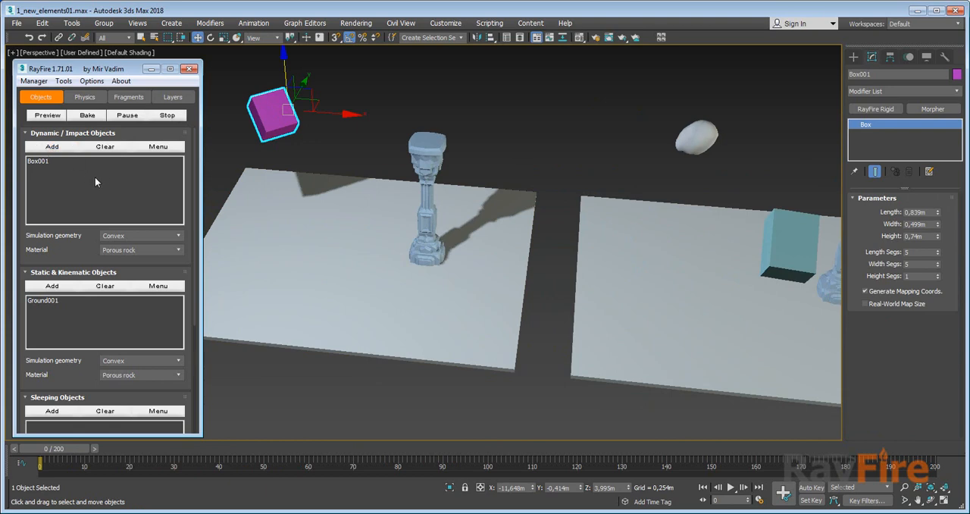
Add the first setup's column fragments to the floater's Sleeping Objects and Rock1 to its Dynamic / Impact Objects.
{"action": "left_click_drag", "start_coordinate": [379, 105], "coordinate": [455, 262]}
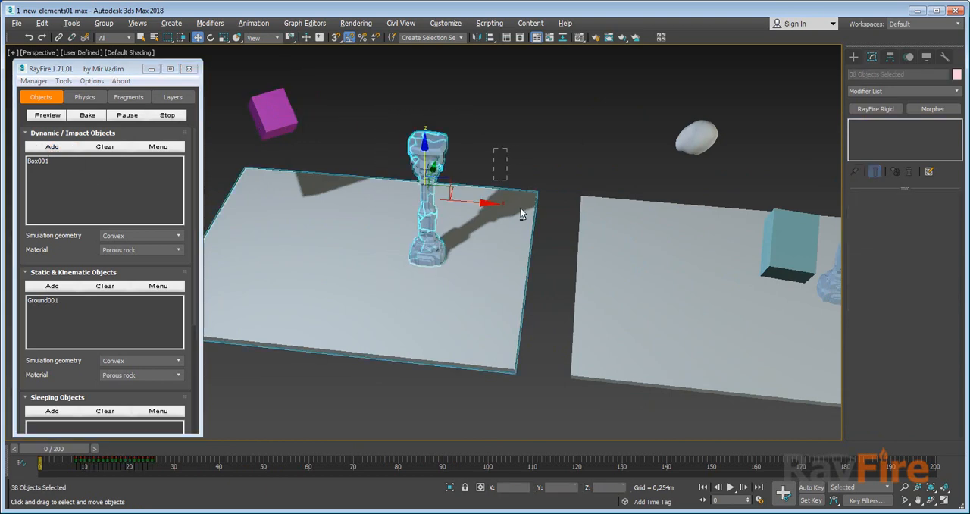
{"action": "left_click_drag", "start_coordinate": [39, 249], "coordinate": [44, 180]}
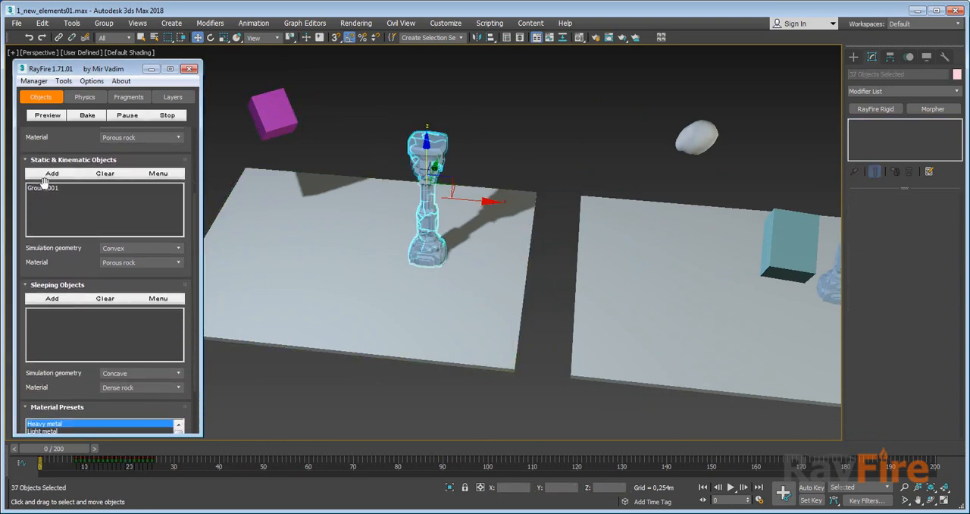
{"action": "left_click", "coordinate": [52, 299]}
{"action": "left_click", "coordinate": [695, 137]}
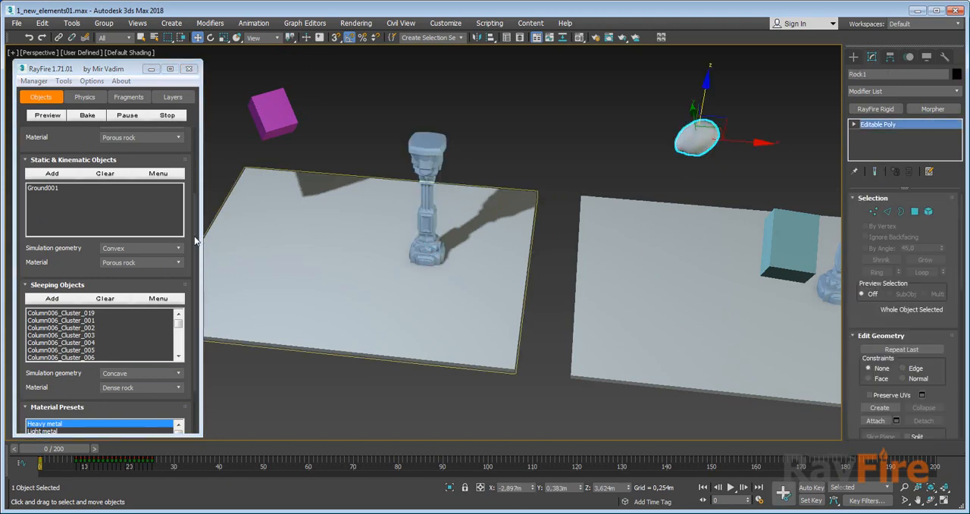
{"action": "scroll", "coordinate": [54, 149], "scroll_direction": "up", "scroll_amount": 5}
{"action": "left_click", "coordinate": [44, 149]}
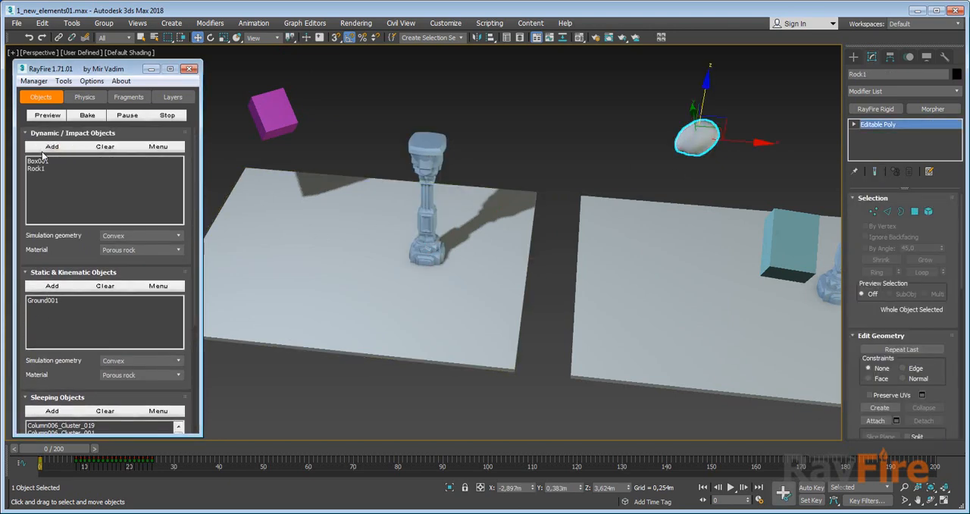
Select Box001 and Rock1 in turn in the Dynamic / Impact Objects list and review the material choices, keeping Porous rock.
{"action": "left_click", "coordinate": [38, 160]}
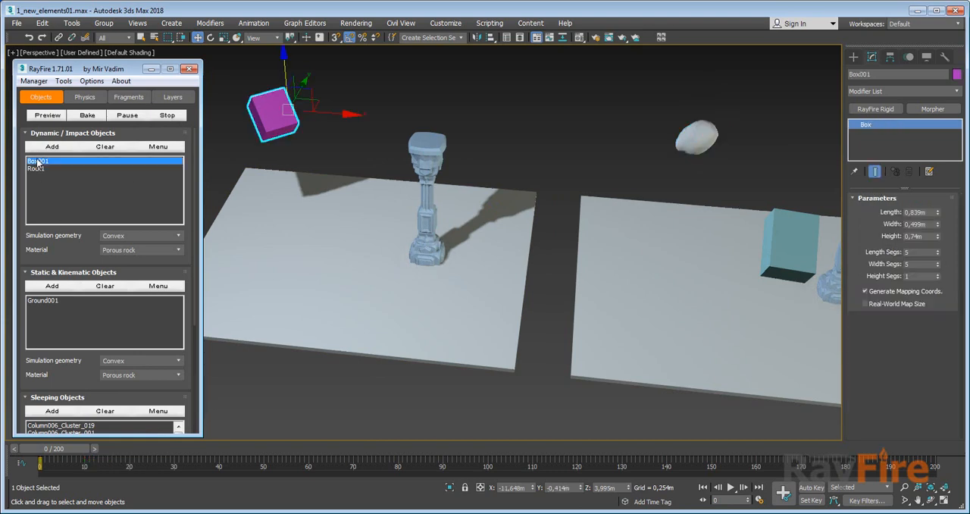
{"action": "left_click", "coordinate": [34, 168]}
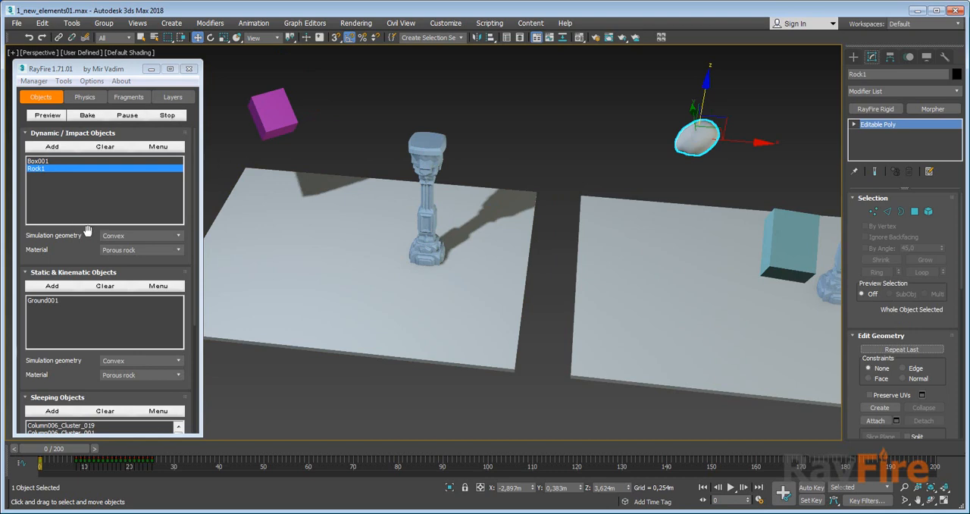
{"action": "left_click", "coordinate": [118, 251]}
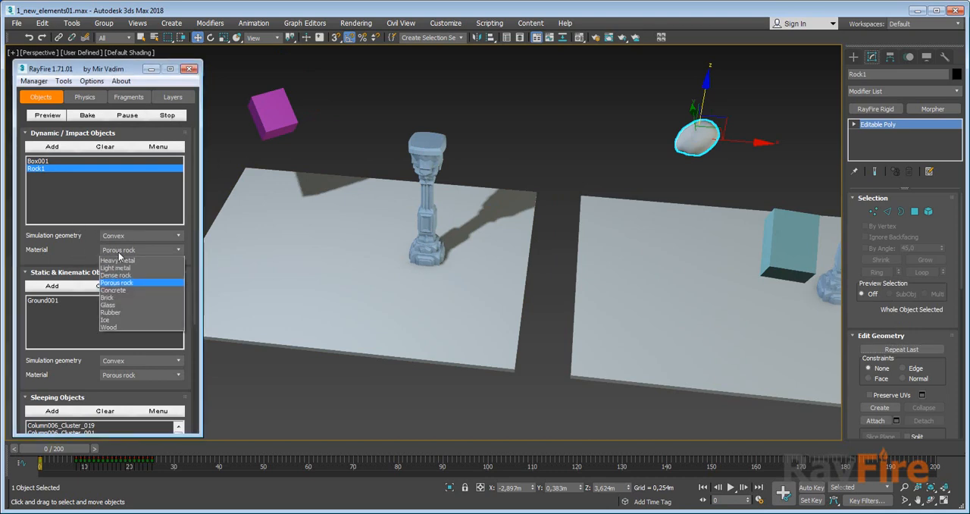
{"action": "left_click", "coordinate": [115, 281]}
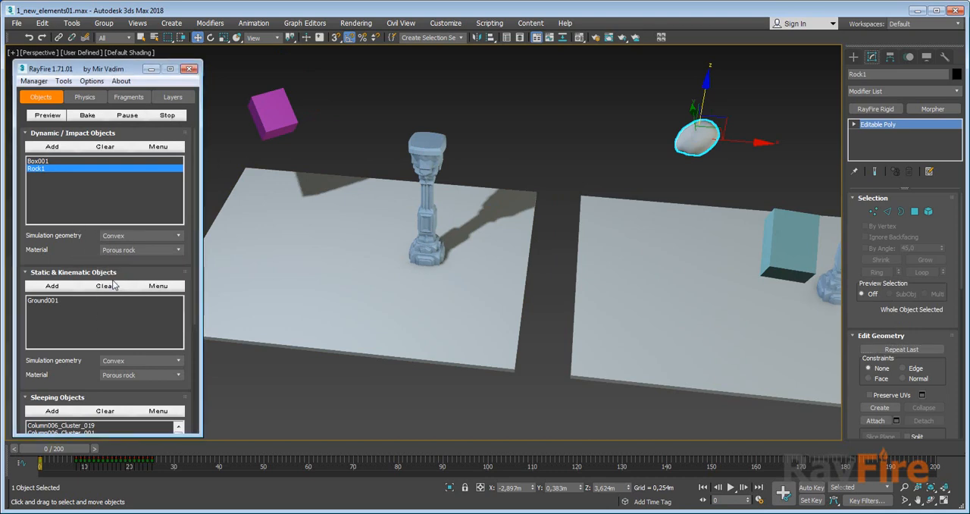
Select Rock1 in the scene, examine the floater's Custom Properties rollout and close it.
{"action": "left_click", "coordinate": [460, 81]}
{"action": "left_click", "coordinate": [706, 134]}
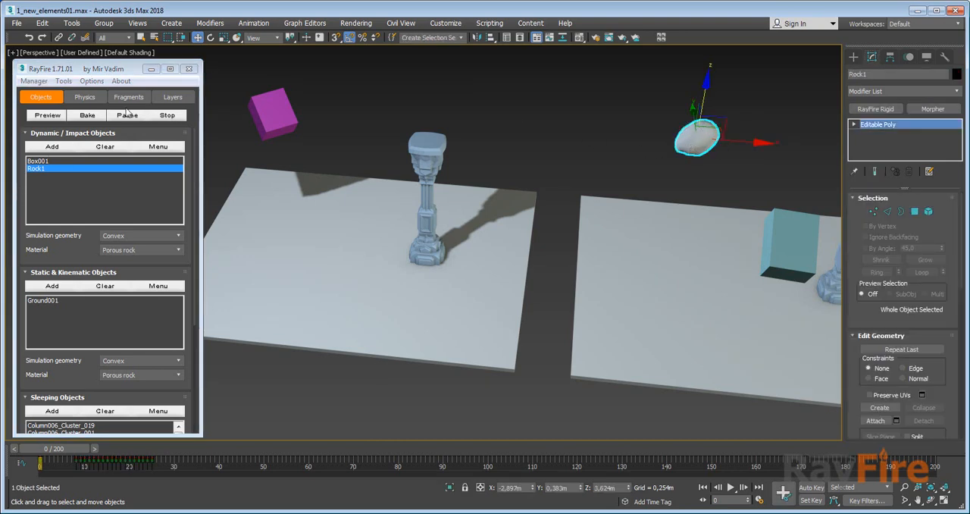
{"action": "left_click", "coordinate": [93, 81]}
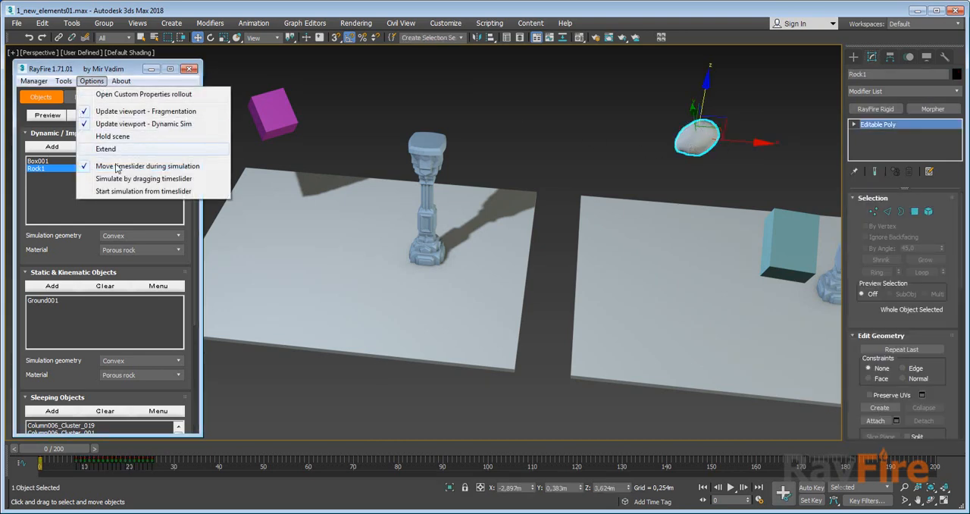
{"action": "left_click", "coordinate": [118, 94]}
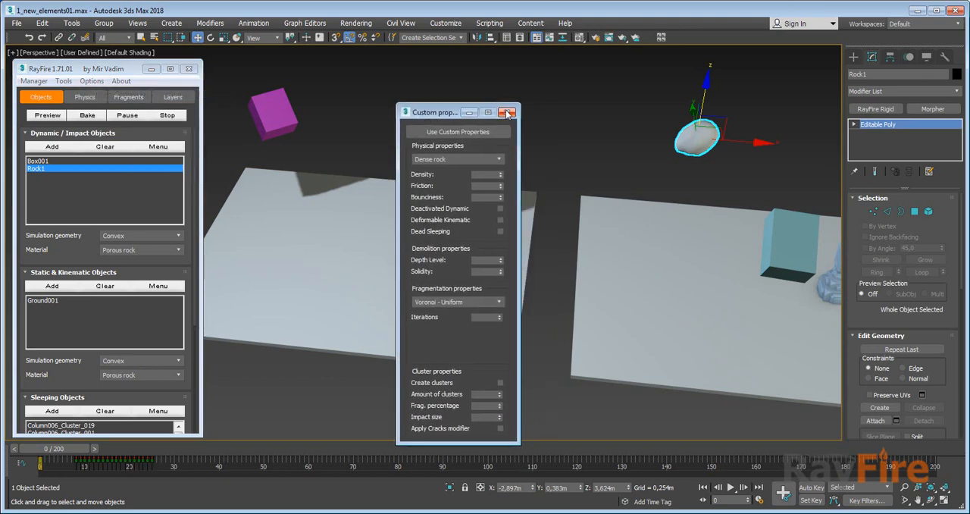
{"action": "left_click", "coordinate": [507, 113]}
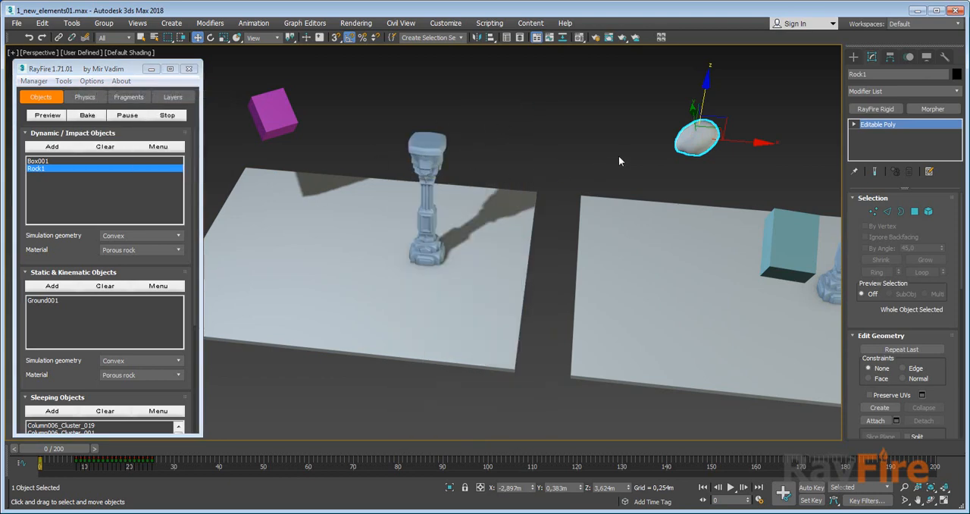
Delete the RF_Bullet003 helper and check the Simulation Objects of RF_Bullet002.
{"action": "middle_click_drag", "start_coordinate": [619, 161], "coordinate": [326, 150]}
{"action": "middle_click_drag", "start_coordinate": [542, 163], "coordinate": [473, 148]}
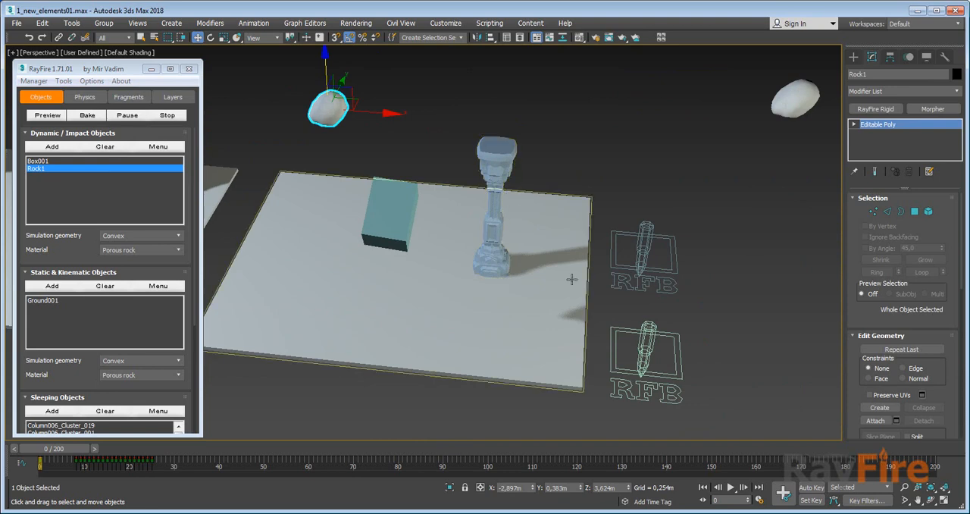
{"action": "left_click", "coordinate": [652, 327]}
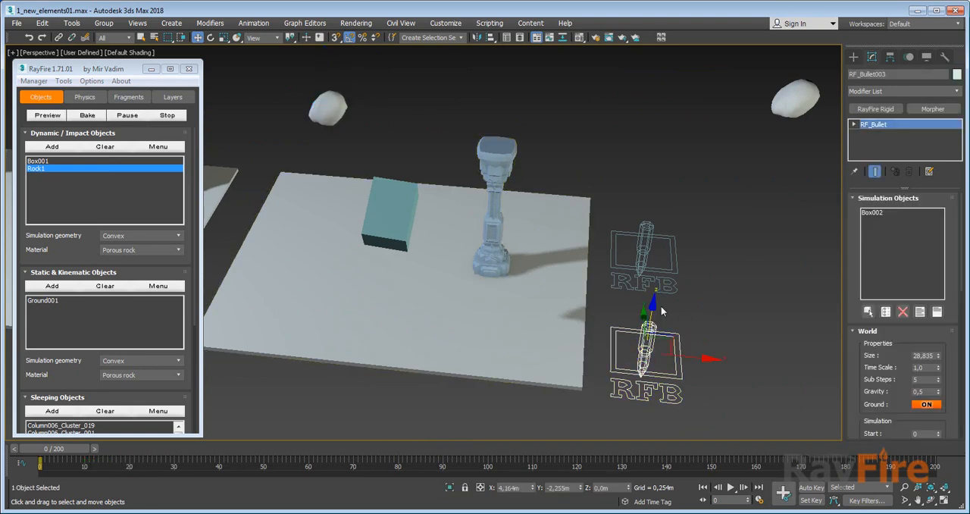
{"action": "key", "text": "Delete"}
{"action": "left_click", "coordinate": [653, 243]}
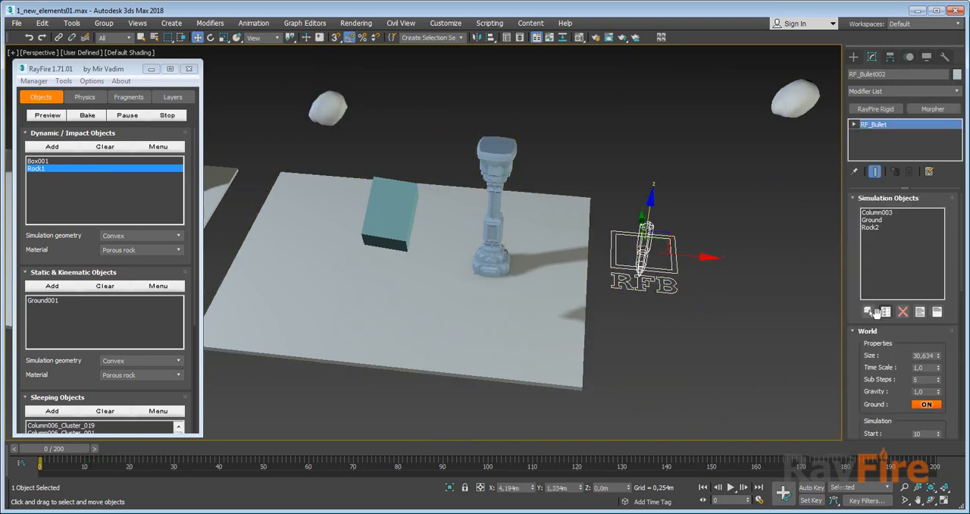
Examine the RayFire Rigid cluster and material properties of Box002 and Column003, keeping Dense Rock as Box002's material.
{"action": "left_click", "coordinate": [390, 216]}
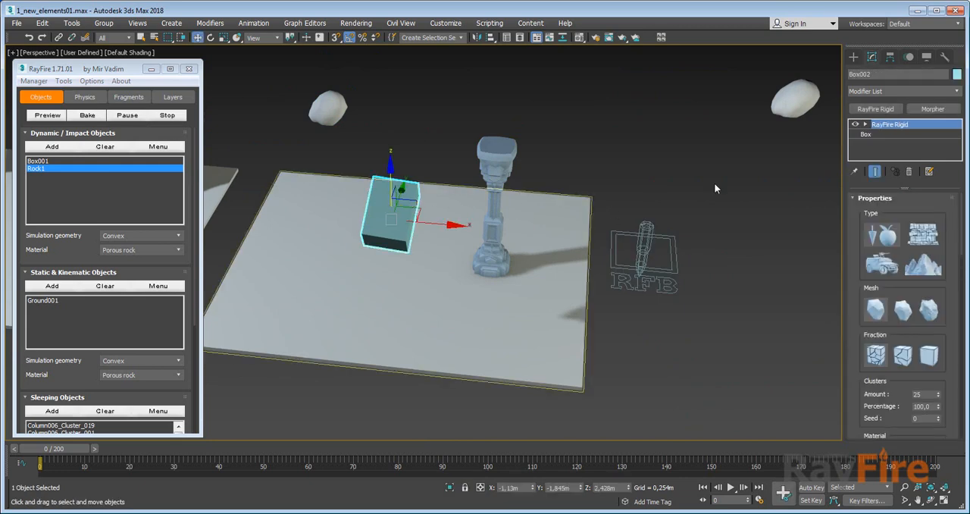
{"action": "left_click_drag", "start_coordinate": [860, 229], "coordinate": [867, 185]}
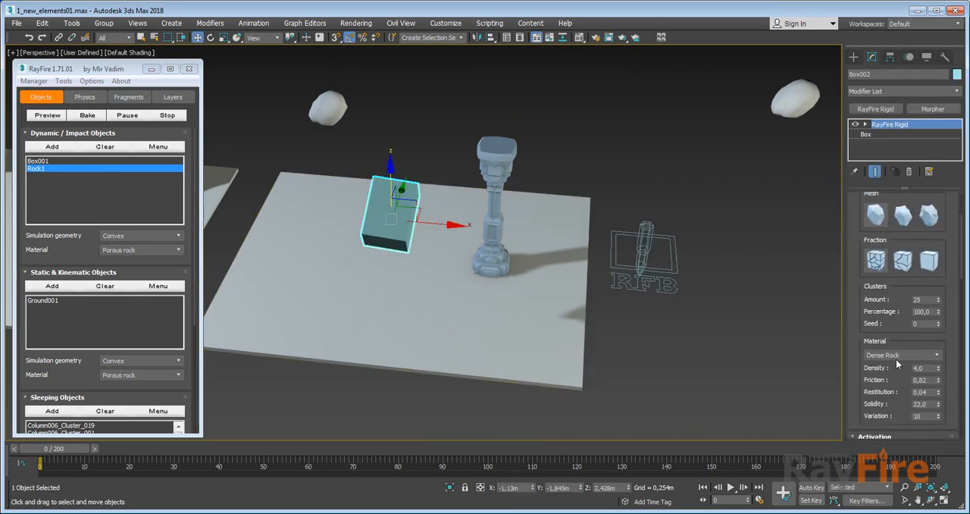
{"action": "left_click", "coordinate": [896, 355]}
{"action": "left_click", "coordinate": [892, 381]}
{"action": "left_click", "coordinate": [493, 157]}
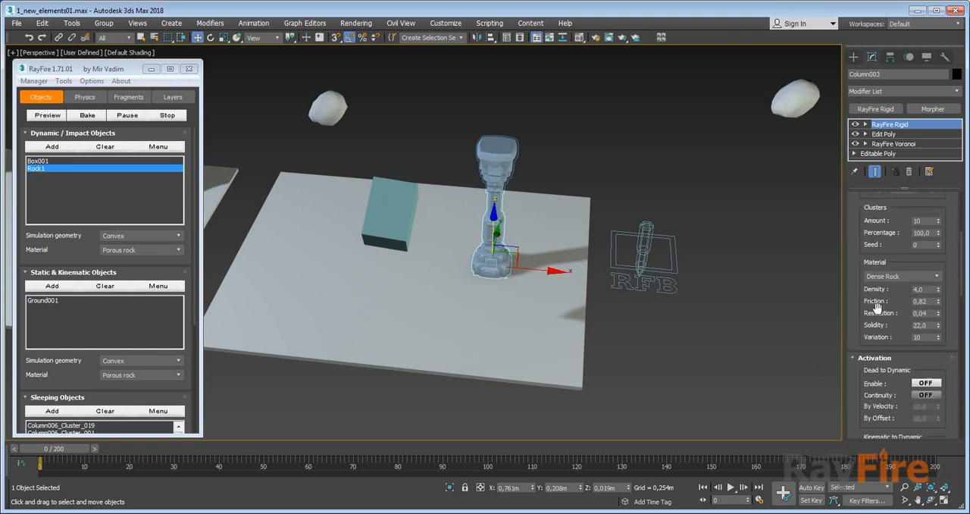
{"action": "scroll", "coordinate": [882, 344], "scroll_direction": "down", "scroll_amount": 2}
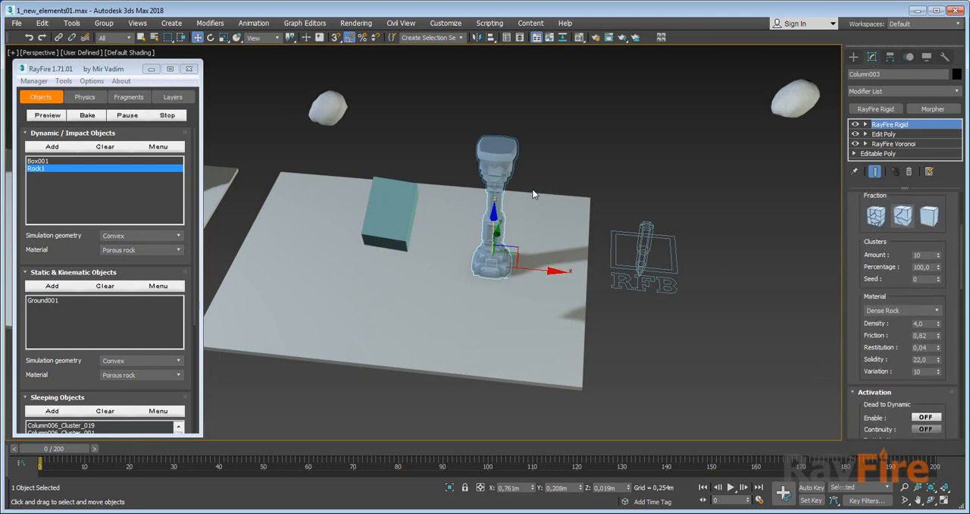
Delete Box002 from the second setup.
{"action": "middle_click_drag", "start_coordinate": [503, 174], "coordinate": [501, 176], "text": "alt"}
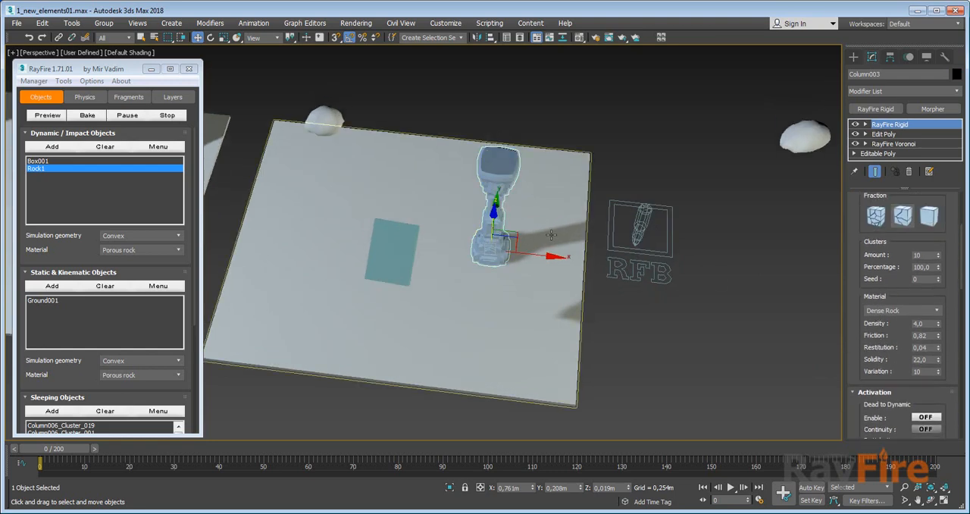
{"action": "middle_click_drag", "start_coordinate": [551, 235], "coordinate": [555, 203], "text": "alt"}
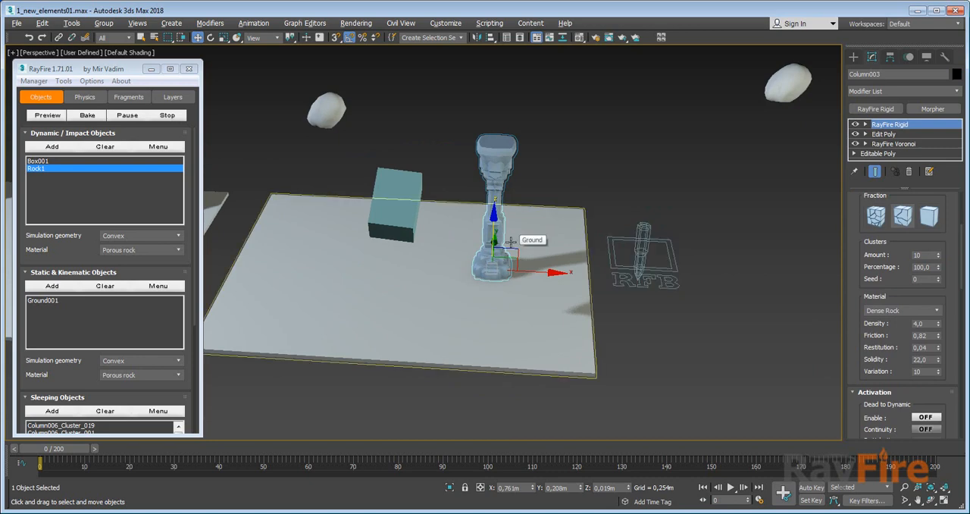
{"action": "middle_click_drag", "start_coordinate": [511, 241], "coordinate": [454, 245], "text": "alt"}
{"action": "left_click", "coordinate": [419, 211]}
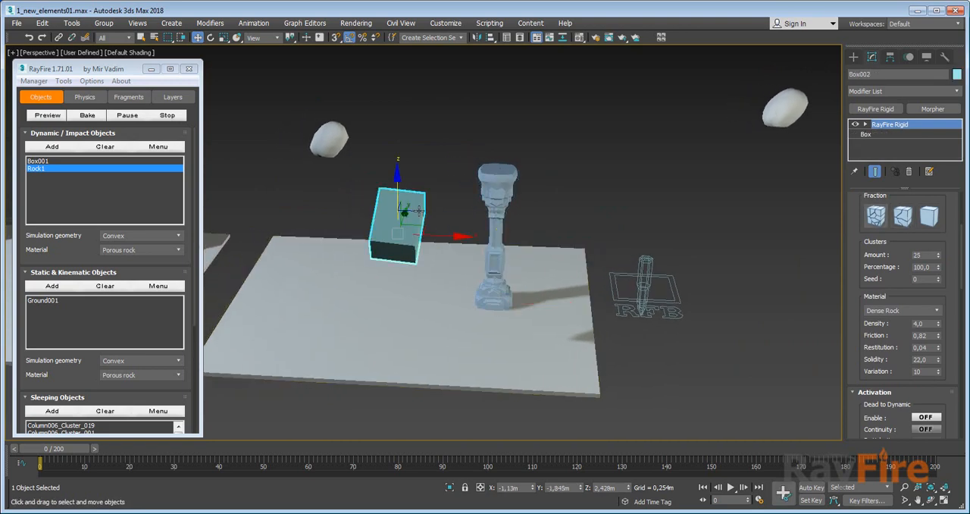
{"action": "key", "text": "Delete"}
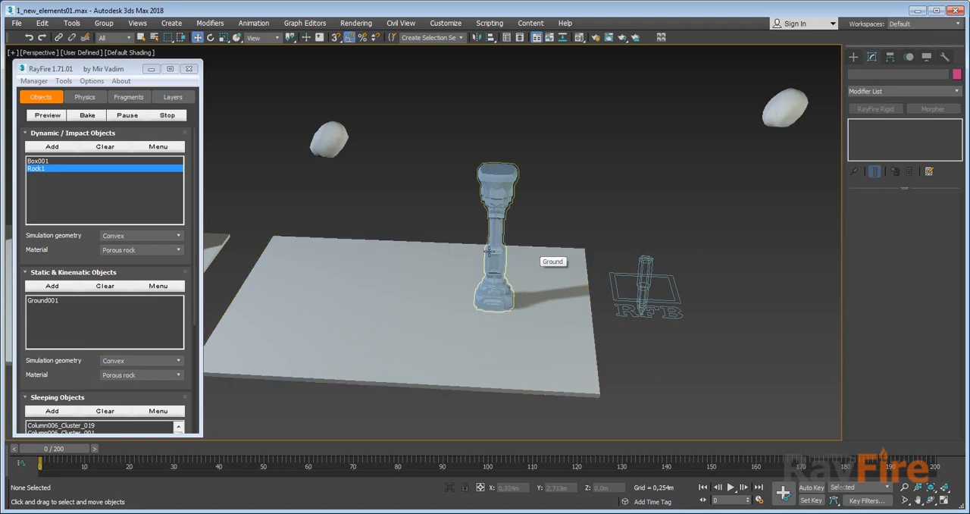
Select a fragment of the first setup's column and examine the floater's Physics options.
{"action": "scroll", "coordinate": [494, 261], "scroll_direction": "up", "scroll_amount": 3}
{"action": "middle_click_drag", "start_coordinate": [505, 273], "coordinate": [666, 268]}
{"action": "scroll", "coordinate": [403, 264], "scroll_direction": "down", "scroll_amount": 3}
{"action": "middle_click_drag", "start_coordinate": [402, 264], "coordinate": [497, 259]}
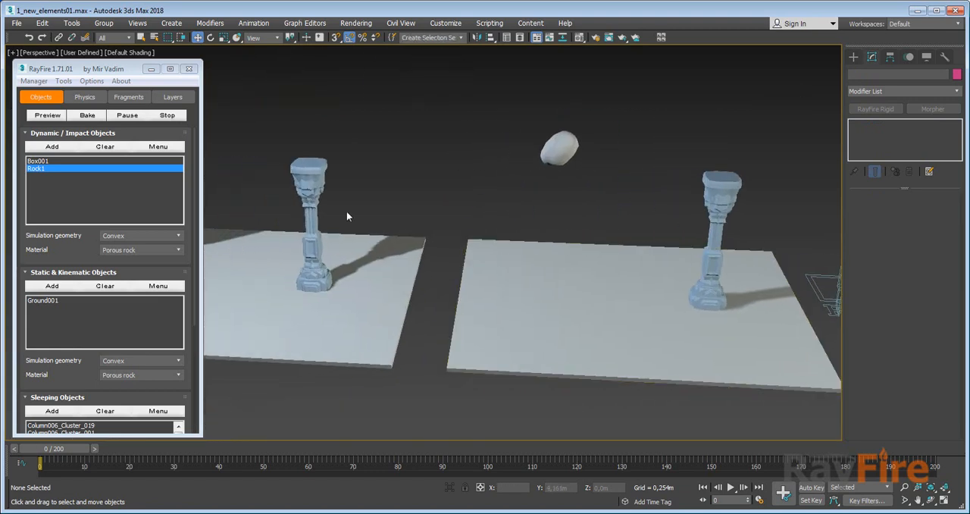
{"action": "left_click", "coordinate": [318, 191]}
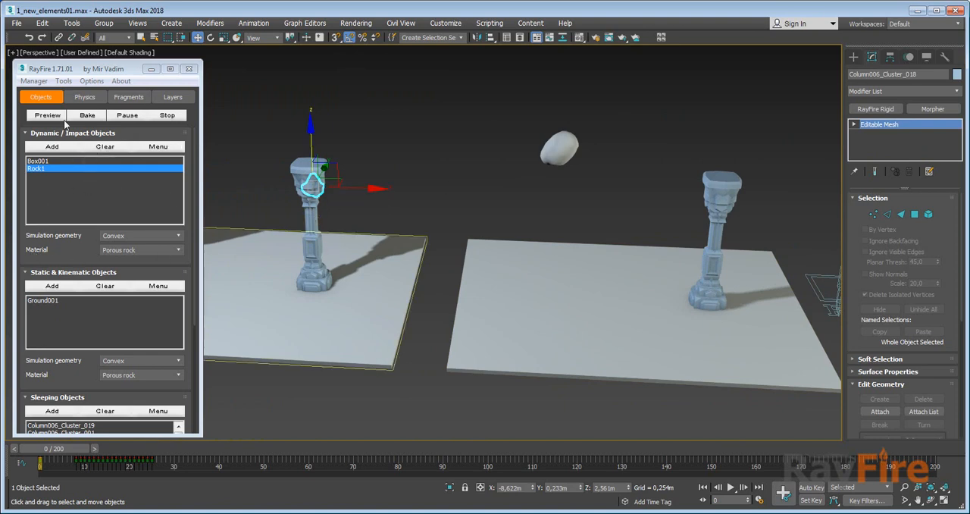
{"action": "left_click", "coordinate": [84, 97]}
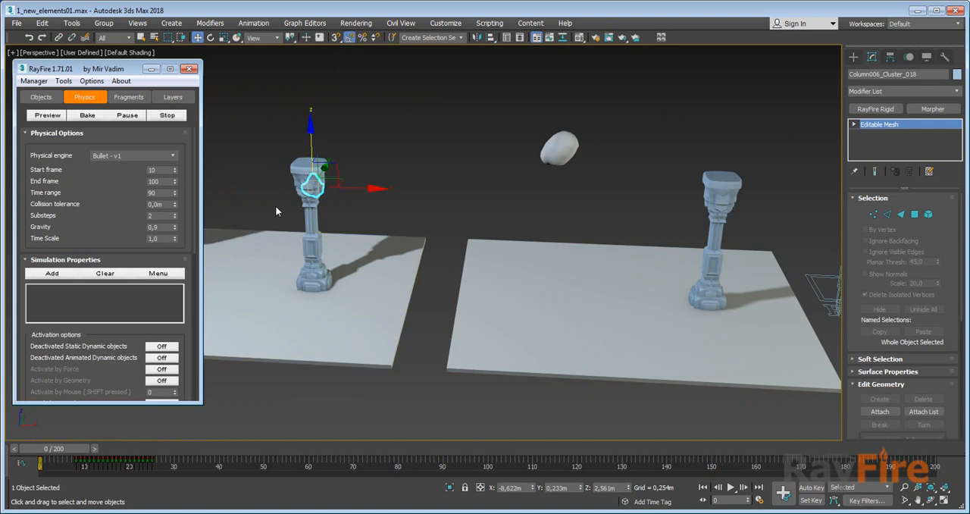
Move Rock1 from the second setup to the first one, to X about -8.92 m.
{"action": "middle_click_drag", "start_coordinate": [616, 222], "coordinate": [326, 205]}
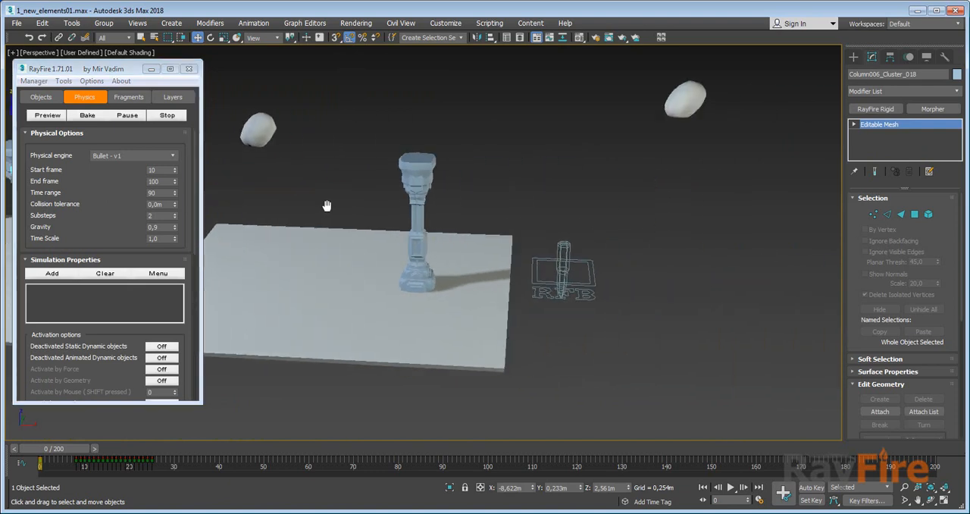
{"action": "left_click_drag", "start_coordinate": [70, 450], "coordinate": [19, 450]}
{"action": "left_click", "coordinate": [258, 130]}
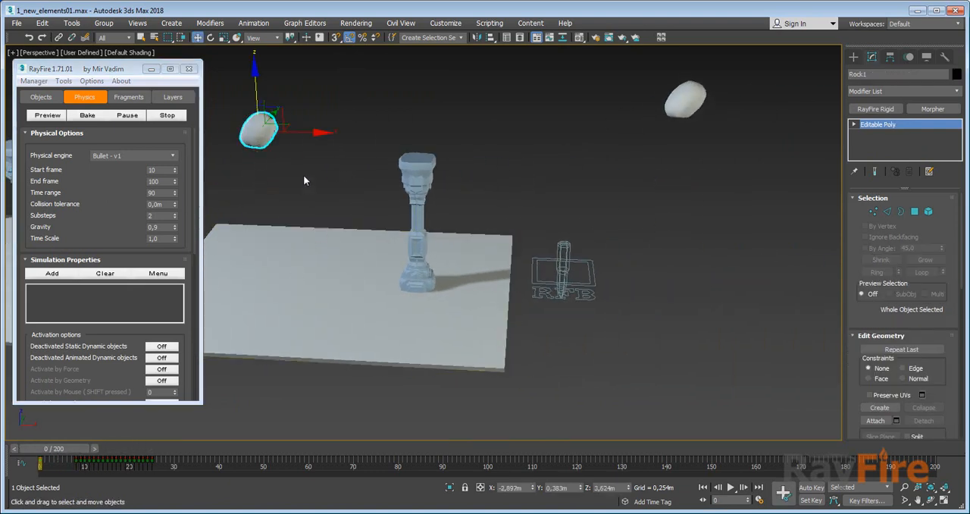
{"action": "middle_click_drag", "start_coordinate": [405, 246], "coordinate": [479, 250]}
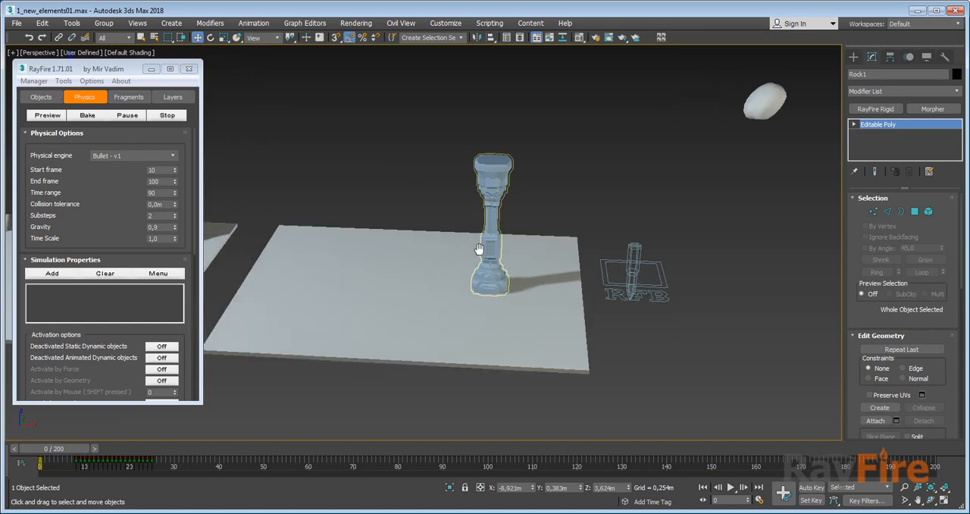
Set RF_Bullet002's simulation end frame to 79, run its looped simulation and stop it.
{"action": "scroll", "coordinate": [480, 250], "scroll_direction": "up", "scroll_amount": 3}
{"action": "left_click", "coordinate": [708, 277]}
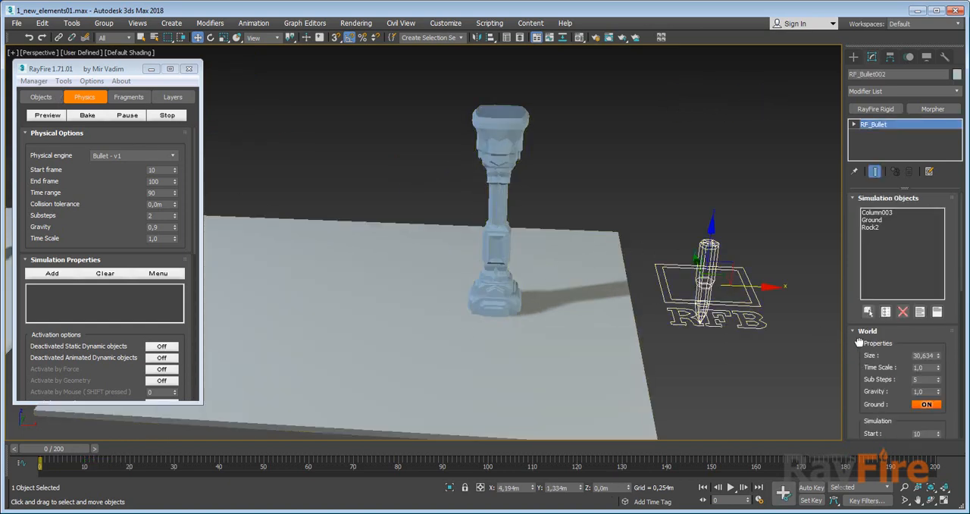
{"action": "scroll", "coordinate": [859, 342], "scroll_direction": "down", "scroll_amount": 5}
{"action": "middle_click_drag", "start_coordinate": [706, 332], "coordinate": [666, 381]}
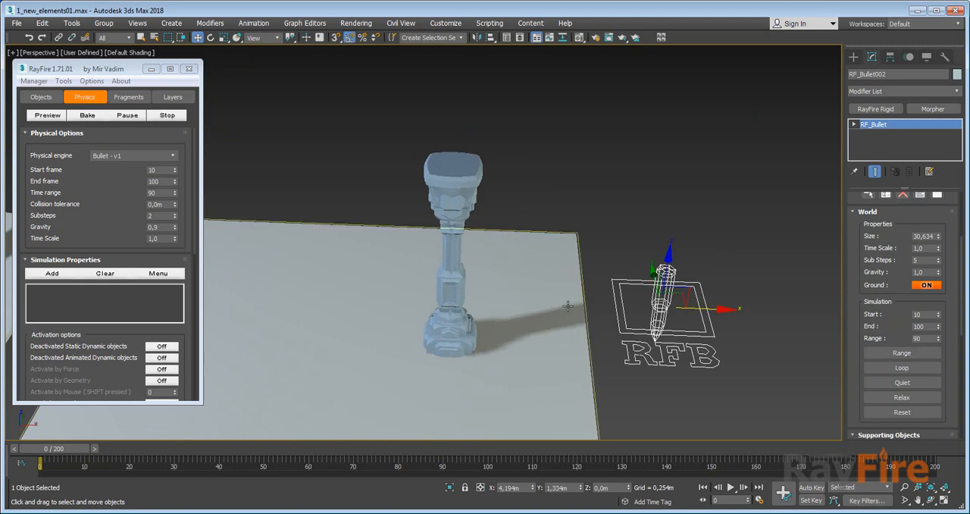
{"action": "middle_click_drag", "start_coordinate": [568, 306], "coordinate": [568, 298], "text": "alt"}
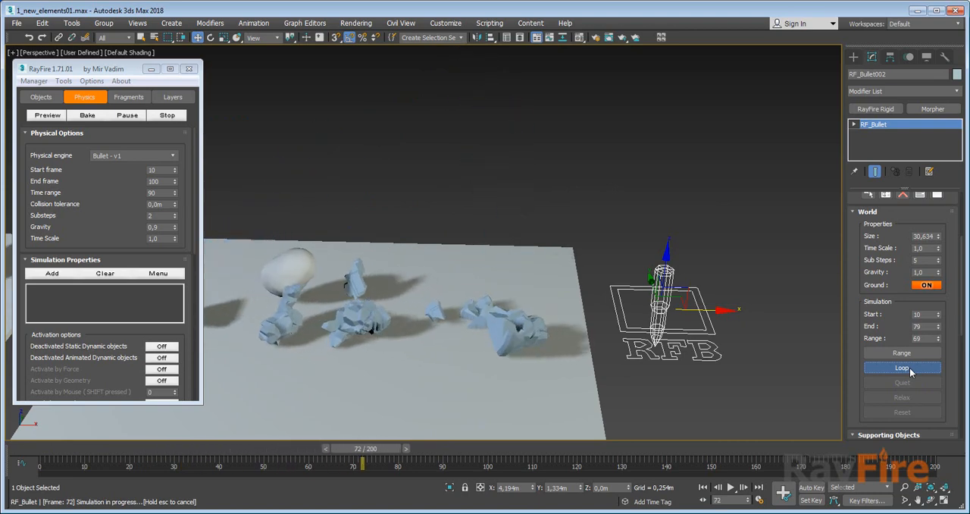
{"action": "left_click", "coordinate": [899, 369]}
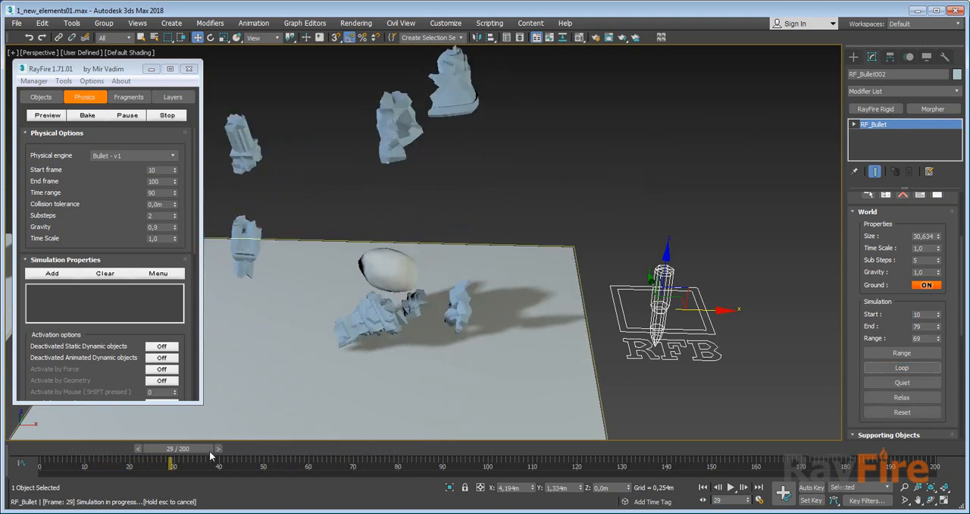
Return the timeline to frame 8 and remove the RayFire Rigid modifier from Rock2.
{"action": "left_click_drag", "start_coordinate": [212, 455], "coordinate": [104, 457]}
{"action": "left_click", "coordinate": [776, 112]}
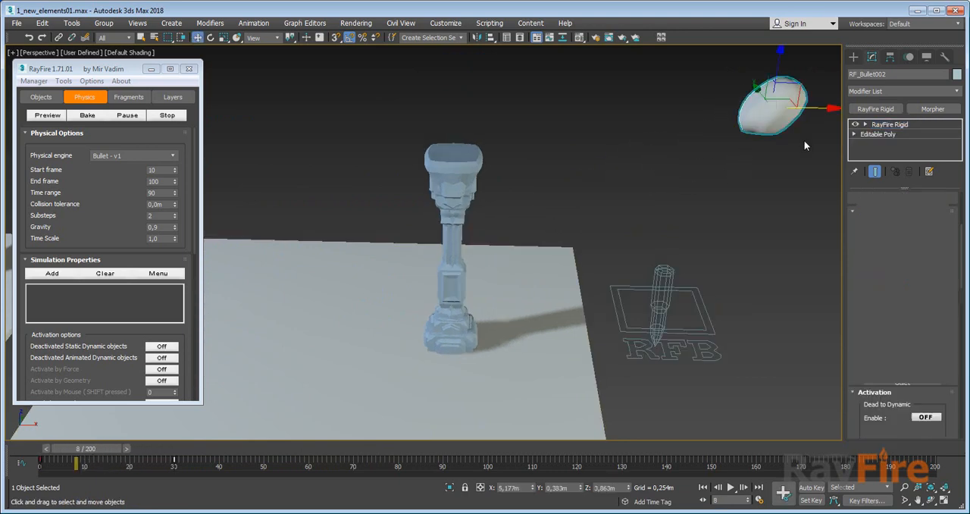
{"action": "left_click", "coordinate": [891, 123]}
{"action": "left_click", "coordinate": [909, 171]}
Reset Rock2's transform with Reset XForm and collapse its whole modifier stack.
{"action": "left_click", "coordinate": [945, 57]}
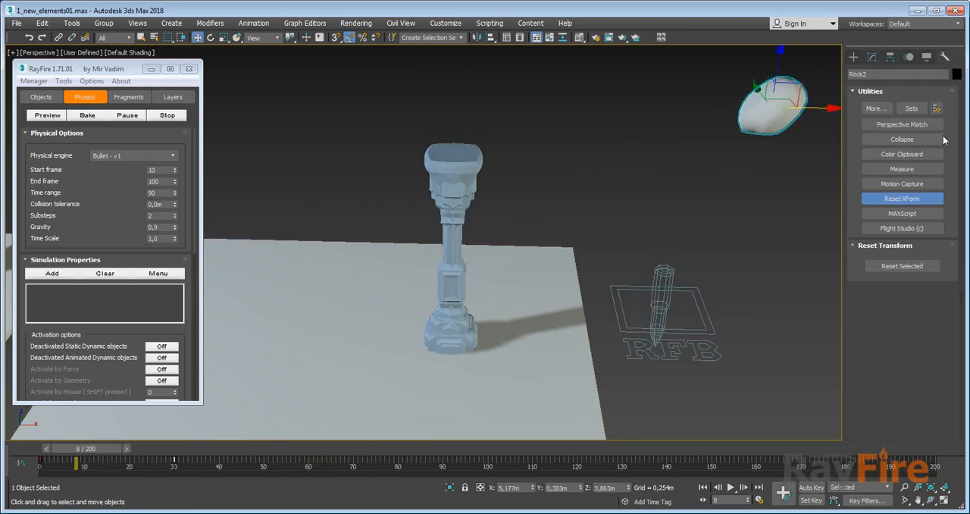
{"action": "left_click", "coordinate": [873, 58]}
{"action": "right_click", "coordinate": [883, 137]}
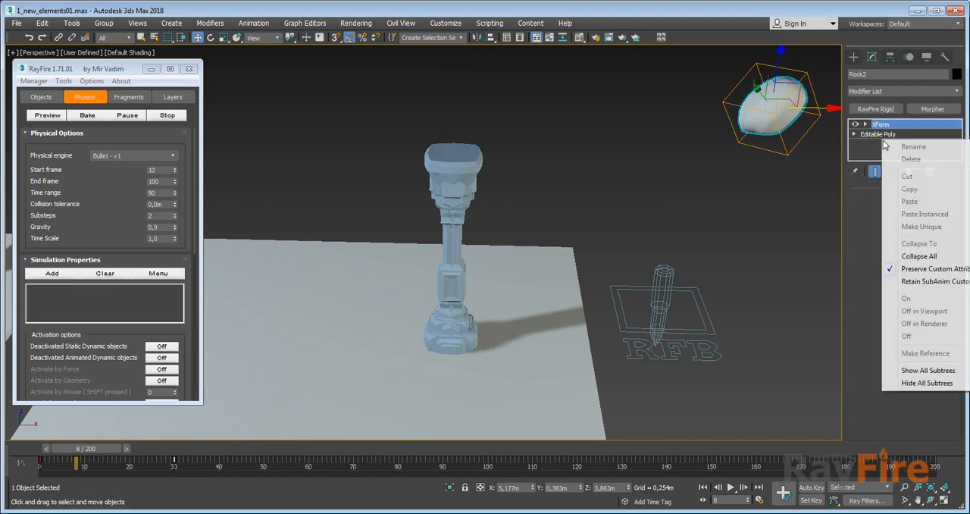
{"action": "left_click", "coordinate": [917, 257]}
{"action": "left_click", "coordinate": [538, 297]}
Add Rock2 to RF_Bullet002's simulation objects and review its RayFire Rigid properties, material and activation options.
{"action": "left_click", "coordinate": [661, 295]}
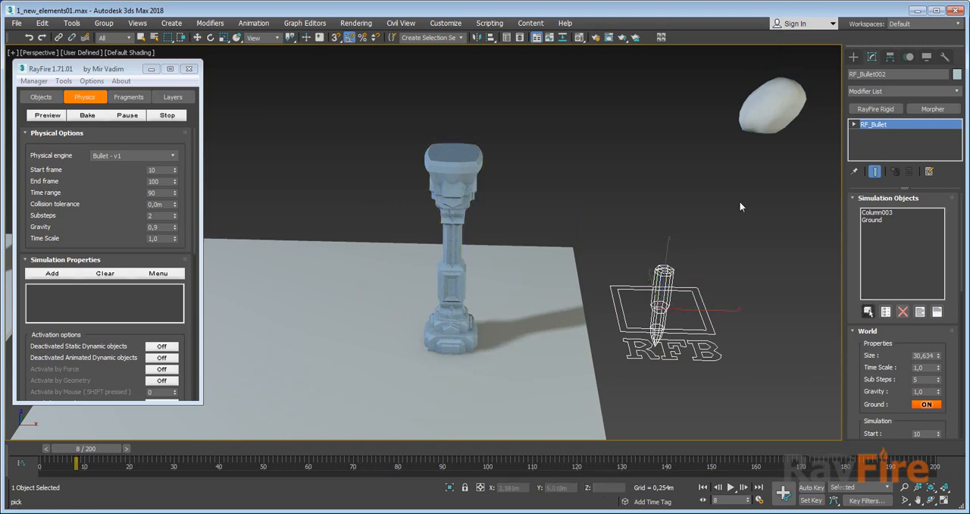
{"action": "left_click", "coordinate": [754, 106]}
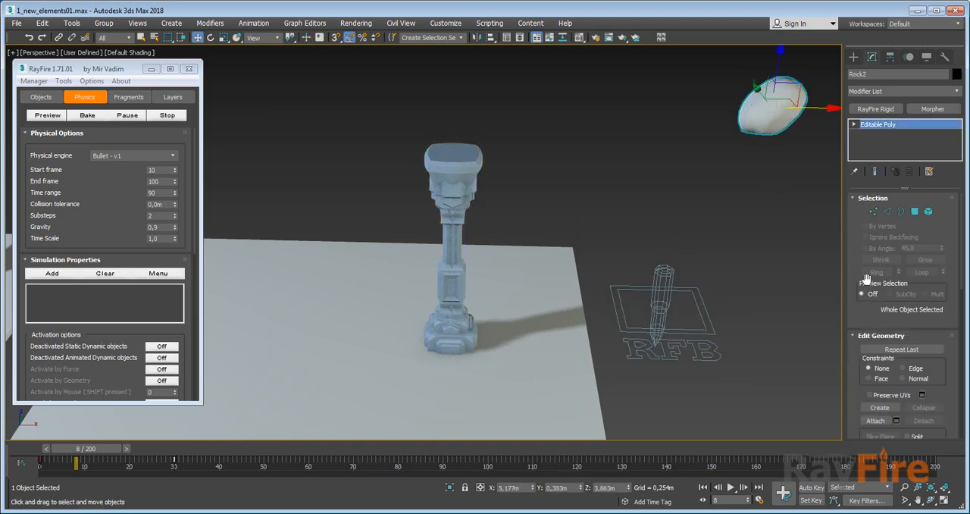
{"action": "left_click", "coordinate": [685, 288]}
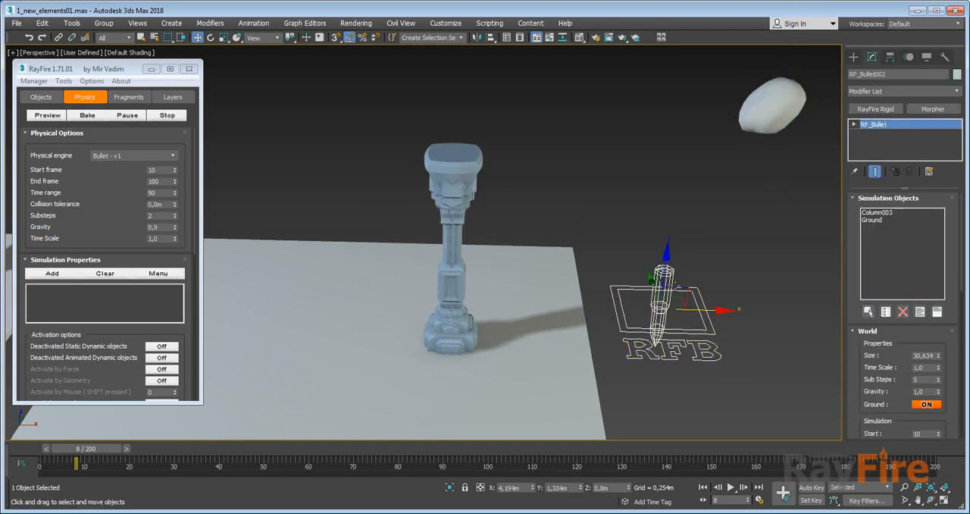
{"action": "left_click", "coordinate": [777, 118]}
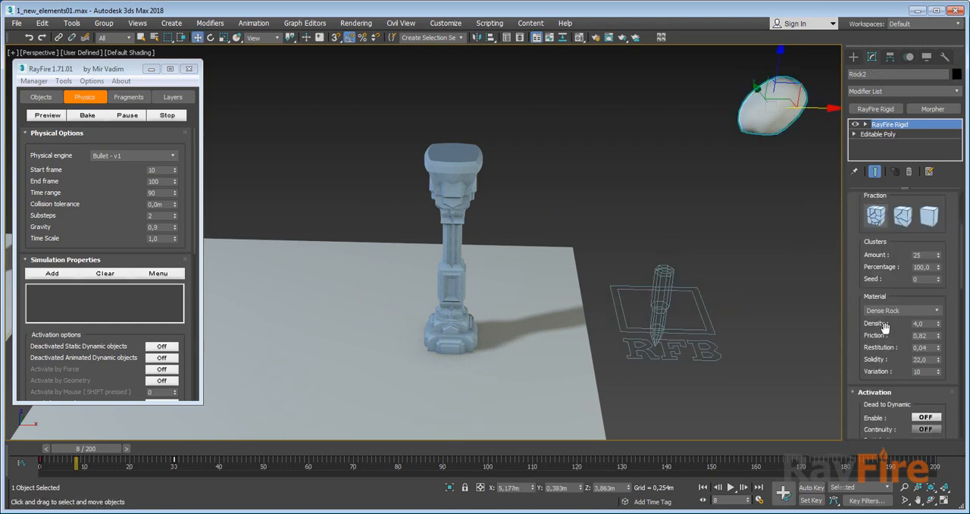
{"action": "left_click", "coordinate": [852, 296]}
{"action": "scroll", "coordinate": [852, 391], "scroll_direction": "up", "scroll_amount": 5}
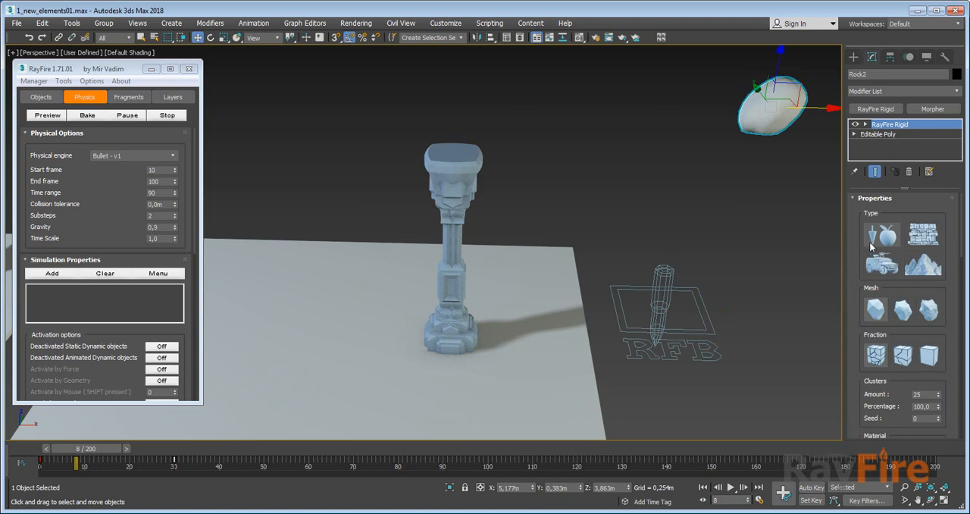
{"action": "scroll", "coordinate": [871, 395], "scroll_direction": "down", "scroll_amount": 5}
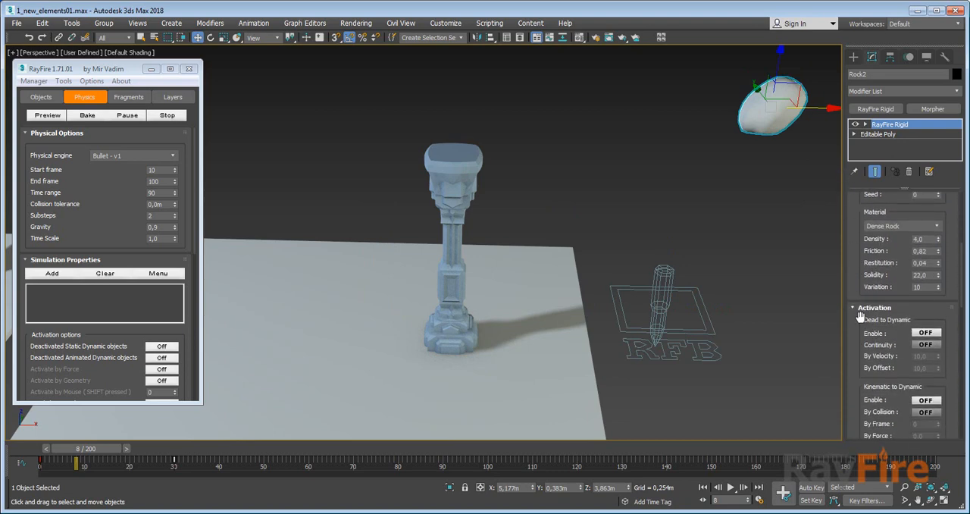
{"action": "scroll", "coordinate": [863, 326], "scroll_direction": "down", "scroll_amount": 5}
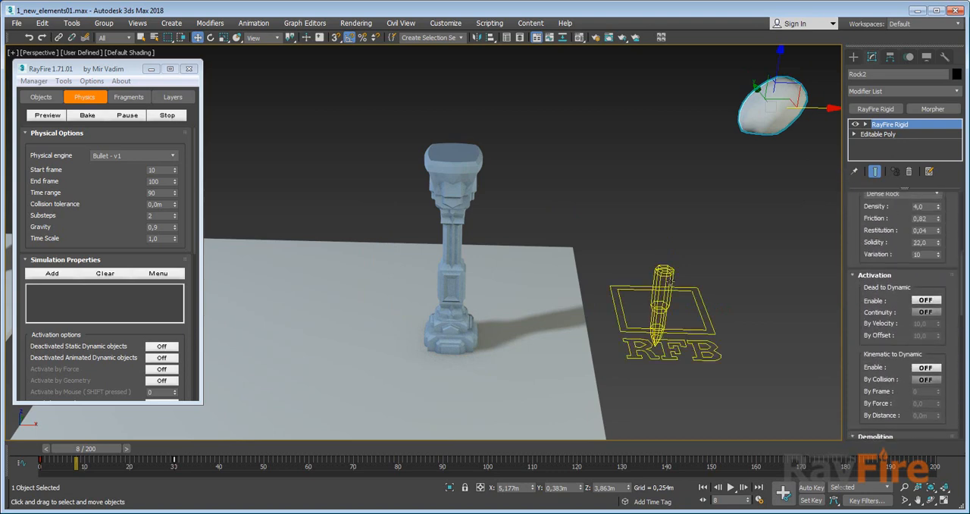
Run RF_Bullet002's looped simulation and bring the falling column fragments into closer view.
{"action": "left_click", "coordinate": [664, 303]}
{"action": "scroll", "coordinate": [869, 358], "scroll_direction": "down", "scroll_amount": 5}
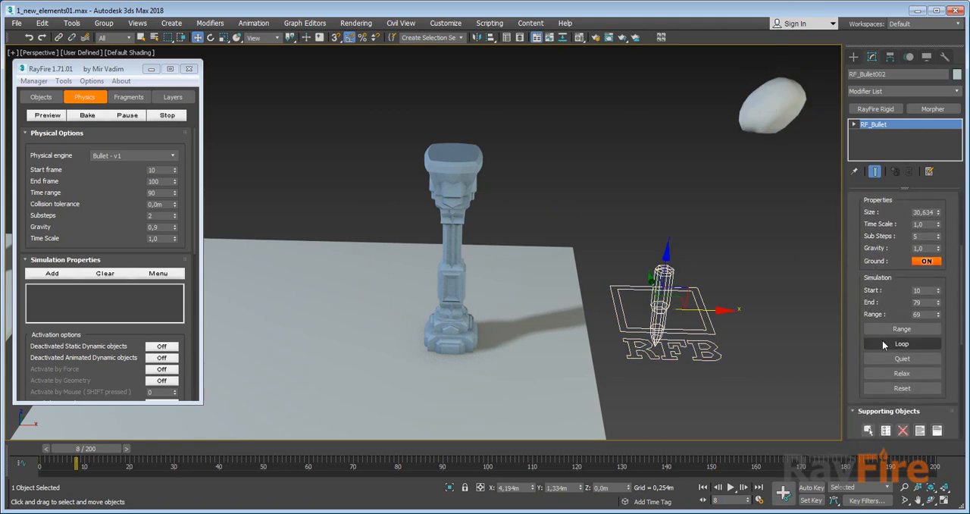
{"action": "left_click", "coordinate": [885, 346]}
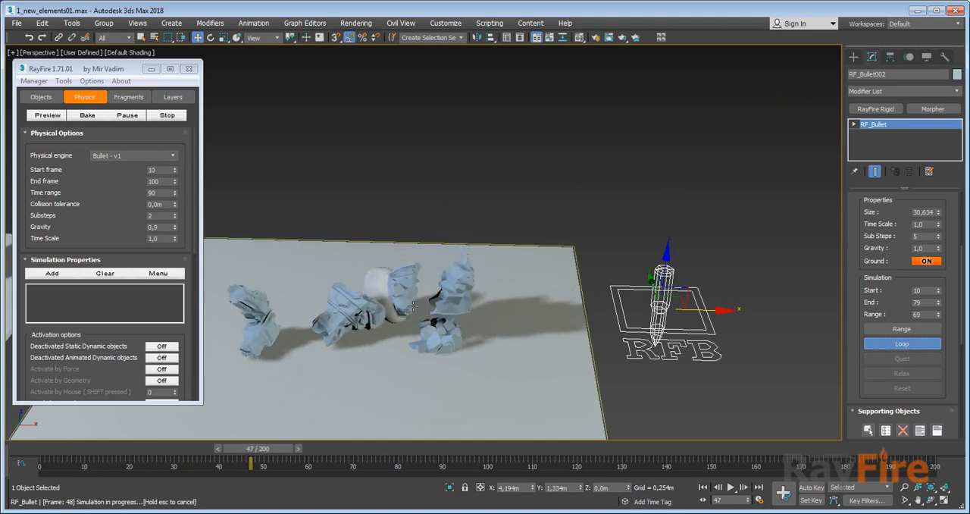
{"action": "middle_click_drag", "start_coordinate": [377, 311], "coordinate": [436, 290]}
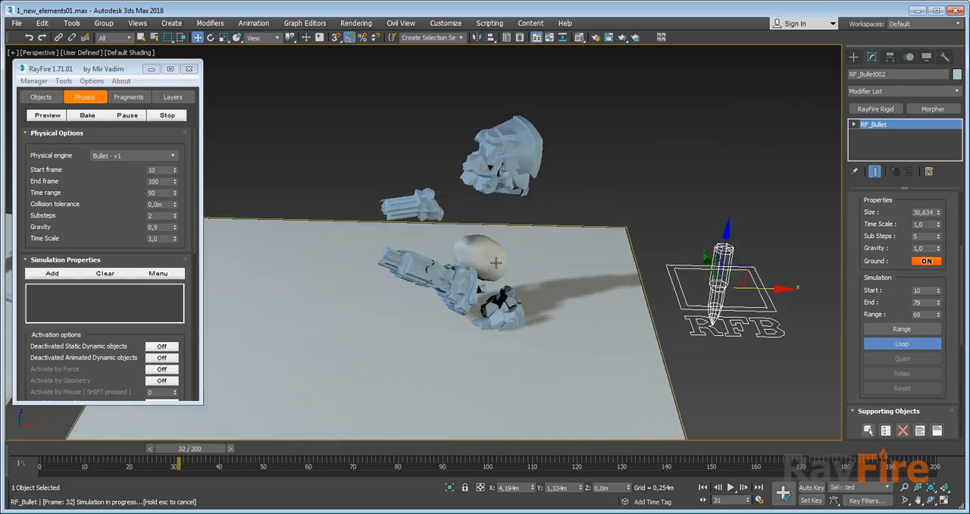
Set the cluster amount in Column003's RayFire Rigid modifier to 20 and finally to 50 while the loop runs.
{"action": "right_click", "coordinate": [590, 237]}
{"action": "left_click", "coordinate": [604, 164]}
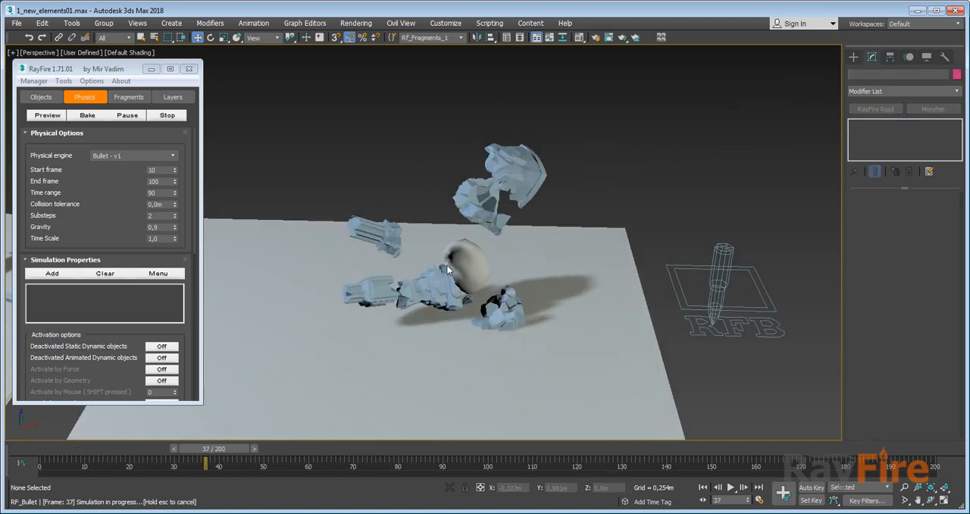
{"action": "left_click", "coordinate": [477, 290]}
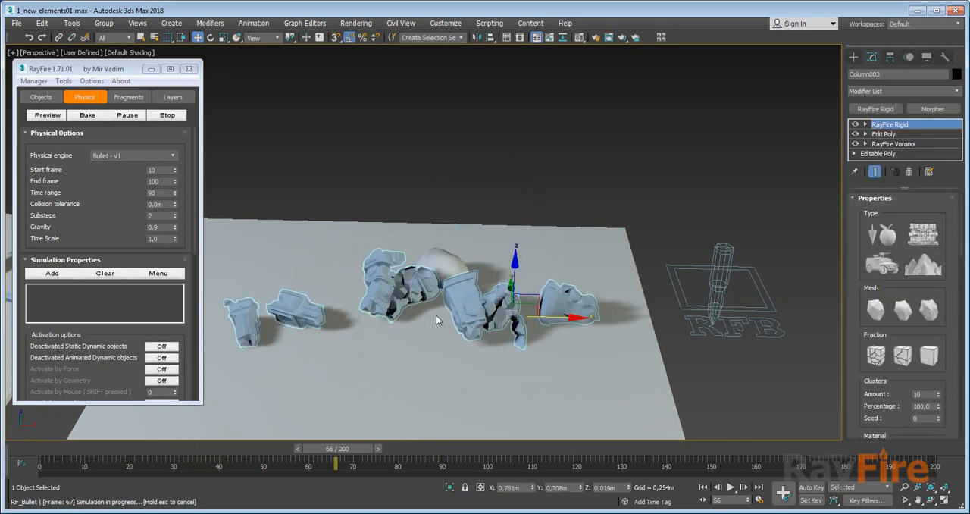
{"action": "scroll", "coordinate": [865, 283], "scroll_direction": "down", "scroll_amount": 5}
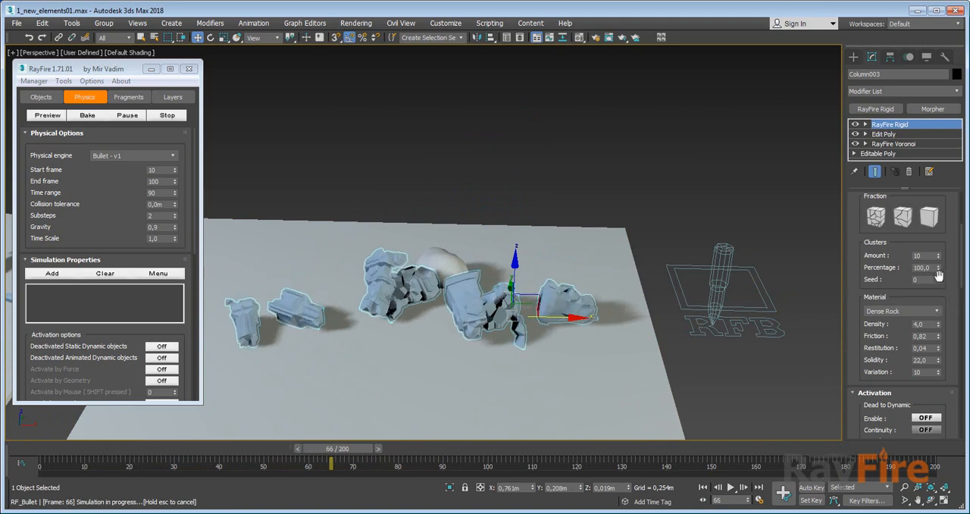
{"action": "left_click_drag", "start_coordinate": [926, 256], "coordinate": [892, 258]}
{"action": "type", "text": "20"}
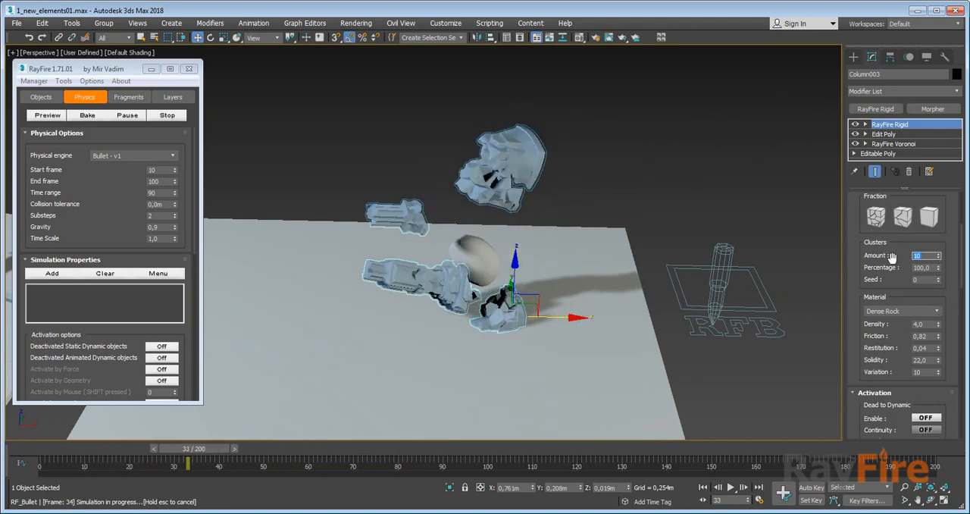
{"action": "key", "text": "Return"}
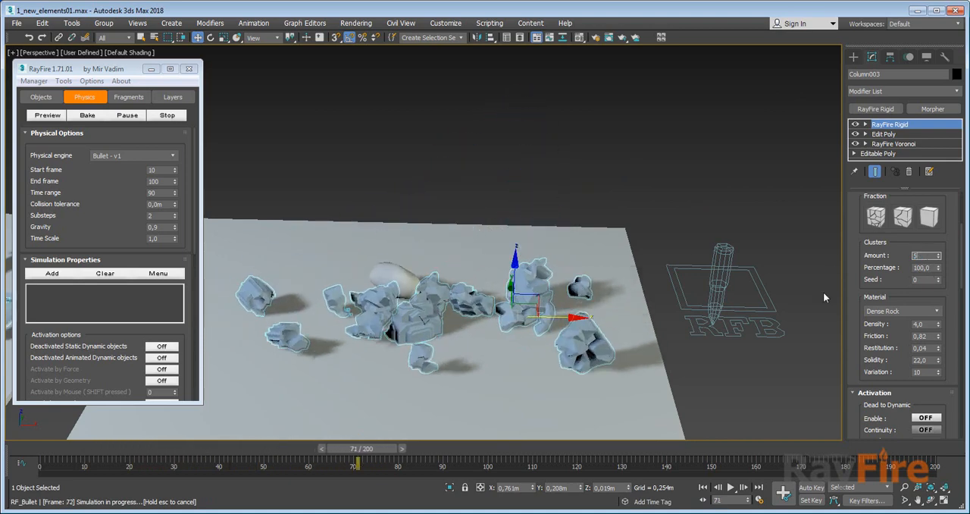
{"action": "type", "text": "50"}
{"action": "key", "text": "Return"}
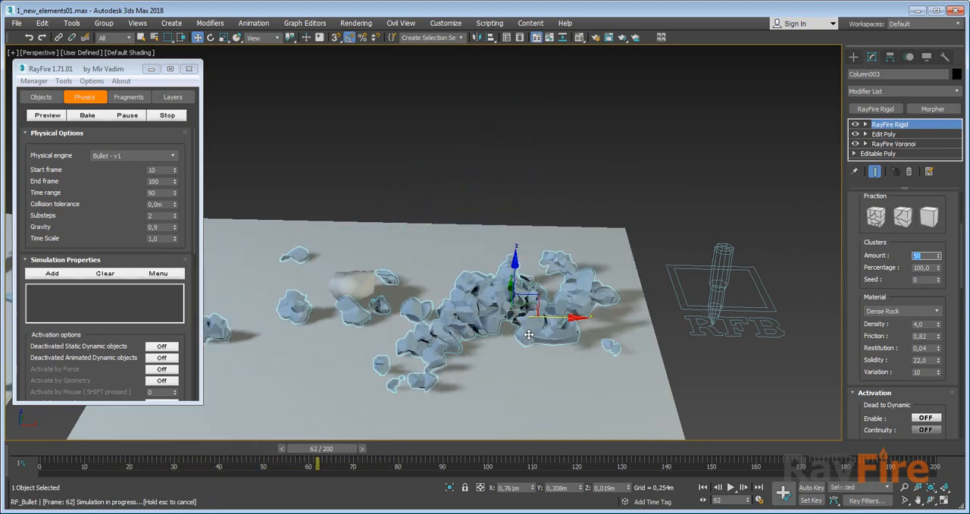
Rotate Column003 about the Z axis to 165 degrees during the running simulation.
{"action": "middle_click_drag", "start_coordinate": [522, 307], "coordinate": [522, 302]}
{"action": "key", "text": "e"}
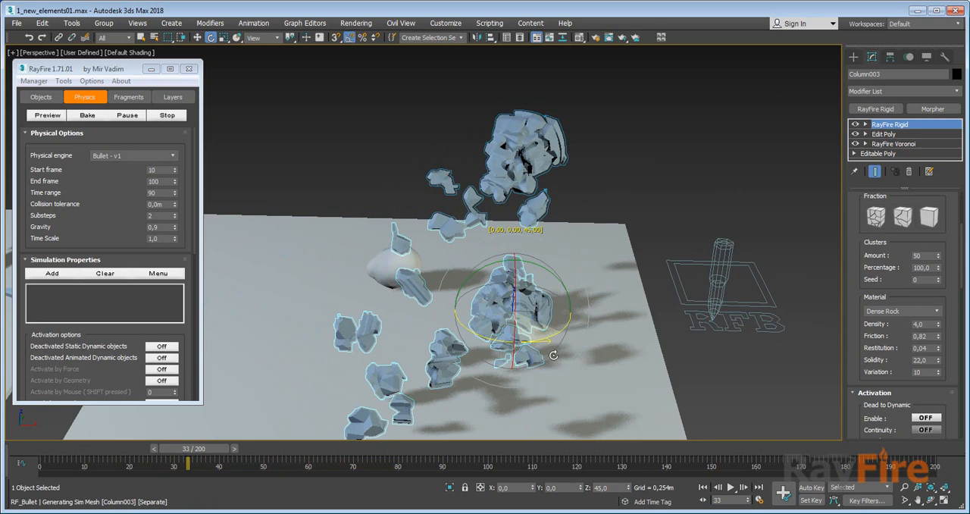
{"action": "left_click_drag", "start_coordinate": [553, 355], "coordinate": [552, 354]}
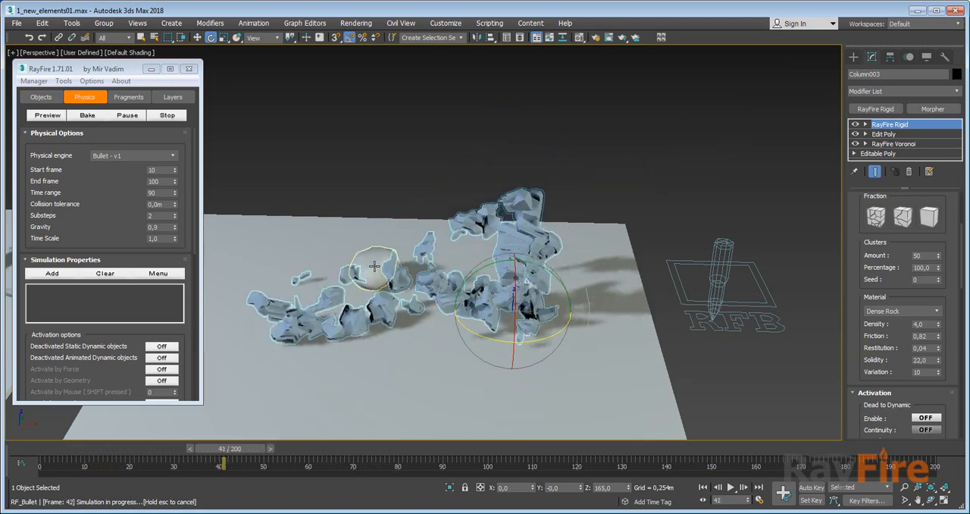
Select Rock2 with the Move tool and examine its impact on the column from above.
{"action": "left_click", "coordinate": [381, 258]}
{"action": "key", "text": "w"}
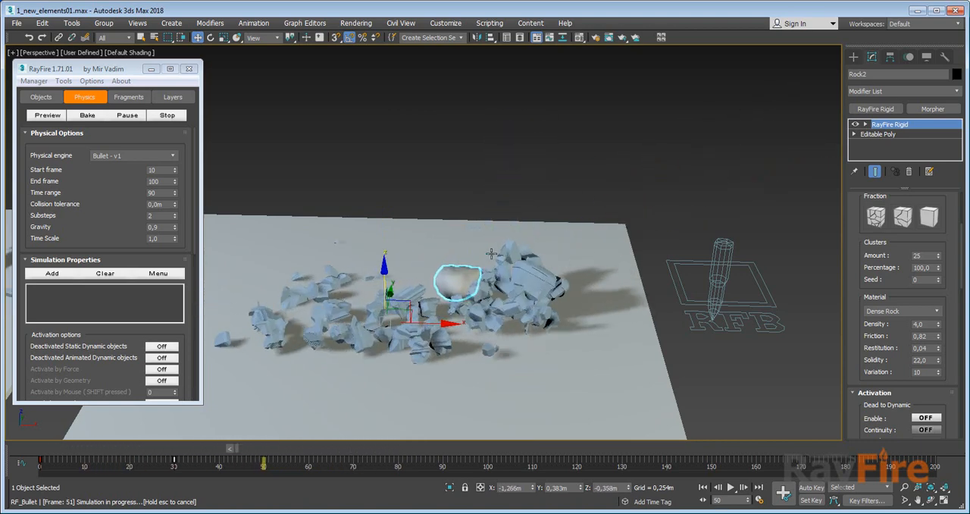
{"action": "middle_click_drag", "start_coordinate": [572, 251], "coordinate": [440, 295], "text": "alt"}
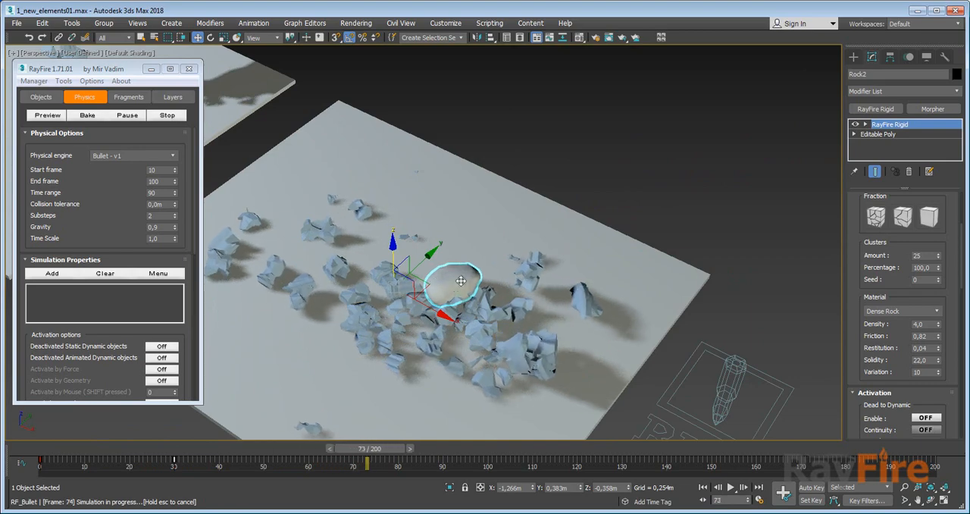
{"action": "left_click", "coordinate": [466, 289]}
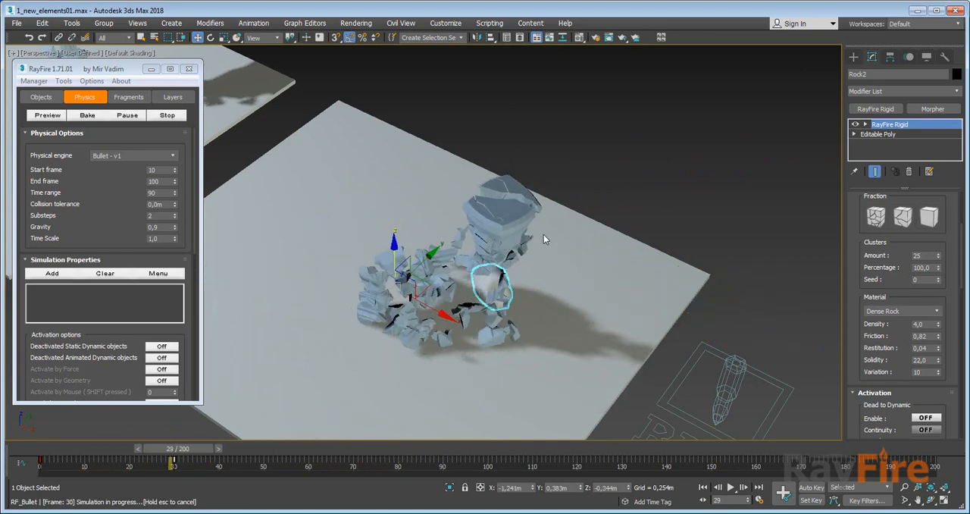
Set Column003's material friction to 0.01 and finally to about 3.29 while the simulation loops.
{"action": "left_click_drag", "start_coordinate": [876, 351], "coordinate": [877, 331]}
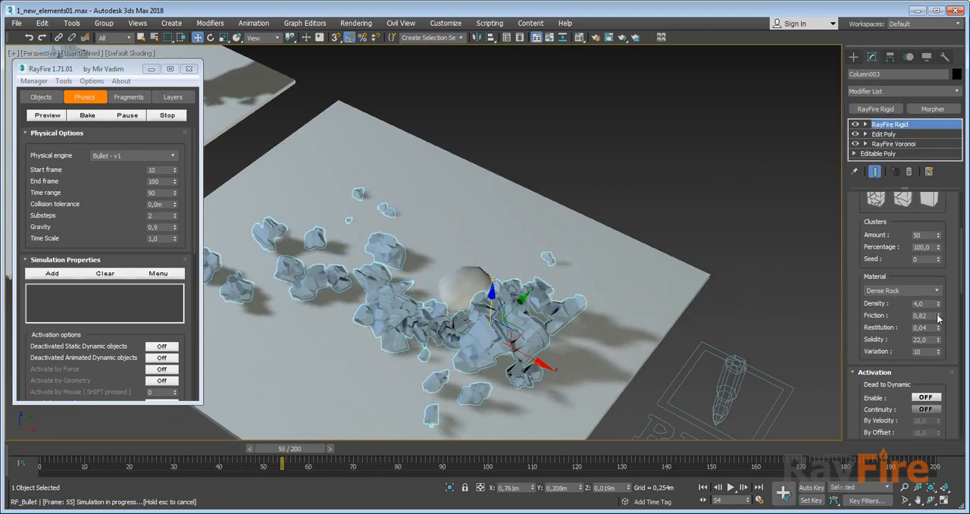
{"action": "right_click", "coordinate": [938, 318]}
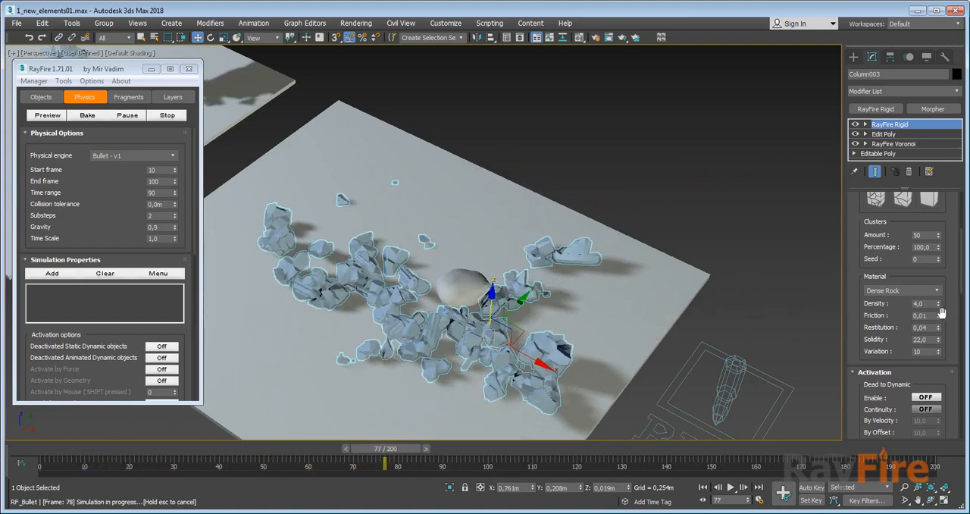
{"action": "left_click_drag", "start_coordinate": [939, 316], "coordinate": [925, 92]}
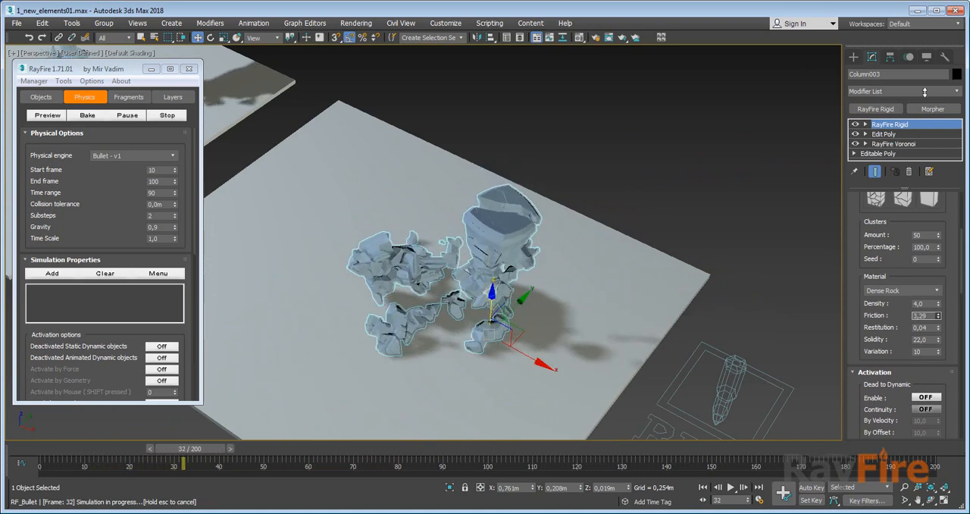
Examine Column003's activation and demolition options and RF_Bullet002's global solidity, damping and sleeping options.
{"action": "scroll", "coordinate": [902, 345], "scroll_direction": "down", "scroll_amount": 8}
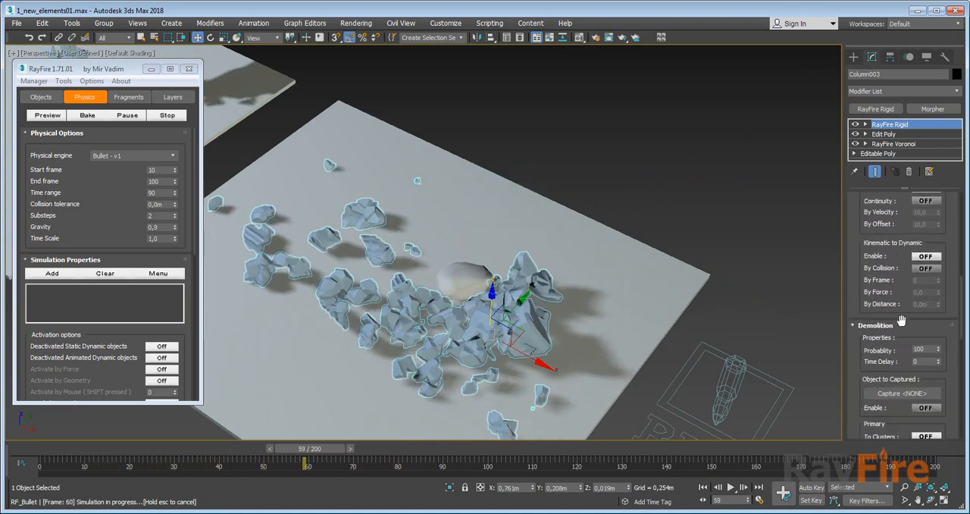
{"action": "scroll", "coordinate": [894, 345], "scroll_direction": "down", "scroll_amount": 5}
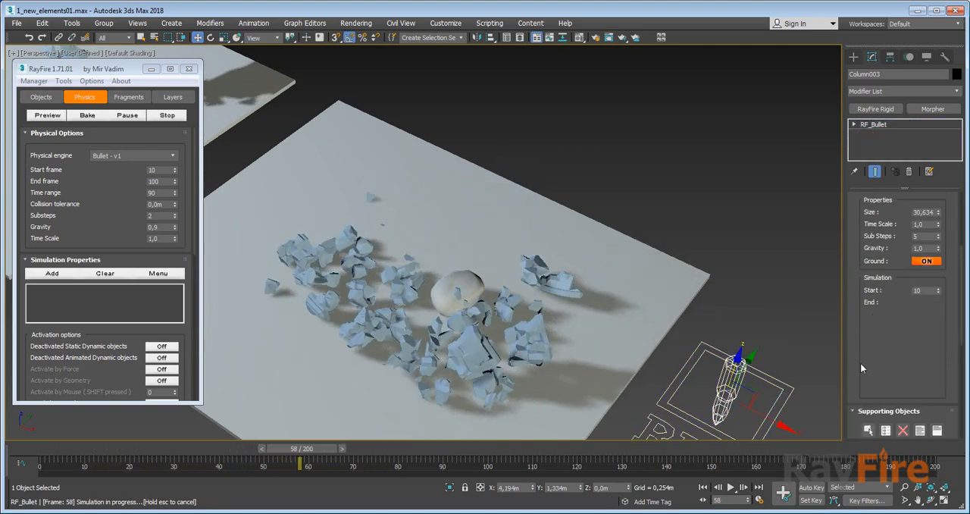
{"action": "scroll", "coordinate": [879, 319], "scroll_direction": "down", "scroll_amount": 5}
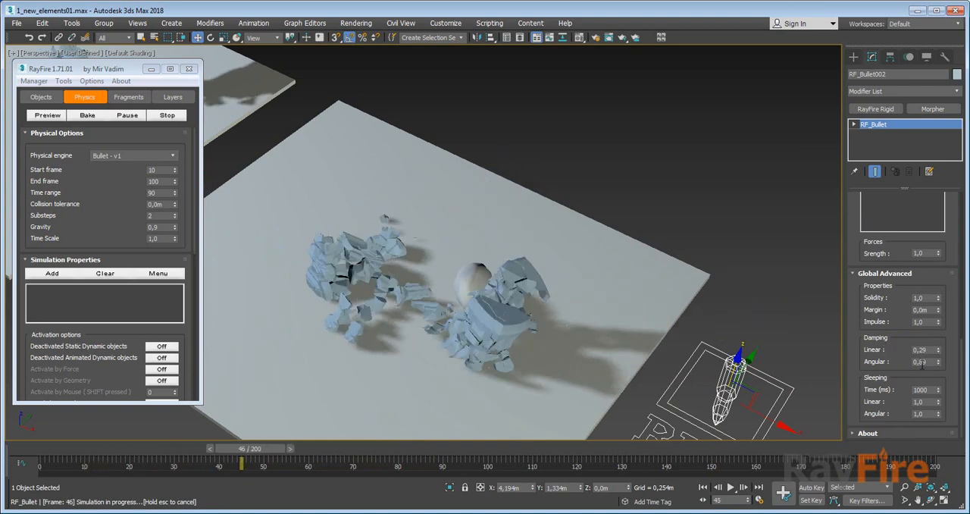
{"action": "left_click_drag", "start_coordinate": [874, 361], "coordinate": [873, 367]}
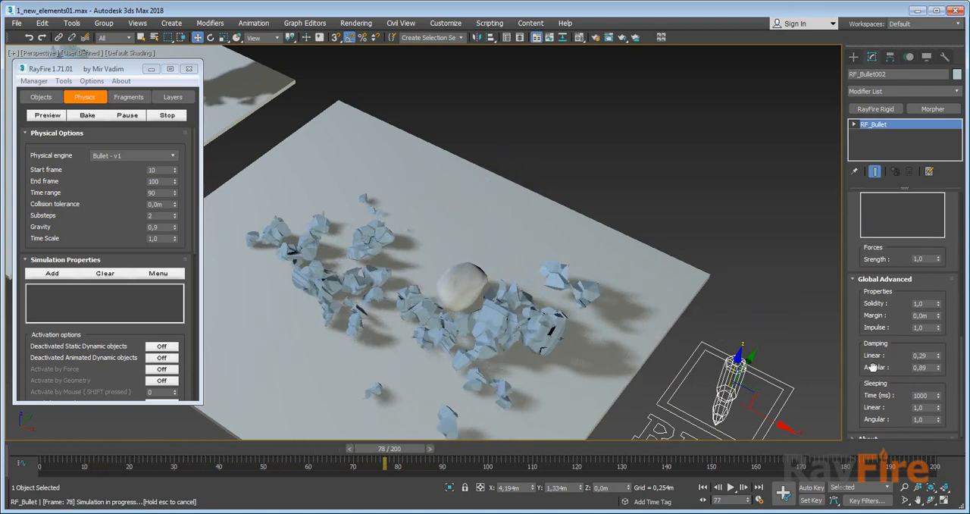
{"action": "left_click_drag", "start_coordinate": [876, 281], "coordinate": [882, 379]}
{"action": "left_click_drag", "start_coordinate": [855, 247], "coordinate": [851, 432]}
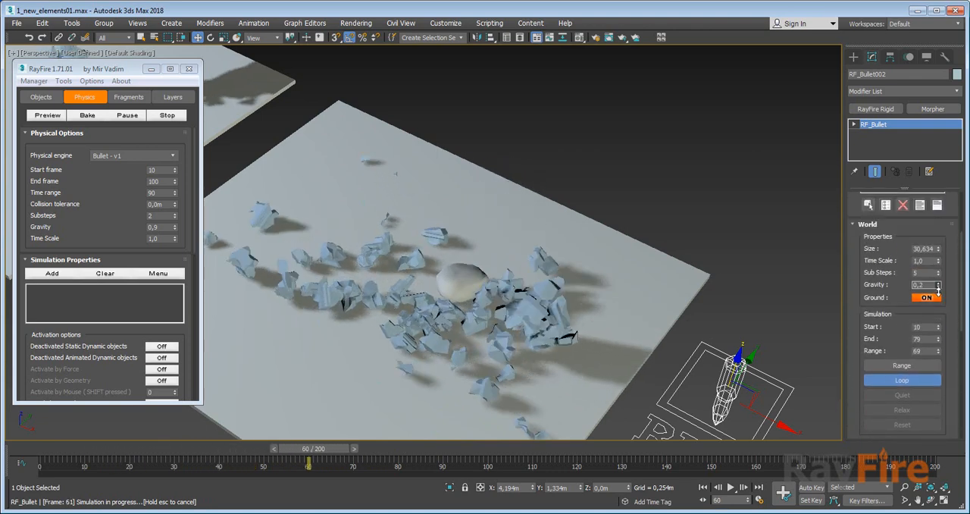
Set RF_Bullet002's gravity to 0.4 and finally to 0.0 while the simulation loops.
{"action": "left_click_drag", "start_coordinate": [938, 289], "coordinate": [939, 287]}
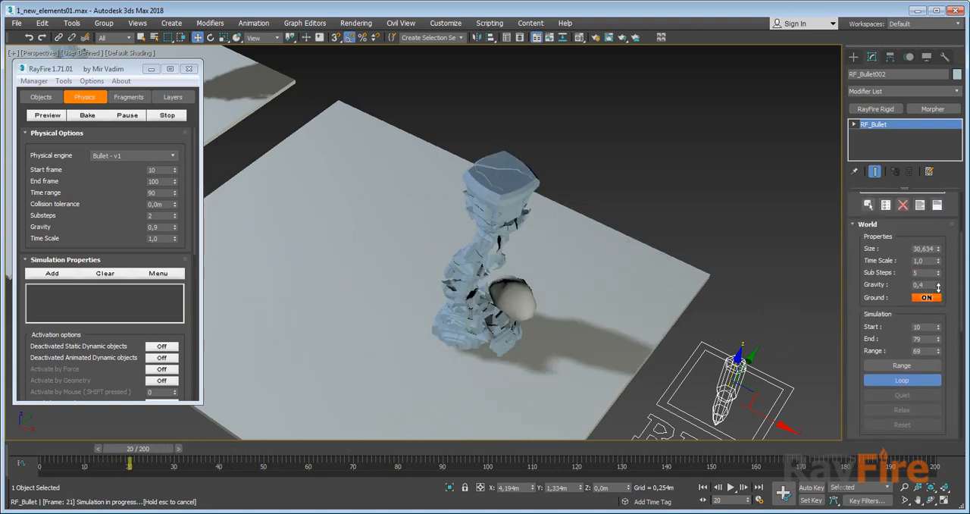
{"action": "middle_click_drag", "start_coordinate": [477, 305], "coordinate": [531, 264], "text": "alt"}
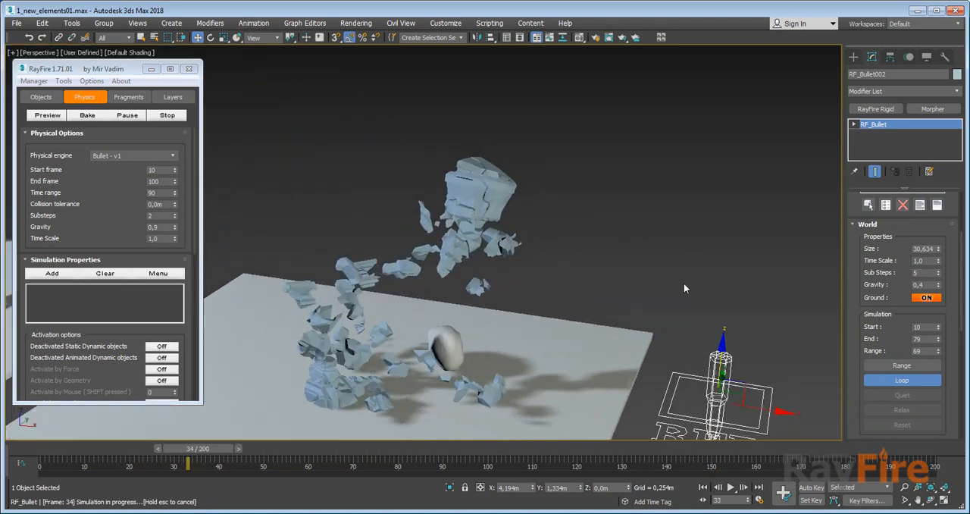
{"action": "right_click", "coordinate": [938, 287]}
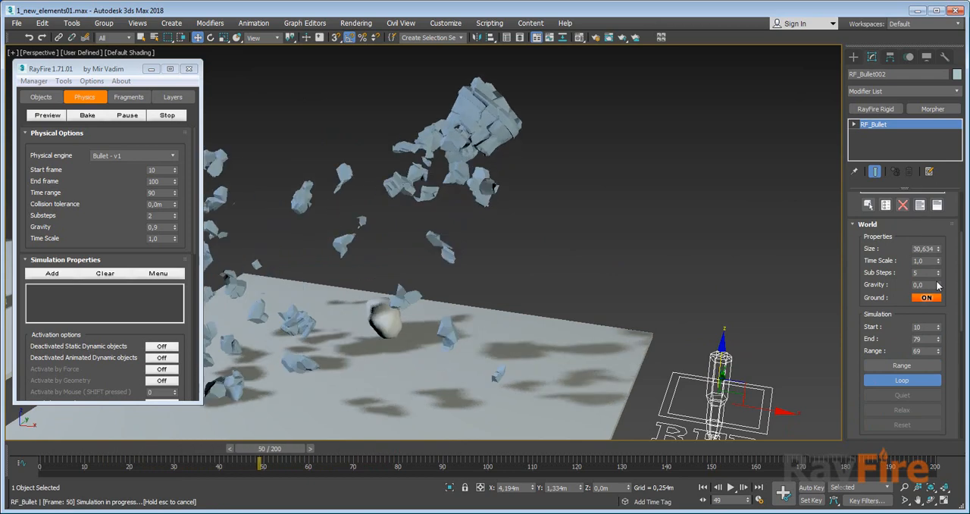
Try a time scale of 0.3 for RF_Bullet002 and restore it to 1.0 while the simulation loops.
{"action": "left_click_drag", "start_coordinate": [939, 260], "coordinate": [939, 285]}
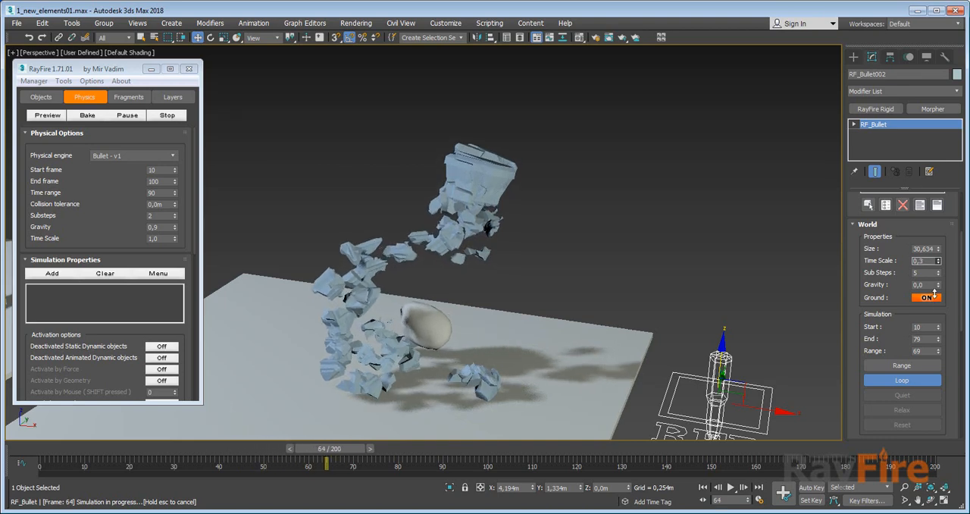
{"action": "left_click_drag", "start_coordinate": [940, 260], "coordinate": [942, 260]}
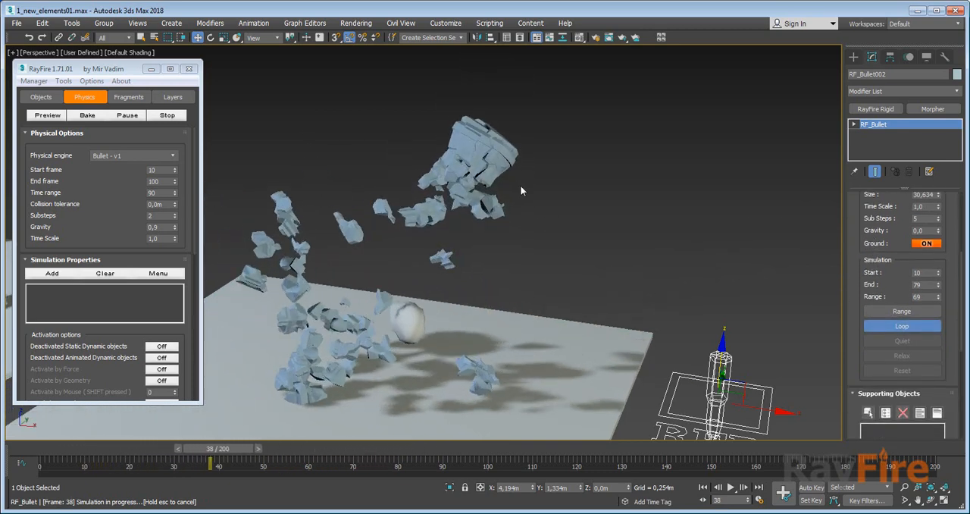
Set RF_Bullet002's gravity to 1.0 while the simulation loops.
{"action": "left_click", "coordinate": [376, 302]}
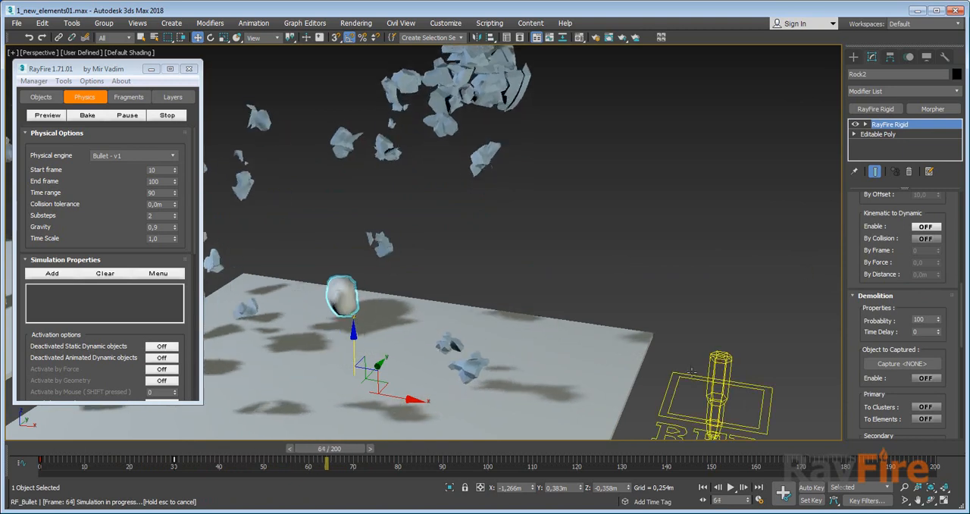
{"action": "left_click", "coordinate": [717, 383]}
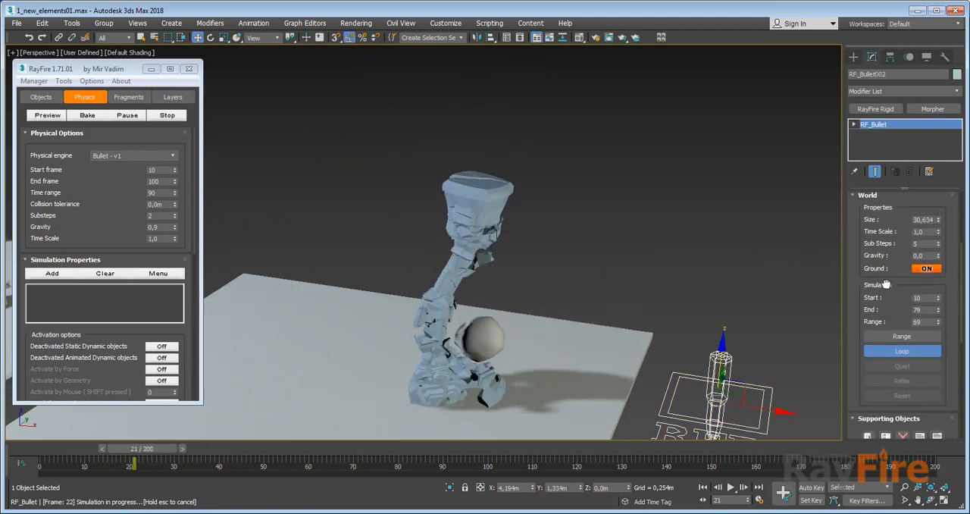
{"action": "left_click_drag", "start_coordinate": [926, 257], "coordinate": [747, 257]}
{"action": "type", "text": "1"}
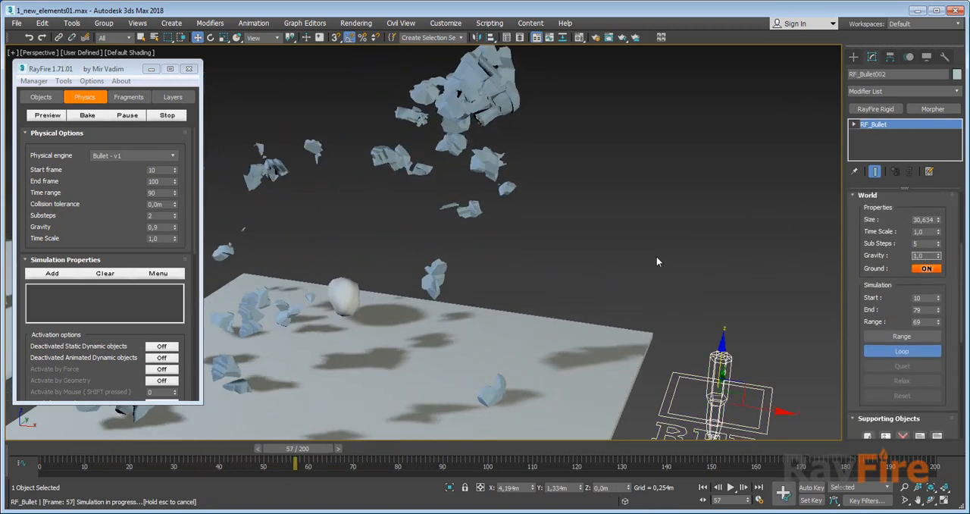
{"action": "key", "text": "Return"}
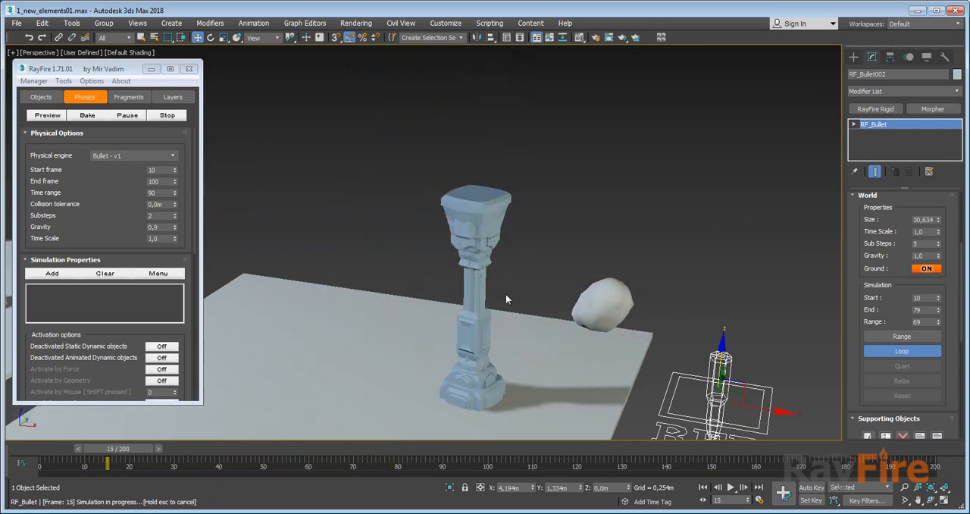
Change Rock2's material to Glass and set its density to 11.506 during the looped simulation.
{"action": "left_click", "coordinate": [485, 347]}
{"action": "left_click_drag", "start_coordinate": [866, 323], "coordinate": [874, 258]}
{"action": "left_click", "coordinate": [901, 294]}
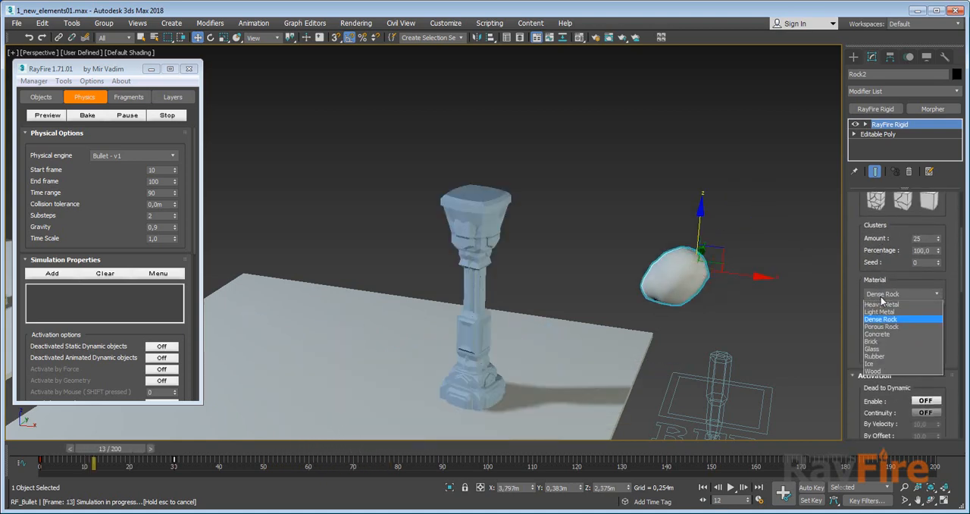
{"action": "left_click", "coordinate": [873, 350]}
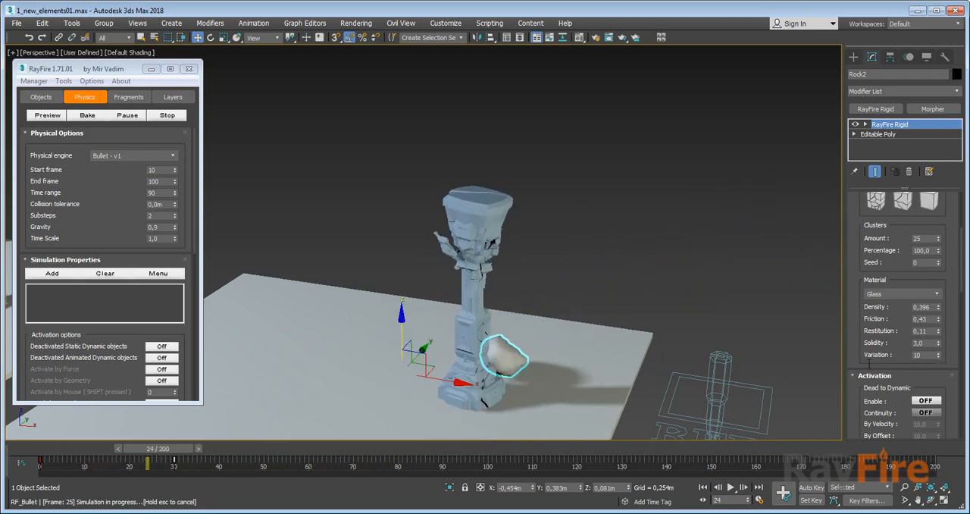
{"action": "scroll", "coordinate": [577, 312], "scroll_direction": "up", "scroll_amount": 3}
{"action": "middle_click_drag", "start_coordinate": [453, 379], "coordinate": [495, 277]}
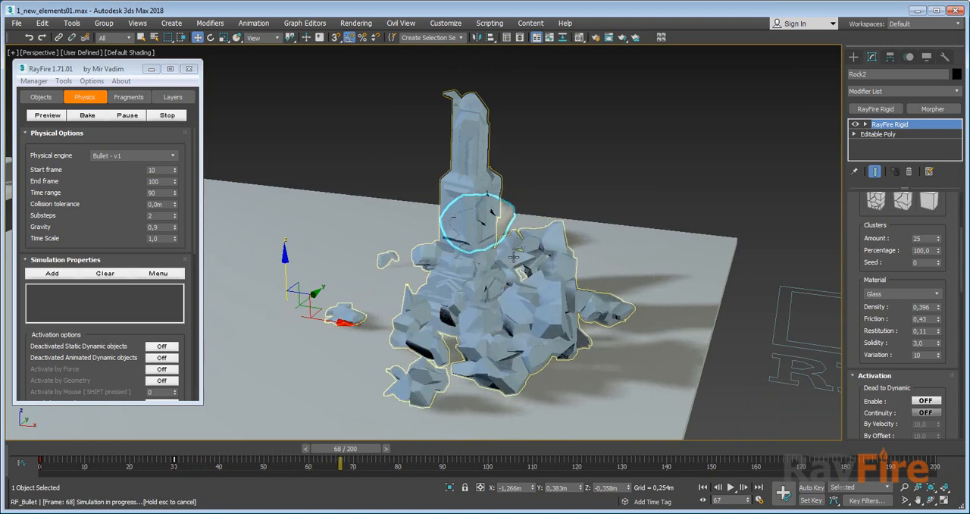
{"action": "scroll", "coordinate": [509, 273], "scroll_direction": "up", "scroll_amount": 2}
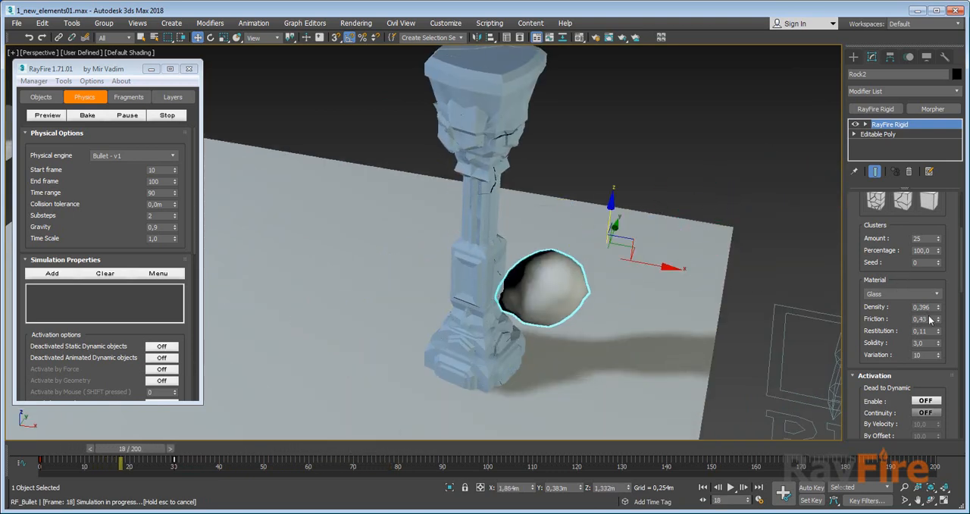
{"action": "left_click_drag", "start_coordinate": [939, 307], "coordinate": [897, 241]}
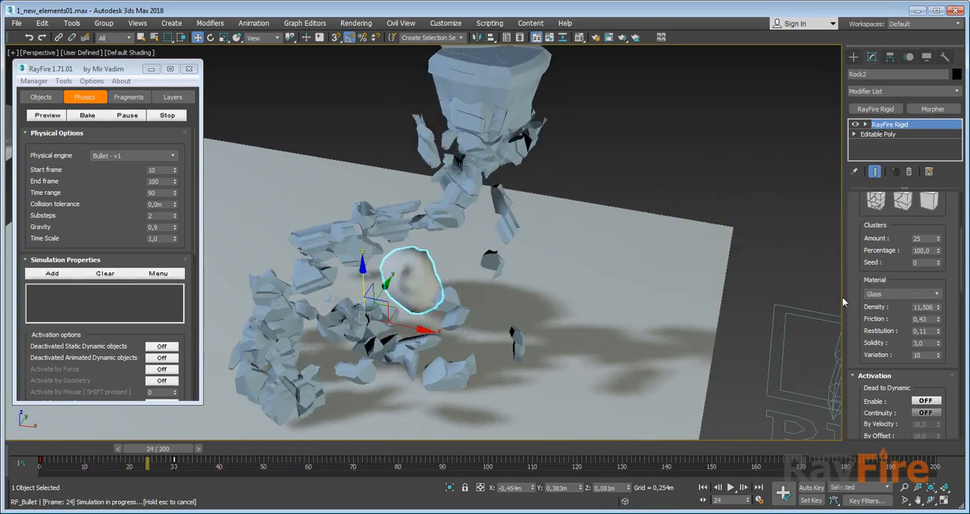
Examine how the denser rock hits the column and compare the debris with the neighbouring column's simulation.
{"action": "scroll", "coordinate": [604, 277], "scroll_direction": "up", "scroll_amount": 2}
{"action": "scroll", "coordinate": [598, 278], "scroll_direction": "down", "scroll_amount": 5}
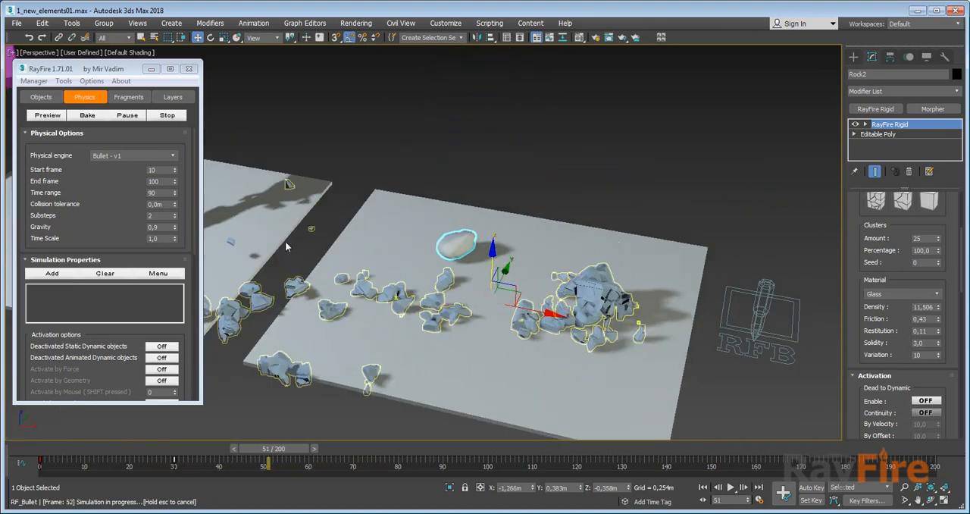
{"action": "middle_click_drag", "start_coordinate": [372, 224], "coordinate": [490, 234]}
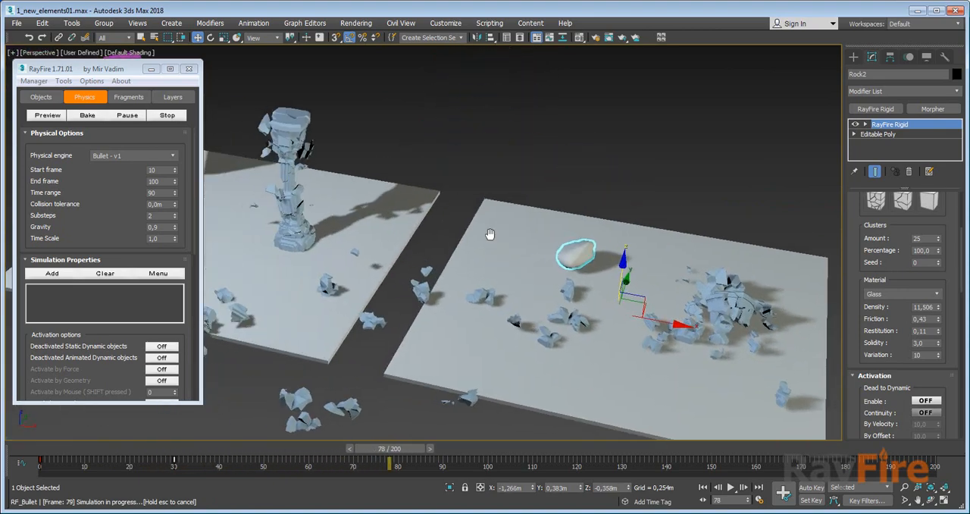
{"action": "middle_click_drag", "start_coordinate": [699, 275], "coordinate": [583, 254]}
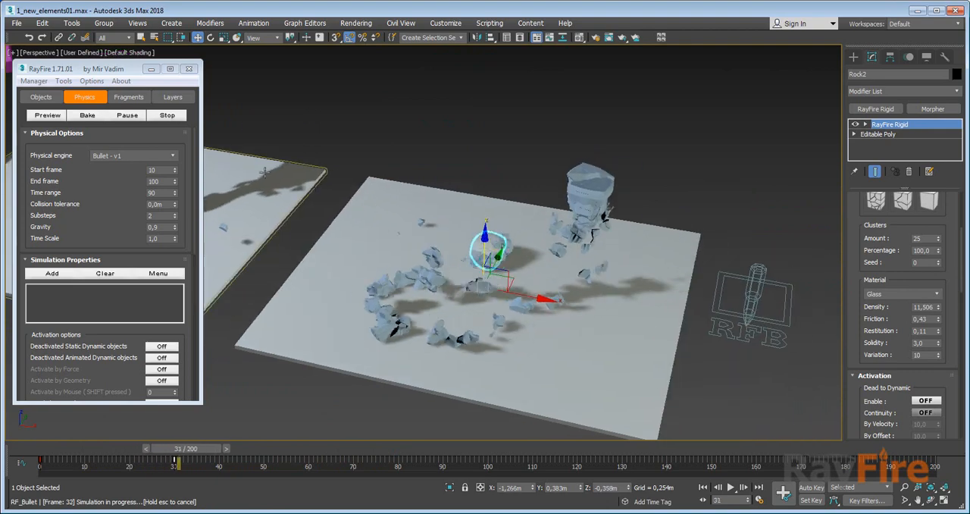
{"action": "middle_click_drag", "start_coordinate": [265, 172], "coordinate": [393, 206]}
{"action": "middle_click_drag", "start_coordinate": [613, 260], "coordinate": [558, 225]}
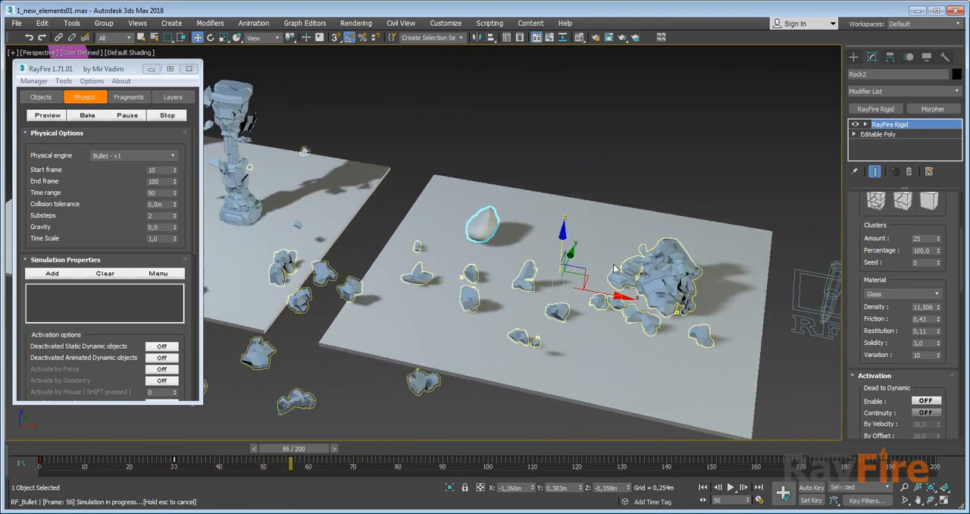
{"action": "middle_click_drag", "start_coordinate": [615, 269], "coordinate": [541, 254]}
{"action": "scroll", "coordinate": [542, 255], "scroll_direction": "up", "scroll_amount": 3}
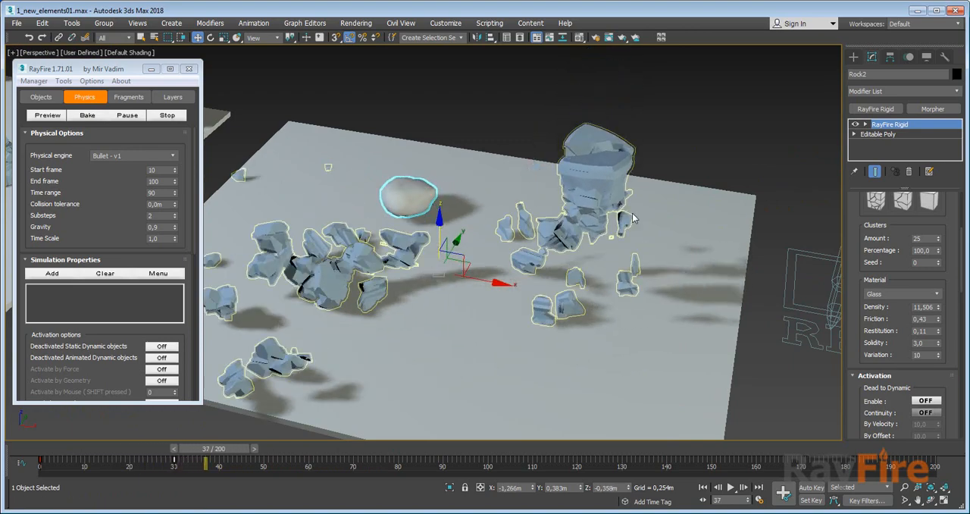
{"action": "middle_click_drag", "start_coordinate": [669, 241], "coordinate": [635, 244]}
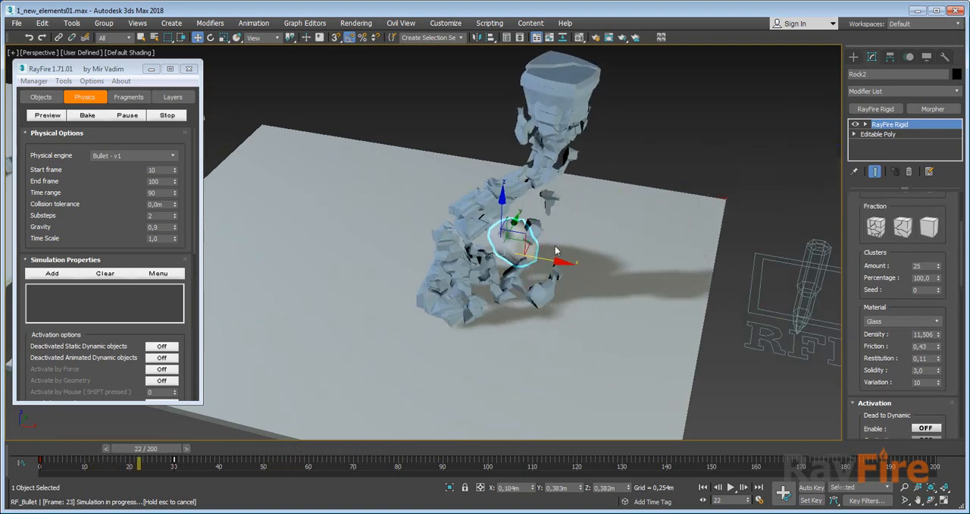
Switch RF_Bullet002 from Loop to Range simulation and return to frame 13 once it has run.
{"action": "left_click", "coordinate": [813, 277]}
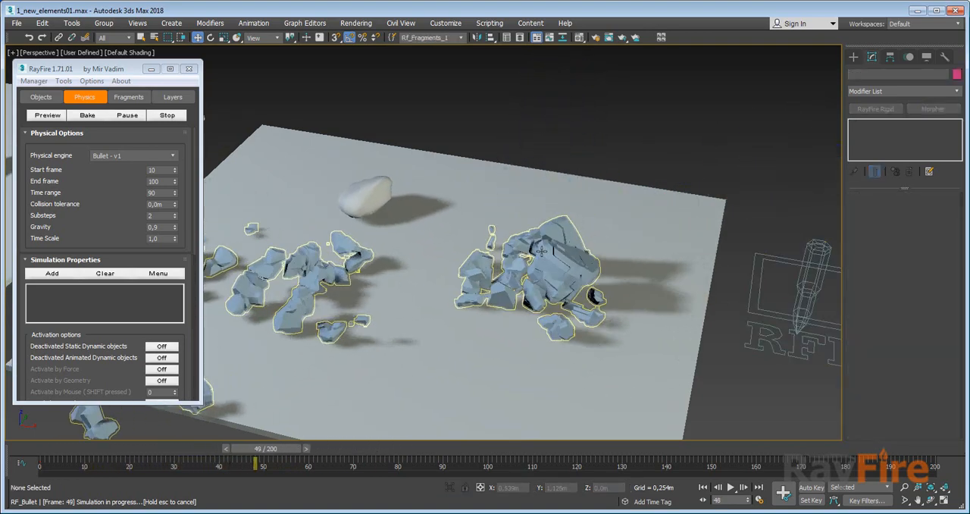
{"action": "left_click", "coordinate": [816, 274]}
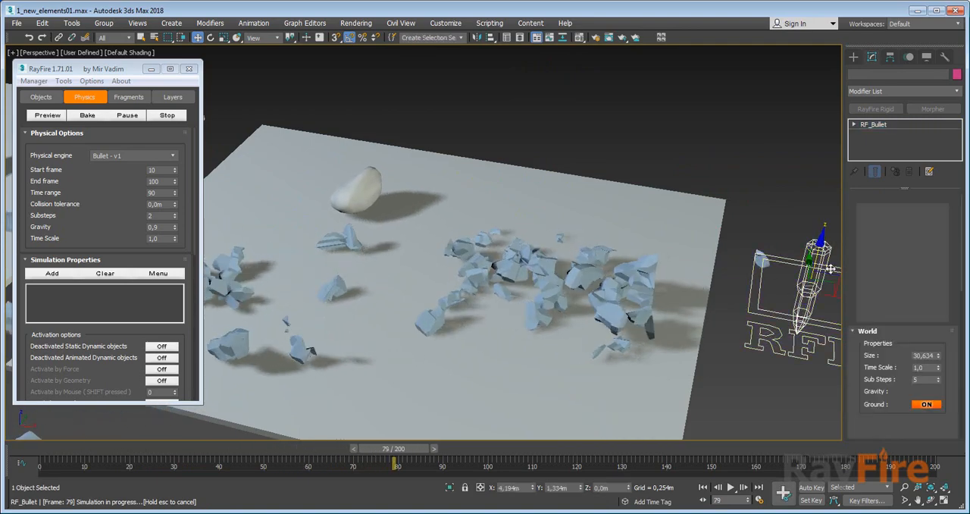
{"action": "scroll", "coordinate": [902, 318], "scroll_direction": "down", "scroll_amount": 5}
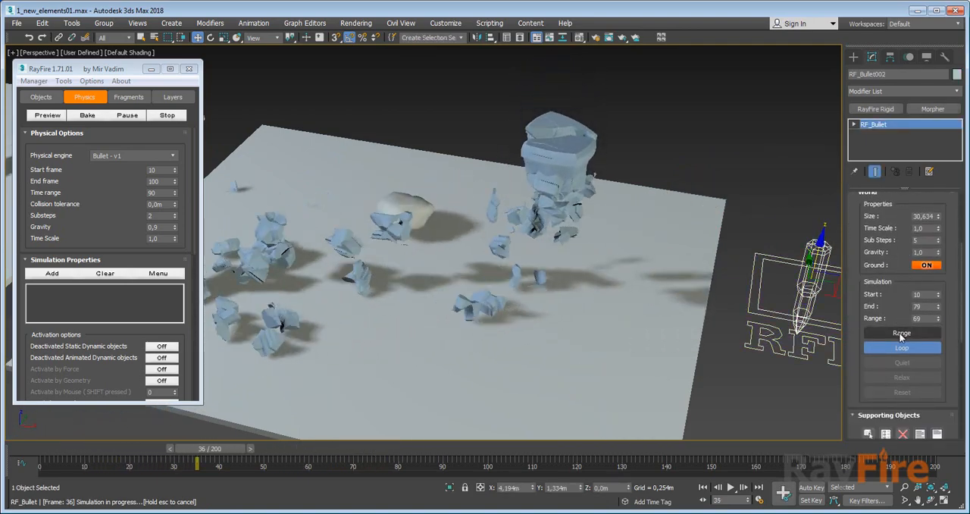
{"action": "left_click", "coordinate": [901, 333]}
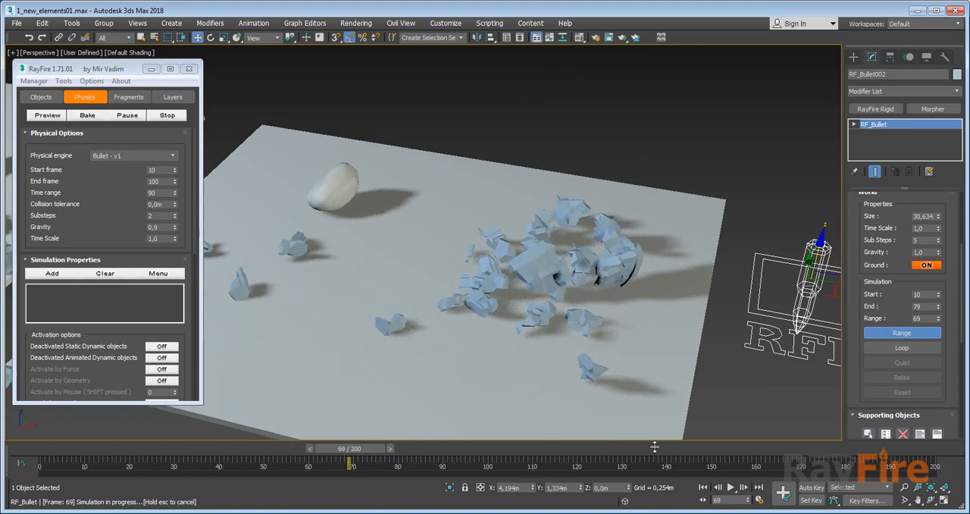
{"action": "left_click_drag", "start_coordinate": [385, 452], "coordinate": [117, 432]}
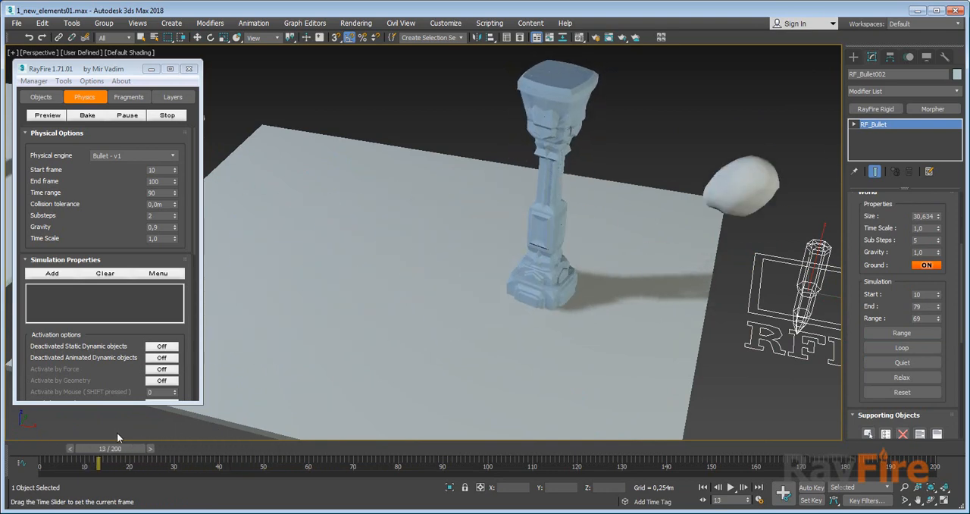
{"action": "key", "text": "w"}
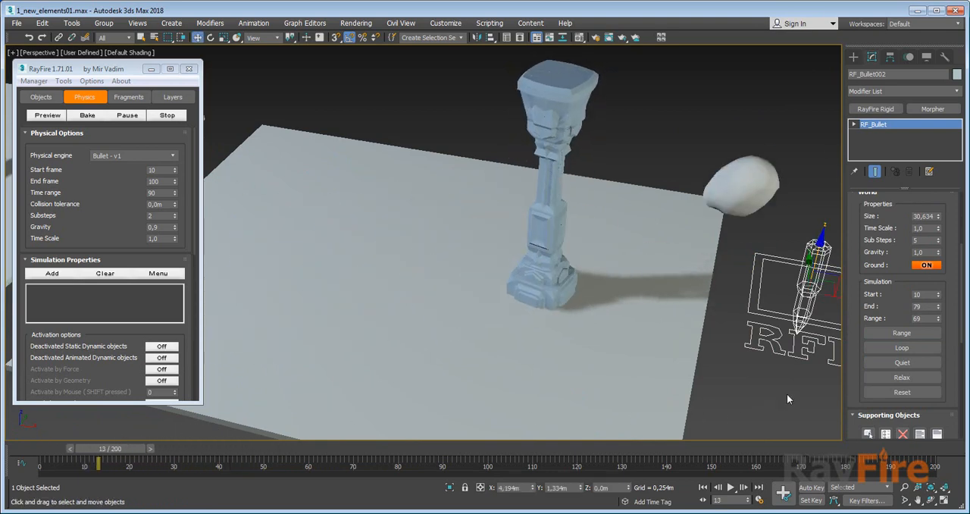
Start RF_Bullet002's Quiet simulation and scrub forward to frame 25.
{"action": "left_click", "coordinate": [903, 363]}
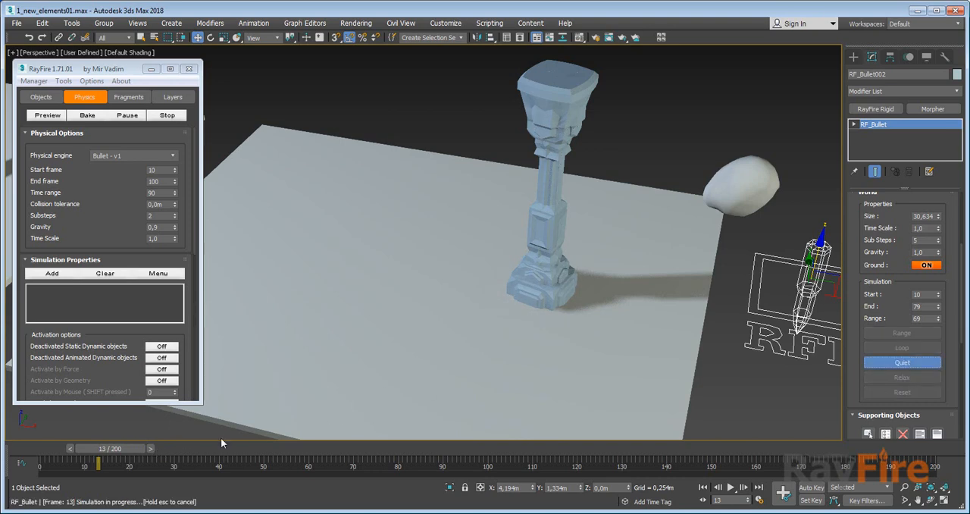
{"action": "left_click_drag", "start_coordinate": [144, 446], "coordinate": [186, 454]}
{"action": "key", "text": "w"}
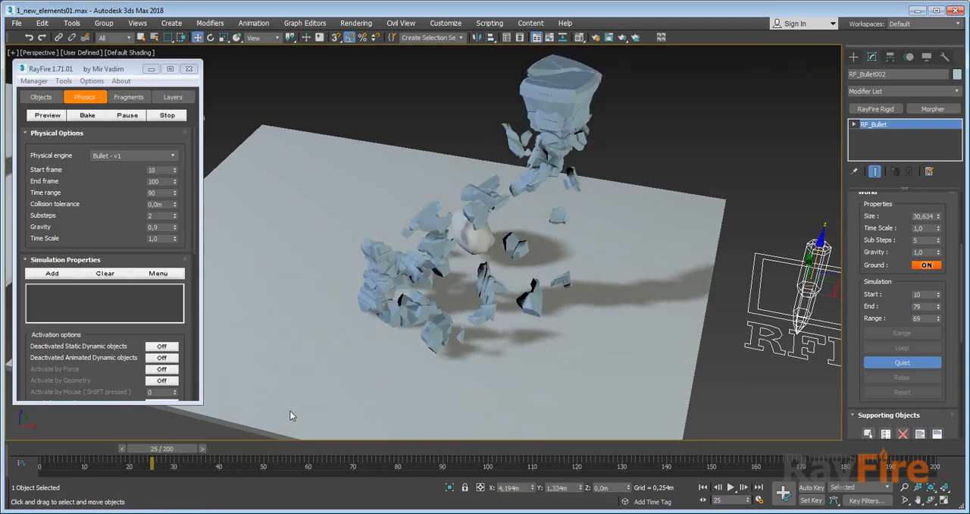
Set Rock2's density to 1.266 and finally to 1.823, and inspect the updated impact at frame 25 from several angles.
{"action": "left_click", "coordinate": [480, 232]}
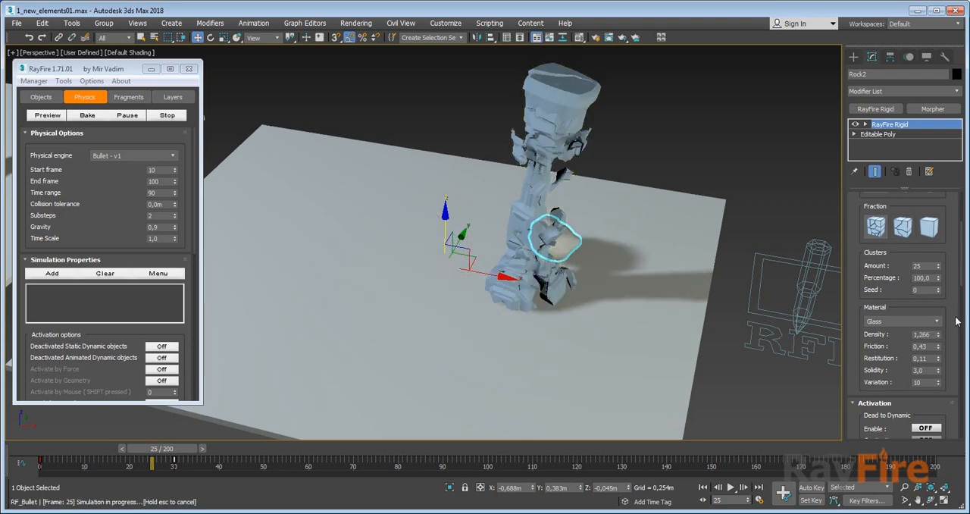
{"action": "middle_click_drag", "start_coordinate": [531, 219], "coordinate": [529, 238]}
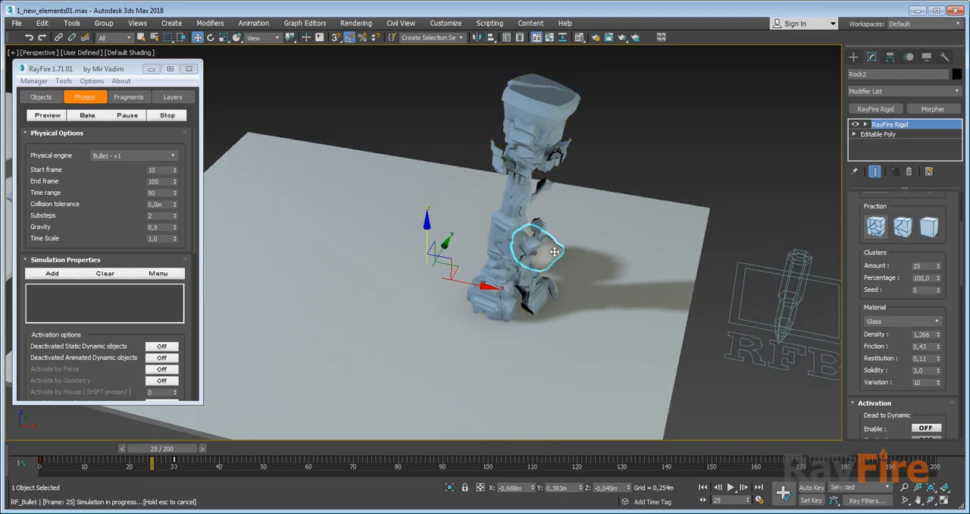
{"action": "middle_click_drag", "start_coordinate": [608, 322], "coordinate": [524, 323], "text": "alt"}
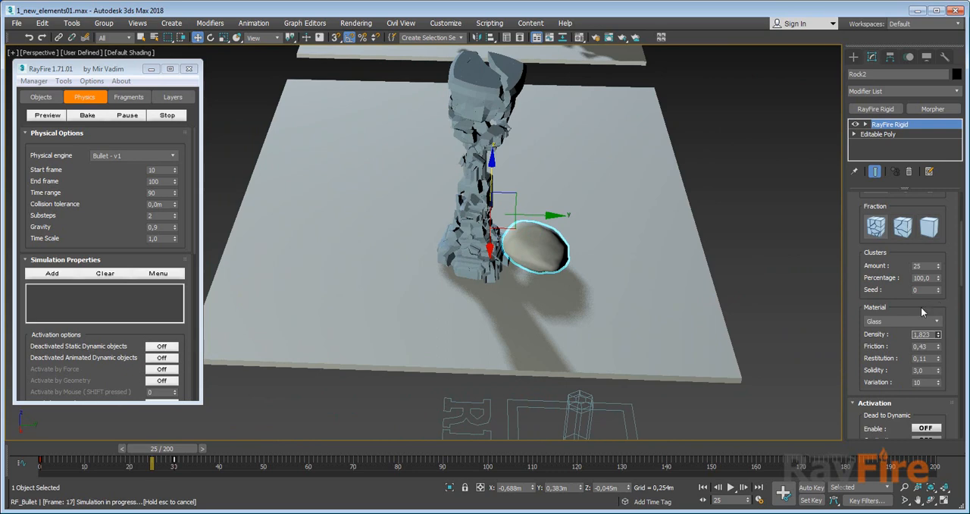
{"action": "middle_click_drag", "start_coordinate": [517, 248], "coordinate": [469, 272]}
{"action": "scroll", "coordinate": [520, 259], "scroll_direction": "up", "scroll_amount": 3}
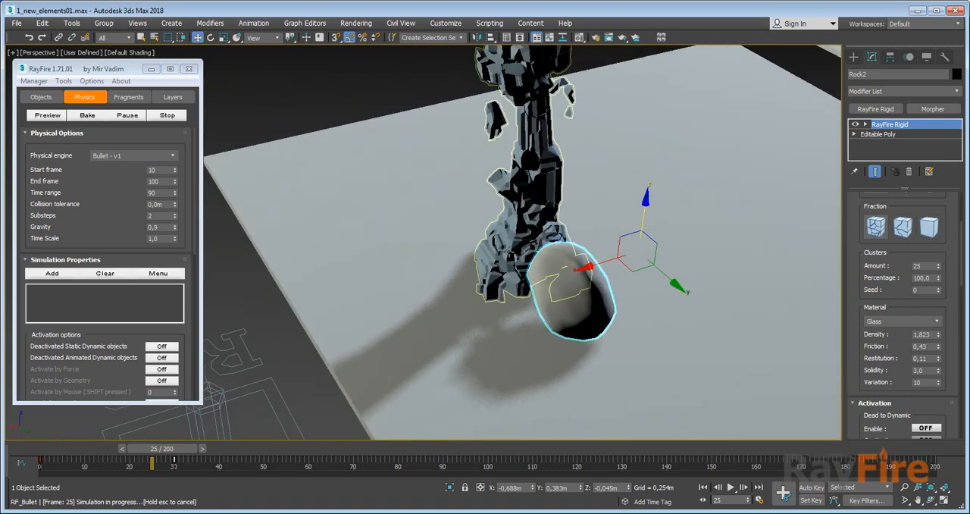
{"action": "middle_click_drag", "start_coordinate": [566, 244], "coordinate": [542, 292], "text": "alt"}
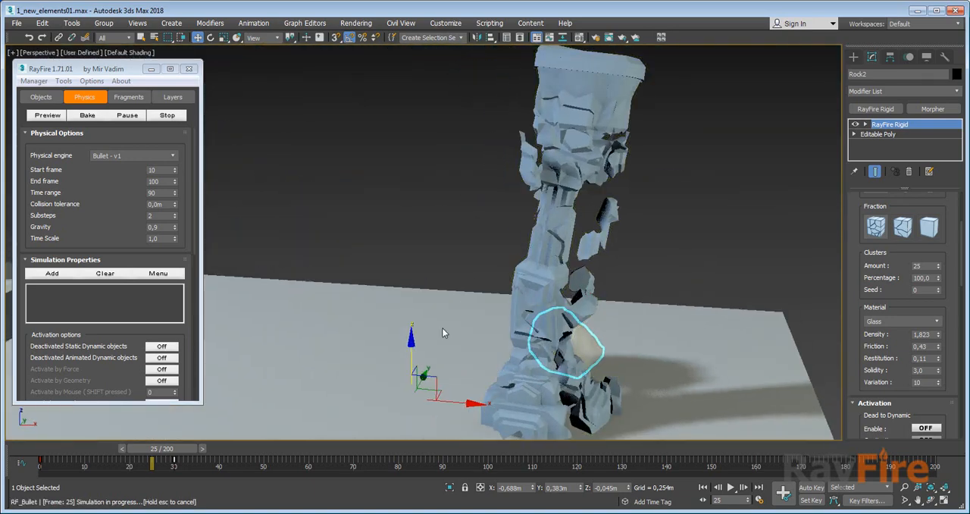
Scrub the Quiet simulation forward to frame 30.
{"action": "left_click_drag", "start_coordinate": [173, 449], "coordinate": [191, 453]}
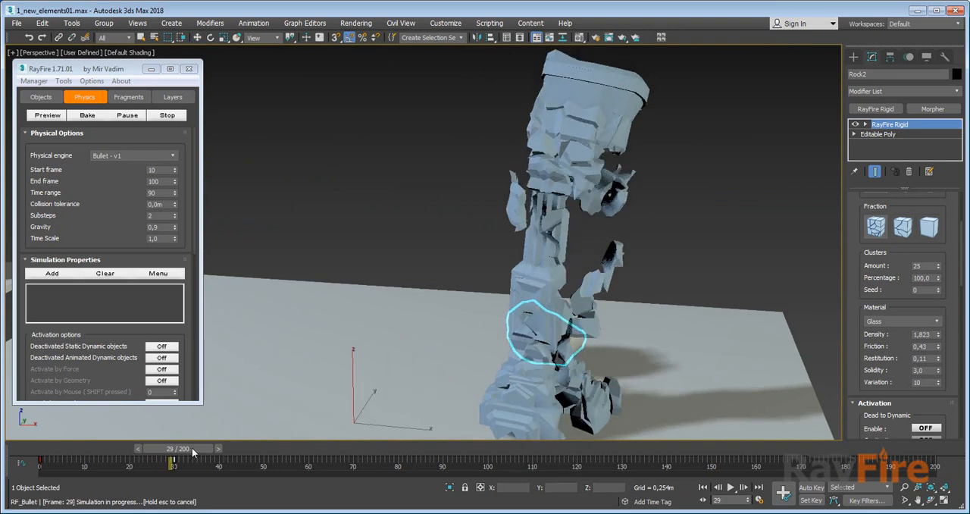
{"action": "key", "text": "w"}
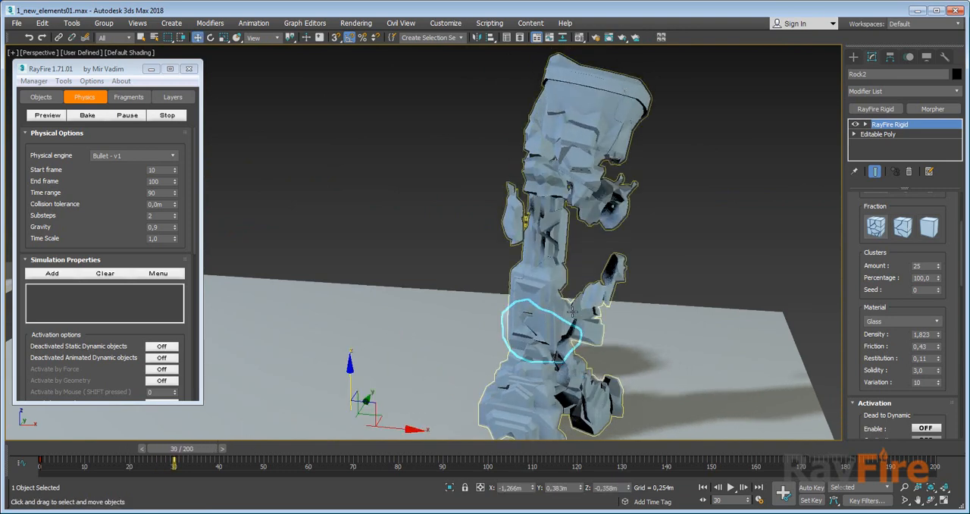
Set Rock2's density to 7.281 and friction to 1.12, and Column003's friction to 4.0, with the simulation held at frame 30.
{"action": "scroll", "coordinate": [572, 311], "scroll_direction": "down", "scroll_amount": 3}
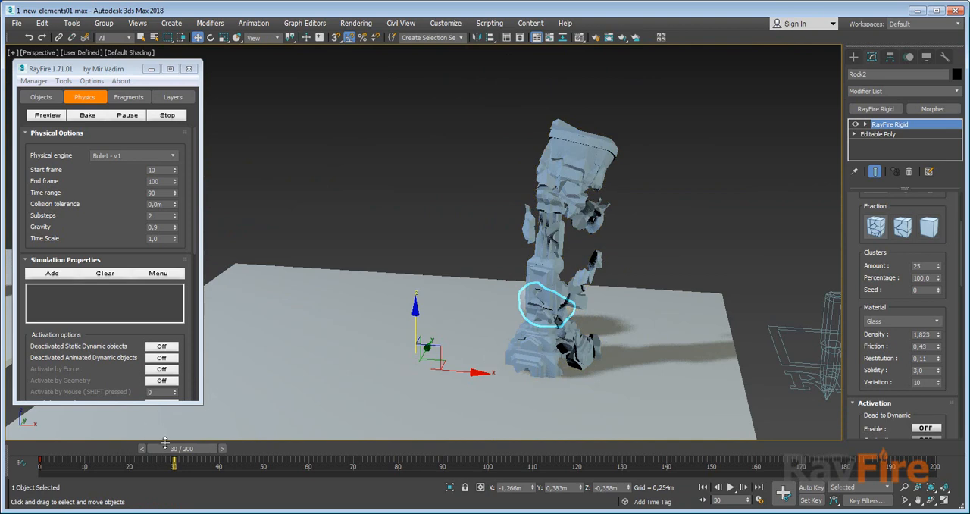
{"action": "scroll", "coordinate": [879, 359], "scroll_direction": "down", "scroll_amount": 1}
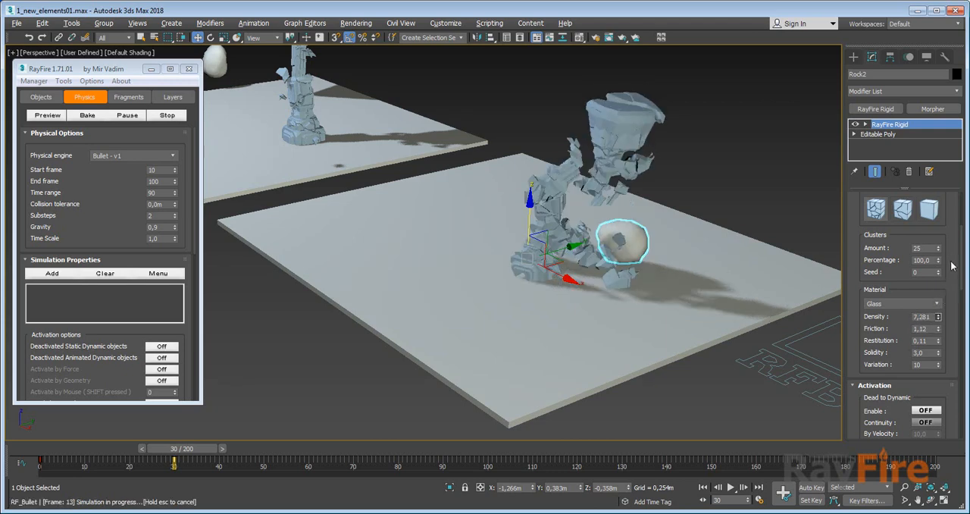
{"action": "scroll", "coordinate": [544, 222], "scroll_direction": "up", "scroll_amount": 8}
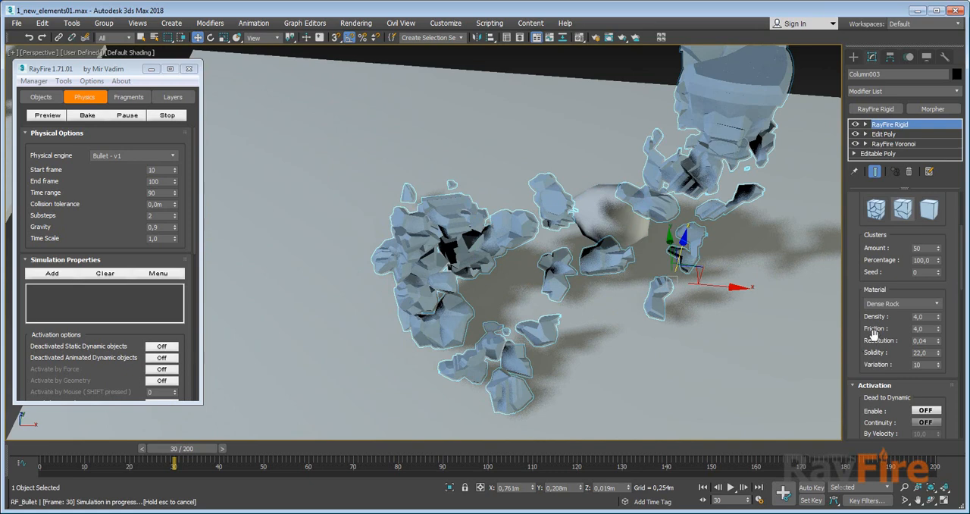
Review Column003's Activation and Demolition settings, and scrub RF_Bullet002's Quiet simulation back to frame 21.
{"action": "scroll", "coordinate": [878, 342], "scroll_direction": "down", "scroll_amount": 5}
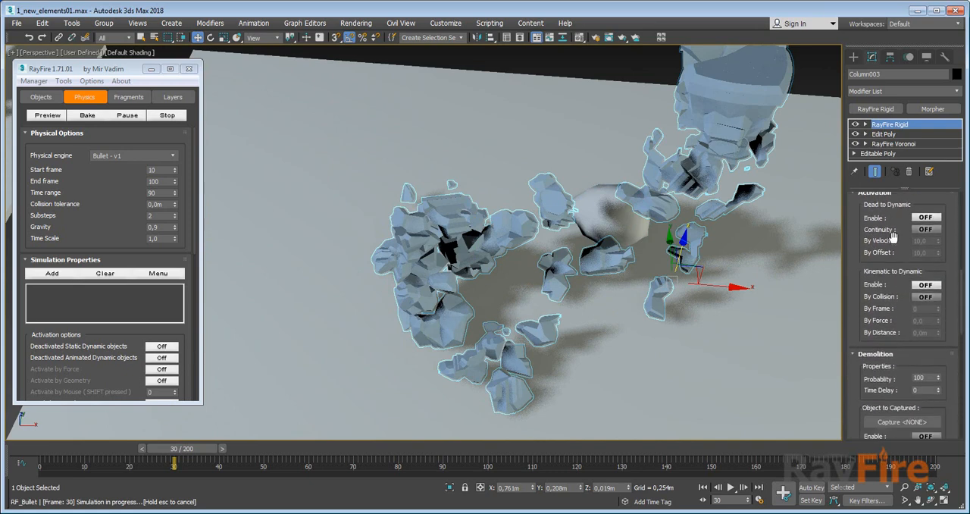
{"action": "scroll", "coordinate": [739, 294], "scroll_direction": "down", "scroll_amount": 4}
{"action": "scroll", "coordinate": [906, 319], "scroll_direction": "down", "scroll_amount": 3}
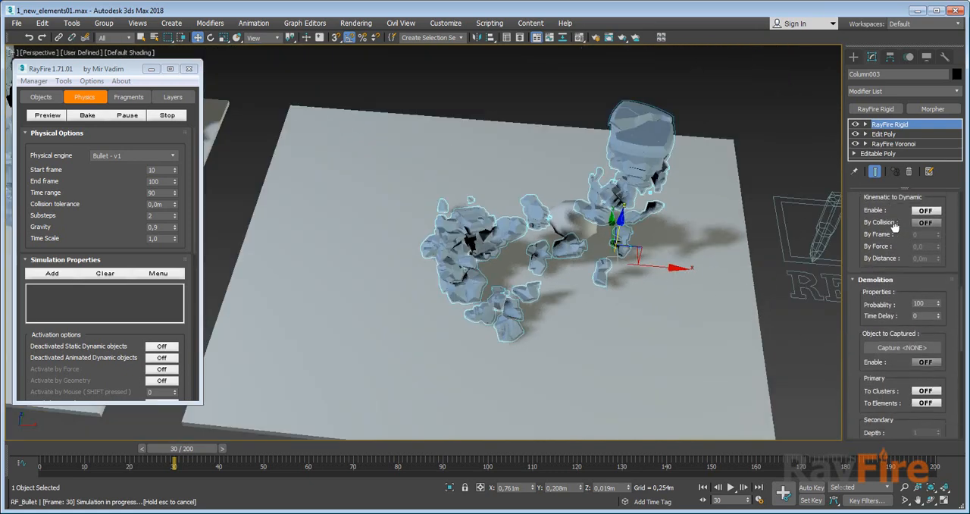
{"action": "middle_click_drag", "start_coordinate": [807, 250], "coordinate": [757, 262], "text": "alt"}
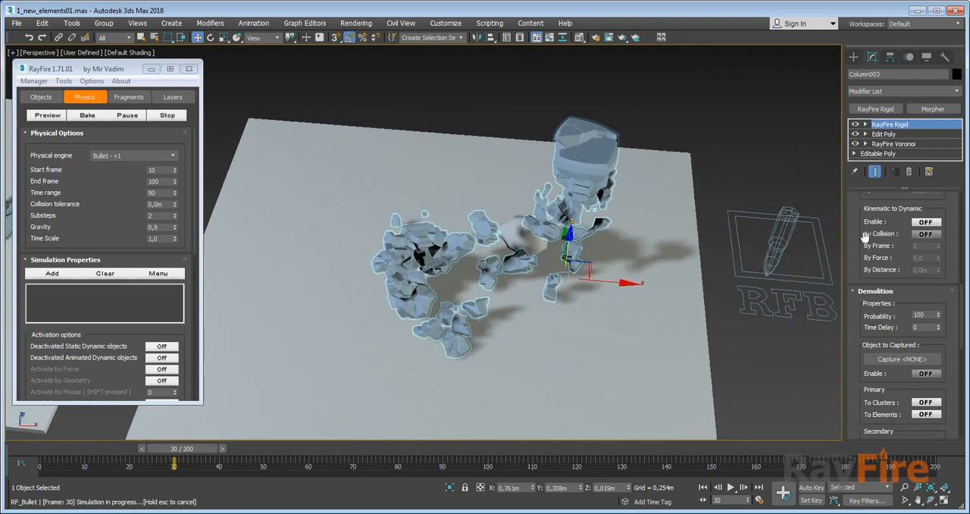
{"action": "left_click", "coordinate": [777, 242]}
{"action": "left_click_drag", "start_coordinate": [198, 454], "coordinate": [134, 448]}
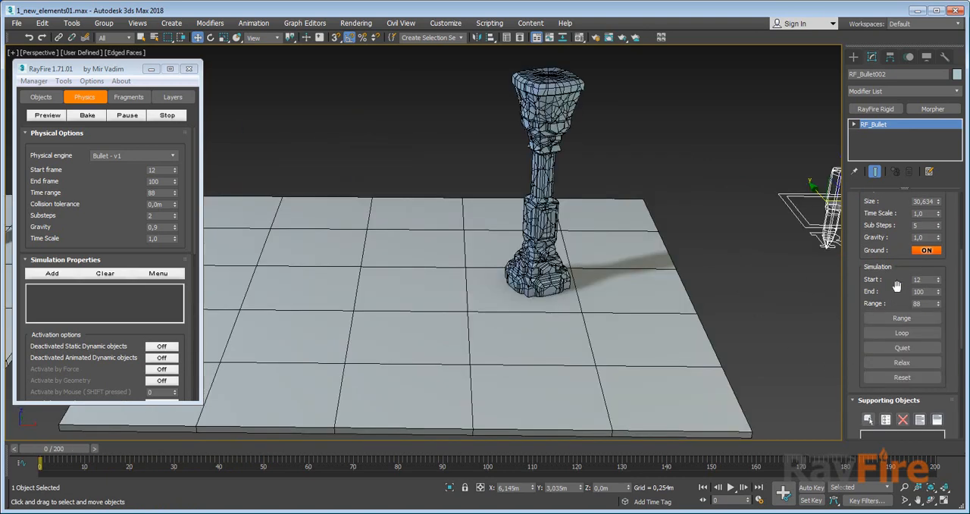
Start RF_Bullet002's Relax simulation and select the Ground slab while it runs.
{"action": "scroll", "coordinate": [897, 285], "scroll_direction": "down", "scroll_amount": 2}
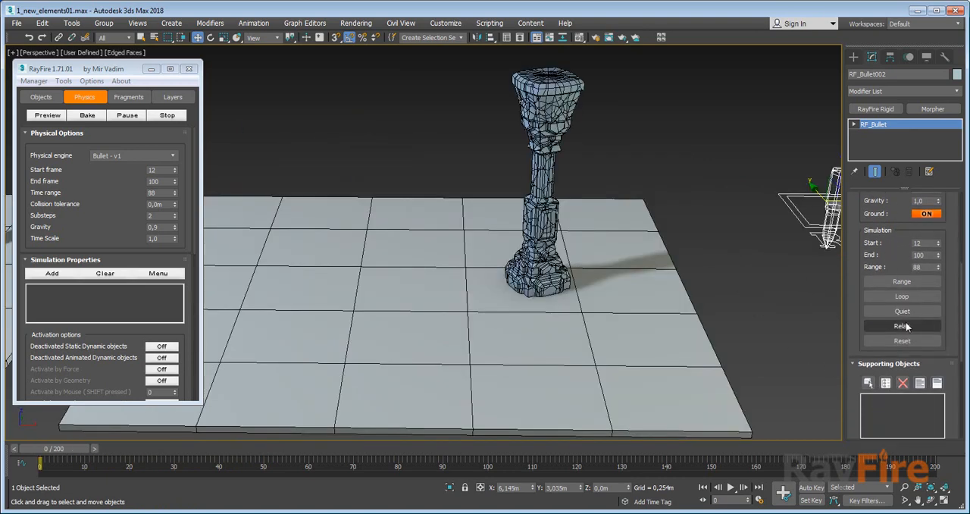
{"action": "left_click", "coordinate": [902, 328]}
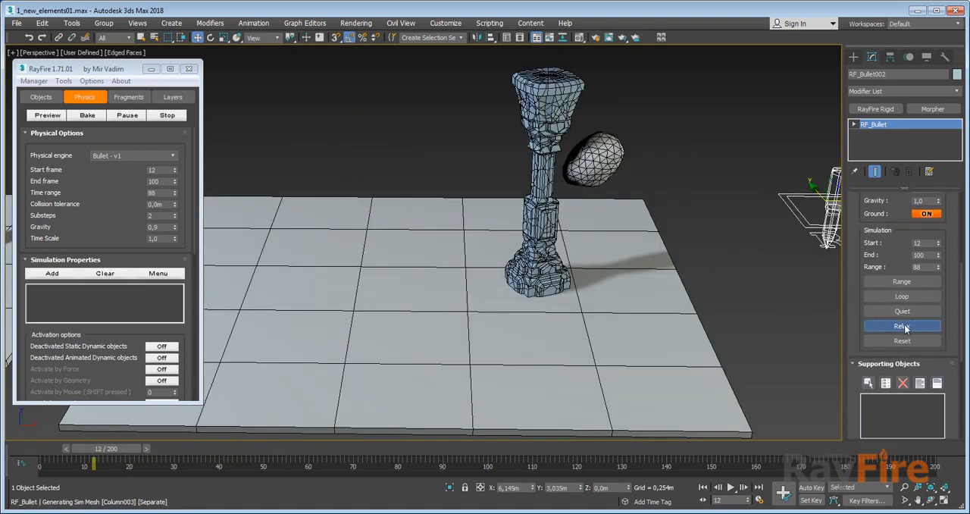
{"action": "left_click", "coordinate": [667, 278]}
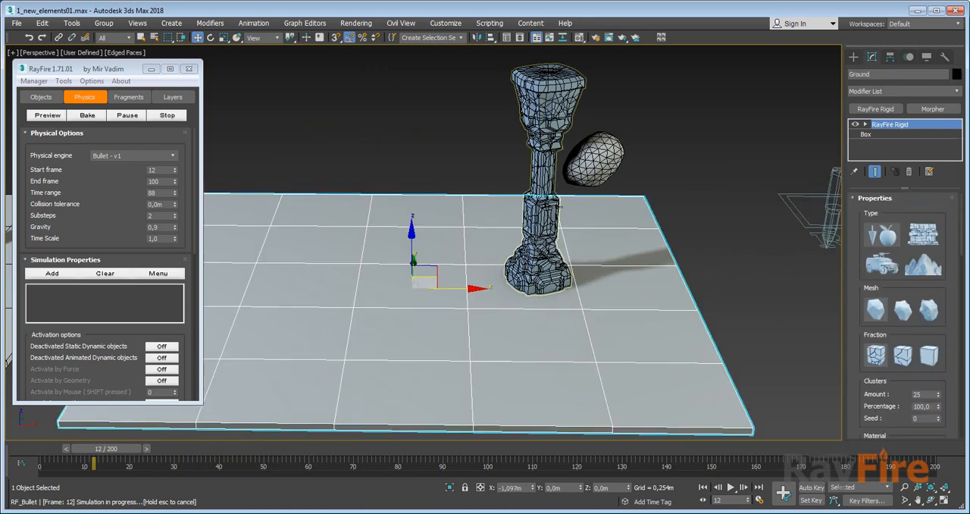
Remove the Edit Poly and RayFire Voronoi modifiers from Column003, keeping its RayFire Rigid modifier.
{"action": "left_click", "coordinate": [560, 206]}
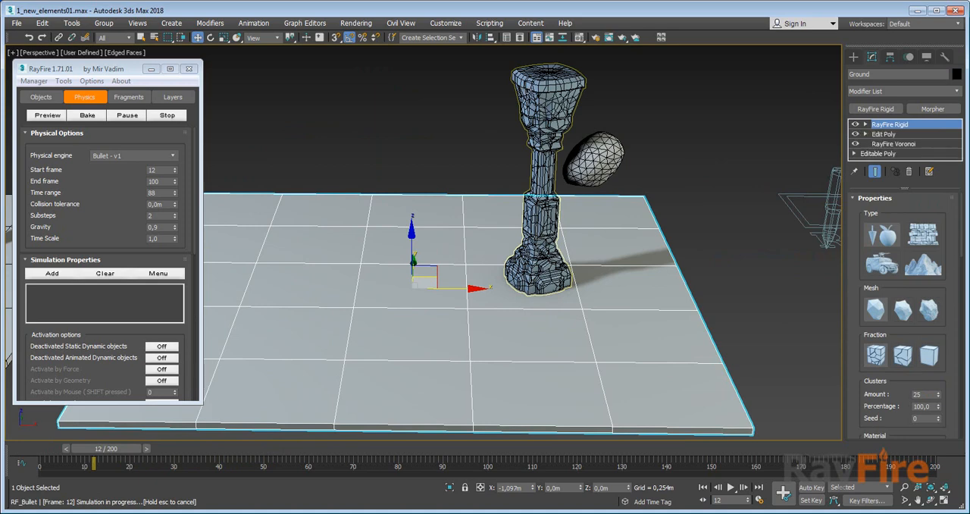
{"action": "left_click", "coordinate": [886, 134]}
{"action": "left_click", "coordinate": [912, 171]}
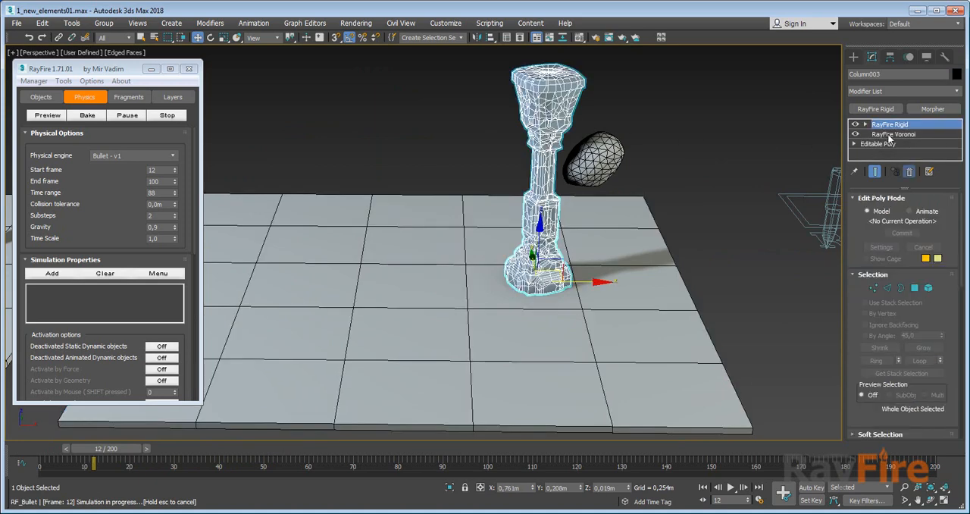
{"action": "left_click", "coordinate": [911, 171]}
{"action": "left_click", "coordinate": [910, 171]}
{"action": "left_click", "coordinate": [615, 97]}
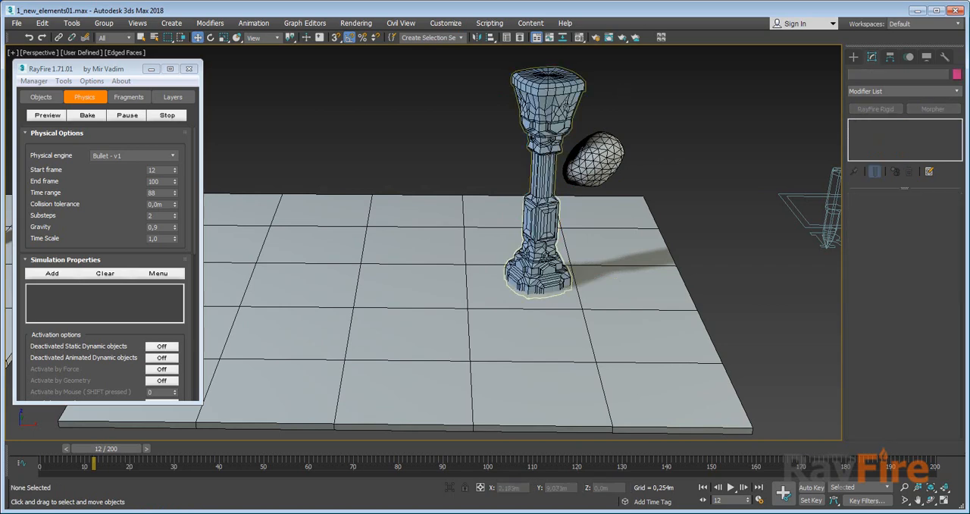
Remove the RayFire Rigid modifier from the Ground slab.
{"action": "left_click", "coordinate": [566, 106]}
{"action": "left_click", "coordinate": [413, 209]}
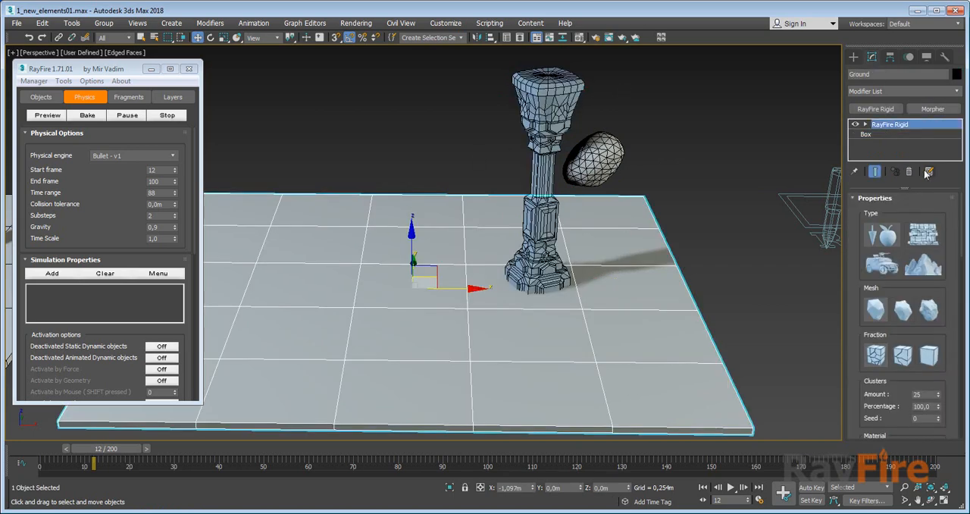
{"action": "left_click", "coordinate": [911, 170]}
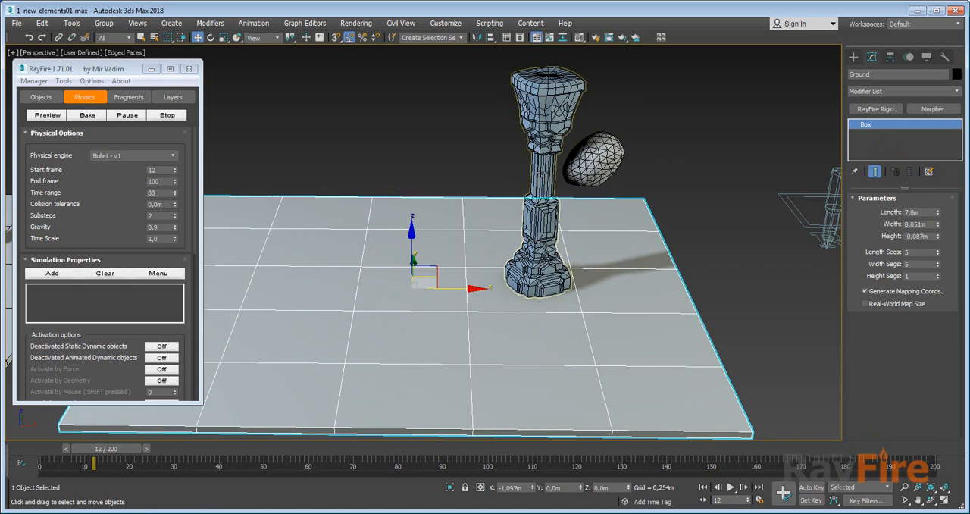
Raise Column003 and the Ground slab together by about 0.27 m, and clear the selection.
{"action": "left_click", "coordinate": [536, 178], "text": "ctrl"}
{"action": "left_click_drag", "start_coordinate": [478, 200], "coordinate": [480, 182]}
{"action": "left_click", "coordinate": [591, 113]}
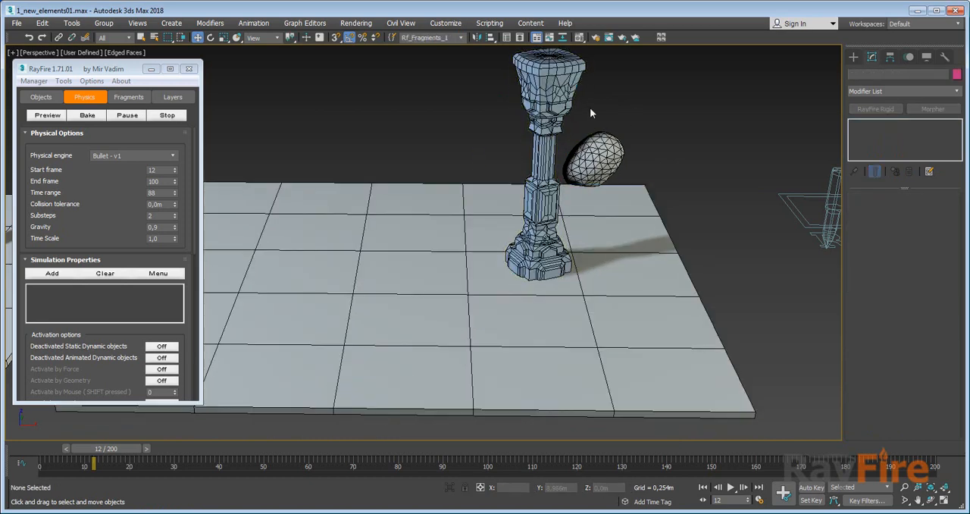
Lift Column003 well above the ground to a Z position of about 1.347 m.
{"action": "left_click", "coordinate": [555, 140]}
{"action": "middle_click_drag", "start_coordinate": [562, 208], "coordinate": [569, 182], "text": "alt"}
{"action": "left_click_drag", "start_coordinate": [547, 268], "coordinate": [546, 194]}
{"action": "mouse_move", "coordinate": [541, 236]}
{"action": "middle_mouse_down", "text": "alt"}
{"action": "mouse_move", "coordinate": [540, 257]}
{"action": "mouse_move", "coordinate": [541, 235]}
{"action": "middle_mouse_up", "text": "alt"}
{"action": "left_click", "coordinate": [598, 207]}
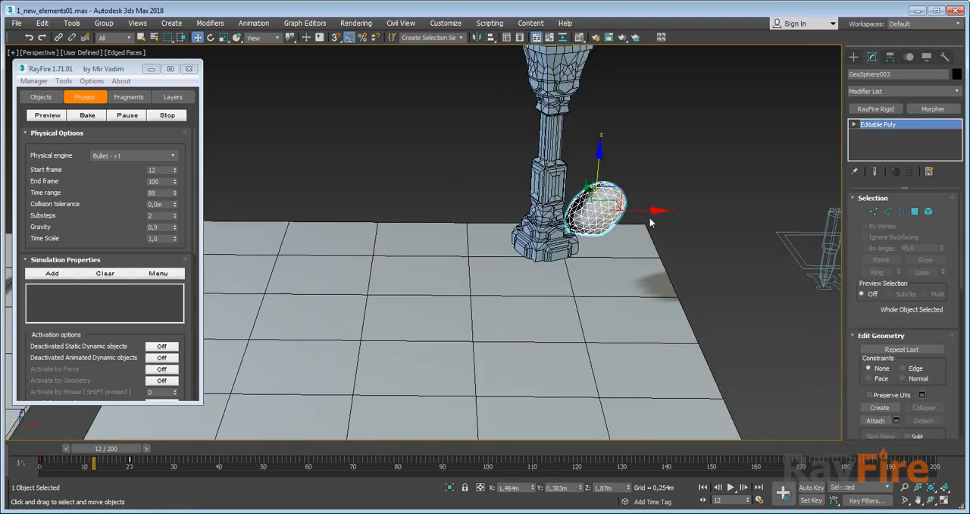
{"action": "key", "text": "Delete"}
{"action": "left_click", "coordinate": [545, 190]}
{"action": "scroll", "coordinate": [494, 196], "scroll_direction": "down", "scroll_amount": 4}
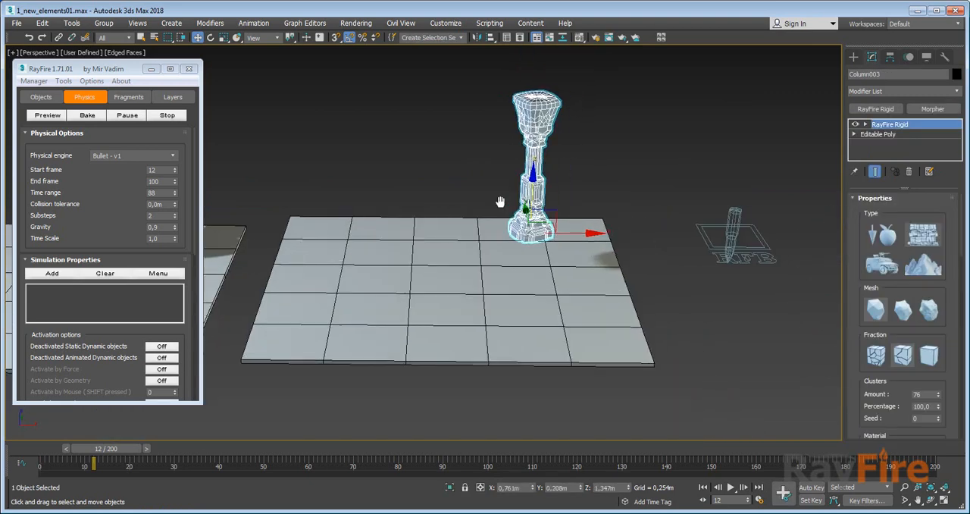
{"action": "key", "text": "ctrl+z"}
{"action": "key", "text": "ctrl+z"}
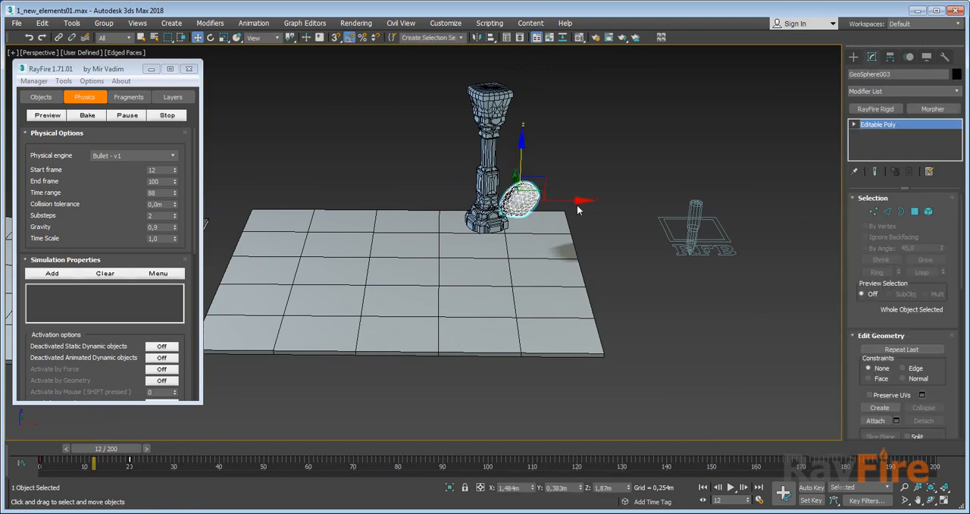
Move GeoSphere003 away from the column to X 2.35 m, and lower Column003 towards the ground to about Z 0.325 m.
{"action": "left_click_drag", "start_coordinate": [576, 203], "coordinate": [613, 202]}
{"action": "left_click", "coordinate": [492, 182]}
{"action": "key", "text": "z"}
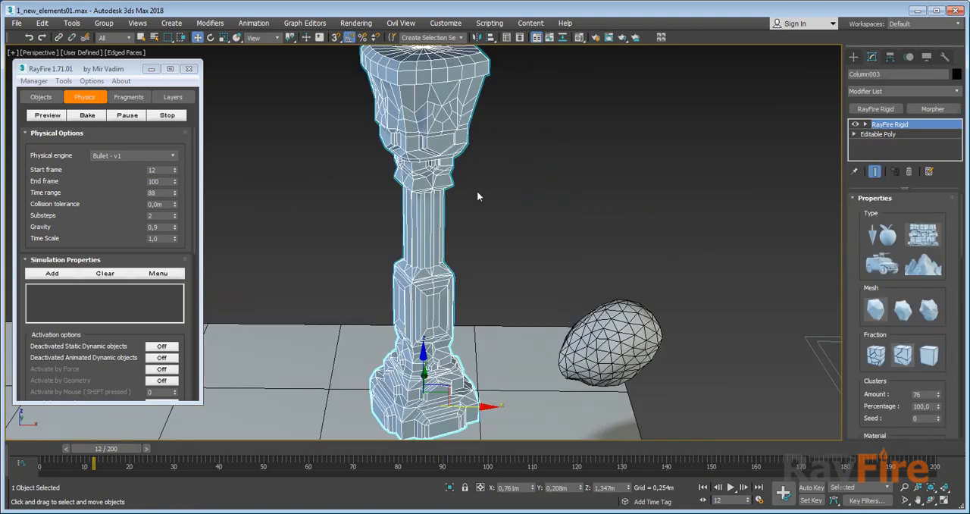
{"action": "middle_click_drag", "start_coordinate": [466, 209], "coordinate": [512, 112]}
{"action": "middle_click_drag", "start_coordinate": [489, 326], "coordinate": [473, 144], "text": "alt"}
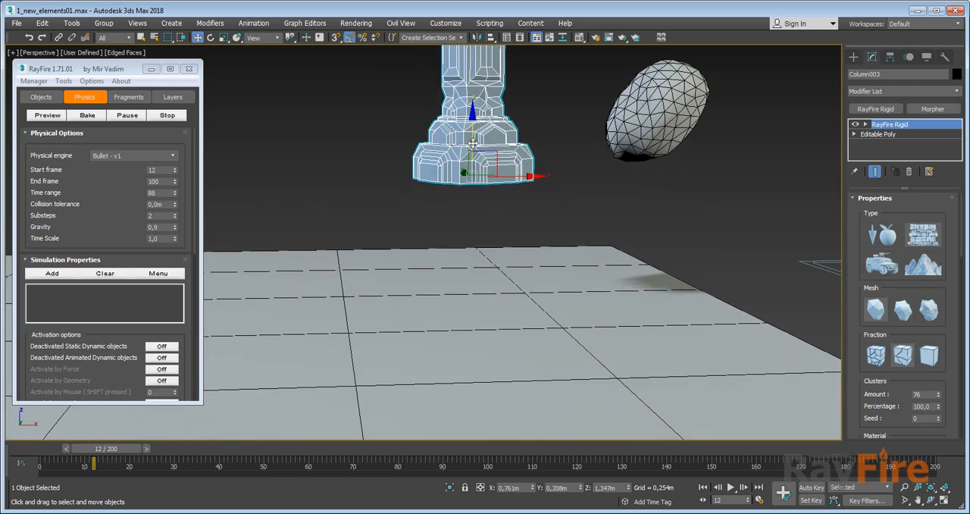
{"action": "left_click_drag", "start_coordinate": [472, 150], "coordinate": [470, 230]}
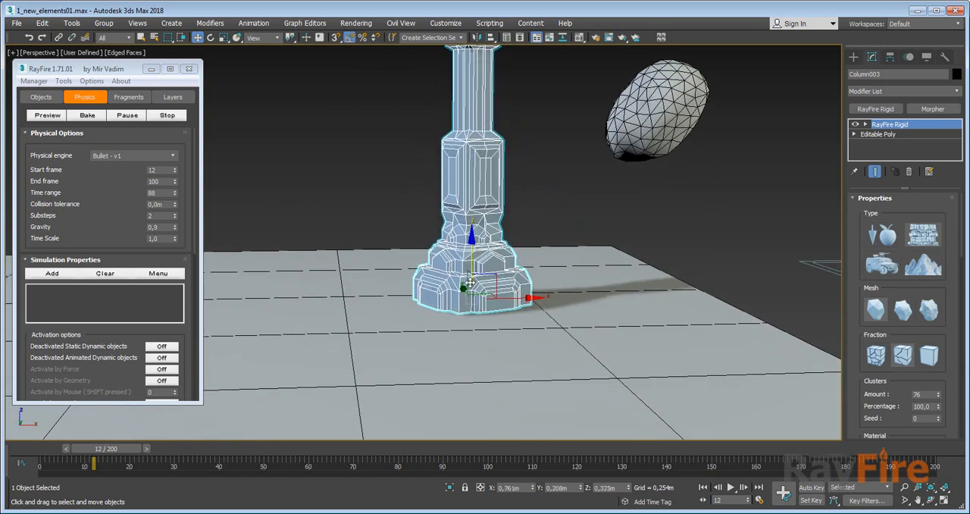
{"action": "middle_click_drag", "start_coordinate": [471, 230], "coordinate": [478, 232]}
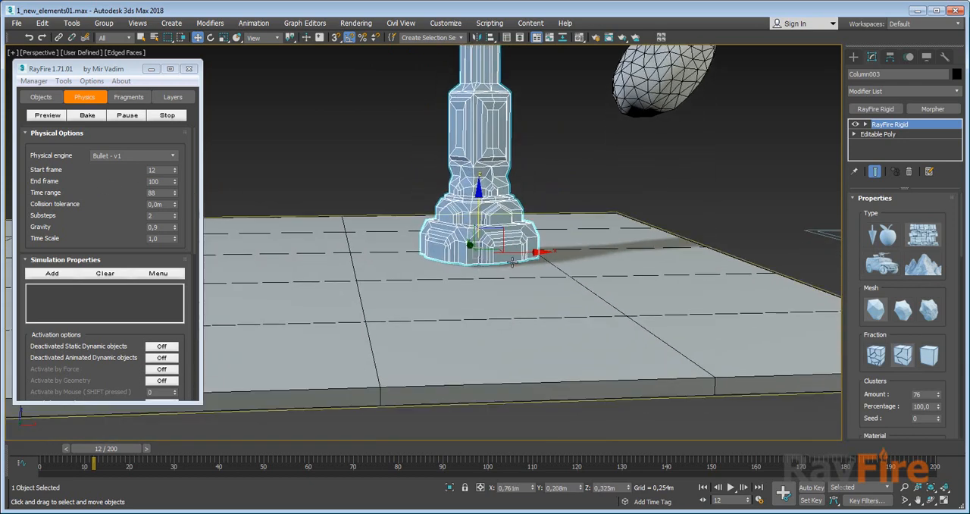
Fine-tune Column003's height to about Z 0.291 m so its base rests on the ground surface.
{"action": "scroll", "coordinate": [477, 220], "scroll_direction": "up", "scroll_amount": 10}
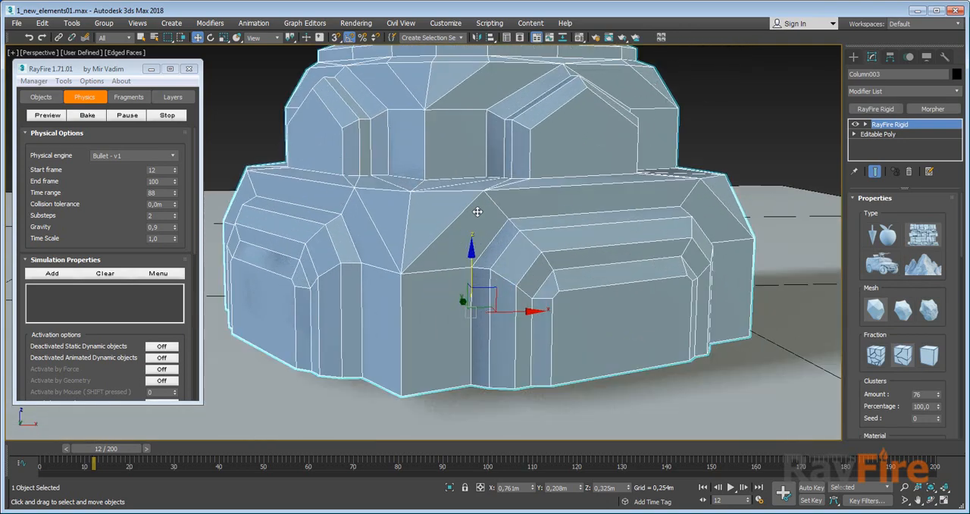
{"action": "middle_click_drag", "start_coordinate": [510, 182], "coordinate": [510, 148], "text": "alt"}
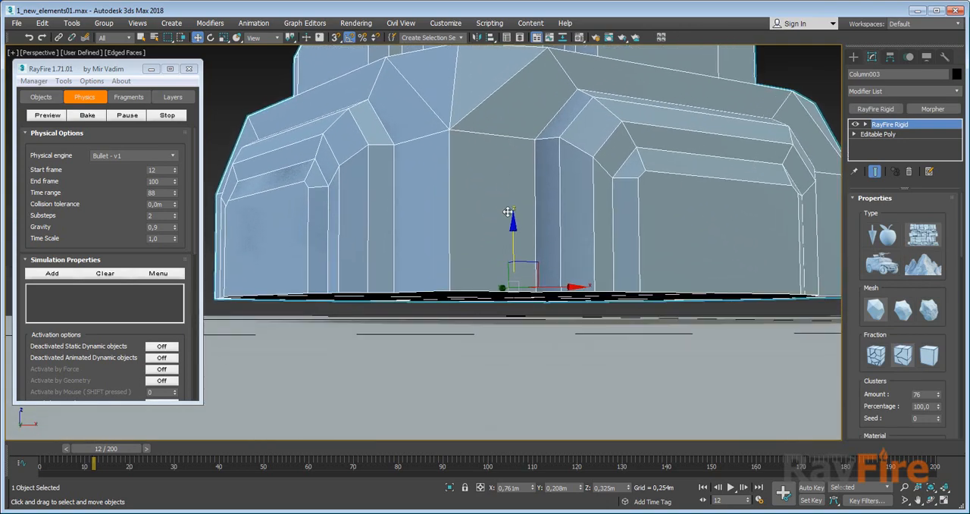
{"action": "left_click_drag", "start_coordinate": [515, 229], "coordinate": [512, 252]}
{"action": "middle_click_drag", "start_coordinate": [511, 250], "coordinate": [503, 260], "text": "alt"}
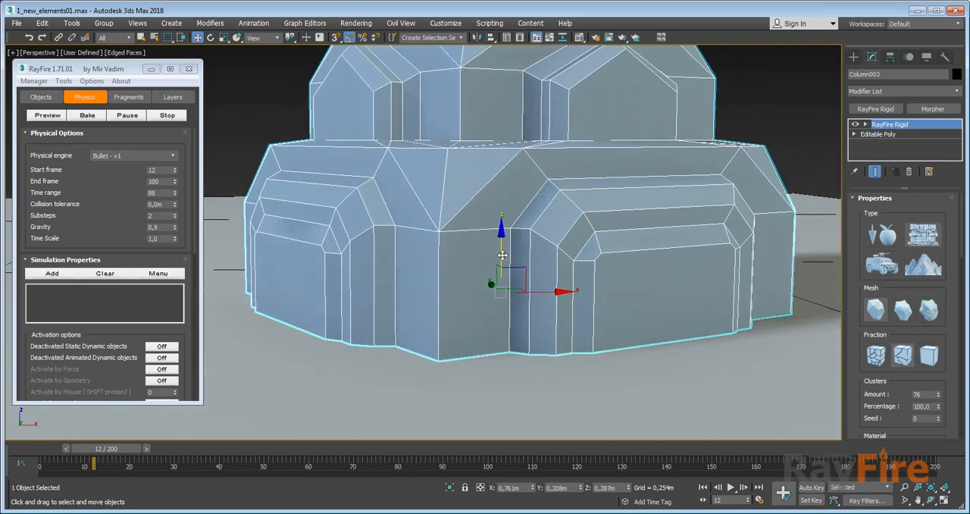
{"action": "left_click_drag", "start_coordinate": [502, 255], "coordinate": [500, 252]}
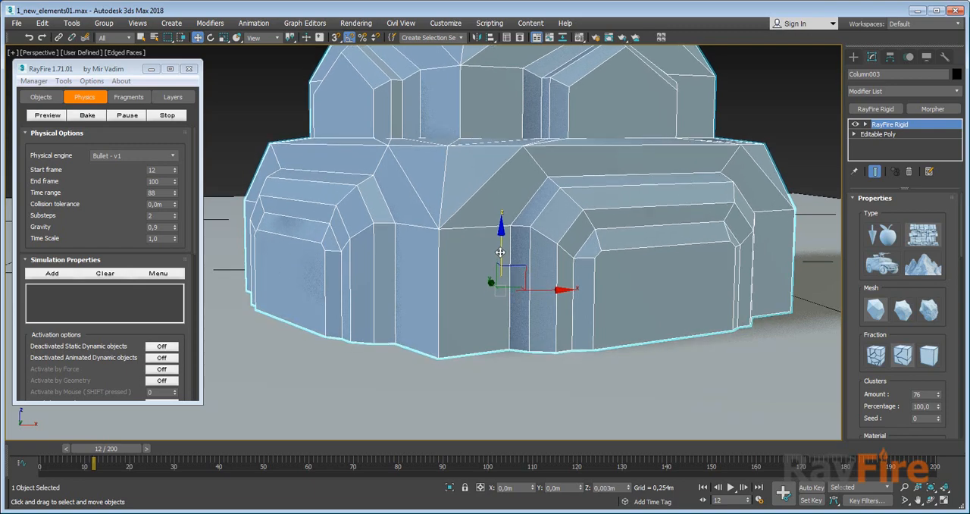
Examine the contact between Column003's base and the ground surface from above and from ground level.
{"action": "scroll", "coordinate": [501, 252], "scroll_direction": "down", "scroll_amount": 8}
{"action": "middle_click_drag", "start_coordinate": [508, 196], "coordinate": [468, 236], "text": "alt"}
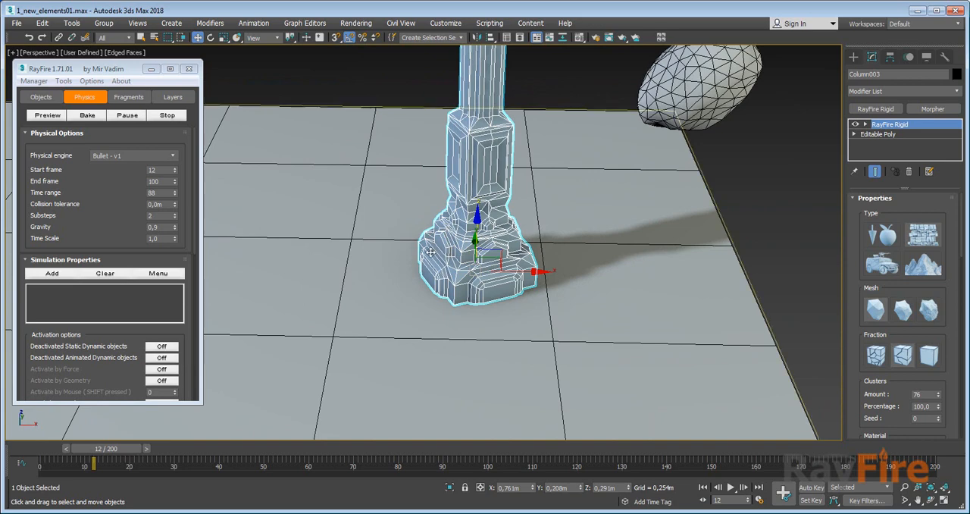
{"action": "scroll", "coordinate": [442, 285], "scroll_direction": "up", "scroll_amount": 3}
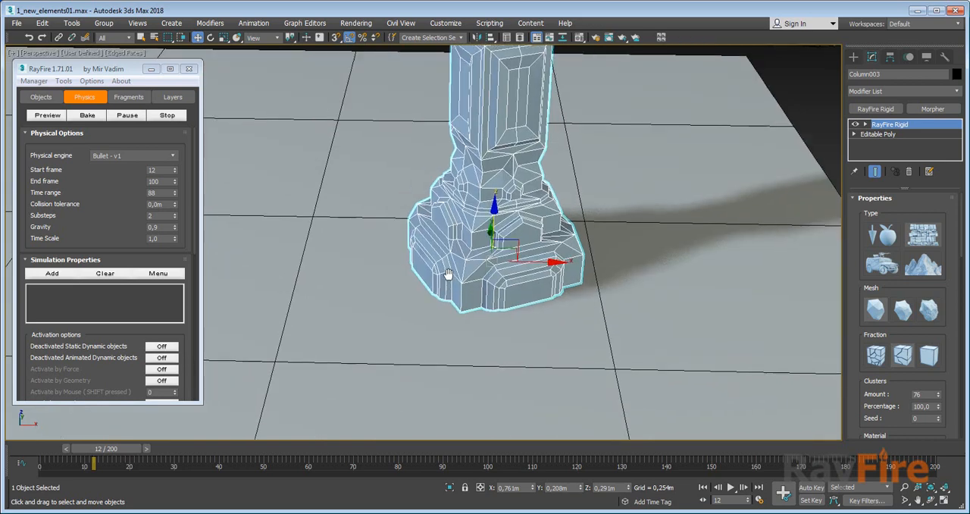
{"action": "middle_click_drag", "start_coordinate": [448, 280], "coordinate": [464, 231], "text": "alt"}
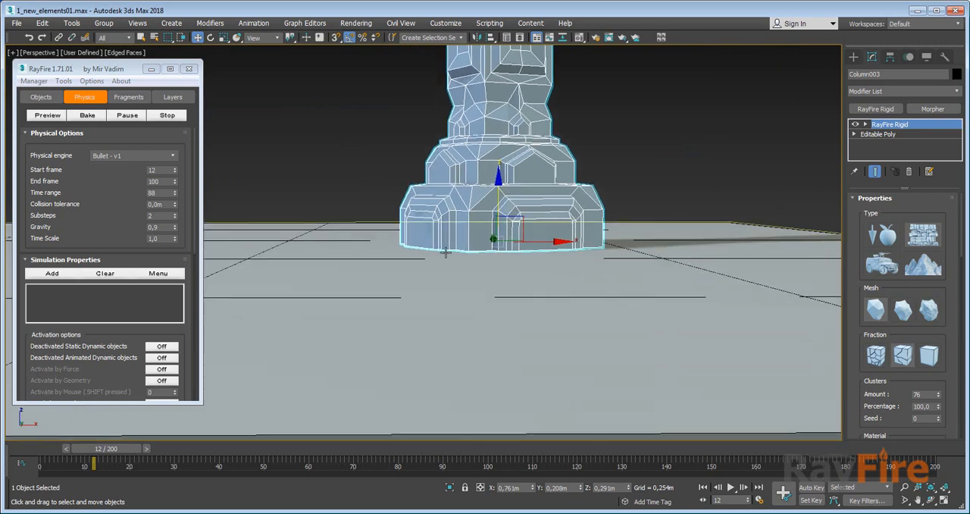
{"action": "scroll", "coordinate": [444, 257], "scroll_direction": "up", "scroll_amount": 3}
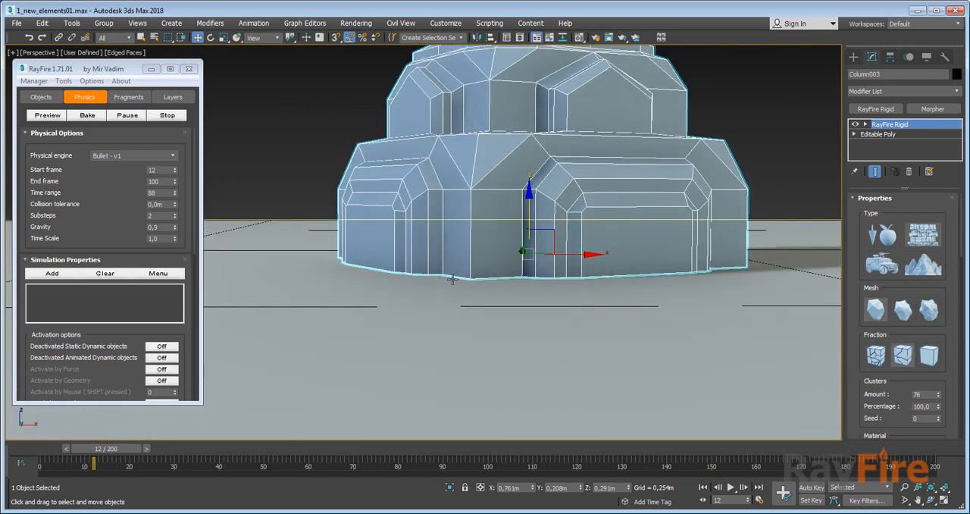
{"action": "middle_click_drag", "start_coordinate": [400, 279], "coordinate": [423, 255]}
{"action": "scroll", "coordinate": [429, 254], "scroll_direction": "down", "scroll_amount": 5}
{"action": "middle_click_drag", "start_coordinate": [459, 226], "coordinate": [474, 246], "text": "alt"}
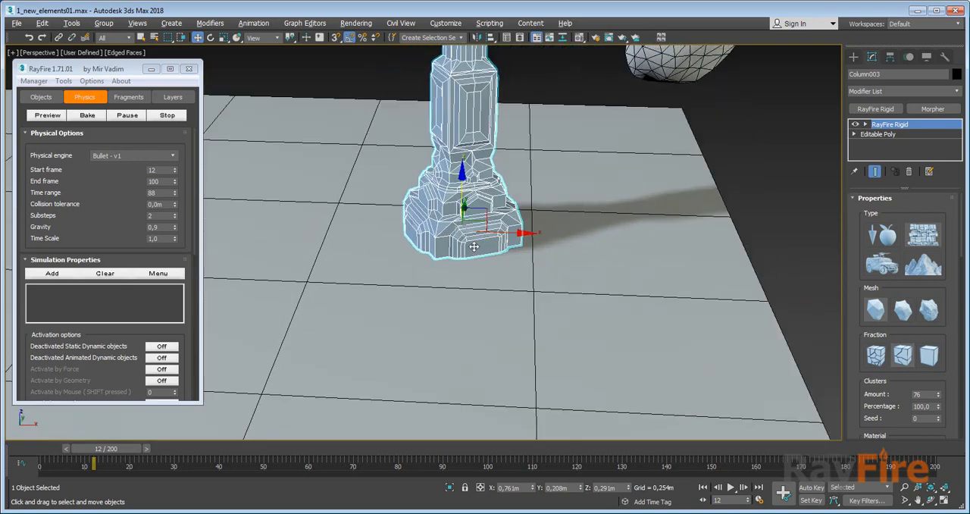
Raise Column003 slightly above the ground to about Z 0.379 m, and select GeoSphere003.
{"action": "left_click_drag", "start_coordinate": [460, 183], "coordinate": [471, 165]}
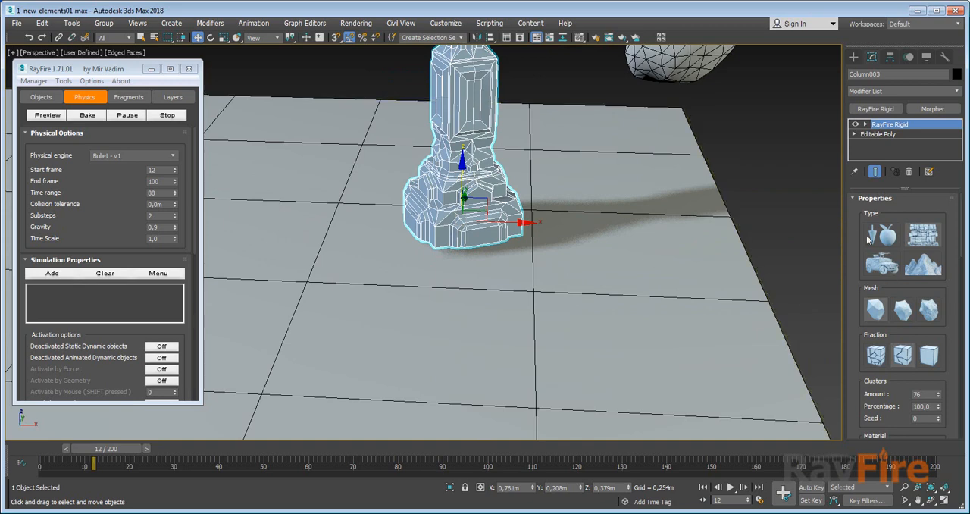
{"action": "middle_click_drag", "start_coordinate": [650, 239], "coordinate": [646, 356]}
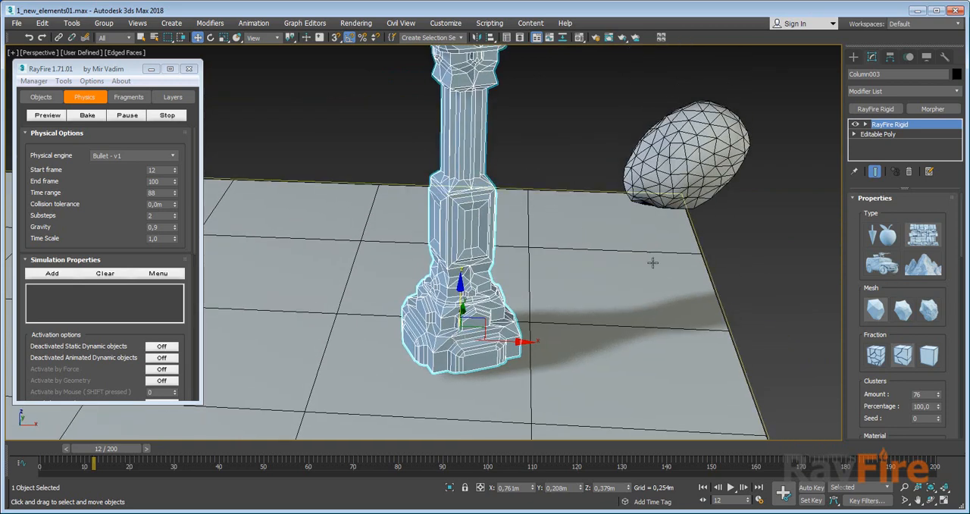
{"action": "left_click", "coordinate": [709, 171]}
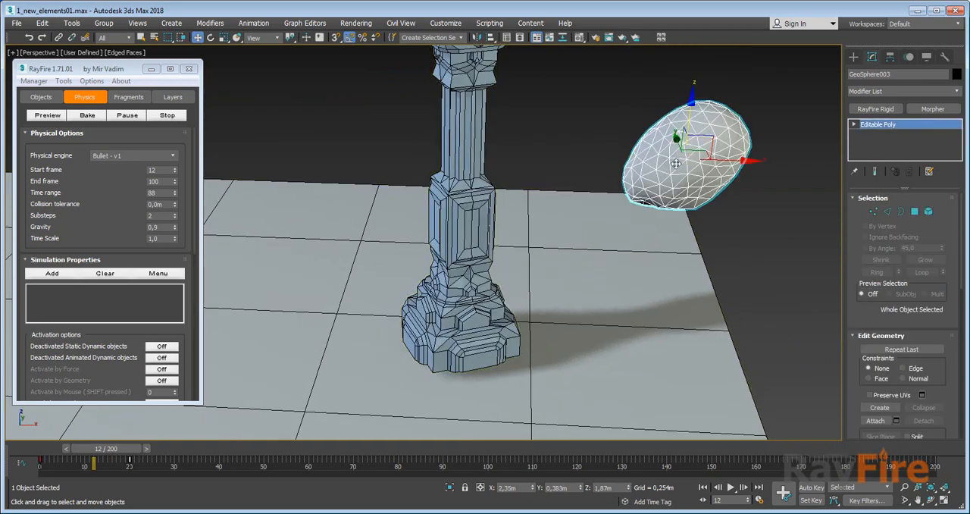
{"action": "scroll", "coordinate": [739, 250], "scroll_direction": "down", "scroll_amount": 5}
Add Ground and GeoSphere003 to RF_Bullet002's Simulation Objects list.
{"action": "left_click", "coordinate": [735, 228]}
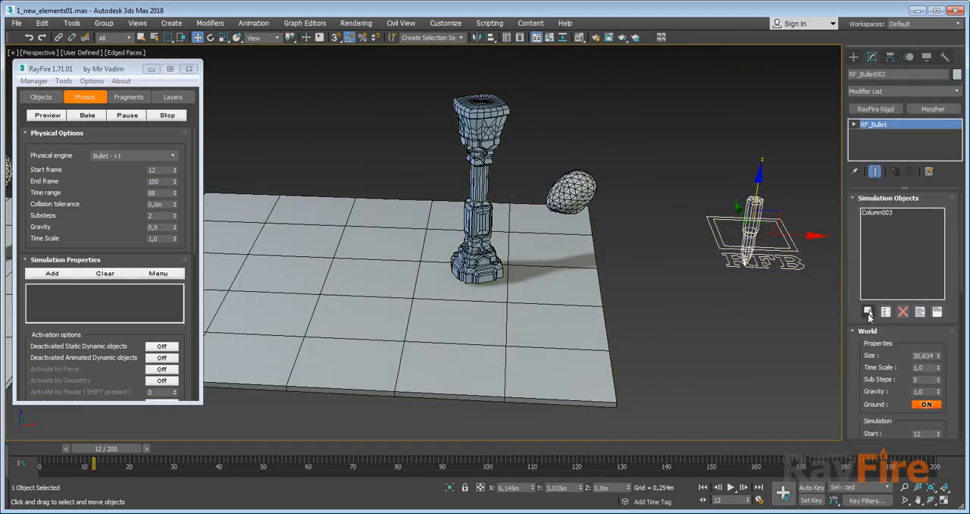
{"action": "left_click", "coordinate": [868, 313]}
{"action": "left_click", "coordinate": [552, 303]}
{"action": "right_click", "coordinate": [639, 305]}
Set the Ground slab's RayFire Rigid type to static, the type symbolised by mountains.
{"action": "left_click", "coordinate": [554, 300]}
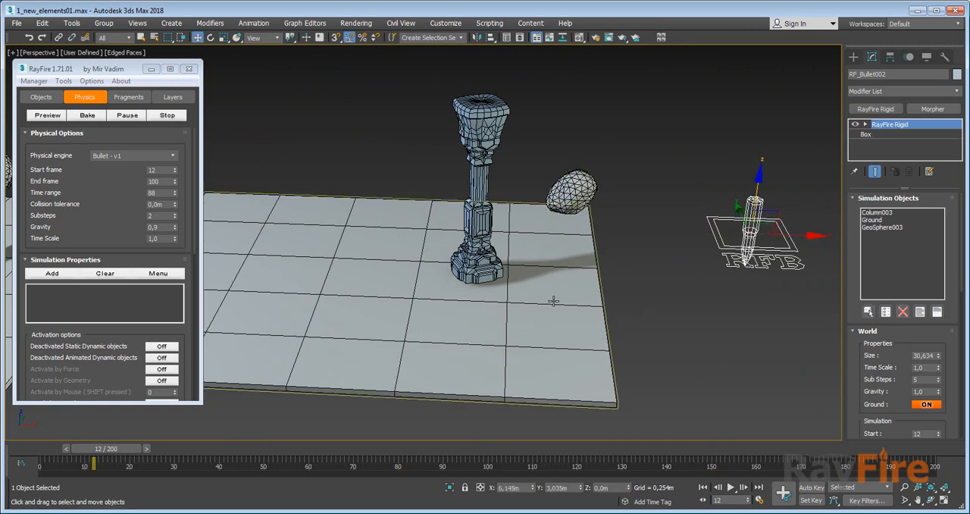
{"action": "left_click", "coordinate": [920, 267]}
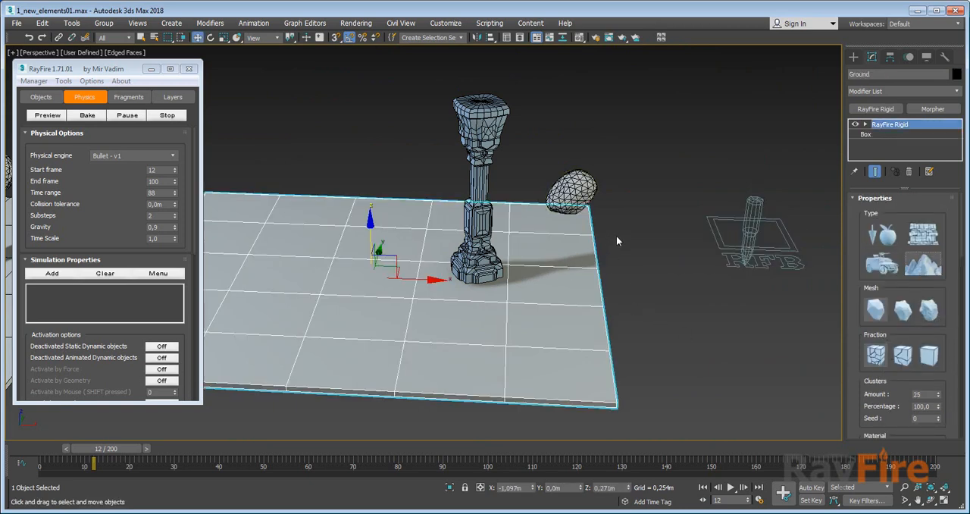
Check GeoSphere003, run RF_Bullet002's Range simulation from frame 12, and scrub back towards the start of the timeline.
{"action": "left_click", "coordinate": [572, 192]}
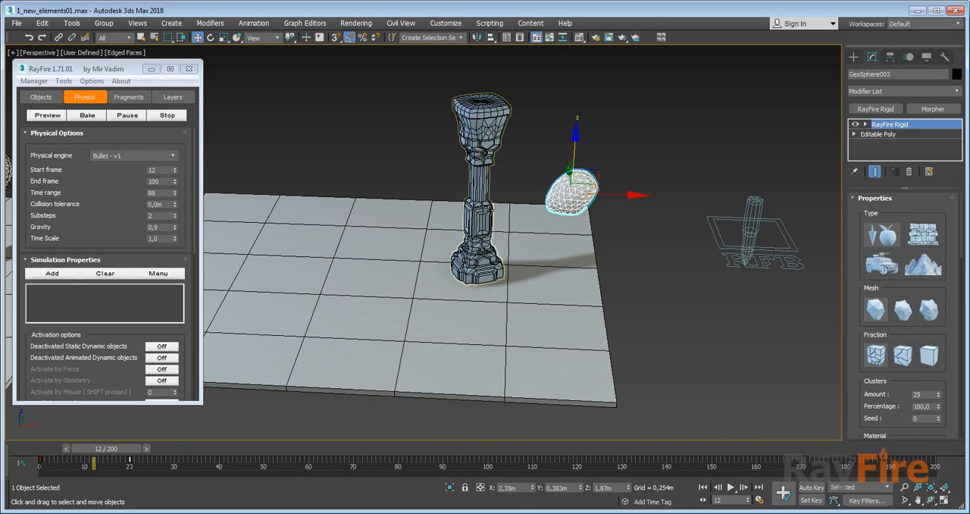
{"action": "scroll", "coordinate": [489, 209], "scroll_direction": "up", "scroll_amount": 5}
{"action": "scroll", "coordinate": [780, 298], "scroll_direction": "down", "scroll_amount": 4}
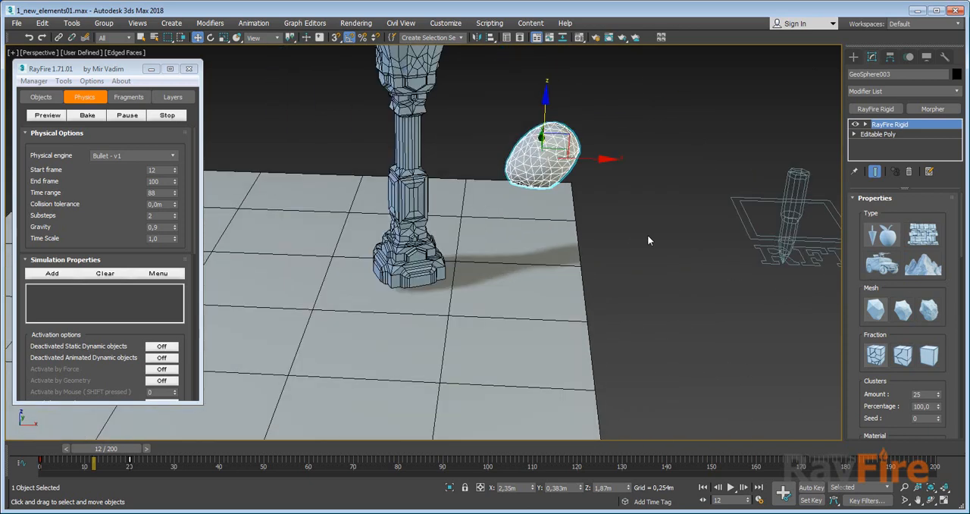
{"action": "left_click", "coordinate": [792, 216]}
{"action": "scroll", "coordinate": [882, 330], "scroll_direction": "down", "scroll_amount": 3}
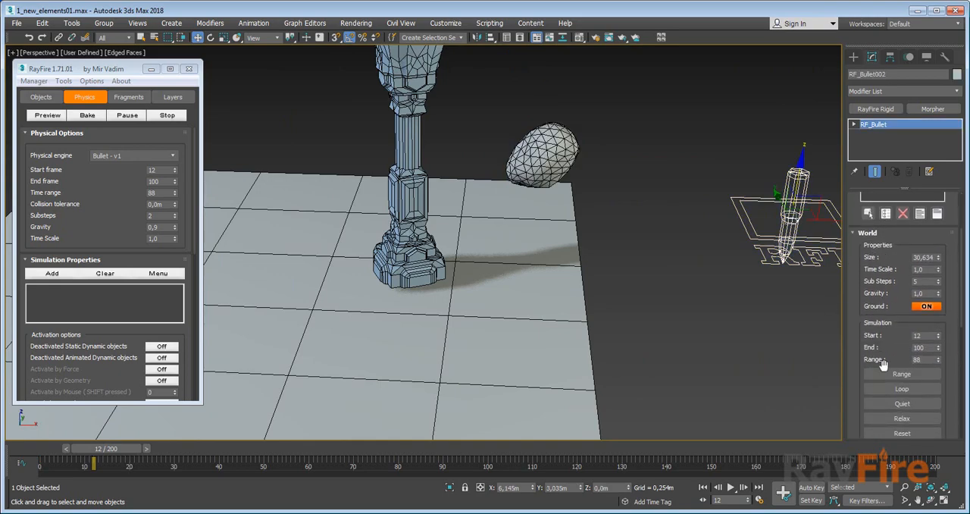
{"action": "left_click", "coordinate": [887, 375]}
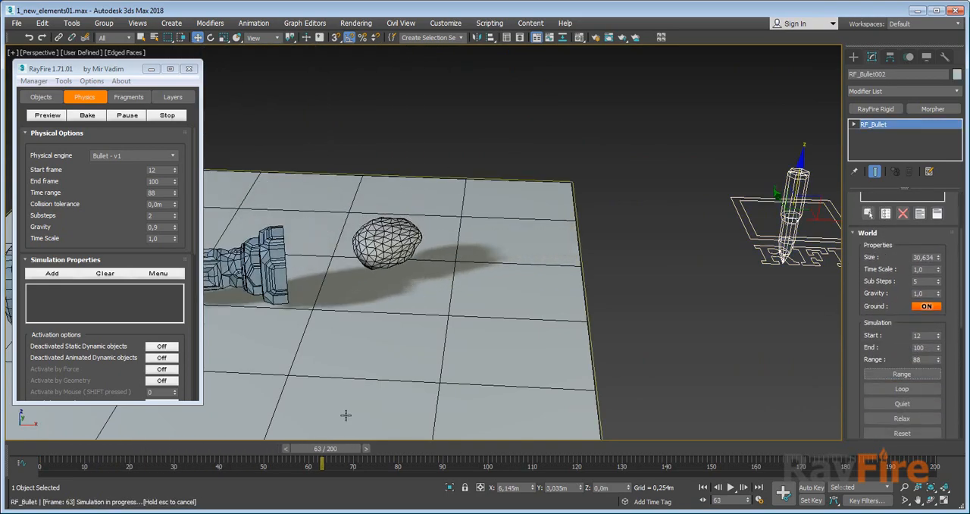
{"action": "left_click_drag", "start_coordinate": [322, 452], "coordinate": [108, 464]}
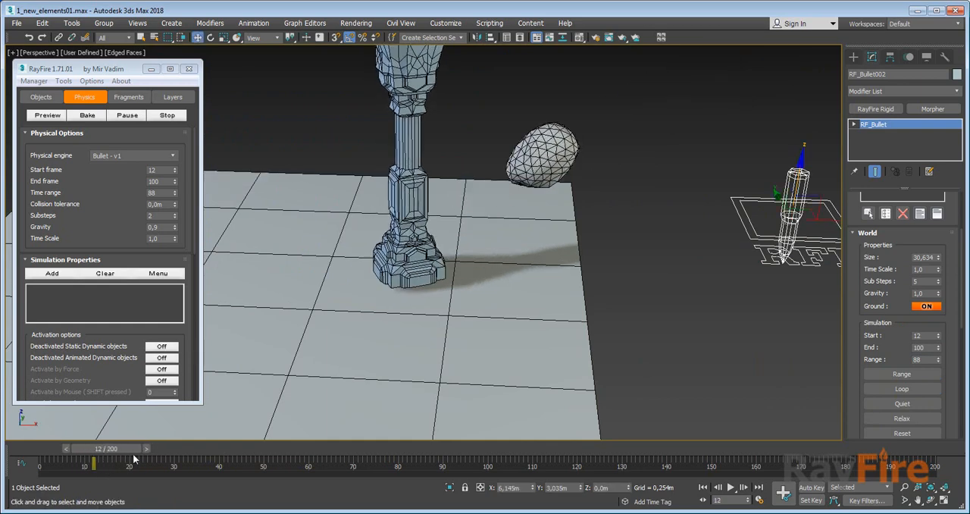
Set RF_Bullet002's simulation Start to frame 5, run the Range simulation, and scrub back to about frame 8.
{"action": "double_click", "coordinate": [939, 334]}
{"action": "left_click", "coordinate": [902, 374]}
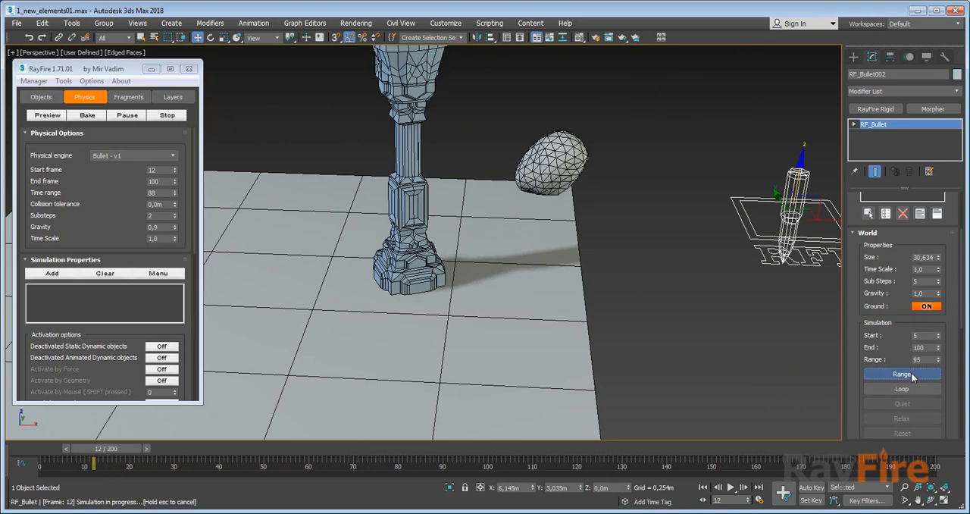
{"action": "left_click_drag", "start_coordinate": [366, 448], "coordinate": [81, 440]}
Examine Column003's base against the ground at frames 8 and 9, and select the column.
{"action": "scroll", "coordinate": [433, 267], "scroll_direction": "up", "scroll_amount": 10}
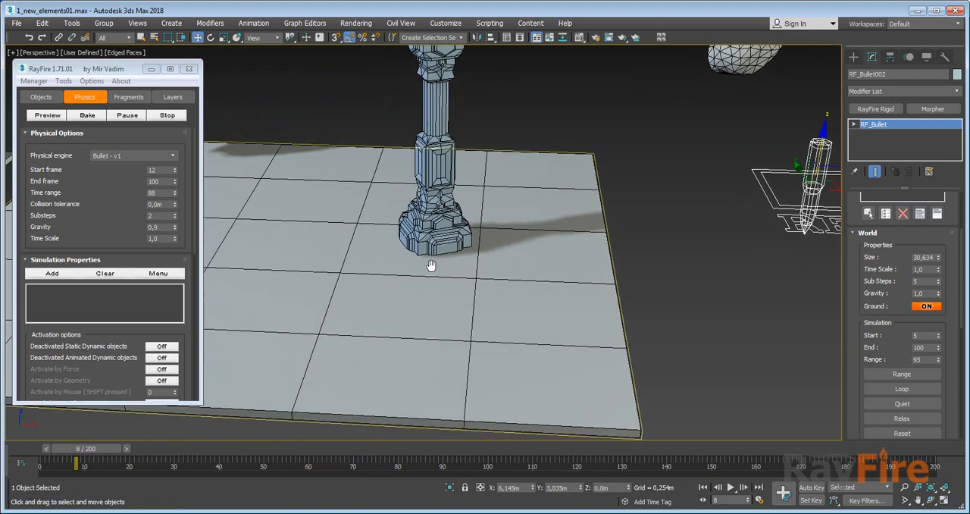
{"action": "left_click", "coordinate": [175, 430]}
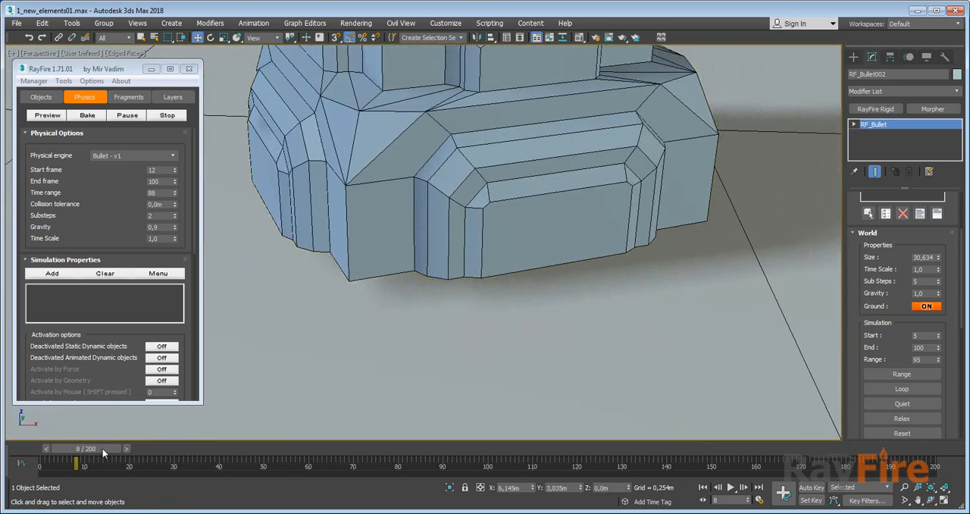
{"action": "left_click_drag", "start_coordinate": [104, 453], "coordinate": [95, 449]}
{"action": "left_click", "coordinate": [440, 223]}
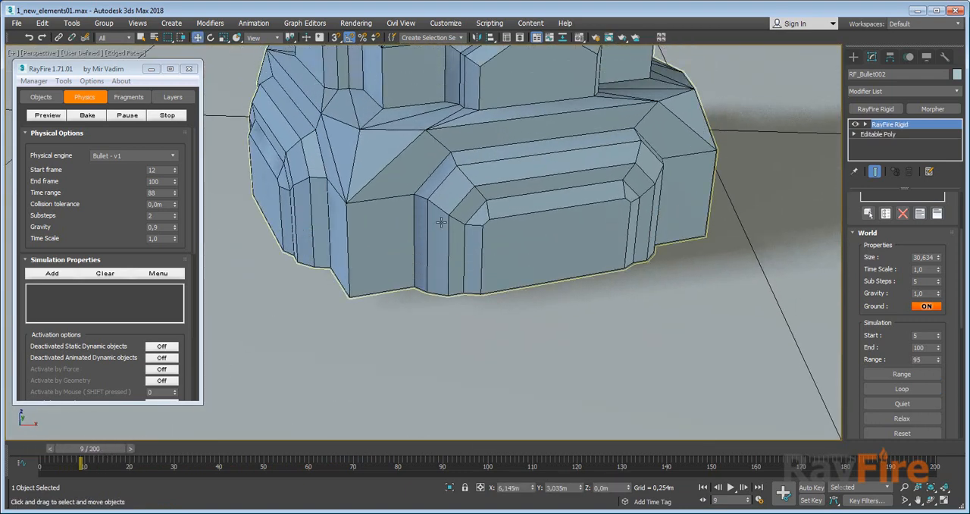
{"action": "scroll", "coordinate": [443, 221], "scroll_direction": "down", "scroll_amount": 5}
{"action": "middle_click_drag", "start_coordinate": [736, 253], "coordinate": [576, 291]}
{"action": "scroll", "coordinate": [576, 290], "scroll_direction": "down", "scroll_amount": 5}
{"action": "middle_click_drag", "start_coordinate": [627, 275], "coordinate": [698, 254]}
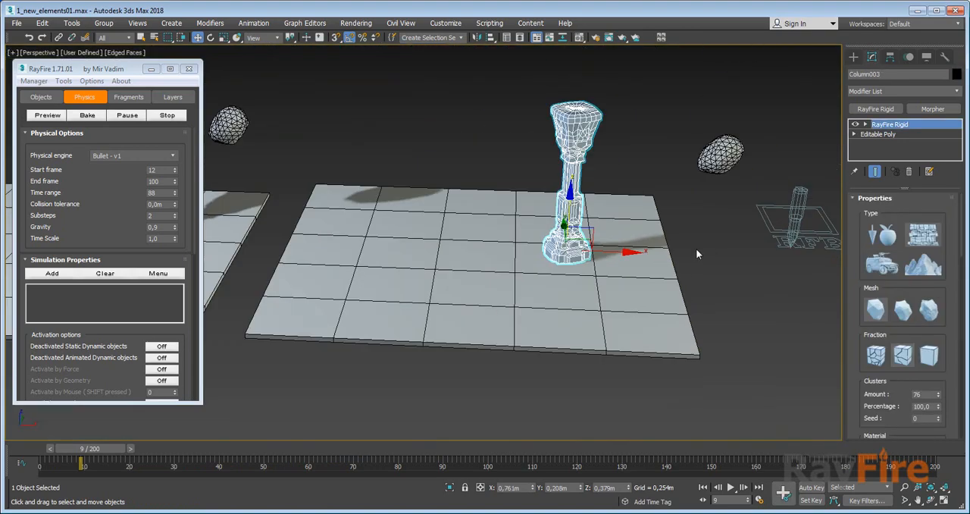
Select RF_Bullet002 and reset its simulation.
{"action": "scroll", "coordinate": [696, 248], "scroll_direction": "down", "scroll_amount": 3}
{"action": "left_click", "coordinate": [737, 225]}
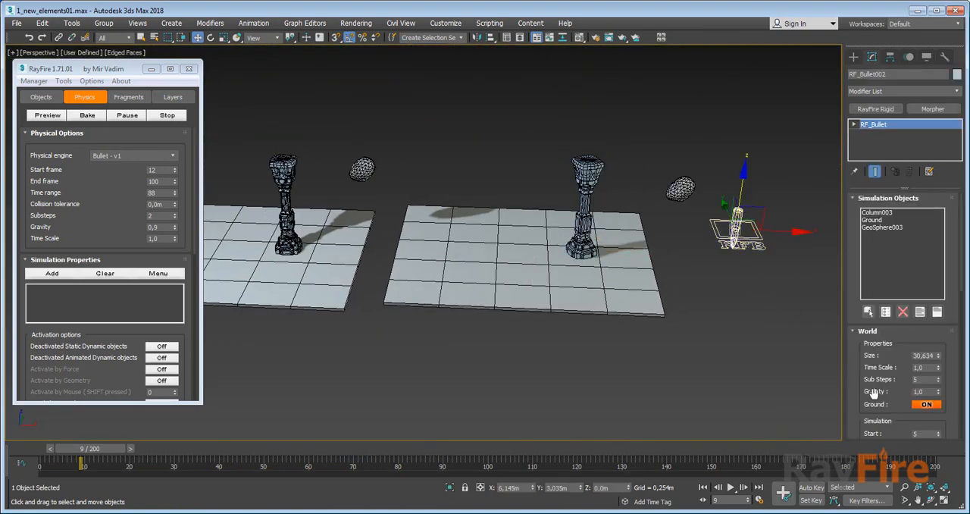
{"action": "scroll", "coordinate": [875, 393], "scroll_direction": "down", "scroll_amount": 4}
{"action": "left_click", "coordinate": [902, 351]}
Run RF_Bullet002's Relax simulation while watching Column003's base from near ground level, and stop it.
{"action": "middle_click_drag", "start_coordinate": [634, 250], "coordinate": [543, 217]}
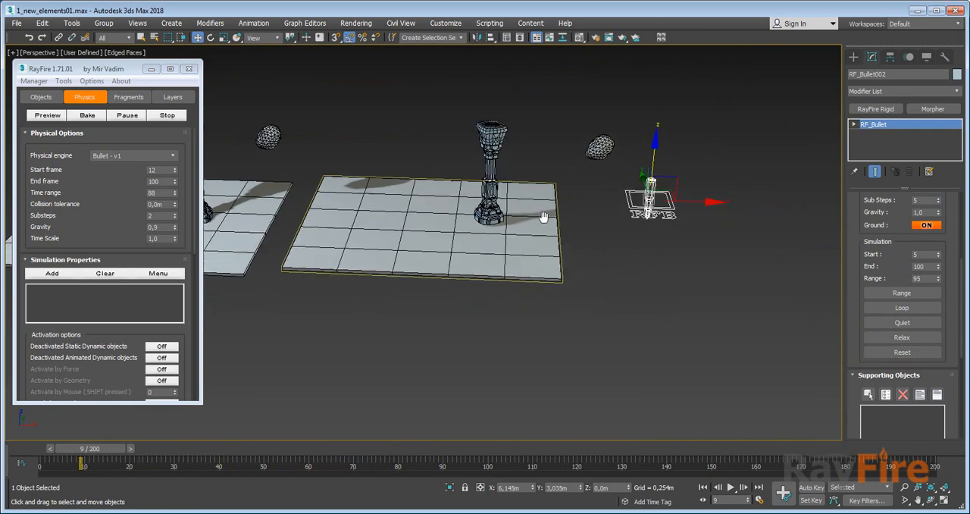
{"action": "scroll", "coordinate": [543, 217], "scroll_direction": "up", "scroll_amount": 8}
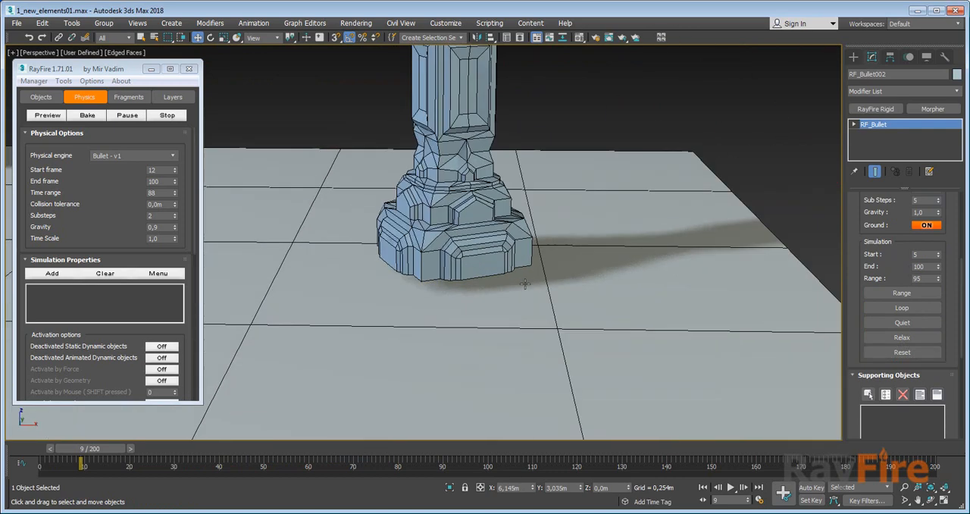
{"action": "middle_click_drag", "start_coordinate": [524, 284], "coordinate": [711, 338], "text": "alt"}
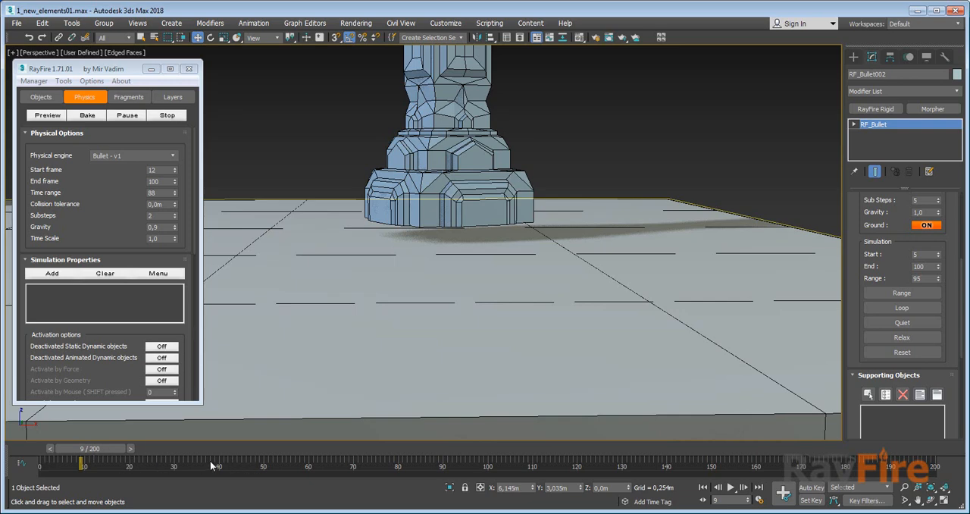
{"action": "left_click", "coordinate": [916, 341]}
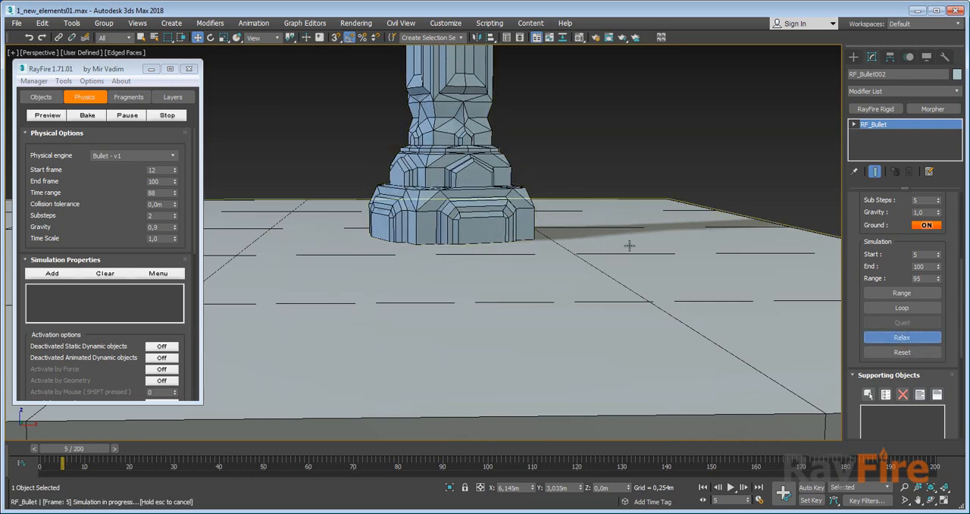
{"action": "scroll", "coordinate": [628, 245], "scroll_direction": "down", "scroll_amount": 3}
{"action": "middle_click_drag", "start_coordinate": [628, 245], "coordinate": [567, 296]}
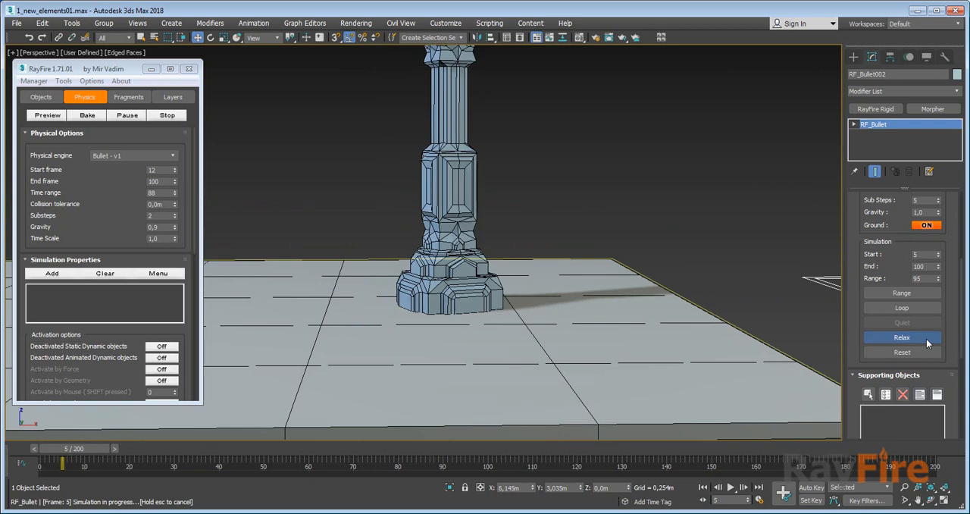
{"action": "left_click", "coordinate": [926, 338]}
Select Column003 and examine the contact between its relaxed base and the ground up close.
{"action": "left_click", "coordinate": [474, 223]}
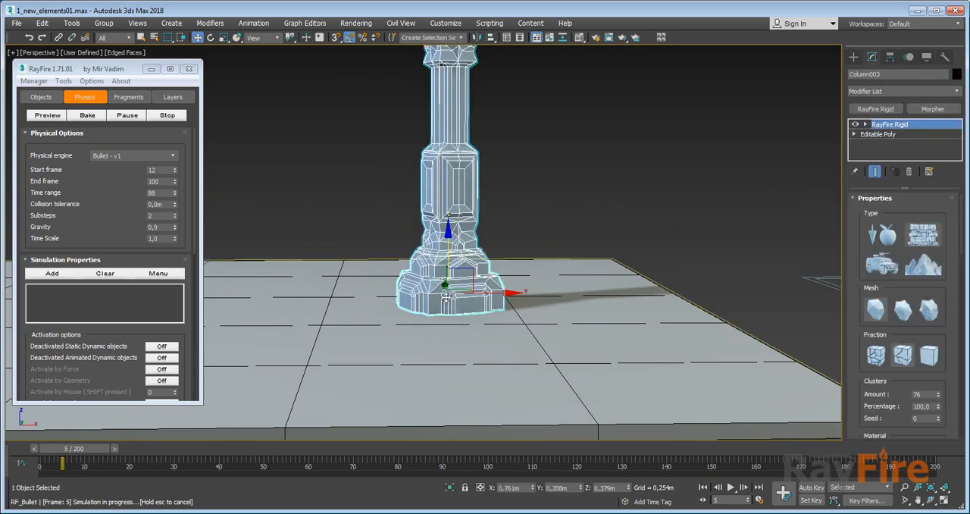
{"action": "scroll", "coordinate": [429, 303], "scroll_direction": "up", "scroll_amount": 8}
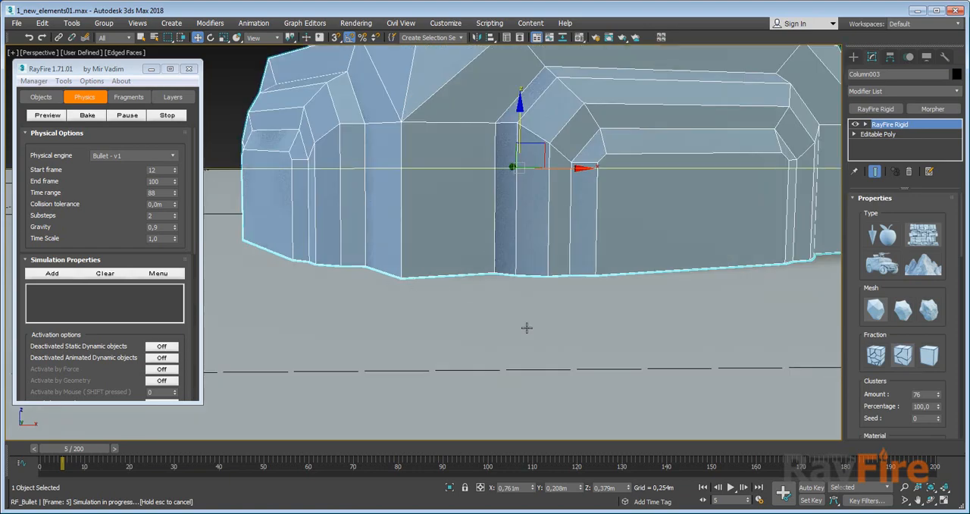
{"action": "middle_click_drag", "start_coordinate": [527, 328], "coordinate": [435, 263]}
{"action": "scroll", "coordinate": [435, 264], "scroll_direction": "down", "scroll_amount": 2}
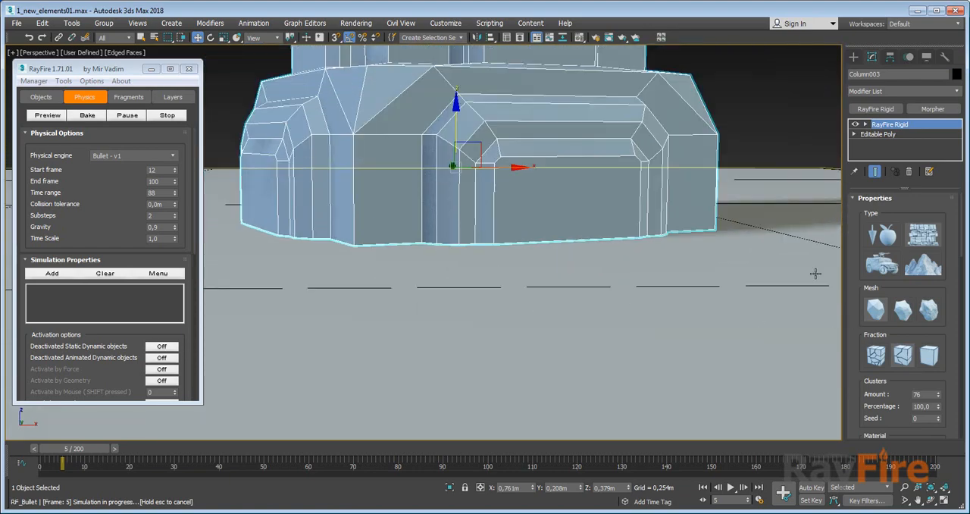
{"action": "scroll", "coordinate": [520, 275], "scroll_direction": "down", "scroll_amount": 10}
Select RF_Bullet002 and run its Range simulation from frame 5 with the whole column in view.
{"action": "left_click", "coordinate": [791, 300]}
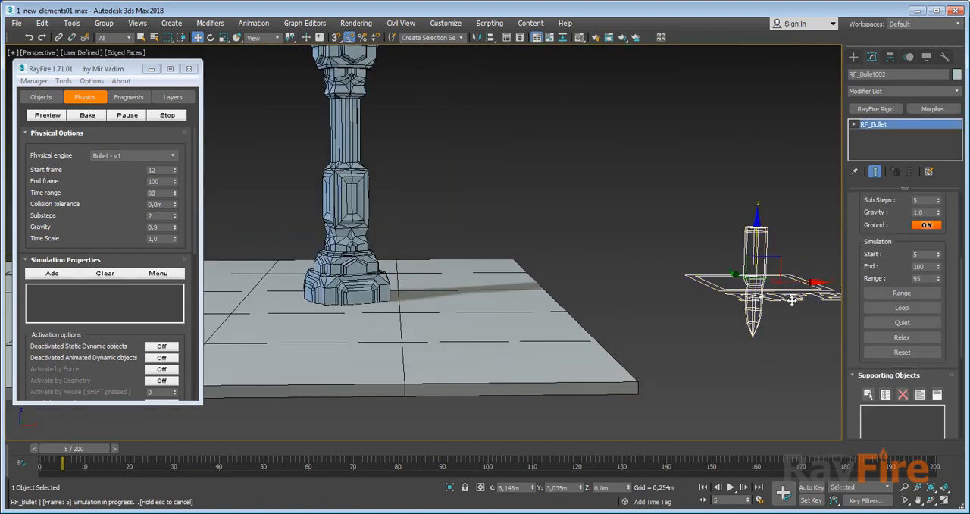
{"action": "scroll", "coordinate": [896, 272], "scroll_direction": "up", "scroll_amount": 1}
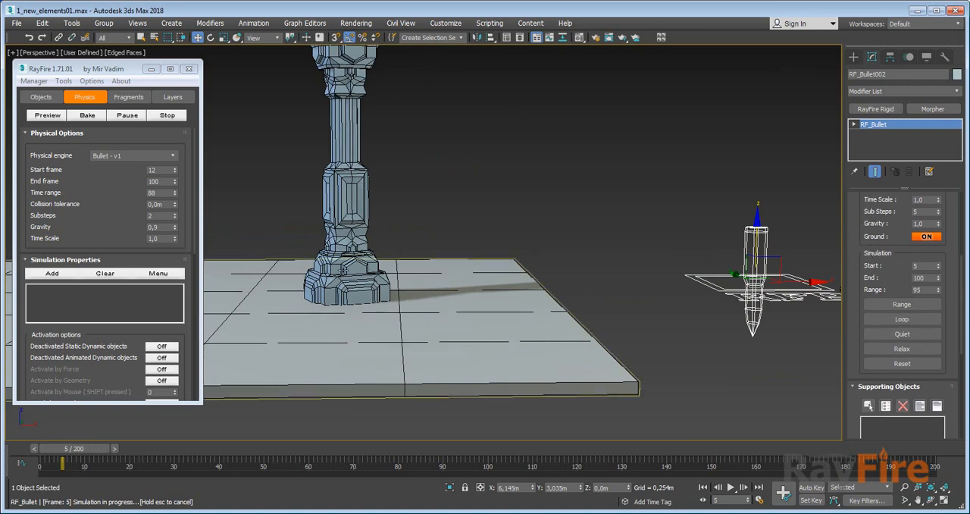
{"action": "middle_click_drag", "start_coordinate": [343, 270], "coordinate": [407, 267], "text": "alt"}
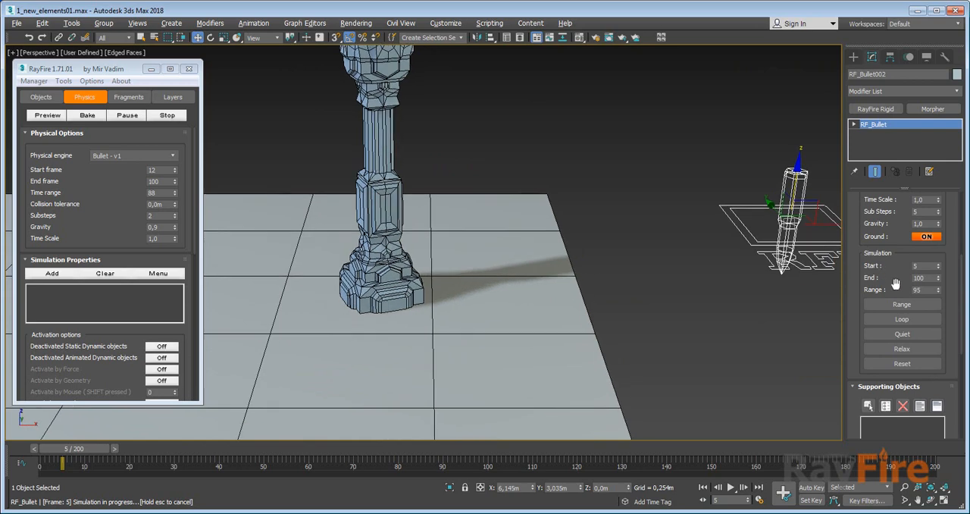
{"action": "left_click", "coordinate": [887, 303]}
{"action": "left_click", "coordinate": [883, 304]}
{"action": "middle_click_drag", "start_coordinate": [400, 206], "coordinate": [423, 259]}
{"action": "scroll", "coordinate": [423, 259], "scroll_direction": "down", "scroll_amount": 3}
{"action": "left_click", "coordinate": [903, 305]}
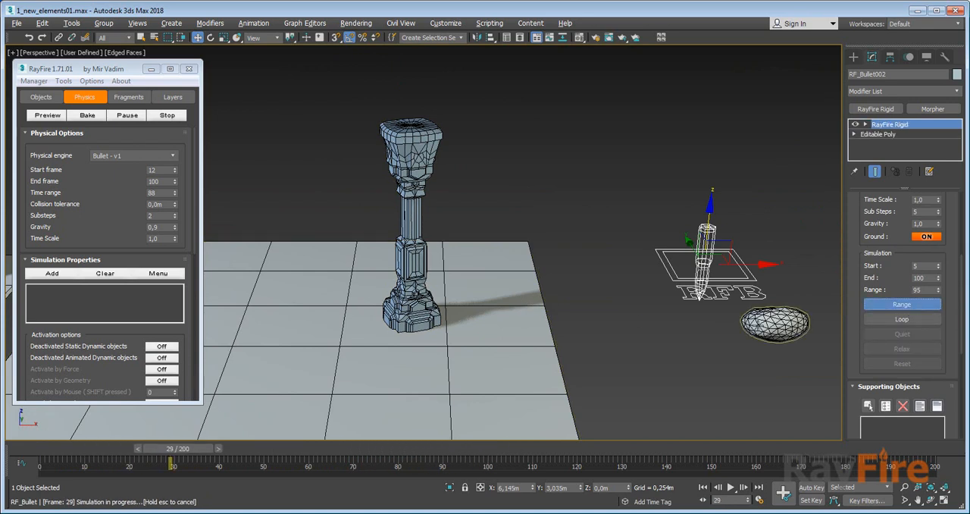
Select GeoSphere003 and review its RayFire Rigid Material, Activation, Demolition, Animation and Advanced settings.
{"action": "left_click", "coordinate": [775, 325]}
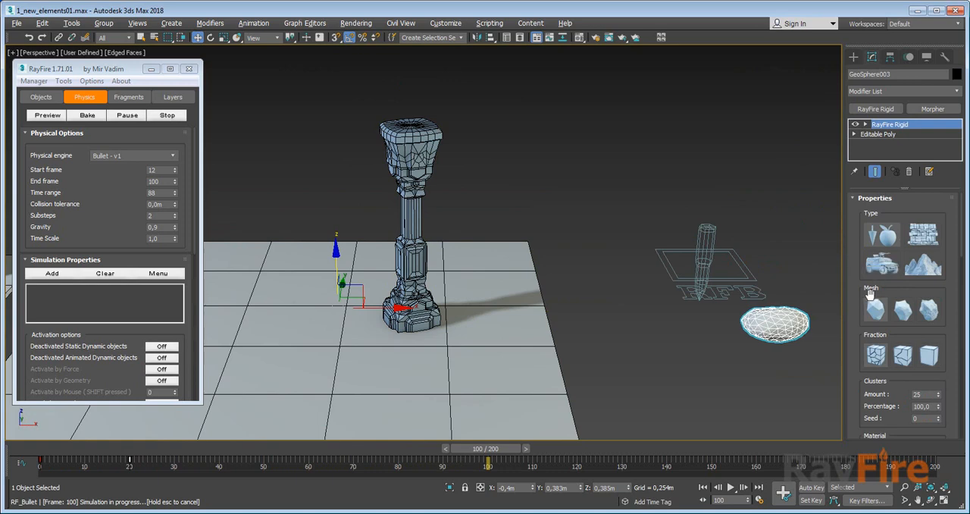
{"action": "scroll", "coordinate": [894, 209], "scroll_direction": "down", "scroll_amount": 3}
{"action": "scroll", "coordinate": [882, 304], "scroll_direction": "down", "scroll_amount": 2}
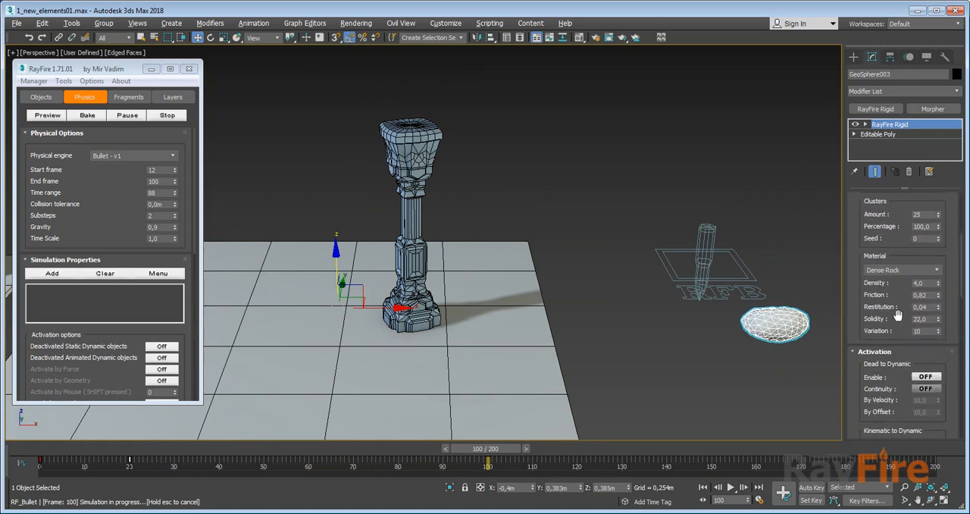
{"action": "scroll", "coordinate": [890, 304], "scroll_direction": "down", "scroll_amount": 3}
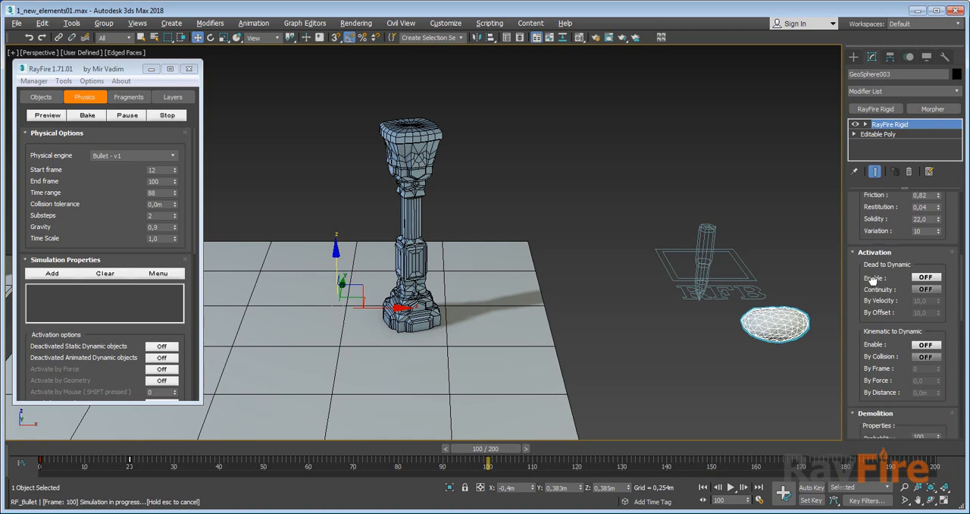
{"action": "scroll", "coordinate": [872, 280], "scroll_direction": "down", "scroll_amount": 2}
{"action": "scroll", "coordinate": [877, 302], "scroll_direction": "down", "scroll_amount": 6}
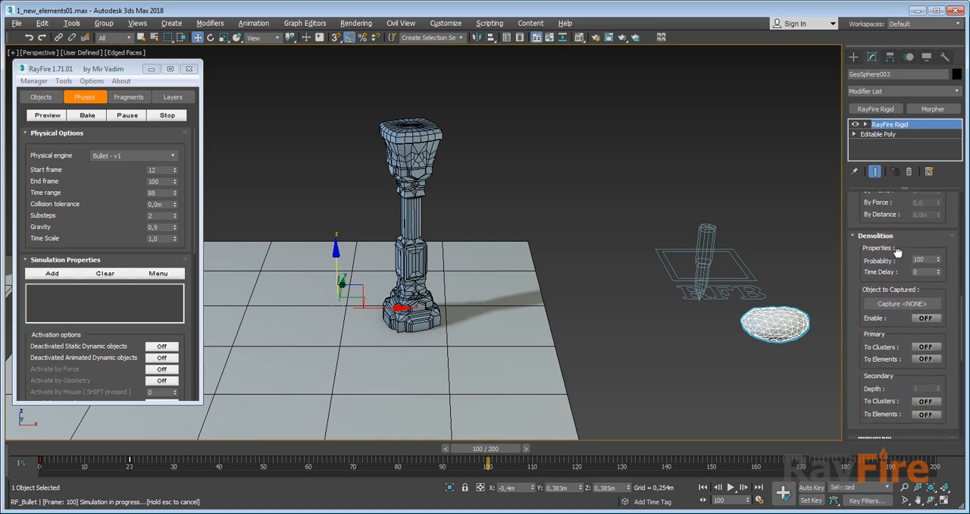
{"action": "scroll", "coordinate": [877, 285], "scroll_direction": "up", "scroll_amount": 2}
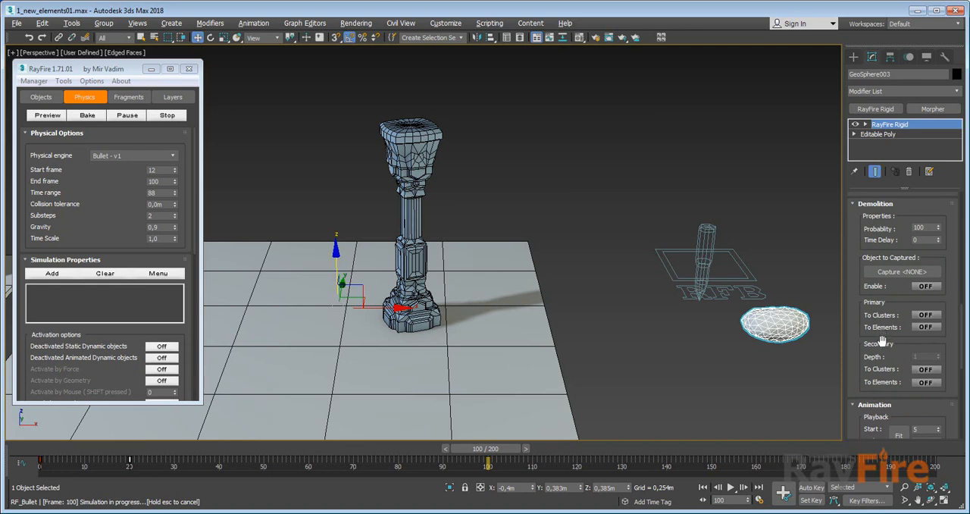
{"action": "scroll", "coordinate": [882, 341], "scroll_direction": "down", "scroll_amount": 3}
{"action": "scroll", "coordinate": [868, 347], "scroll_direction": "down", "scroll_amount": 5}
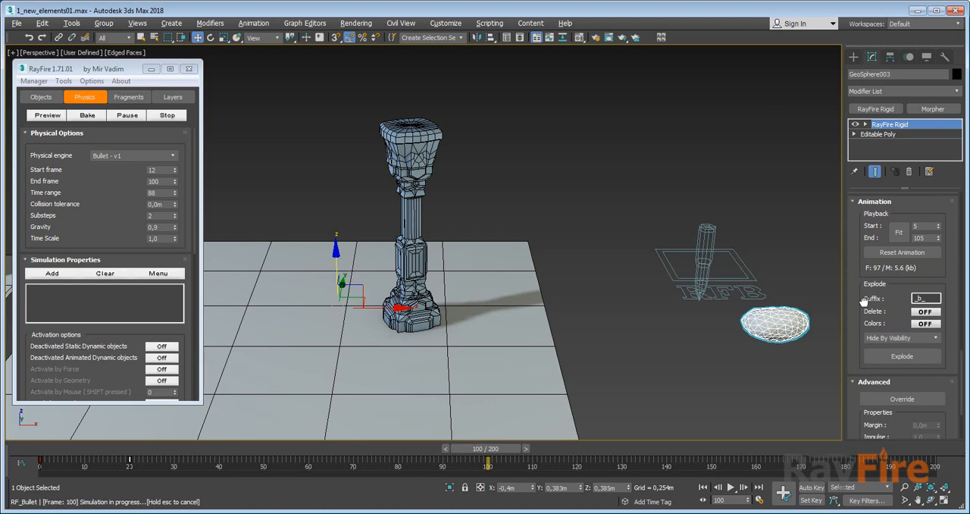
{"action": "left_click_drag", "start_coordinate": [878, 298], "coordinate": [879, 236]}
{"action": "left_click_drag", "start_coordinate": [870, 274], "coordinate": [871, 384]}
{"action": "left_click_drag", "start_coordinate": [865, 293], "coordinate": [860, 370]}
Select RF_Bullet002 and bring its World properties and simulation settings into view.
{"action": "left_click", "coordinate": [705, 258]}
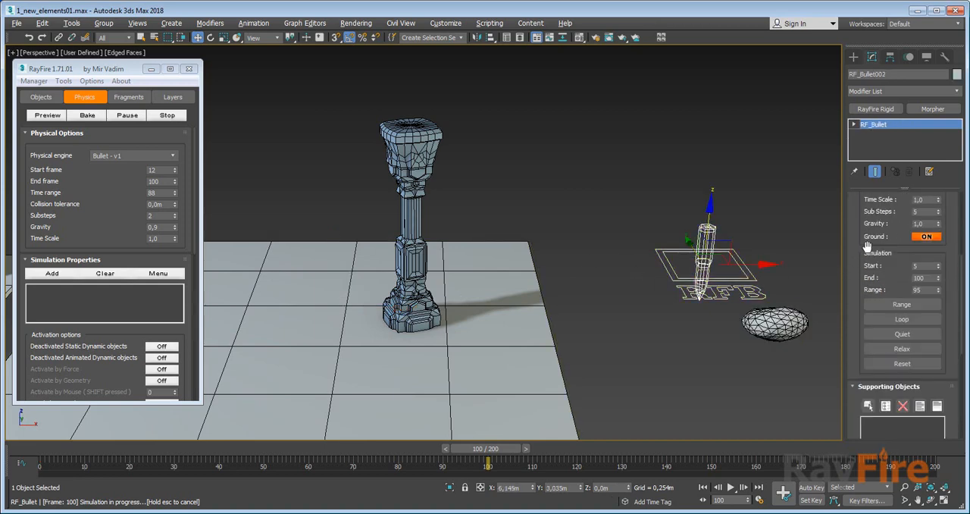
{"action": "left_click_drag", "start_coordinate": [852, 248], "coordinate": [852, 302]}
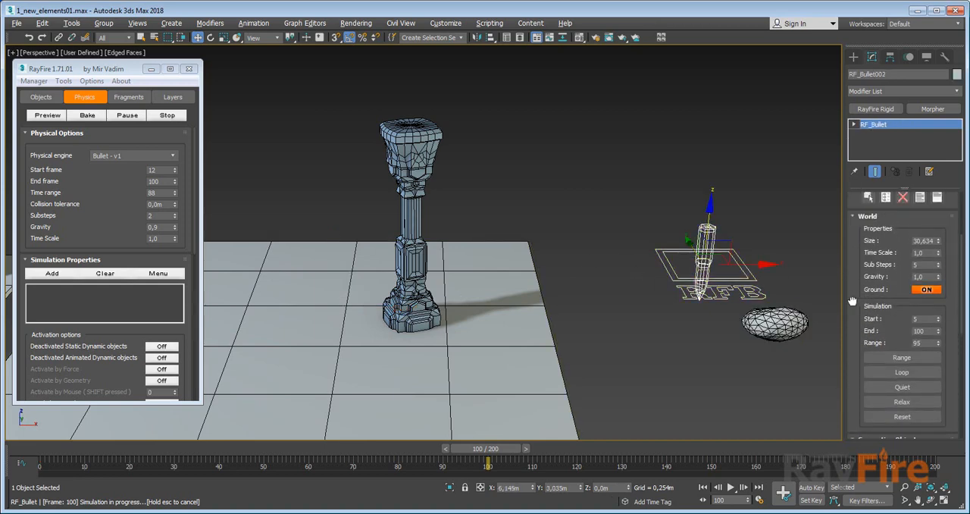